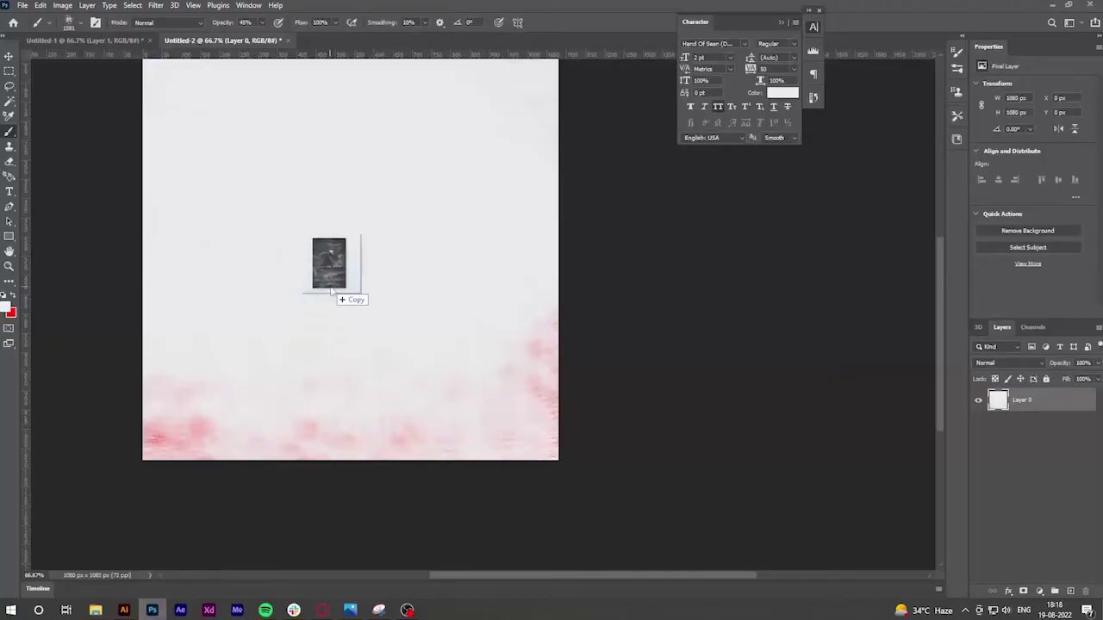
Place the ninja photo and scale it up to cover the 1080×1080 canvas
{"action": "left_click_drag", "start_coordinate": [331, 291], "coordinate": [330, 290]}
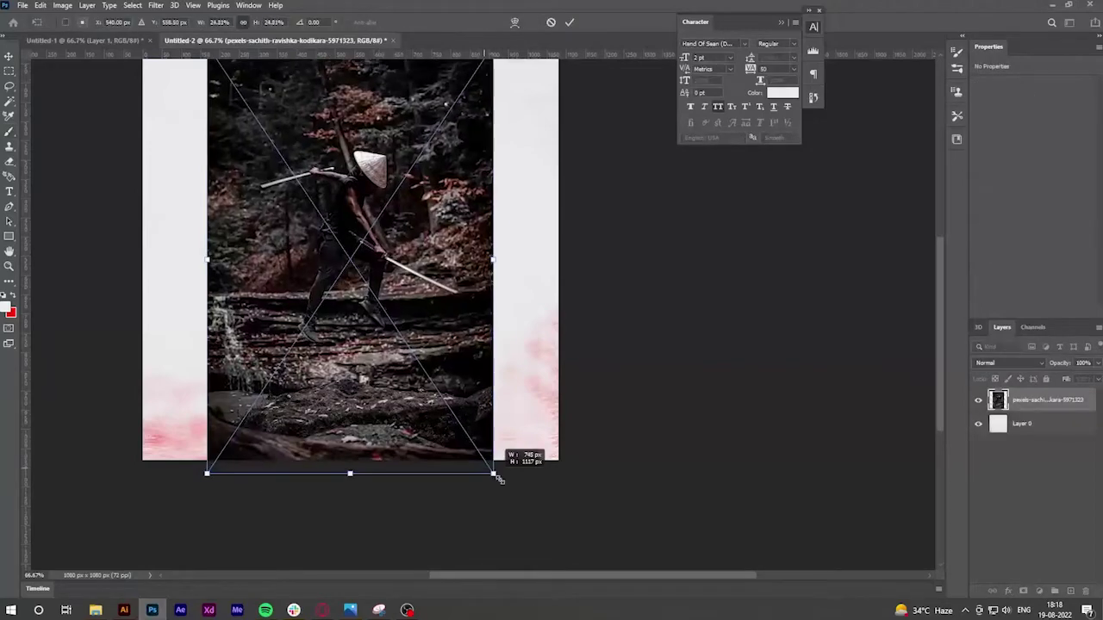
{"action": "left_click_drag", "start_coordinate": [487, 466], "coordinate": [616, 554]}
{"action": "left_click_drag", "start_coordinate": [390, 385], "coordinate": [380, 332]}
{"action": "key", "text": "ctrl+minus"}
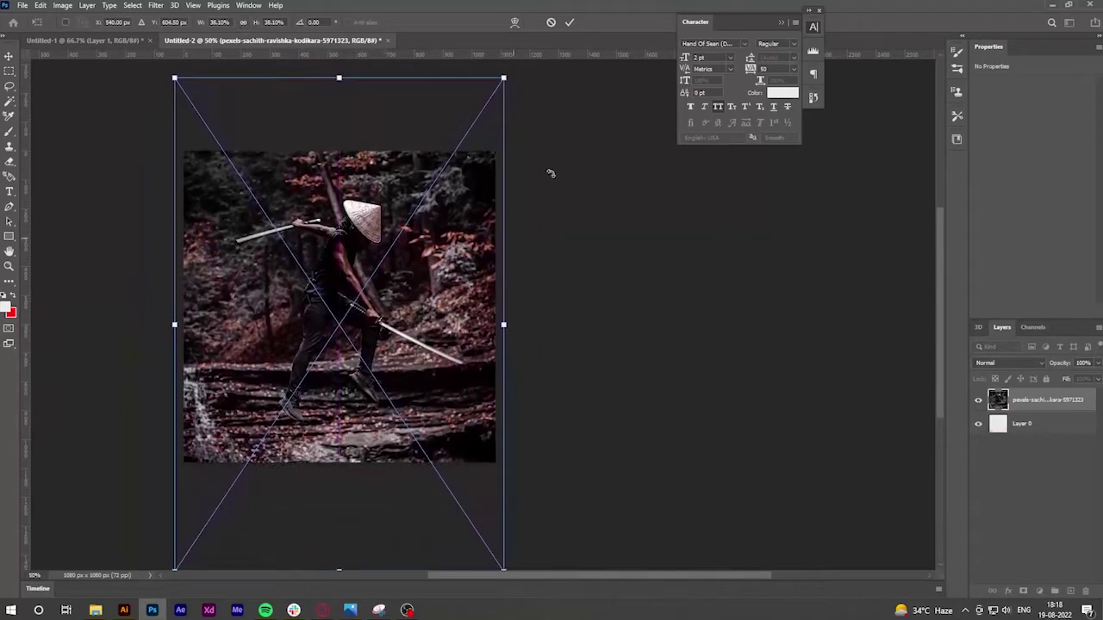
{"action": "left_click", "coordinate": [571, 23]}
Rasterize the photo layer into a plain pixel layer
{"action": "key", "text": "b"}
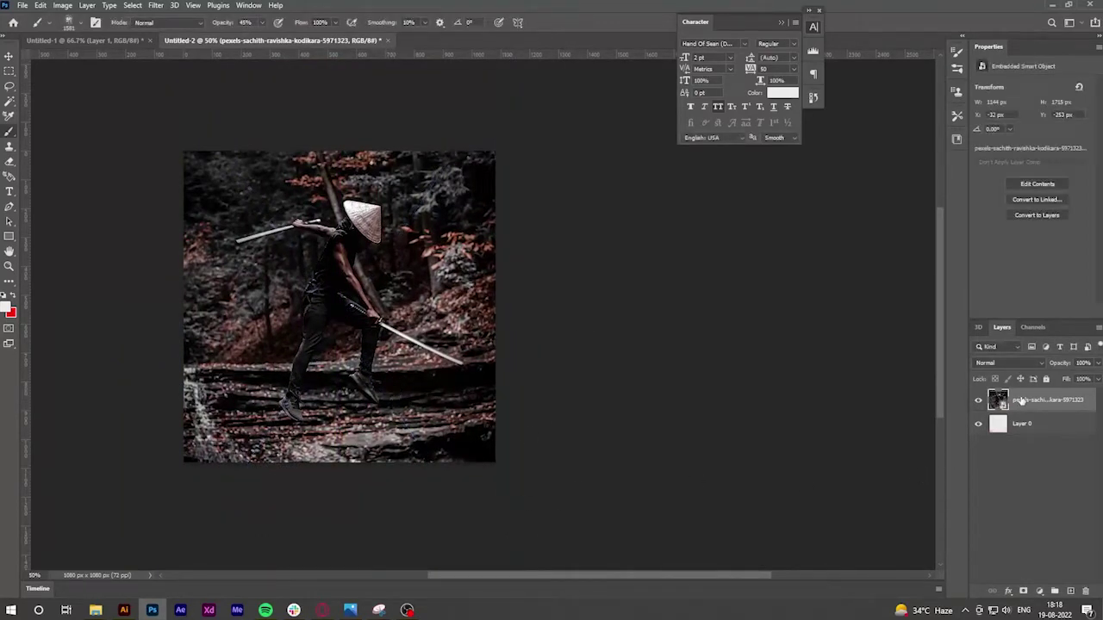
{"action": "right_click", "coordinate": [1021, 401]}
{"action": "left_click", "coordinate": [905, 317]}
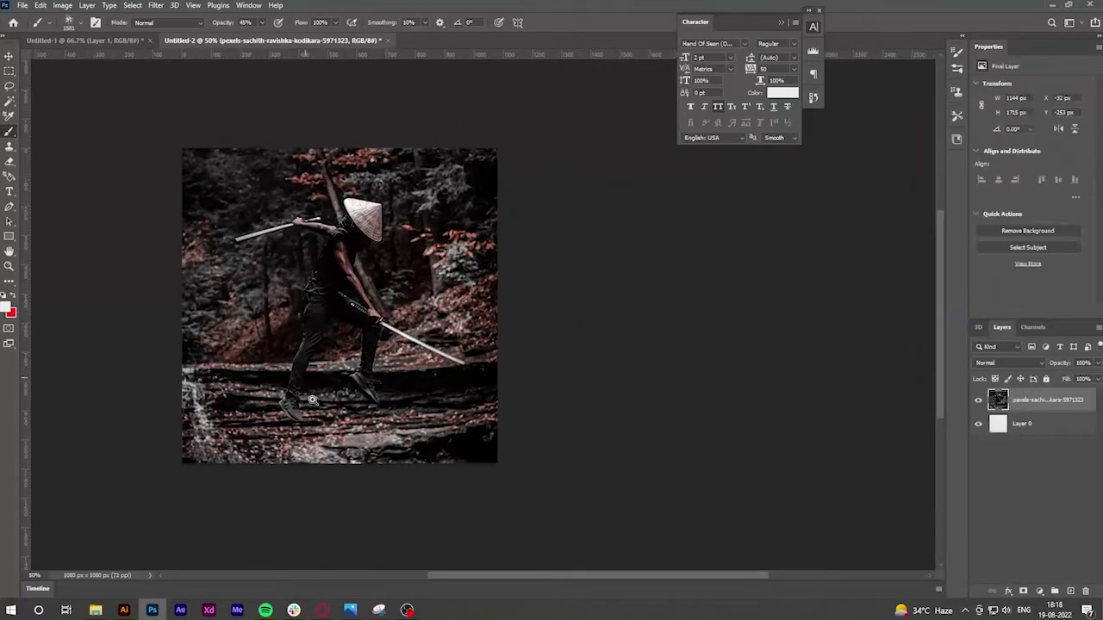
Zoom in and trace the shoe's sole and heel with pen anchors
{"action": "scroll", "coordinate": [312, 400], "scroll_direction": "up", "scroll_amount": 5}
{"action": "scroll", "coordinate": [312, 399], "scroll_direction": "up", "scroll_amount": 5}
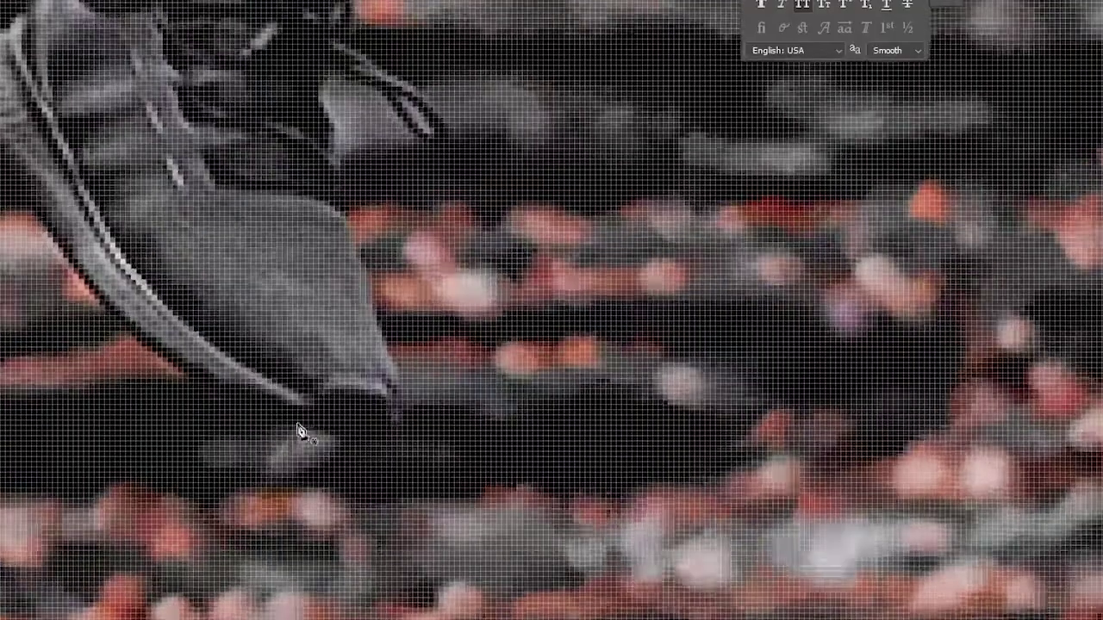
{"action": "left_click", "coordinate": [302, 431]}
{"action": "left_click", "coordinate": [102, 301]}
{"action": "left_click", "coordinate": [36, 208]}
{"action": "left_click_drag", "start_coordinate": [36, 208], "coordinate": [164, 370]}
{"action": "left_click", "coordinate": [82, 272]}
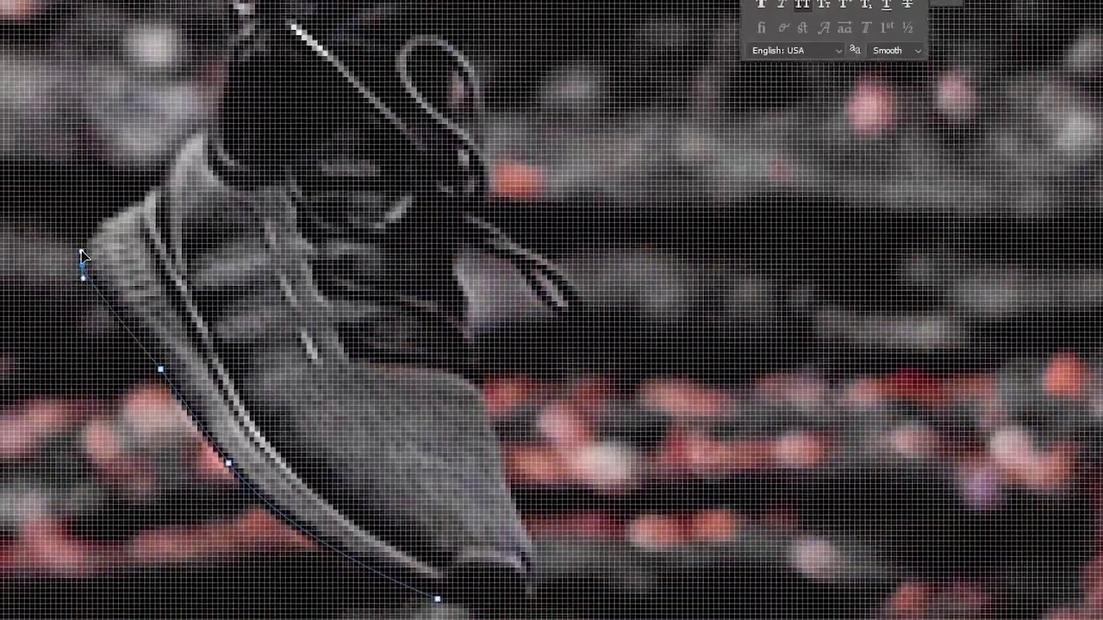
{"action": "left_click", "coordinate": [81, 252]}
{"action": "left_click_drag", "start_coordinate": [84, 234], "coordinate": [124, 212]}
Extend the pen path up the leg and side of the body toward the arm
{"action": "scroll", "coordinate": [170, 185], "scroll_direction": "up", "scroll_amount": 3}
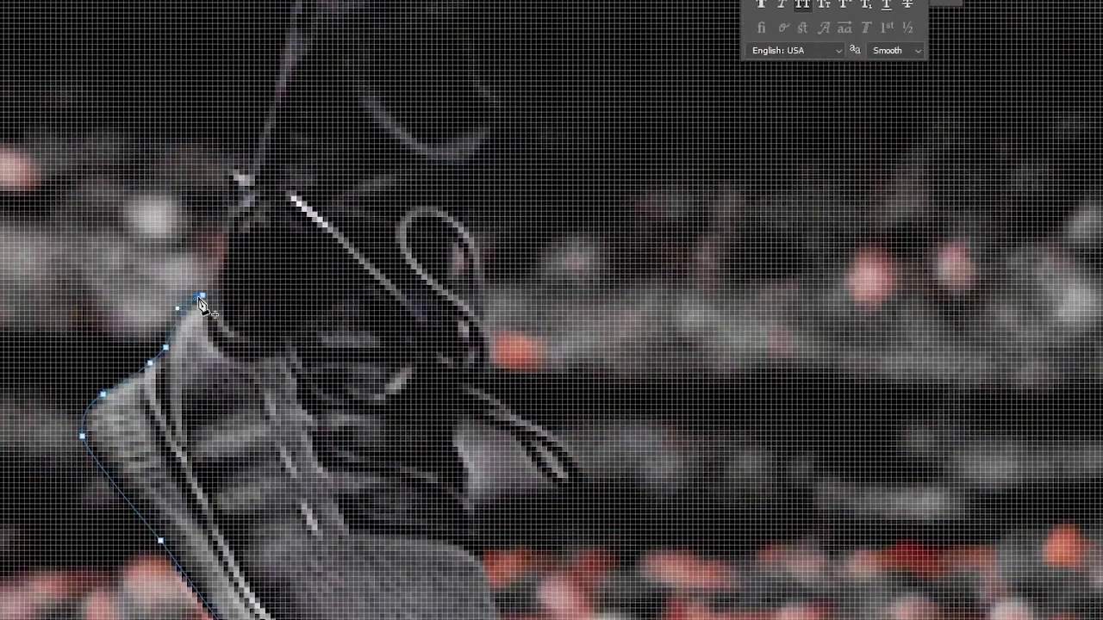
{"action": "scroll", "coordinate": [234, 261], "scroll_direction": "up", "scroll_amount": 2}
{"action": "scroll", "coordinate": [351, 281], "scroll_direction": "up", "scroll_amount": 3}
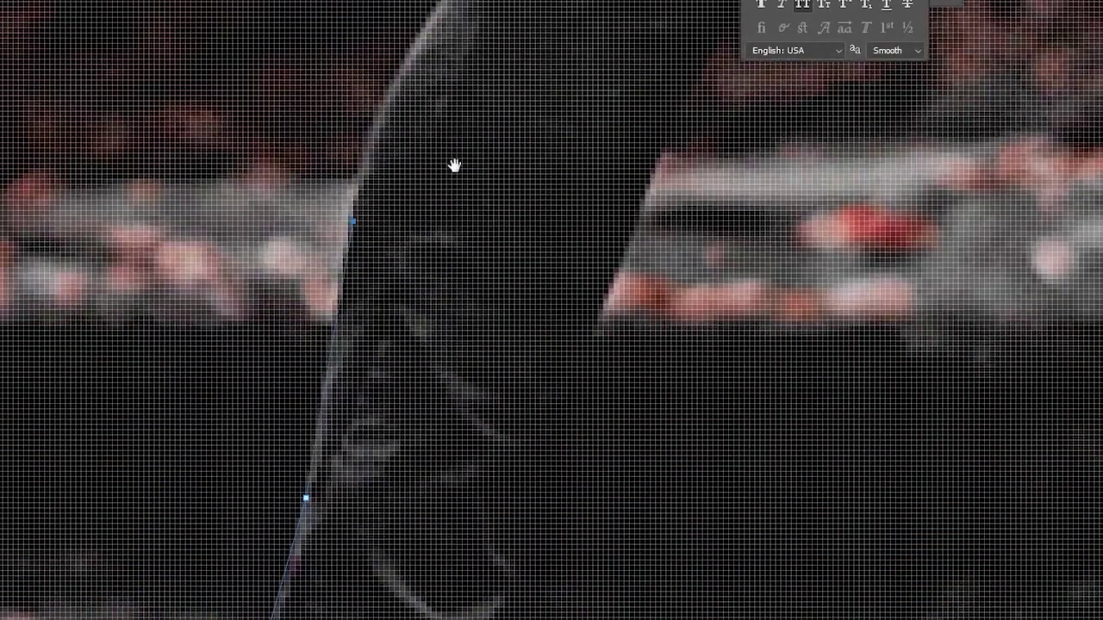
{"action": "left_click_drag", "start_coordinate": [455, 165], "coordinate": [348, 315]}
{"action": "mouse_move", "coordinate": [401, 193]}
{"action": "left_mouse_down"}
{"action": "mouse_move", "coordinate": [365, 239]}
{"action": "mouse_move", "coordinate": [342, 332]}
{"action": "left_mouse_up"}
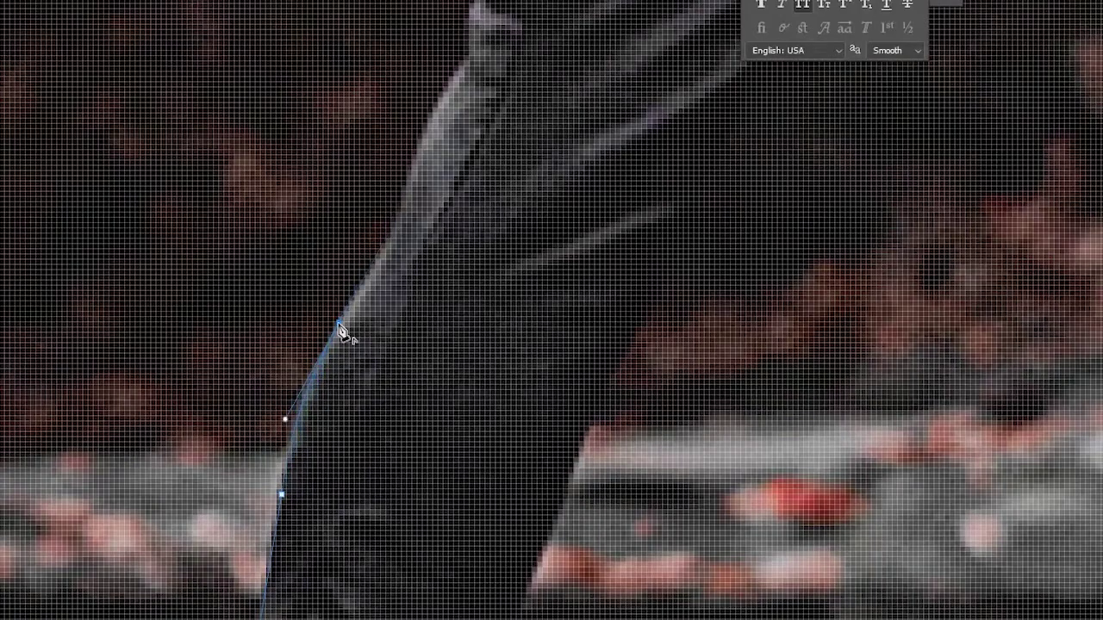
{"action": "left_click_drag", "start_coordinate": [402, 237], "coordinate": [438, 379]}
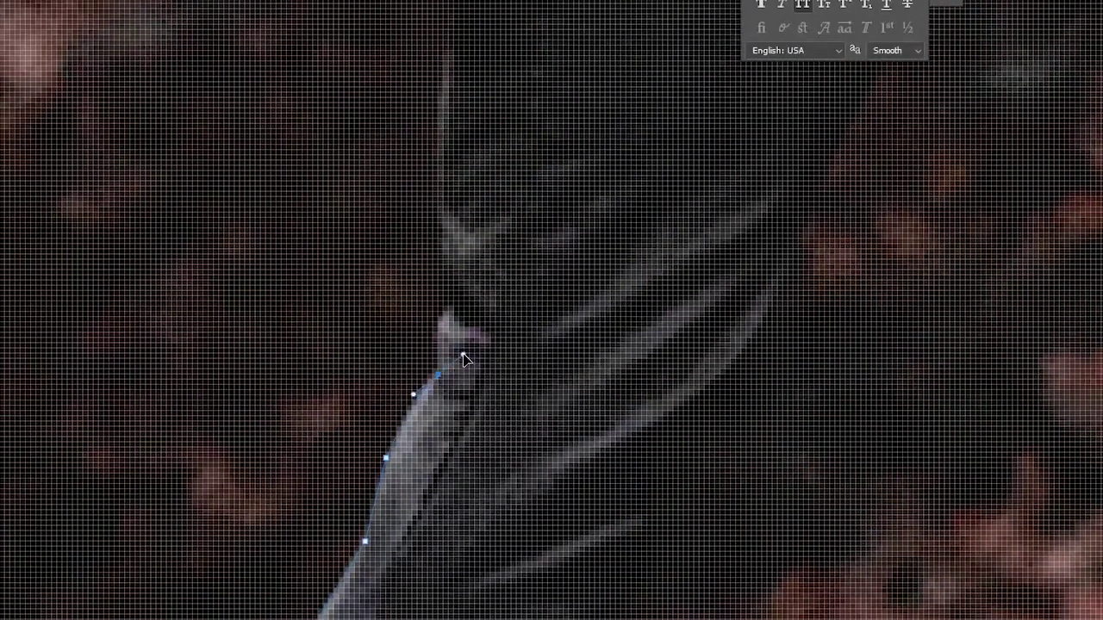
{"action": "mouse_move", "coordinate": [452, 149]}
{"action": "left_mouse_down"}
{"action": "mouse_move", "coordinate": [450, 387]}
{"action": "mouse_move", "coordinate": [459, 366]}
{"action": "left_mouse_up"}
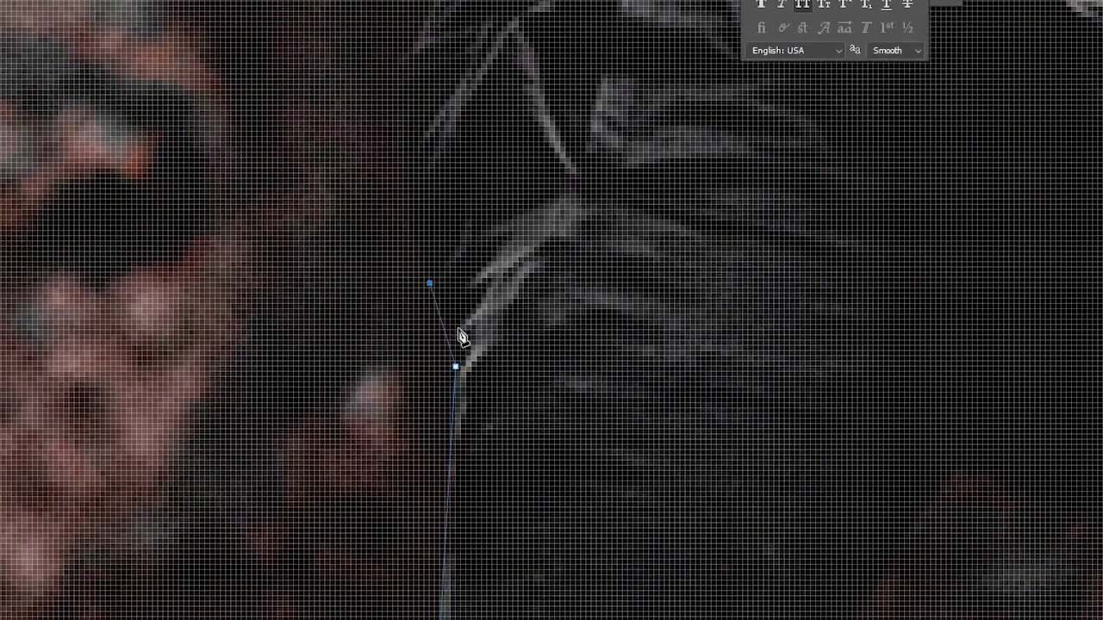
{"action": "left_click_drag", "start_coordinate": [382, 160], "coordinate": [413, 25]}
{"action": "left_click_drag", "start_coordinate": [411, 115], "coordinate": [436, 382]}
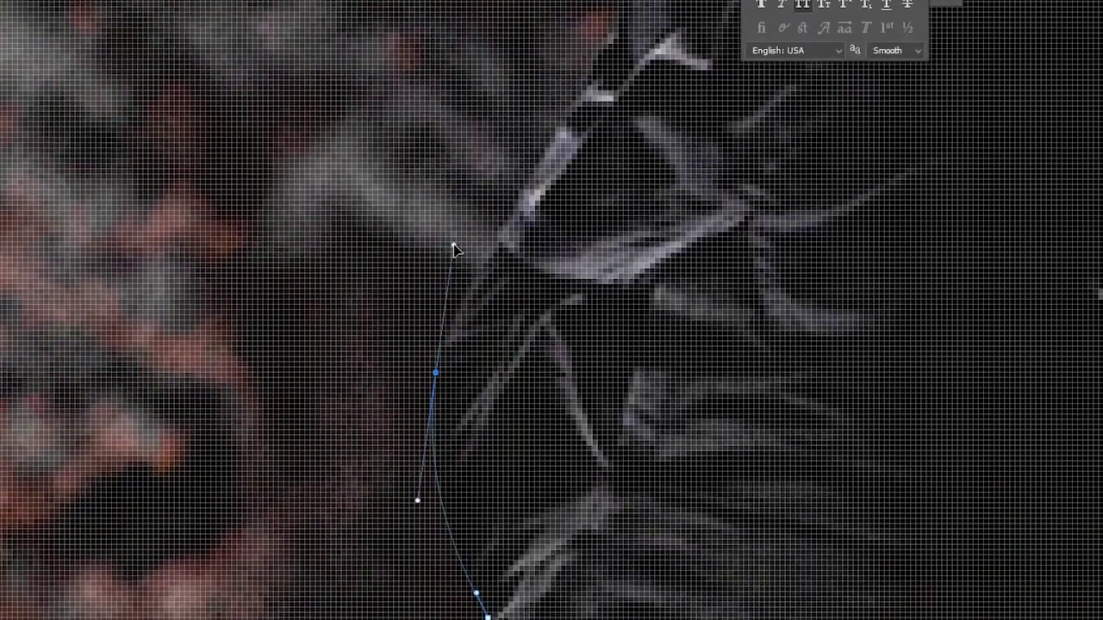
{"action": "left_click_drag", "start_coordinate": [525, 153], "coordinate": [507, 428]}
{"action": "left_click_drag", "start_coordinate": [492, 385], "coordinate": [515, 343]}
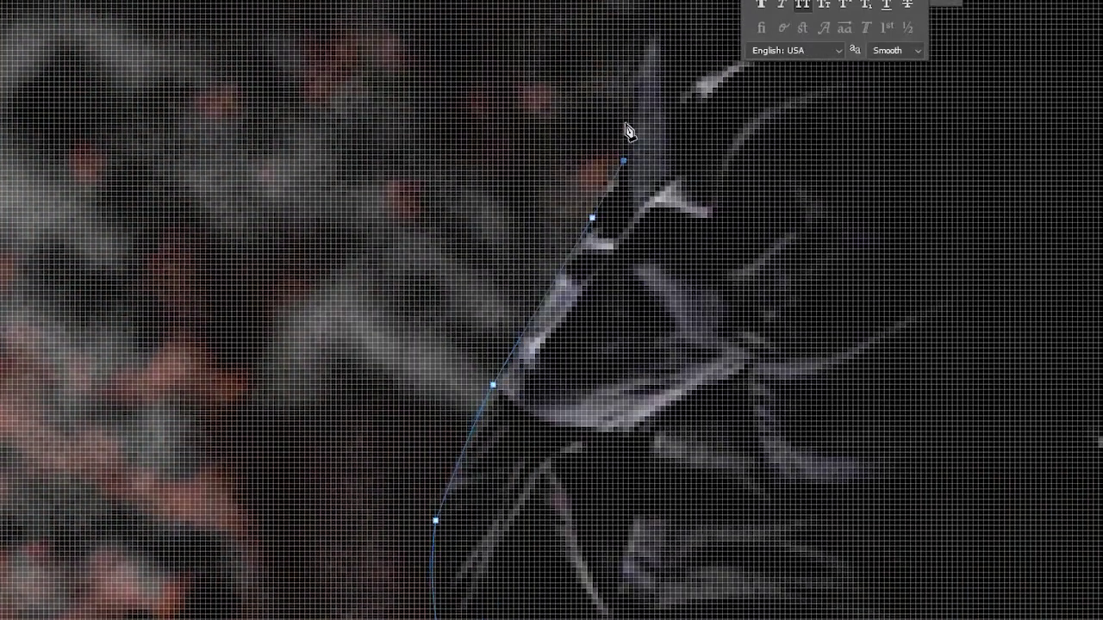
{"action": "mouse_move", "coordinate": [629, 131]}
{"action": "left_mouse_down"}
{"action": "mouse_move", "coordinate": [419, 497]}
{"action": "mouse_move", "coordinate": [433, 571]}
{"action": "mouse_move", "coordinate": [482, 438]}
{"action": "left_mouse_up"}
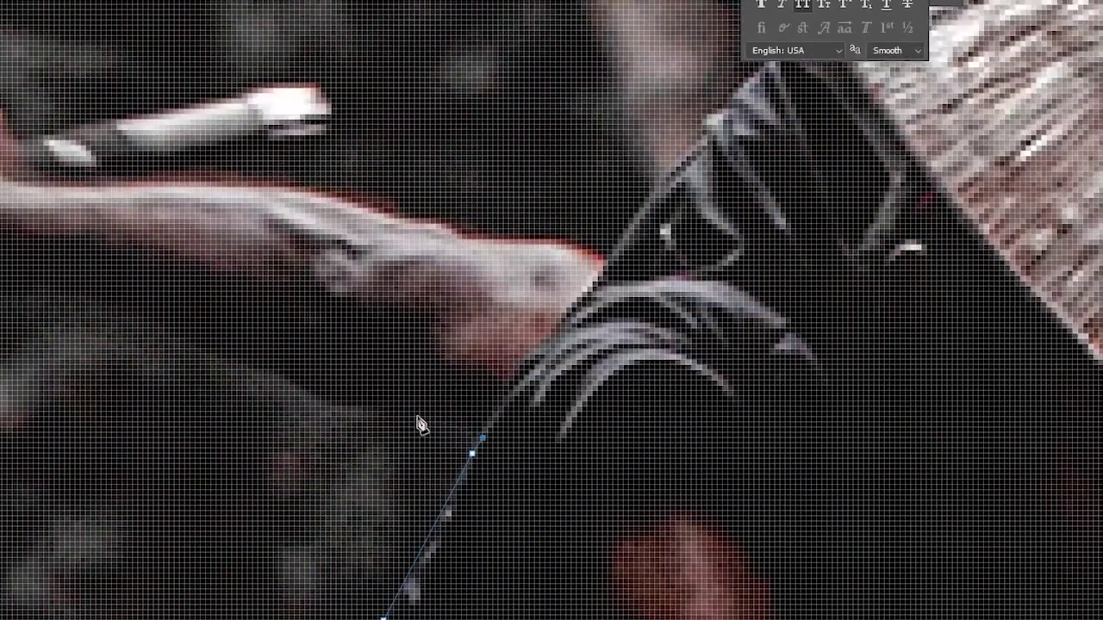
Trace the forearm's underside, the stick and the gripping hand's knuckles
{"action": "left_click_drag", "start_coordinate": [166, 337], "coordinate": [673, 411]}
{"action": "left_click", "coordinate": [671, 403]}
{"action": "left_click_drag", "start_coordinate": [546, 355], "coordinate": [536, 352]}
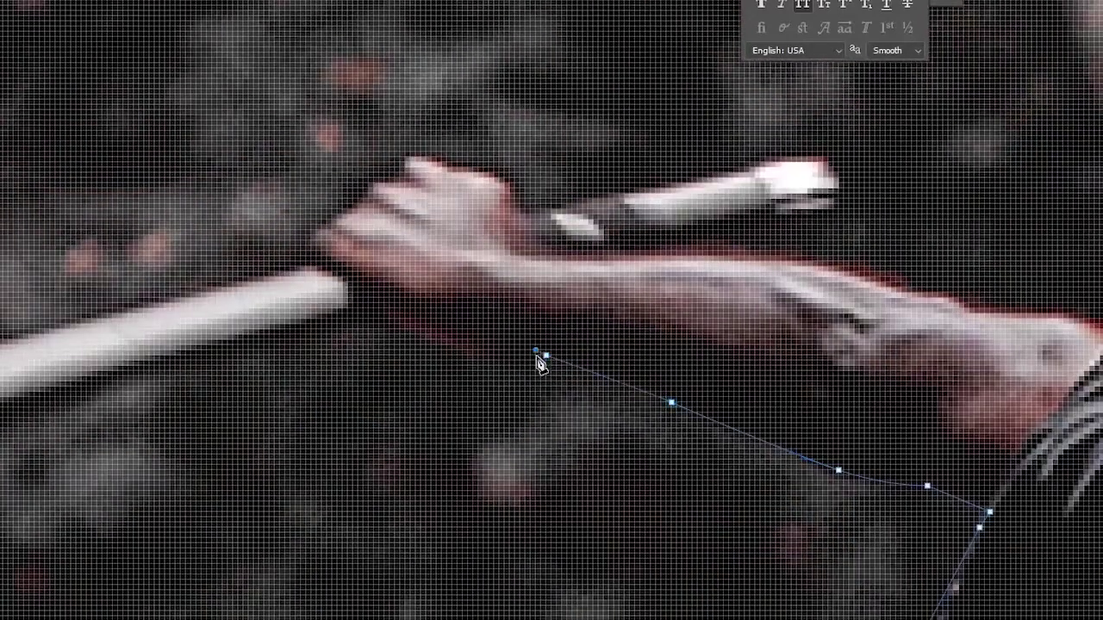
{"action": "left_click_drag", "start_coordinate": [356, 331], "coordinate": [567, 262]}
{"action": "left_click_drag", "start_coordinate": [135, 374], "coordinate": [606, 174]}
{"action": "left_click_drag", "start_coordinate": [644, 170], "coordinate": [532, 206]}
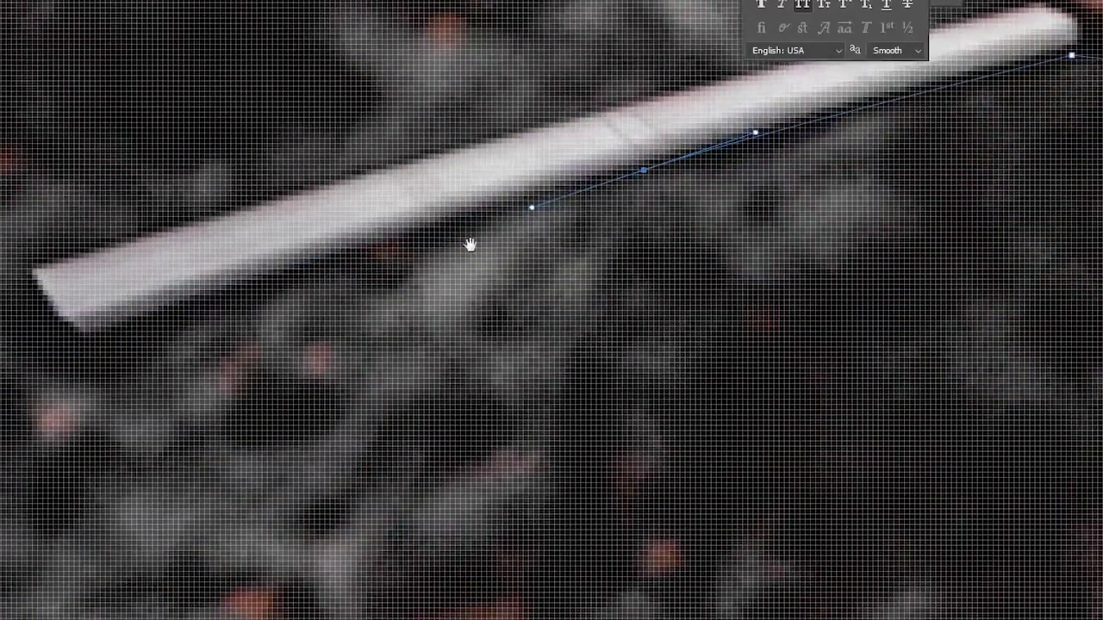
{"action": "left_click_drag", "start_coordinate": [90, 342], "coordinate": [23, 386]}
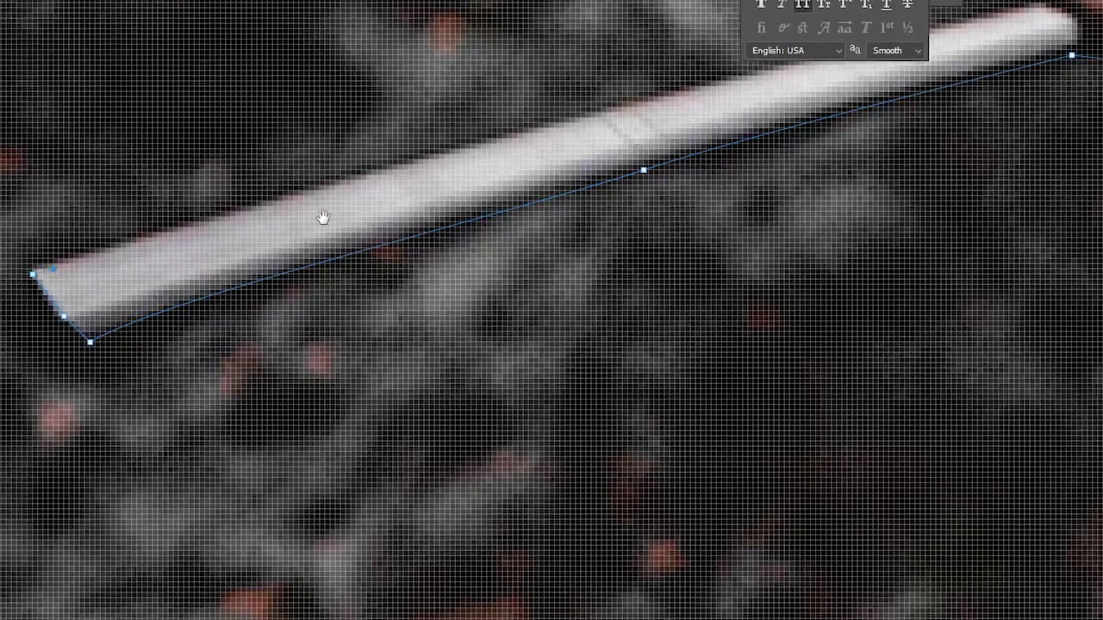
{"action": "mouse_move", "coordinate": [1036, 12]}
{"action": "left_mouse_down"}
{"action": "mouse_move", "coordinate": [463, 287]}
{"action": "mouse_move", "coordinate": [487, 284]}
{"action": "left_mouse_up"}
{"action": "left_click_drag", "start_coordinate": [478, 242], "coordinate": [508, 232]}
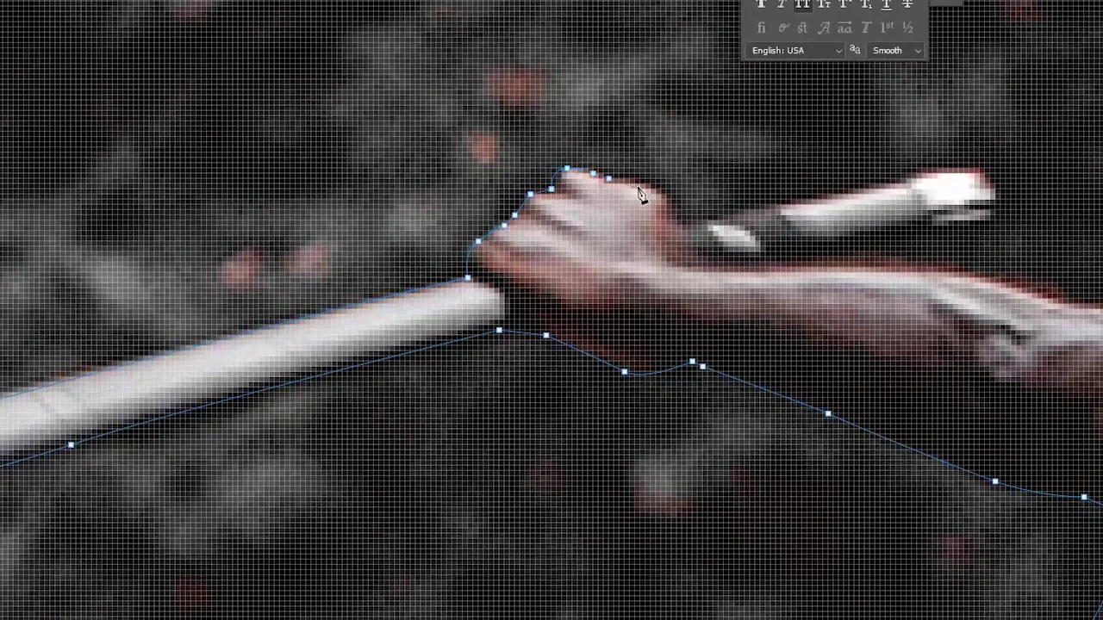
Continue the path past the stick's tip and up the sleeve to the hat's edge
{"action": "left_click_drag", "start_coordinate": [755, 232], "coordinate": [420, 265]}
{"action": "left_click", "coordinate": [572, 217]}
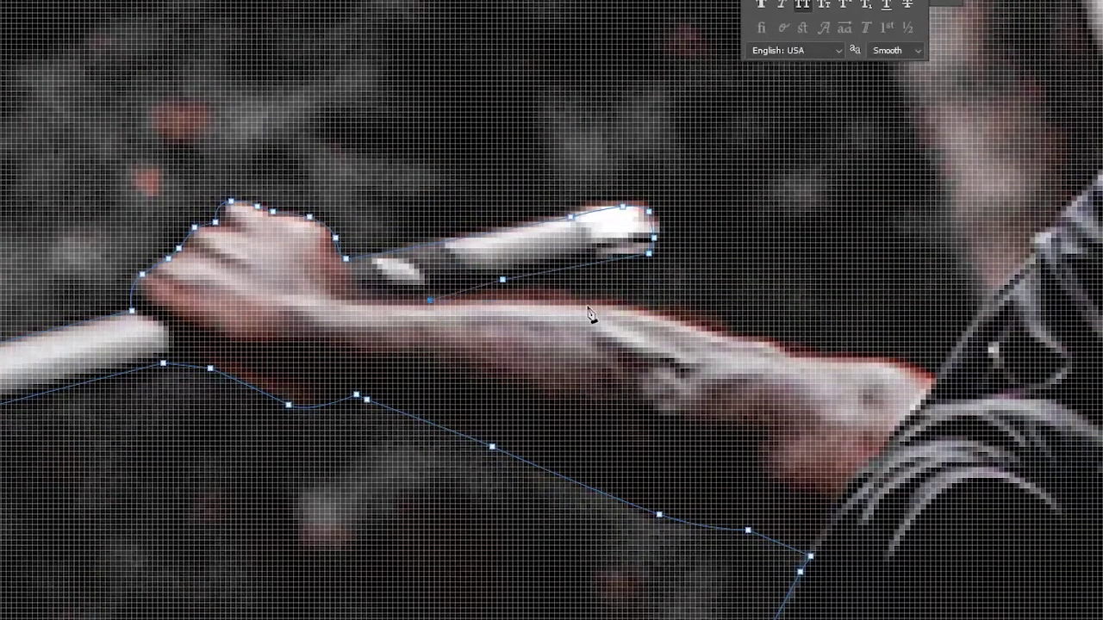
{"action": "left_click_drag", "start_coordinate": [834, 371], "coordinate": [531, 355]}
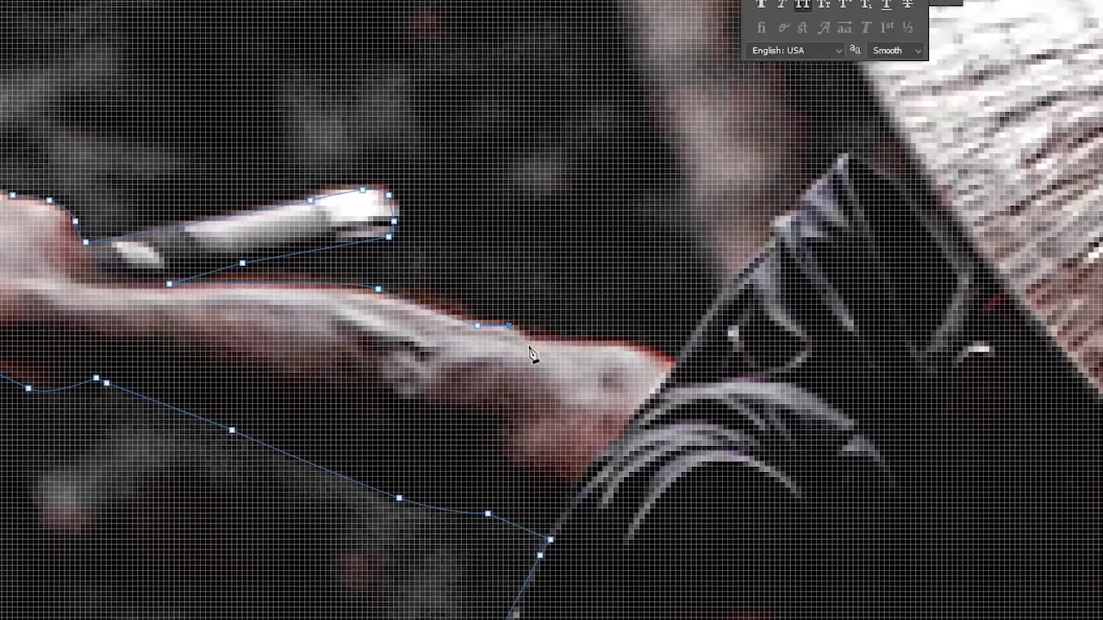
{"action": "left_click", "coordinate": [676, 370]}
{"action": "left_click_drag", "start_coordinate": [781, 246], "coordinate": [506, 368]}
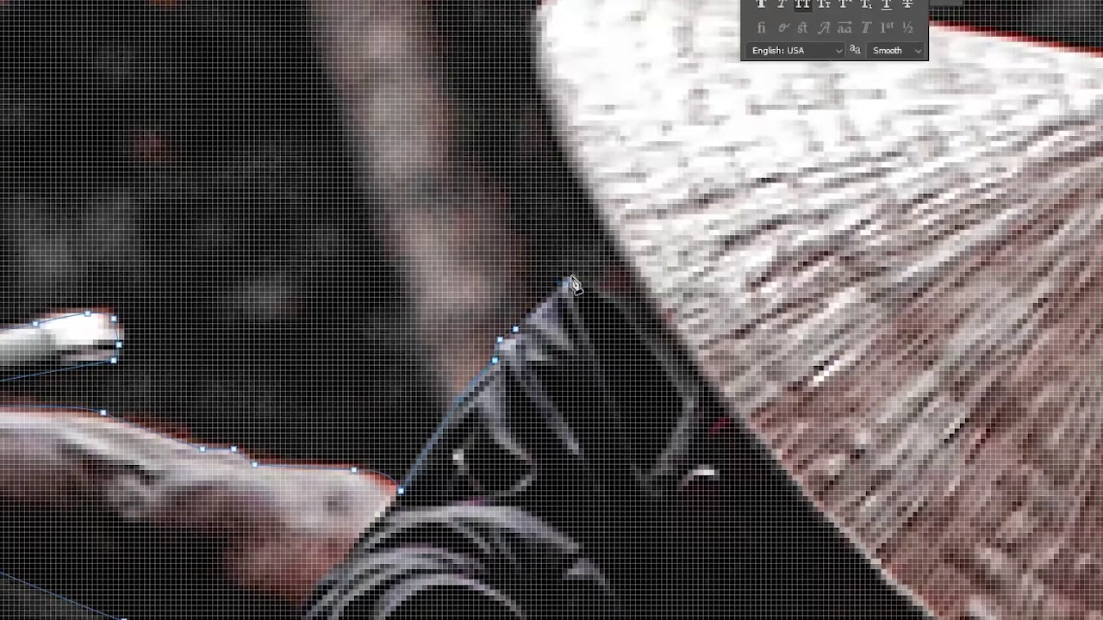
{"action": "left_click_drag", "start_coordinate": [572, 284], "coordinate": [384, 275]}
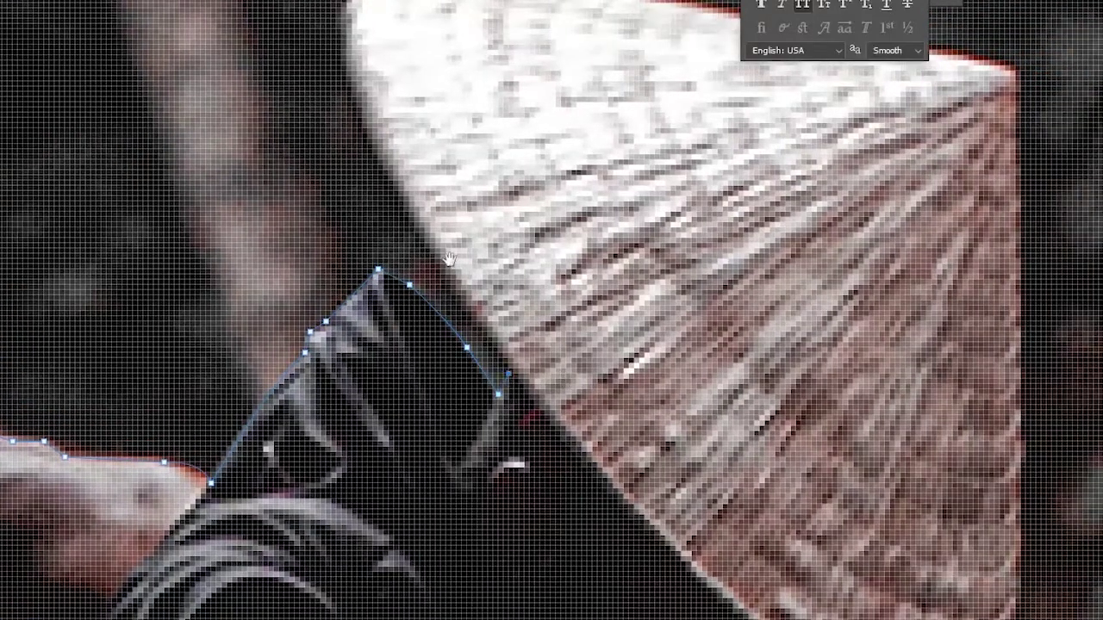
{"action": "left_click_drag", "start_coordinate": [448, 258], "coordinate": [499, 427]}
{"action": "mouse_move", "coordinate": [414, 155]}
{"action": "left_mouse_down"}
{"action": "mouse_move", "coordinate": [267, 305]}
{"action": "mouse_move", "coordinate": [364, 259]}
{"action": "left_mouse_up"}
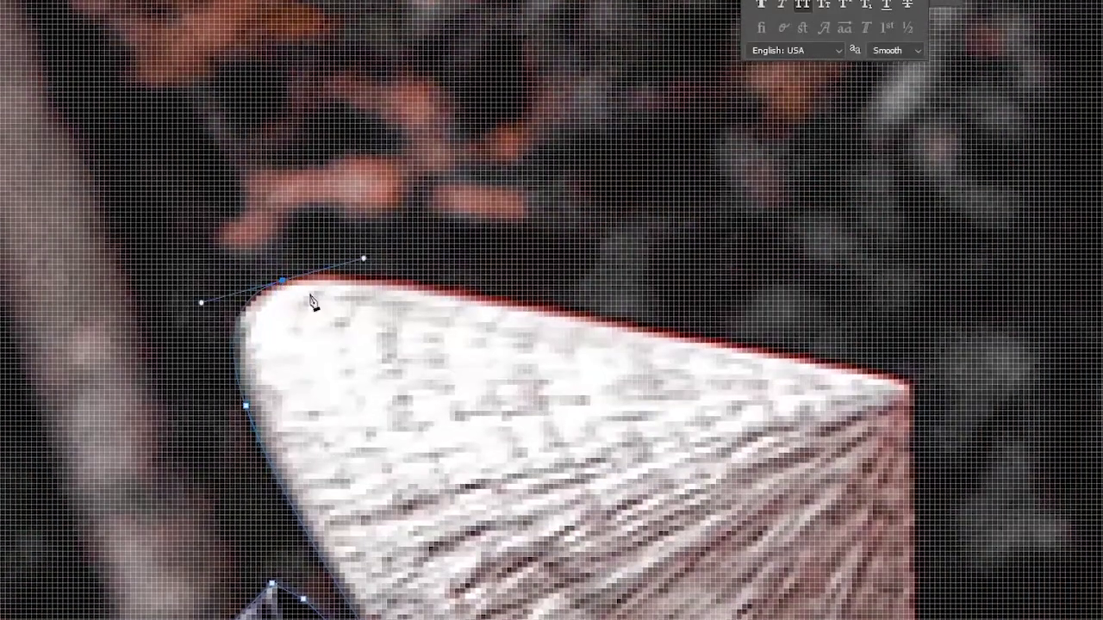
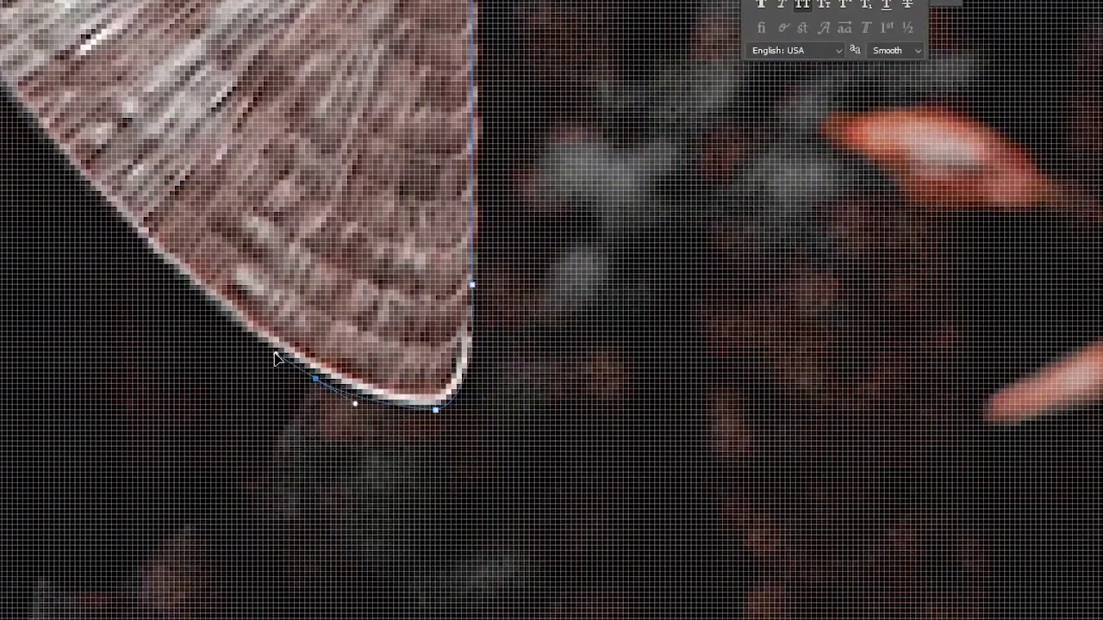
Trace the samurai's hat and down along the arm with curved pen anchors
{"action": "left_click_drag", "start_coordinate": [321, 379], "coordinate": [285, 436]}
{"action": "mouse_move", "coordinate": [404, 335]}
{"action": "left_mouse_down"}
{"action": "mouse_move", "coordinate": [603, 142]}
{"action": "mouse_move", "coordinate": [367, 346]}
{"action": "mouse_move", "coordinate": [241, 252]}
{"action": "mouse_move", "coordinate": [194, 331]}
{"action": "mouse_move", "coordinate": [268, 78]}
{"action": "left_mouse_up"}
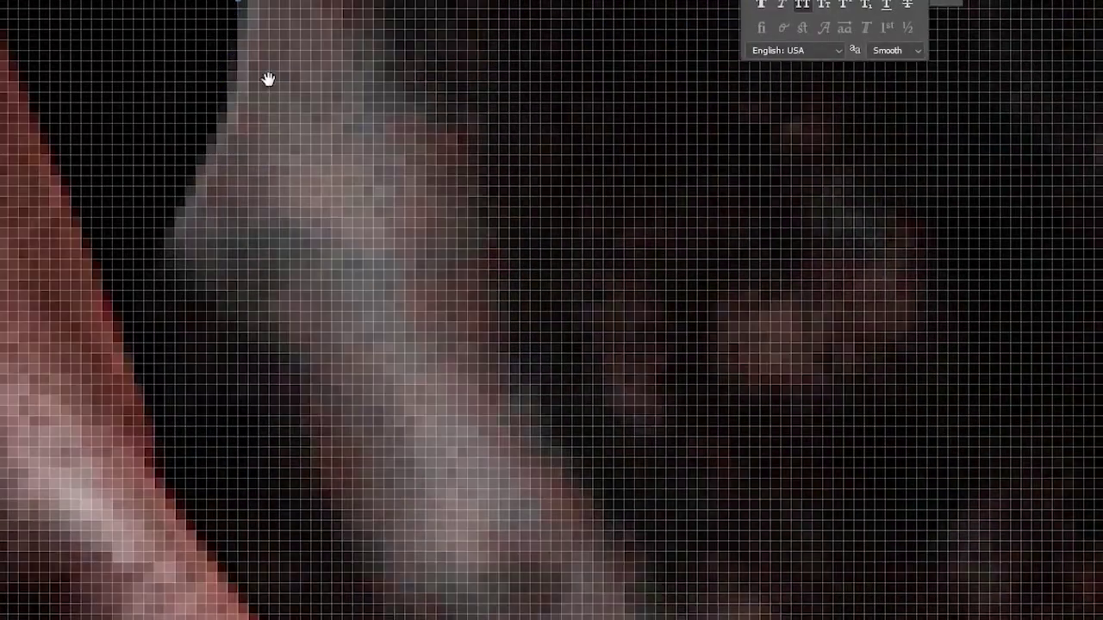
{"action": "mouse_move", "coordinate": [186, 186]}
{"action": "left_mouse_down"}
{"action": "mouse_move", "coordinate": [124, 321]}
{"action": "mouse_move", "coordinate": [377, 138]}
{"action": "left_mouse_up"}
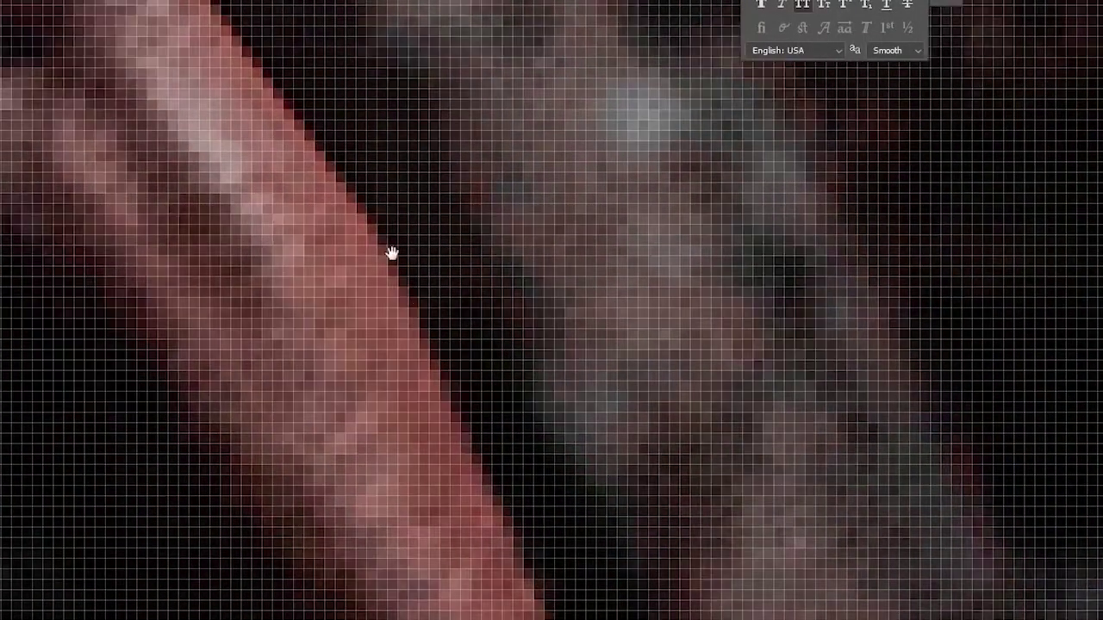
{"action": "mouse_move", "coordinate": [454, 402]}
{"action": "left_mouse_down"}
{"action": "mouse_move", "coordinate": [482, 465]}
{"action": "mouse_move", "coordinate": [403, 181]}
{"action": "left_mouse_up"}
{"action": "mouse_move", "coordinate": [543, 569]}
{"action": "left_mouse_down"}
{"action": "mouse_move", "coordinate": [460, 423]}
{"action": "mouse_move", "coordinate": [433, 330]}
{"action": "left_mouse_up"}
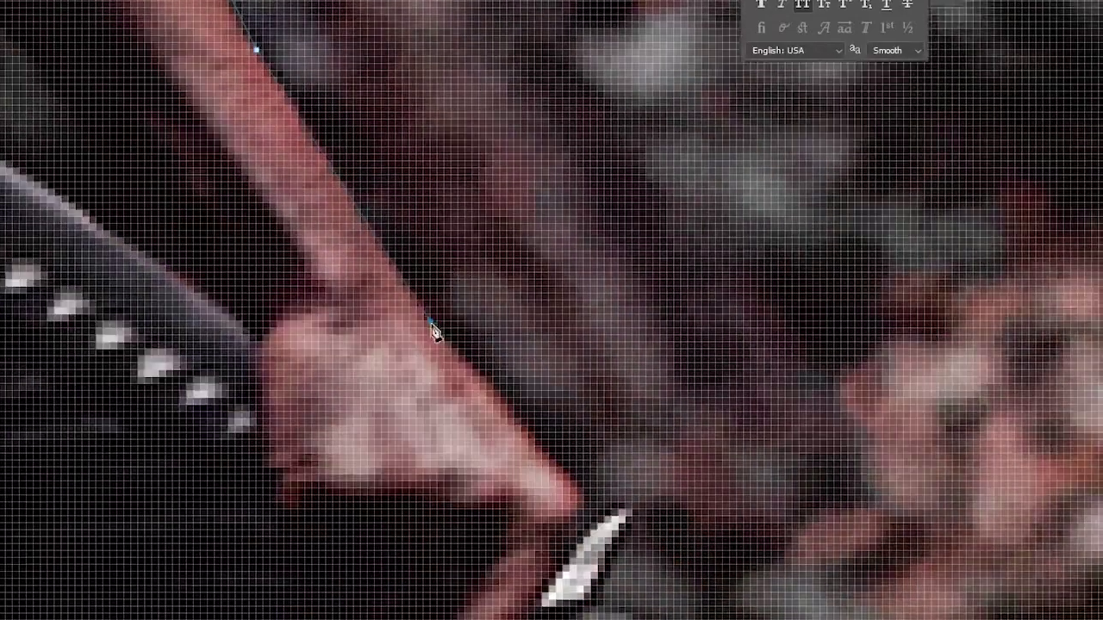
{"action": "left_click_drag", "start_coordinate": [579, 498], "coordinate": [578, 282]}
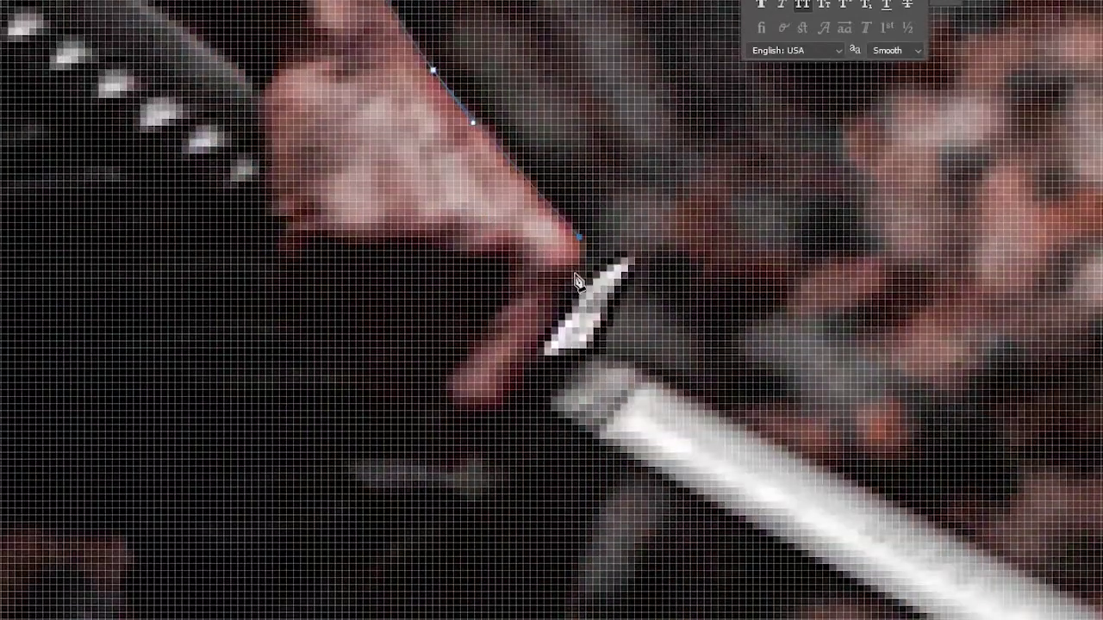
Continue the path over the sword hilt, out to the blade tip and back
{"action": "left_click", "coordinate": [625, 267]}
{"action": "left_click_drag", "start_coordinate": [625, 323], "coordinate": [487, 175]}
{"action": "left_click_drag", "start_coordinate": [480, 218], "coordinate": [132, 37]}
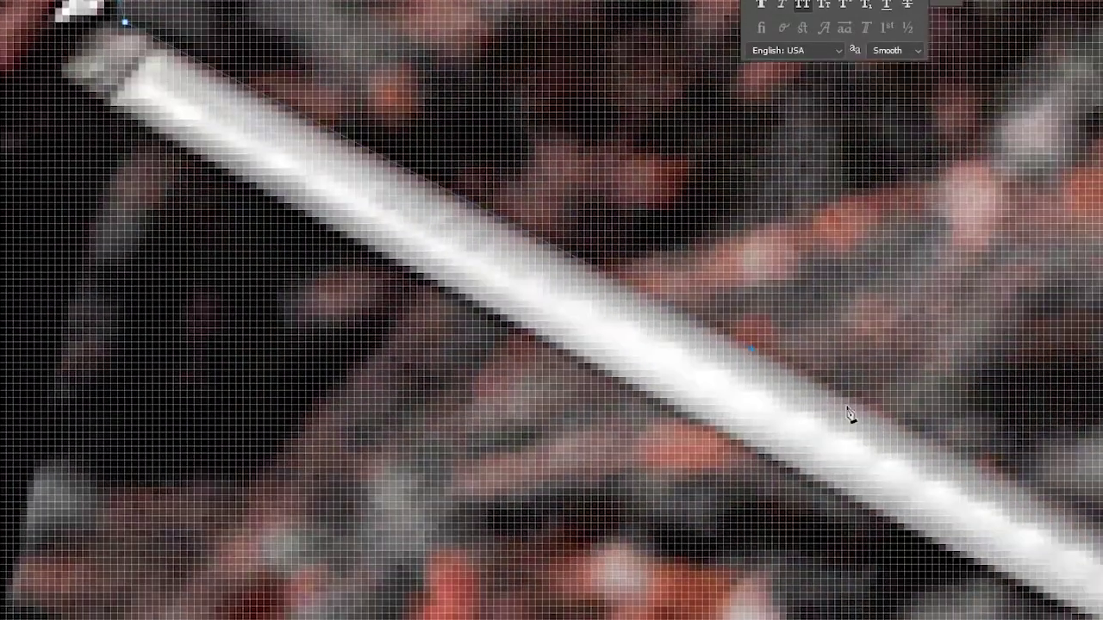
{"action": "scroll", "coordinate": [841, 397], "scroll_direction": "down", "scroll_amount": 3}
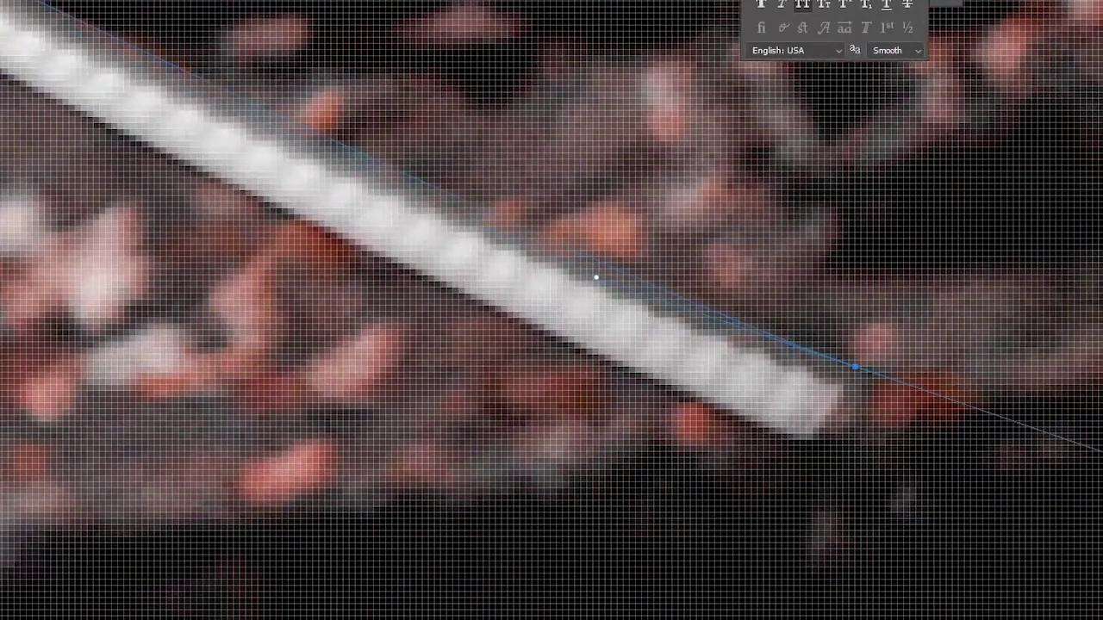
{"action": "scroll", "coordinate": [593, 281], "scroll_direction": "up", "scroll_amount": 2}
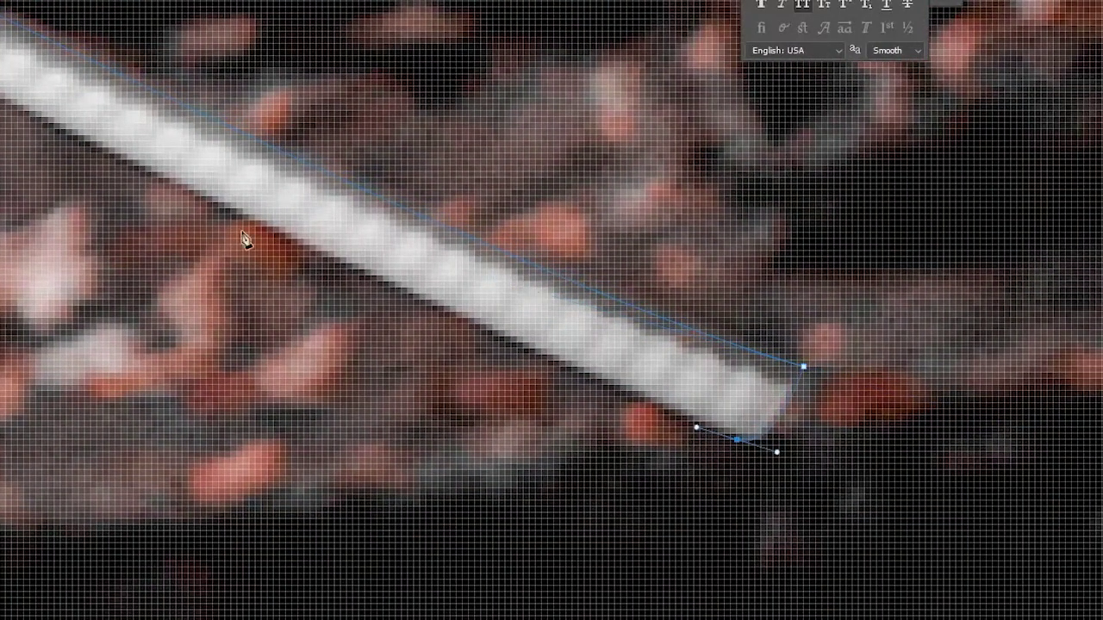
{"action": "left_click_drag", "start_coordinate": [243, 239], "coordinate": [285, 249]}
{"action": "scroll", "coordinate": [552, 345], "scroll_direction": "up", "scroll_amount": 2}
{"action": "scroll", "coordinate": [551, 310], "scroll_direction": "left", "scroll_amount": 3}
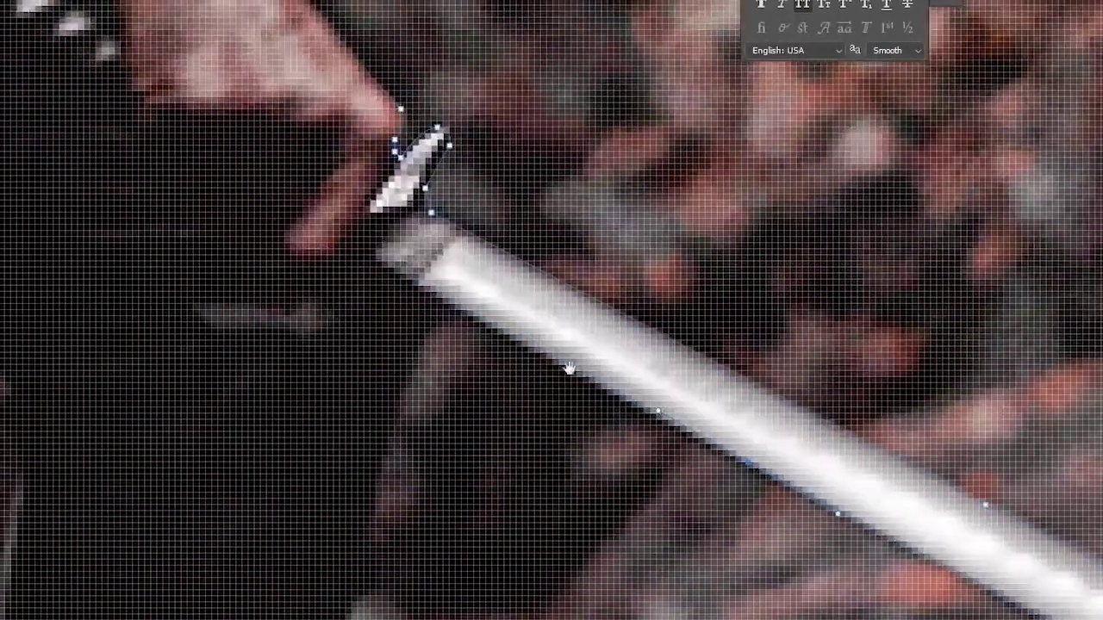
{"action": "scroll", "coordinate": [552, 310], "scroll_direction": "down", "scroll_amount": 2}
{"action": "left_click", "coordinate": [253, 315]}
{"action": "scroll", "coordinate": [221, 517], "scroll_direction": "down", "scroll_amount": 2}
{"action": "left_click_drag", "start_coordinate": [211, 409], "coordinate": [215, 440]}
{"action": "scroll", "coordinate": [214, 439], "scroll_direction": "down", "scroll_amount": 5}
{"action": "left_click", "coordinate": [222, 250]}
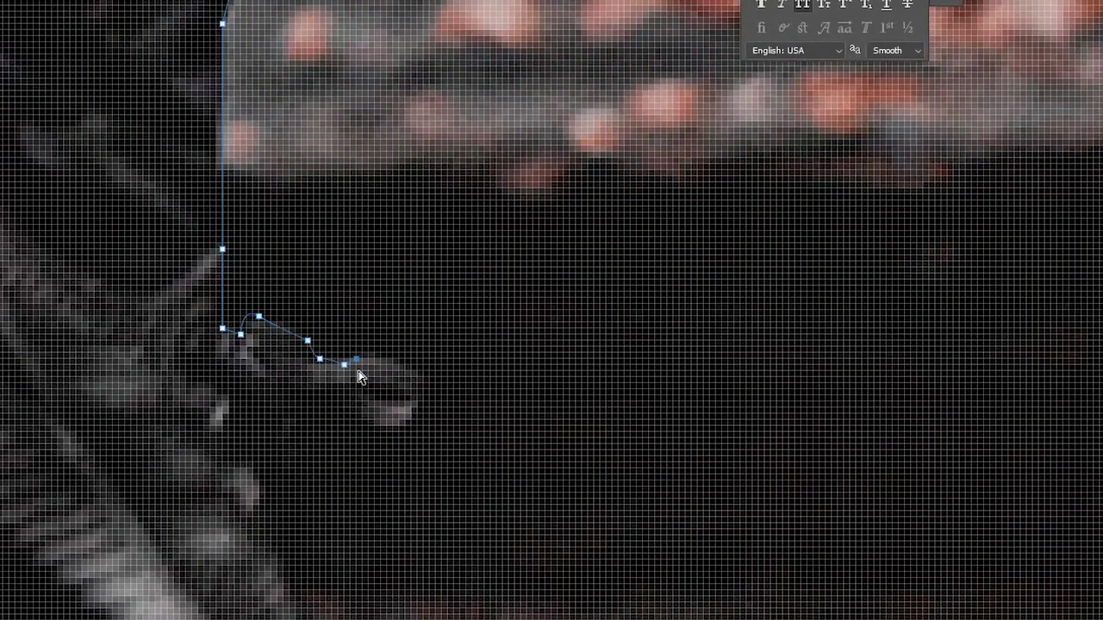
Add anchors along the hand's outline
{"action": "left_click", "coordinate": [344, 415]}
{"action": "left_click", "coordinate": [283, 433]}
{"action": "scroll", "coordinate": [284, 435], "scroll_direction": "down", "scroll_amount": 3}
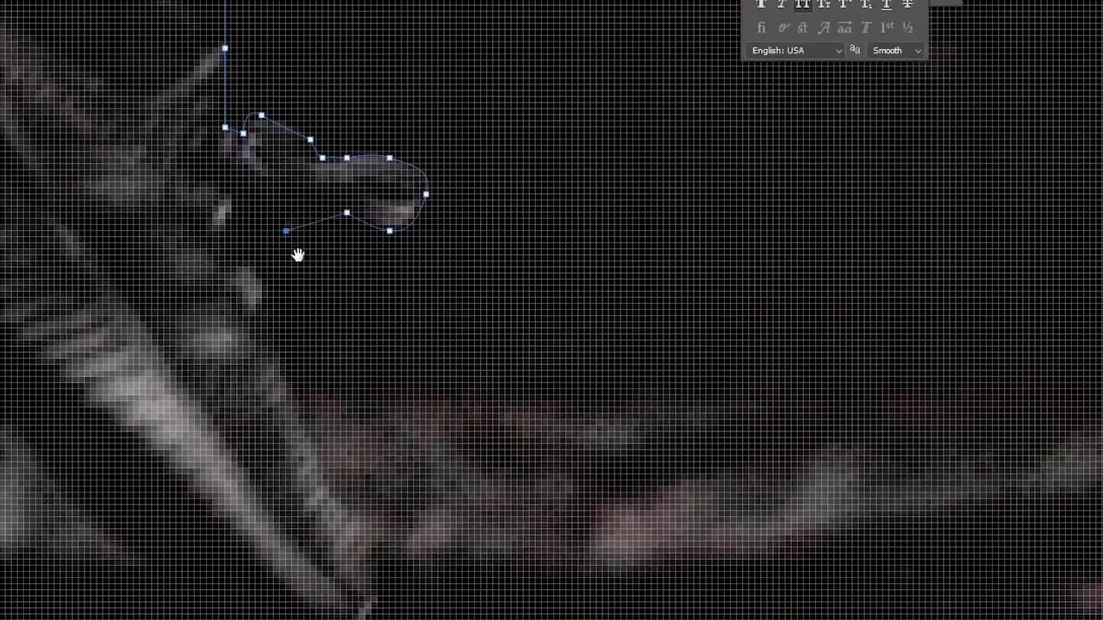
{"action": "scroll", "coordinate": [259, 344], "scroll_direction": "down", "scroll_amount": 1}
{"action": "left_click_drag", "start_coordinate": [281, 252], "coordinate": [291, 289]}
{"action": "left_click_drag", "start_coordinate": [360, 459], "coordinate": [388, 504]}
{"action": "scroll", "coordinate": [387, 504], "scroll_direction": "down", "scroll_amount": 3}
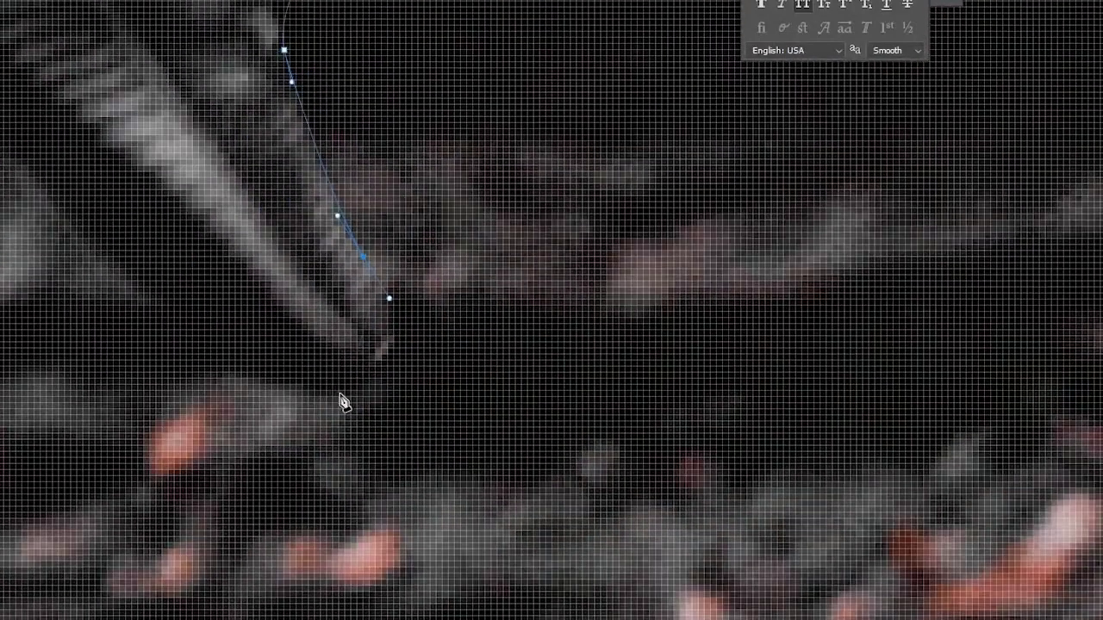
Shape curved anchors around the bottom of the figure and along the leg
{"action": "left_click_drag", "start_coordinate": [337, 388], "coordinate": [416, 388]}
{"action": "scroll", "coordinate": [347, 401], "scroll_direction": "up", "scroll_amount": 1}
{"action": "scroll", "coordinate": [347, 402], "scroll_direction": "left", "scroll_amount": 3}
{"action": "left_click_drag", "start_coordinate": [274, 284], "coordinate": [183, 132]}
{"action": "scroll", "coordinate": [183, 132], "scroll_direction": "up", "scroll_amount": 2}
{"action": "scroll", "coordinate": [183, 131], "scroll_direction": "left", "scroll_amount": 4}
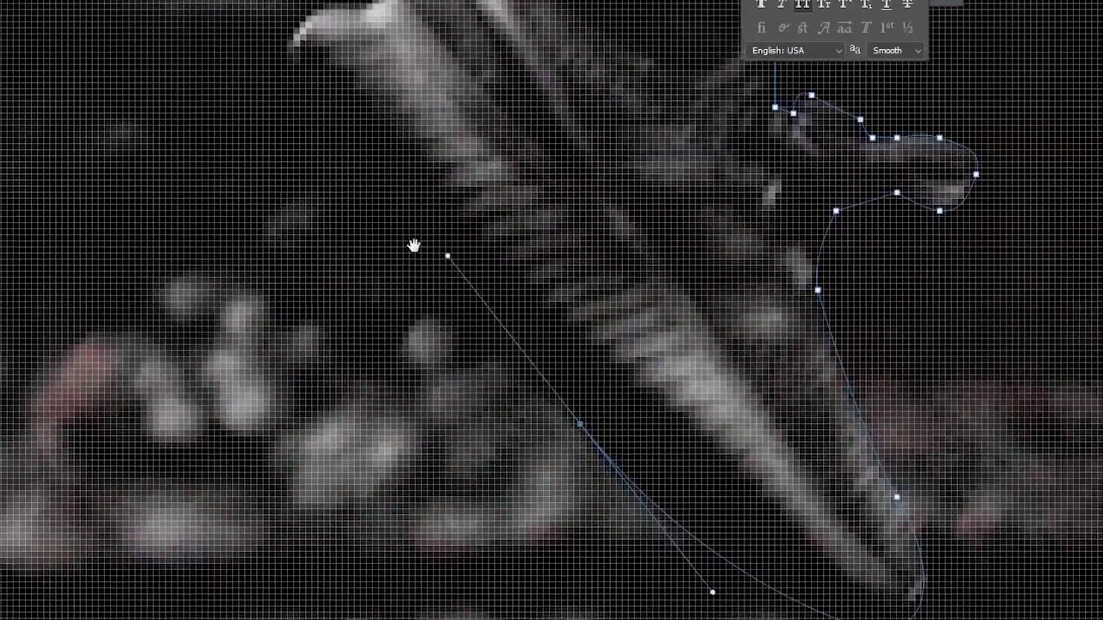
{"action": "left_click_drag", "start_coordinate": [467, 319], "coordinate": [411, 313]}
{"action": "scroll", "coordinate": [411, 313], "scroll_direction": "up", "scroll_amount": 2}
{"action": "scroll", "coordinate": [411, 313], "scroll_direction": "left", "scroll_amount": 1}
{"action": "left_click_drag", "start_coordinate": [383, 184], "coordinate": [415, 67]}
{"action": "scroll", "coordinate": [319, 385], "scroll_direction": "up", "scroll_amount": 3}
{"action": "scroll", "coordinate": [319, 384], "scroll_direction": "right", "scroll_amount": 3}
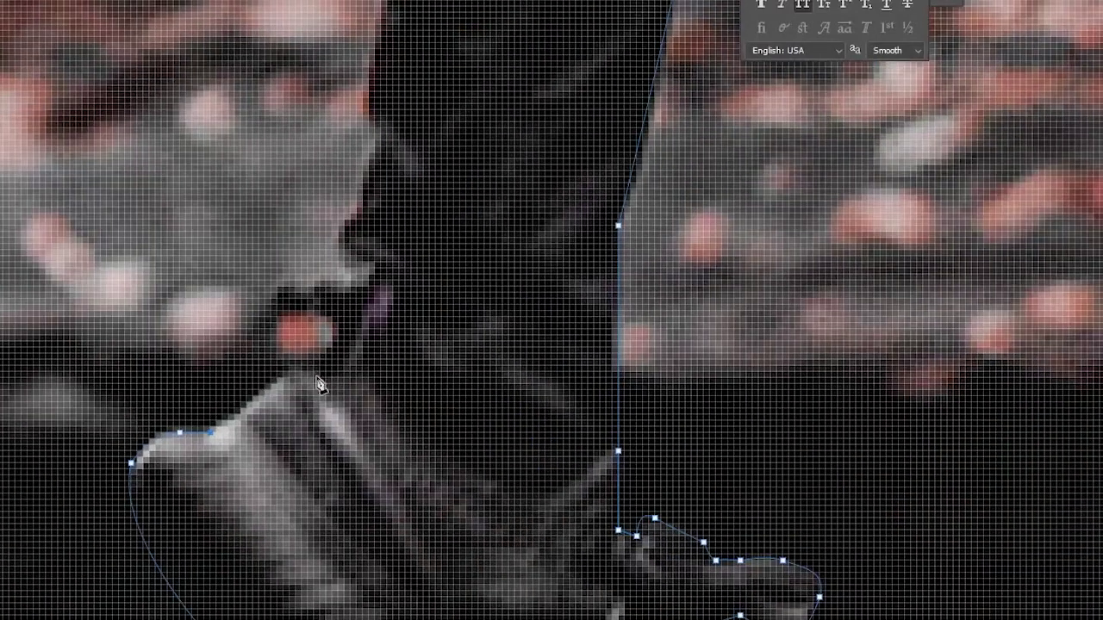
{"action": "scroll", "coordinate": [385, 105], "scroll_direction": "up", "scroll_amount": 3}
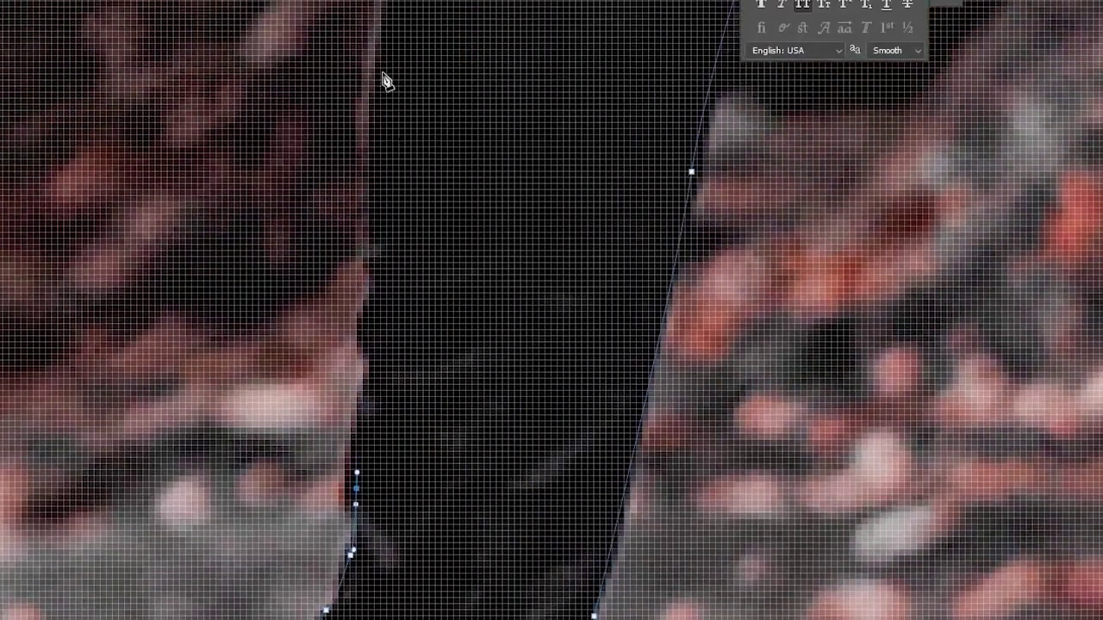
{"action": "scroll", "coordinate": [389, 393], "scroll_direction": "up", "scroll_amount": 3}
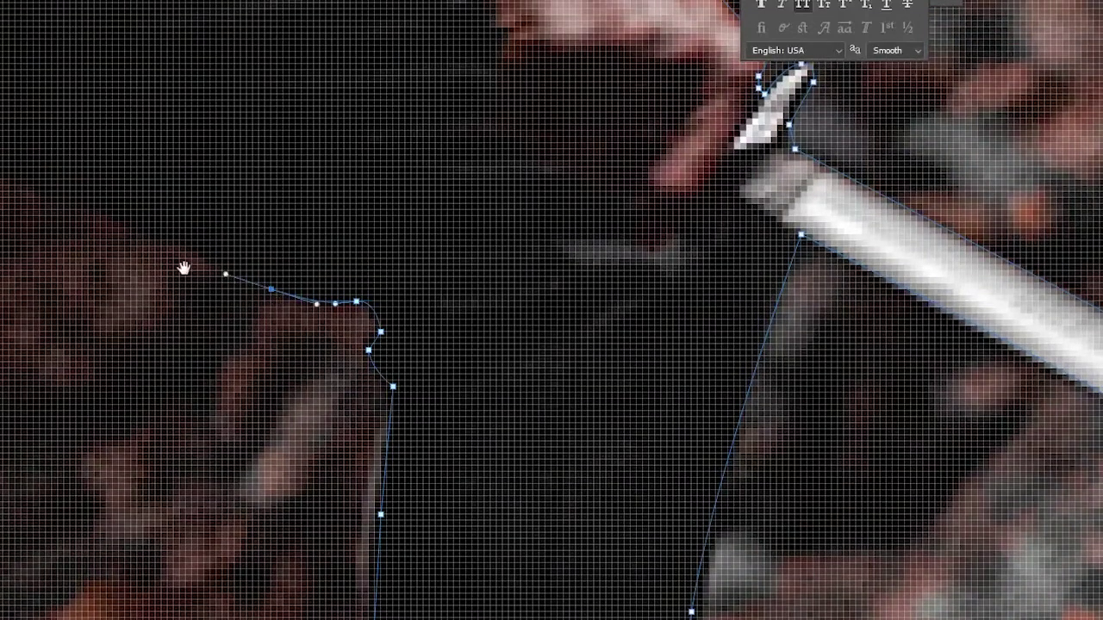
Extend the path up and left, adding the remaining lower-left anchors to close the outline
{"action": "left_click_drag", "start_coordinate": [184, 267], "coordinate": [572, 429]}
{"action": "left_click", "coordinate": [541, 390]}
{"action": "left_click", "coordinate": [226, 286]}
{"action": "left_click", "coordinate": [136, 245]}
{"action": "scroll", "coordinate": [135, 233], "scroll_direction": "down", "scroll_amount": 2}
{"action": "scroll", "coordinate": [135, 232], "scroll_direction": "left", "scroll_amount": 1}
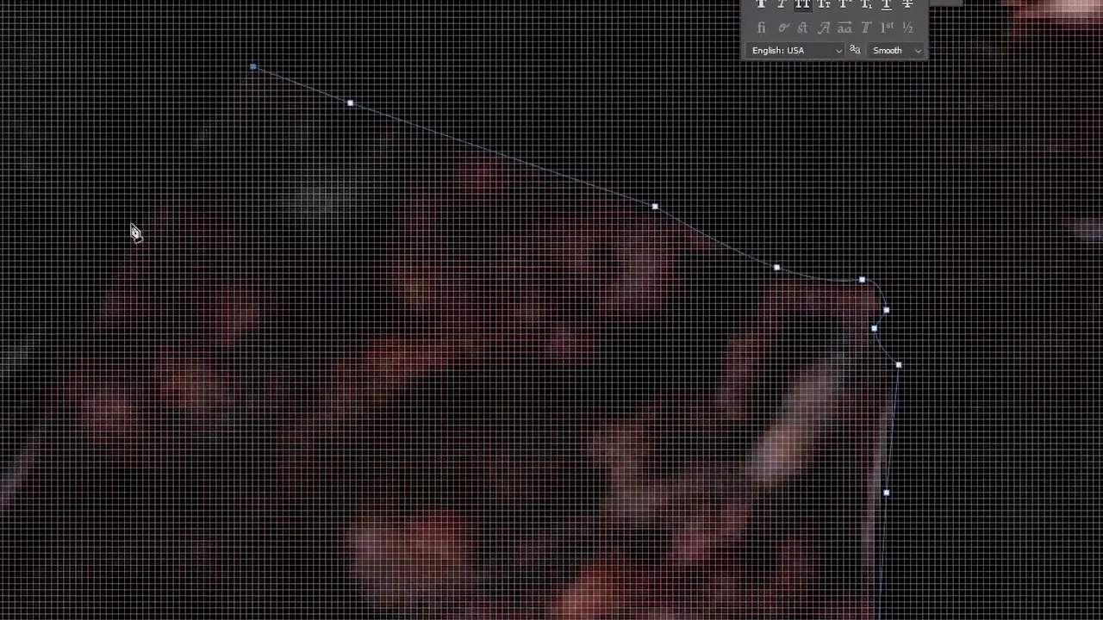
{"action": "scroll", "coordinate": [136, 232], "scroll_direction": "down", "scroll_amount": 3}
{"action": "scroll", "coordinate": [135, 233], "scroll_direction": "left", "scroll_amount": 1}
{"action": "scroll", "coordinate": [226, 128], "scroll_direction": "down", "scroll_amount": 3}
{"action": "scroll", "coordinate": [173, 327], "scroll_direction": "down", "scroll_amount": 3}
{"action": "left_click", "coordinate": [156, 332]}
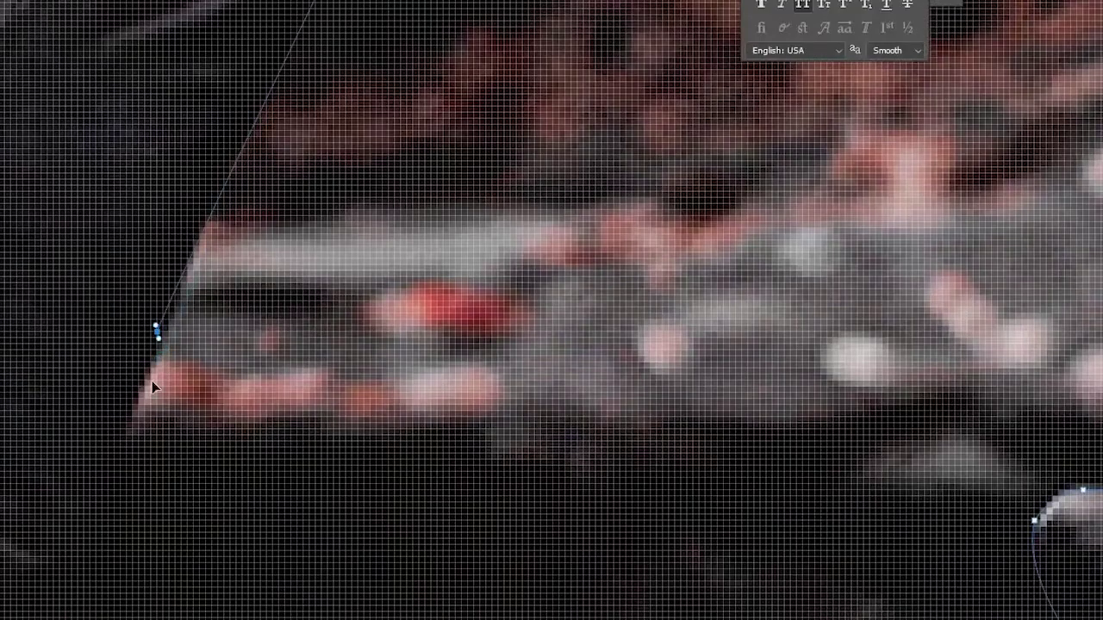
{"action": "scroll", "coordinate": [152, 382], "scroll_direction": "down", "scroll_amount": 3}
{"action": "scroll", "coordinate": [151, 382], "scroll_direction": "left", "scroll_amount": 1}
{"action": "scroll", "coordinate": [184, 315], "scroll_direction": "down", "scroll_amount": 1}
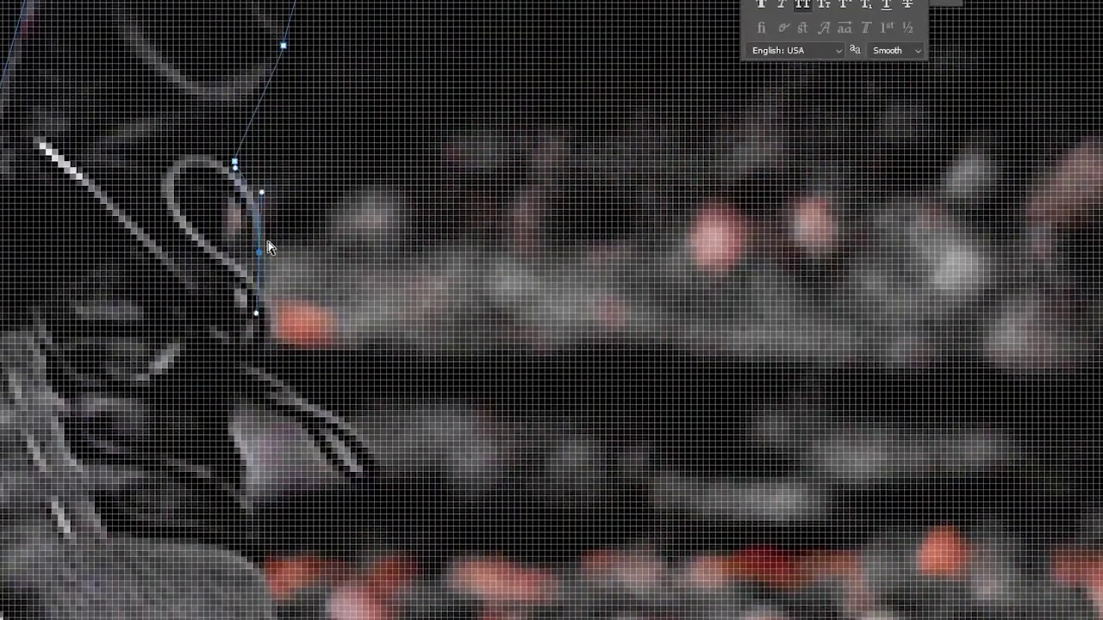
{"action": "left_click_drag", "start_coordinate": [306, 398], "coordinate": [303, 139]}
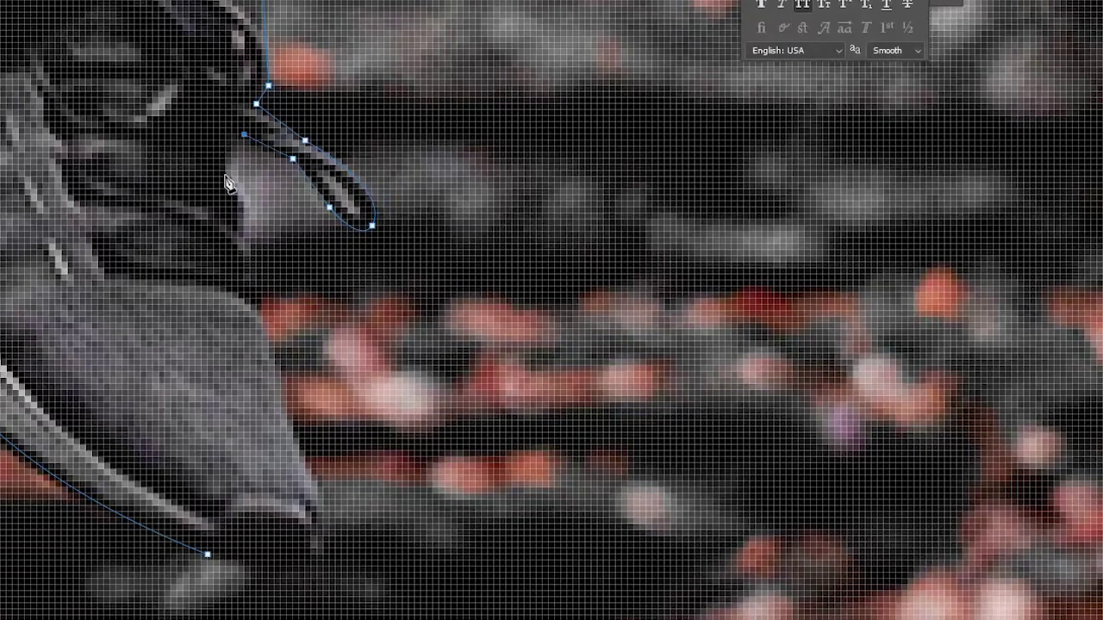
{"action": "scroll", "coordinate": [226, 184], "scroll_direction": "down", "scroll_amount": 3}
{"action": "scroll", "coordinate": [297, 284], "scroll_direction": "down", "scroll_amount": 2}
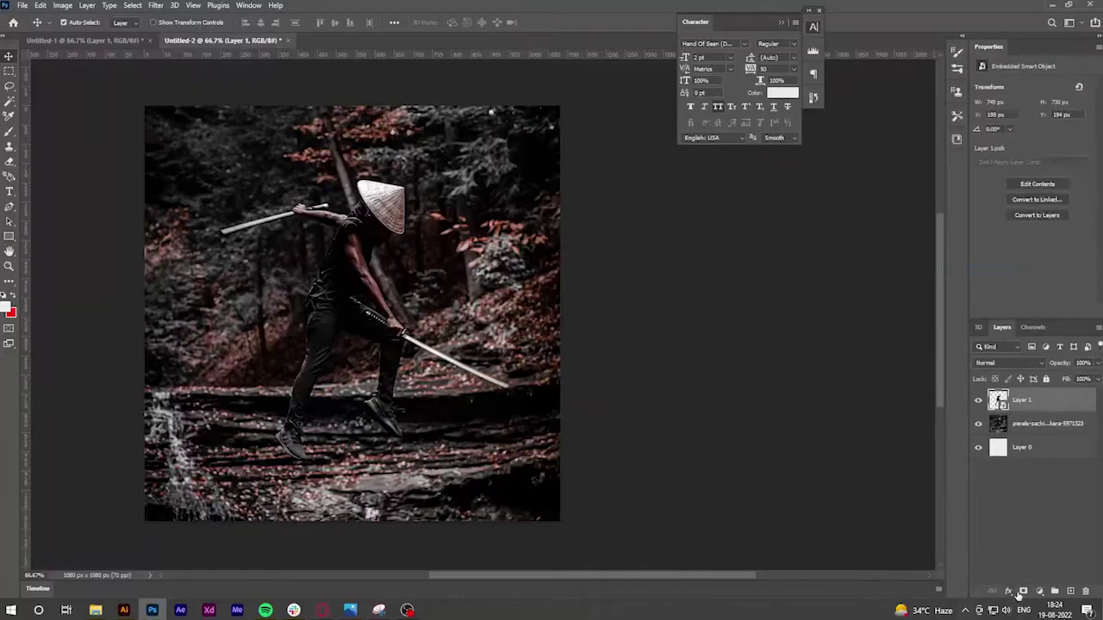
Give Layer 1 a red Outer Glow with a large size and low opacity
{"action": "left_click", "coordinate": [1015, 595]}
{"action": "left_click", "coordinate": [1038, 574]}
{"action": "left_click", "coordinate": [842, 242]}
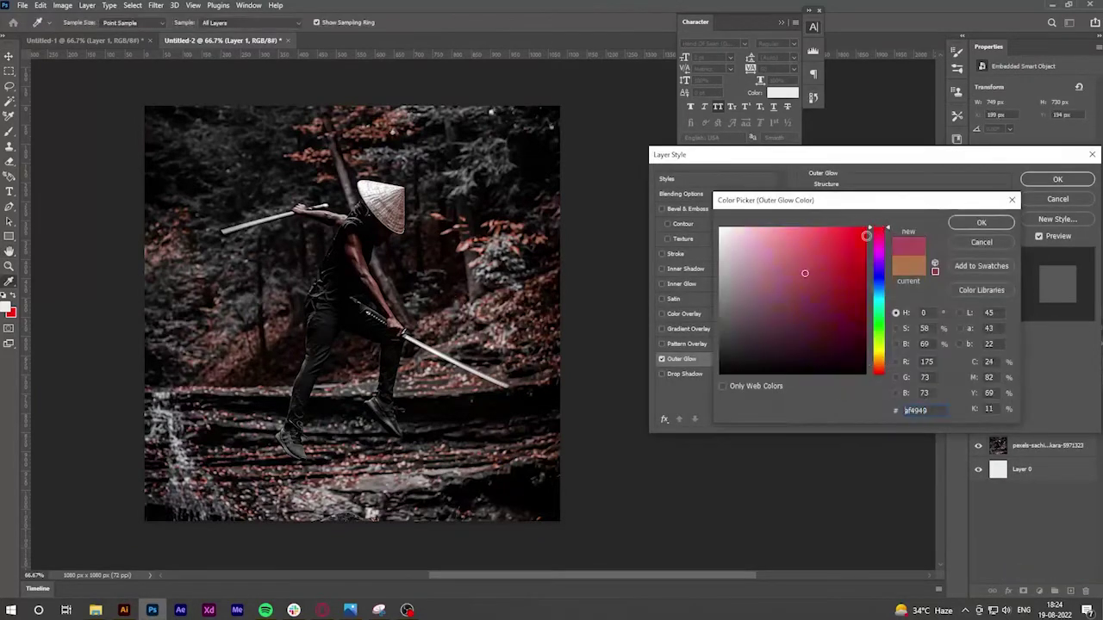
{"action": "left_click", "coordinate": [980, 222]}
{"action": "left_click_drag", "start_coordinate": [852, 302], "coordinate": [886, 302]}
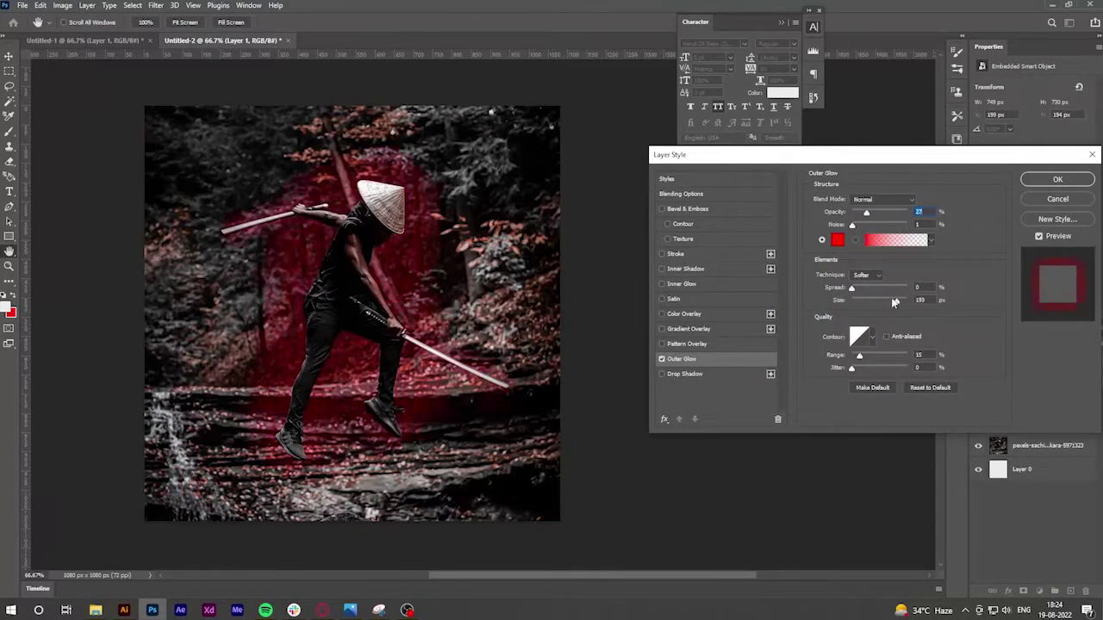
{"action": "left_click_drag", "start_coordinate": [866, 213], "coordinate": [853, 215]}
{"action": "left_click", "coordinate": [1057, 180]}
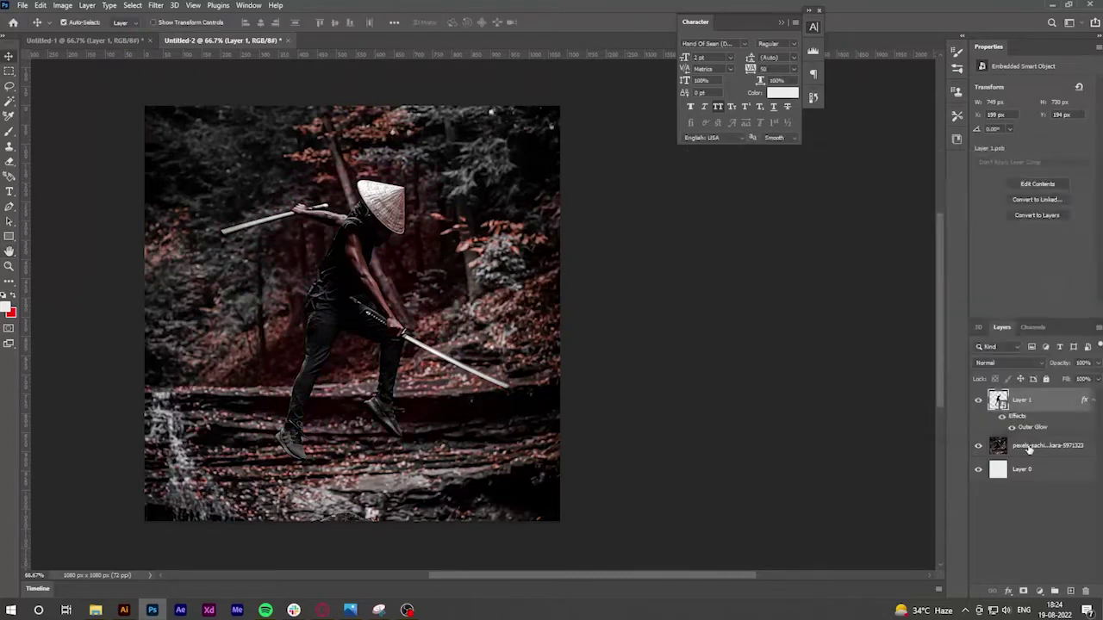
Add a red Color Overlay in Color blend mode to Layer 1 copy
{"action": "left_click", "coordinate": [1015, 595]}
{"action": "left_click", "coordinate": [1038, 527]}
{"action": "left_click", "coordinate": [928, 201]}
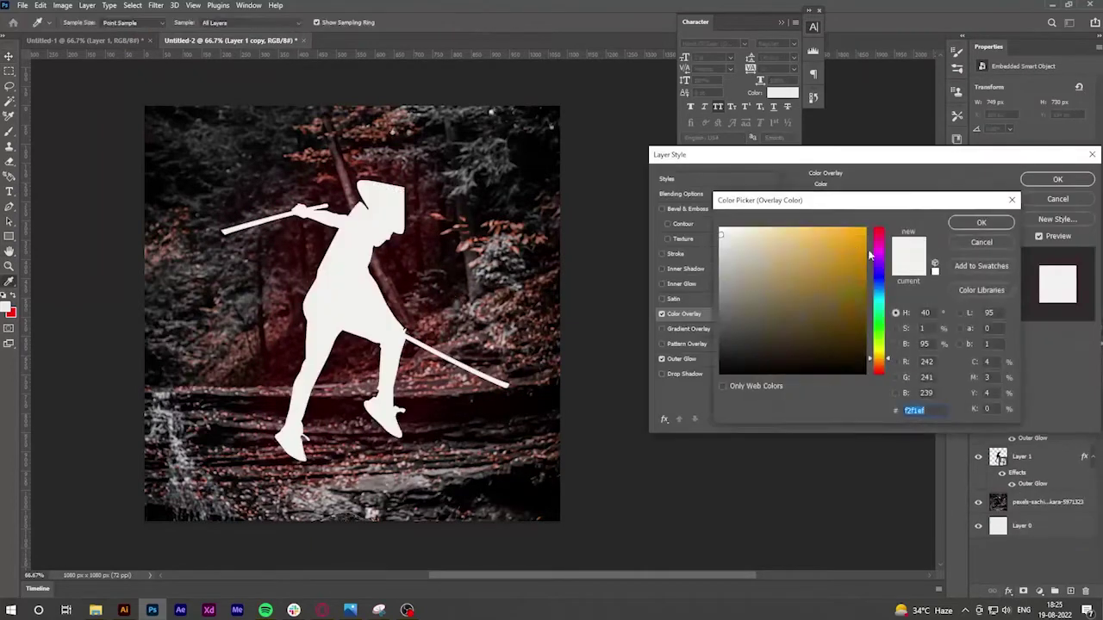
{"action": "left_click", "coordinate": [850, 350]}
{"action": "left_click", "coordinate": [866, 226]}
{"action": "left_click", "coordinate": [979, 223]}
{"action": "left_click", "coordinate": [883, 201]}
{"action": "left_click", "coordinate": [870, 468]}
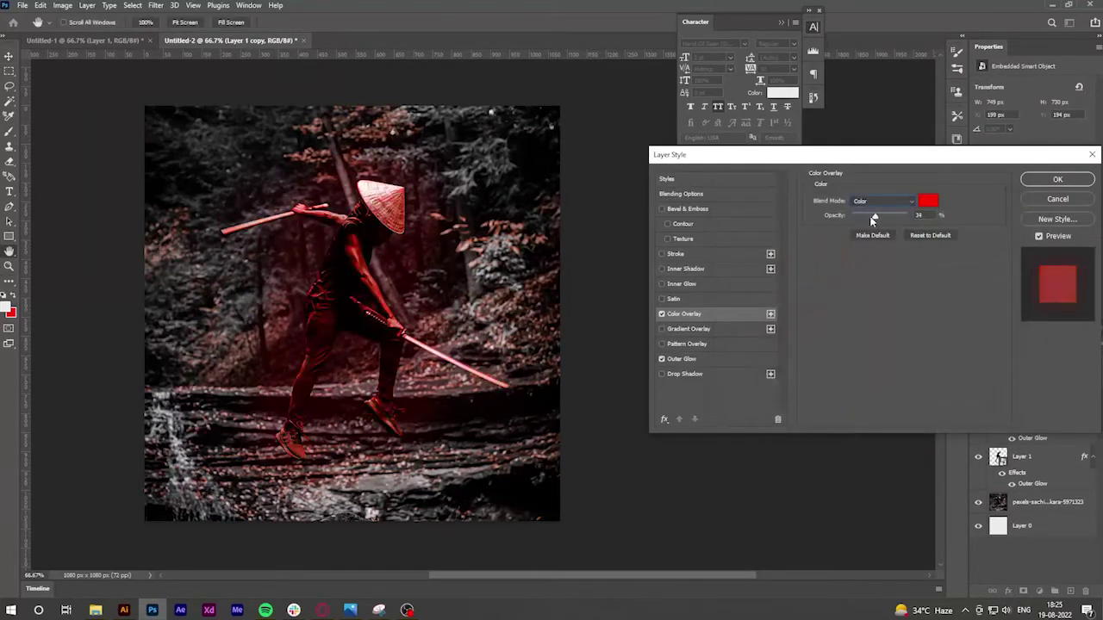
Apply the Color Overlay, then browse the Brush tool's preset list
{"action": "left_click", "coordinate": [1057, 179]}
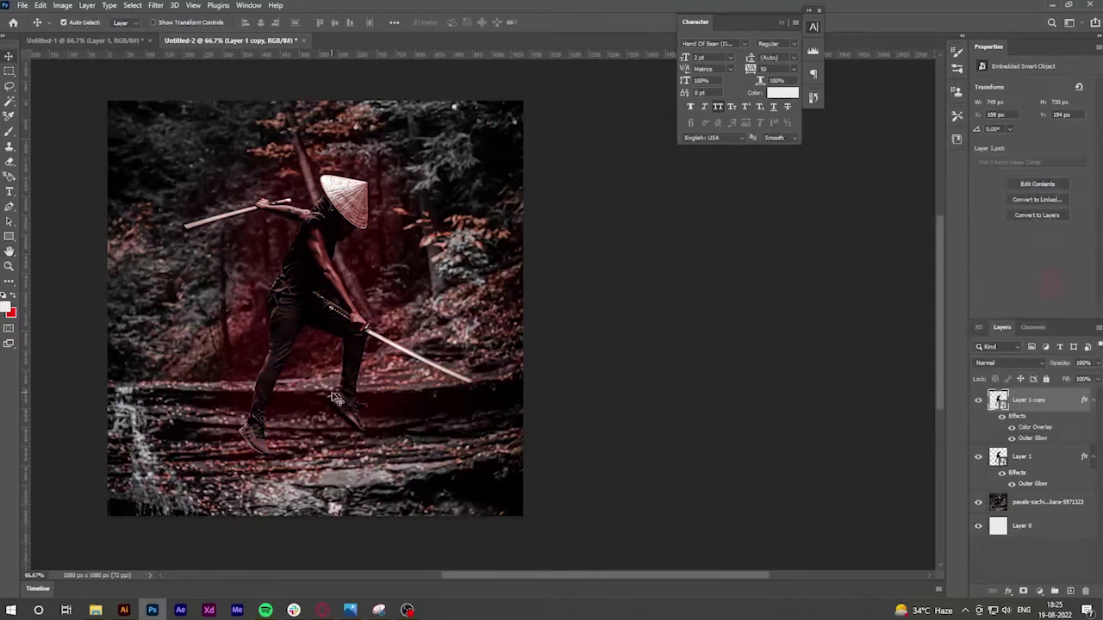
{"action": "key", "text": "b"}
{"action": "right_click", "coordinate": [422, 344]}
{"action": "scroll", "coordinate": [661, 541], "scroll_direction": "down", "scroll_amount": 1}
{"action": "scroll", "coordinate": [661, 541], "scroll_direction": "up", "scroll_amount": 3}
{"action": "scroll", "coordinate": [655, 536], "scroll_direction": "up", "scroll_amount": 3}
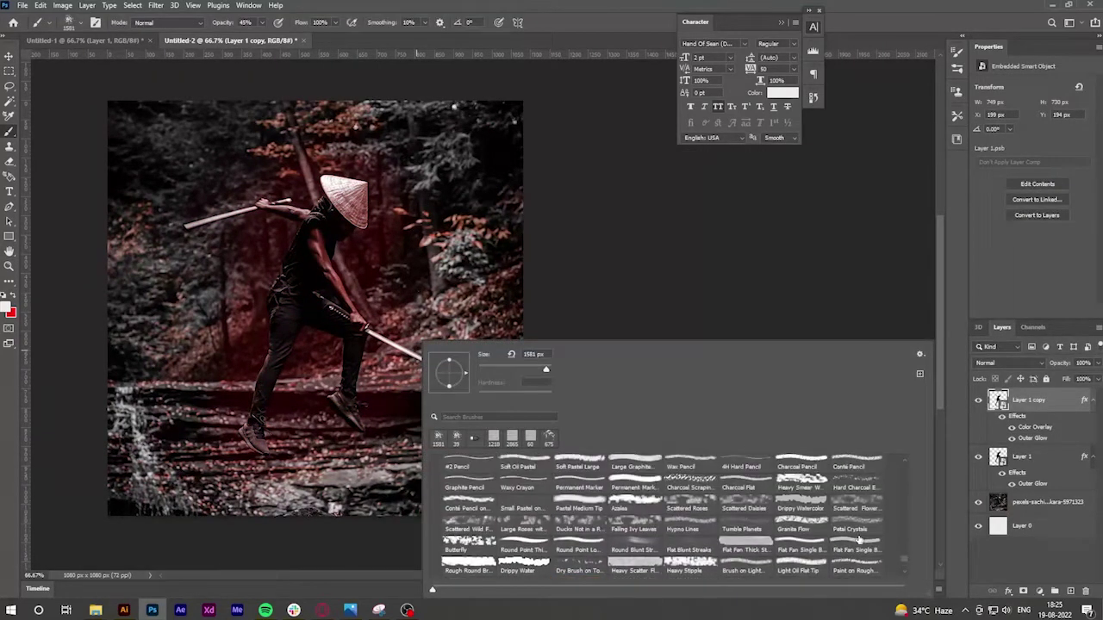
{"action": "scroll", "coordinate": [650, 534], "scroll_direction": "up", "scroll_amount": 3}
{"action": "scroll", "coordinate": [647, 532], "scroll_direction": "up", "scroll_amount": 3}
{"action": "scroll", "coordinate": [647, 532], "scroll_direction": "up", "scroll_amount": 3}
{"action": "scroll", "coordinate": [646, 532], "scroll_direction": "up", "scroll_amount": 2}
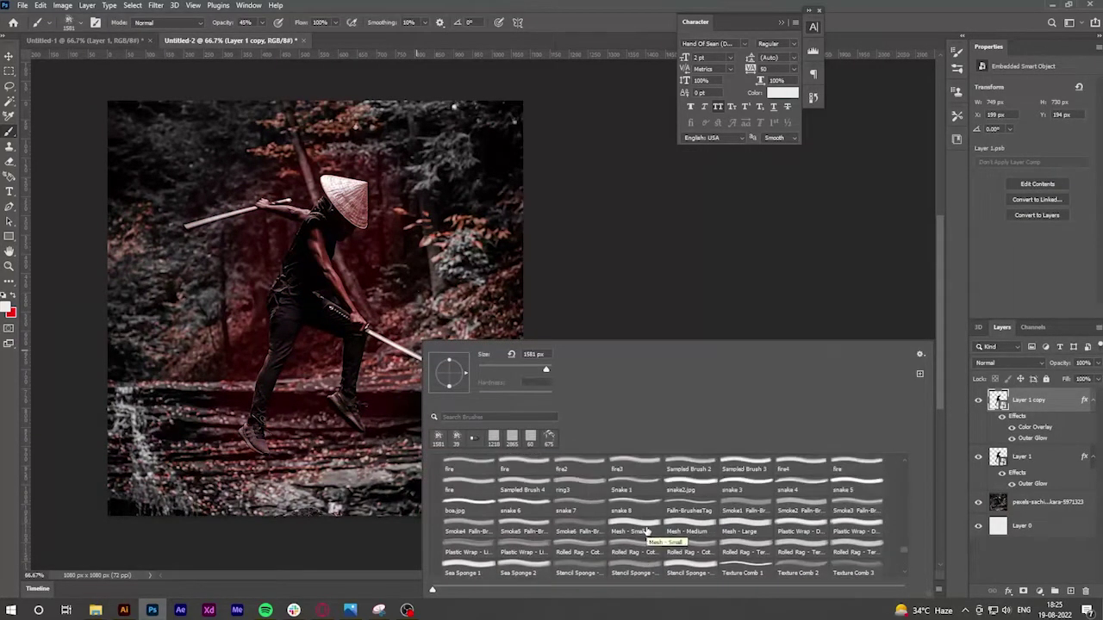
{"action": "scroll", "coordinate": [646, 532], "scroll_direction": "up", "scroll_amount": 3}
{"action": "scroll", "coordinate": [646, 531], "scroll_direction": "up", "scroll_amount": 3}
{"action": "scroll", "coordinate": [646, 531], "scroll_direction": "up", "scroll_amount": 3}
{"action": "scroll", "coordinate": [568, 535], "scroll_direction": "up", "scroll_amount": 3}
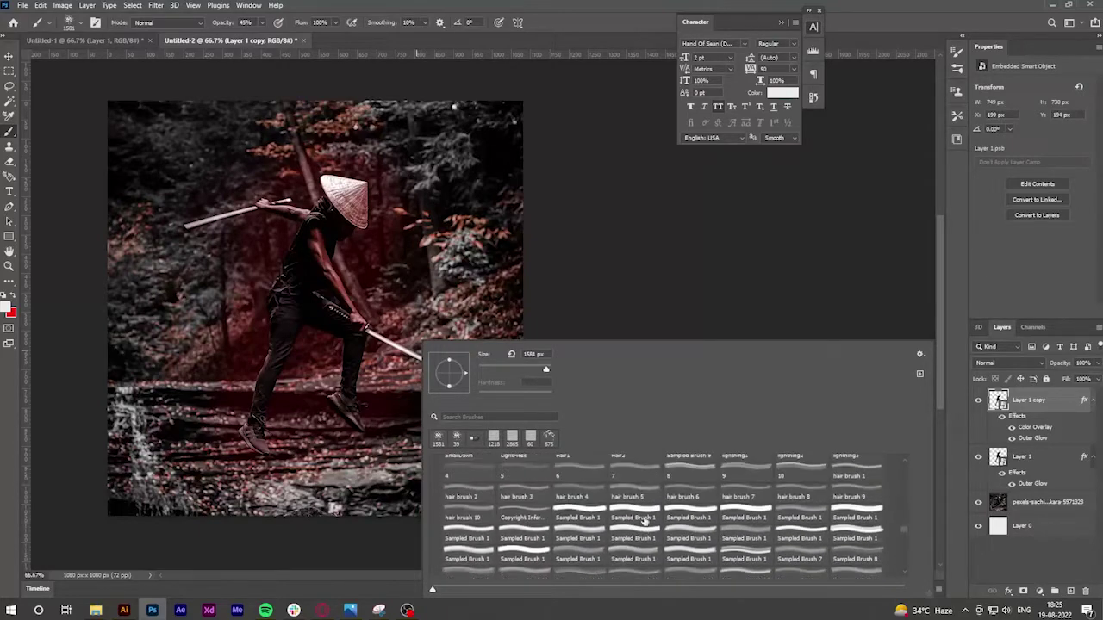
{"action": "scroll", "coordinate": [532, 529], "scroll_direction": "up", "scroll_amount": 3}
Hide the forest photo, add a new layer, and fill Layer 0 with red
{"action": "left_click", "coordinate": [480, 501]}
{"action": "left_click", "coordinate": [1034, 501]}
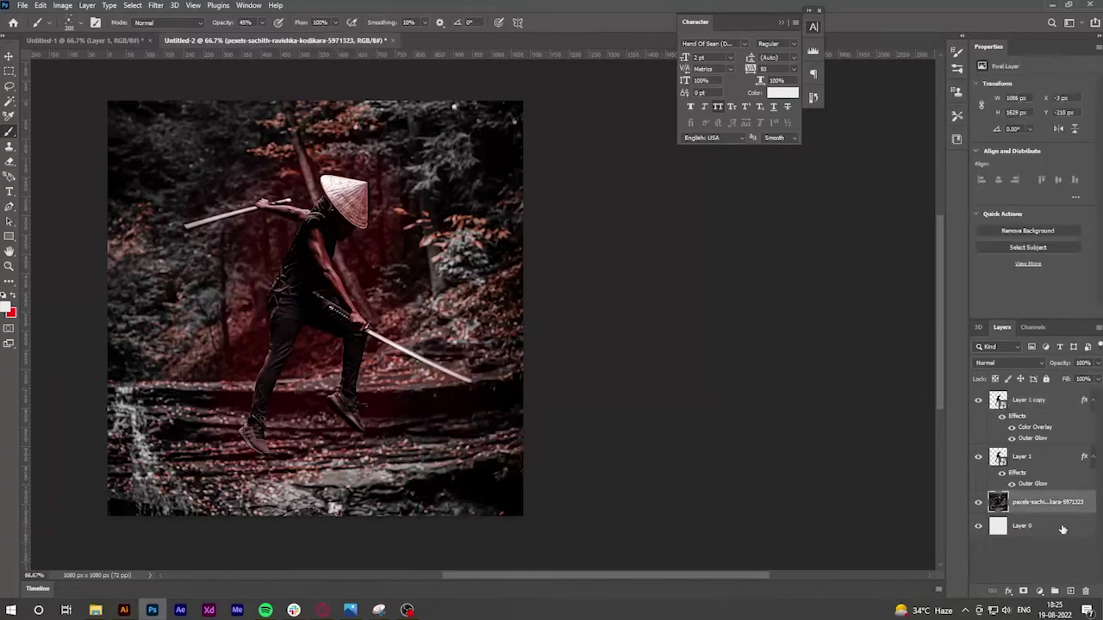
{"action": "key", "text": "ctrl+shift+alt+n"}
{"action": "left_click", "coordinate": [978, 525]}
{"action": "left_click", "coordinate": [1017, 553]}
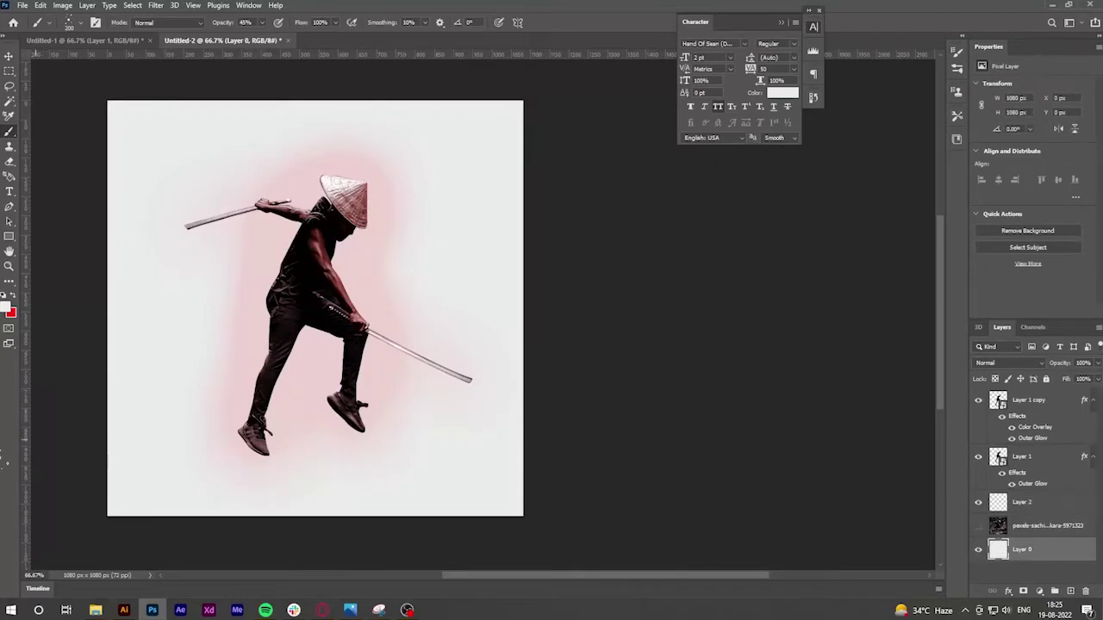
{"action": "left_click", "coordinate": [10, 312]}
{"action": "left_click", "coordinate": [982, 247]}
{"action": "key", "text": "alt+BackSpace"}
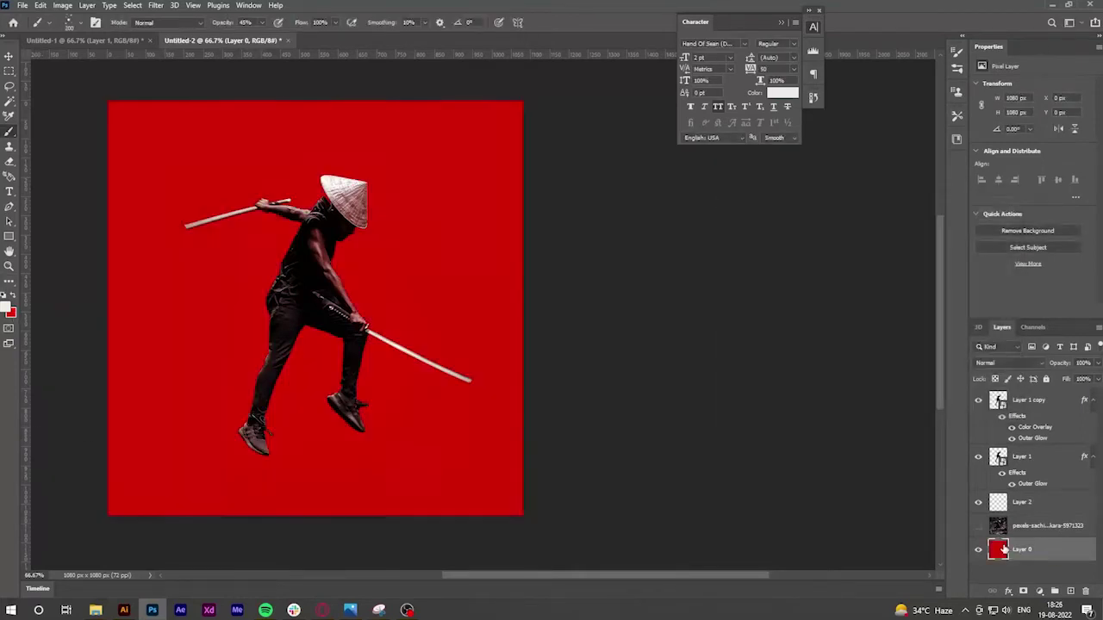
Select the figure copy layer with the Move tool
{"action": "key", "text": "v"}
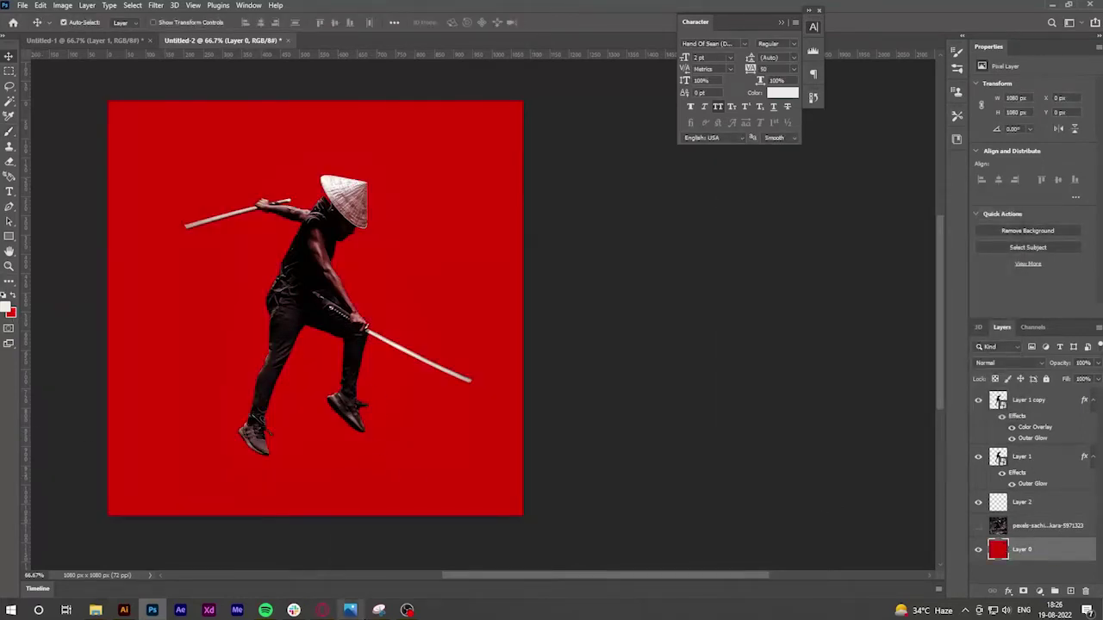
{"action": "left_click", "coordinate": [343, 436]}
{"action": "scroll", "coordinate": [320, 314], "scroll_direction": "up", "scroll_amount": 3}
{"action": "scroll", "coordinate": [253, 283], "scroll_direction": "up", "scroll_amount": 2}
Trace the arm-to-hilt gap with the Pen and rasterize Layer 1 copy
{"action": "key", "text": "p"}
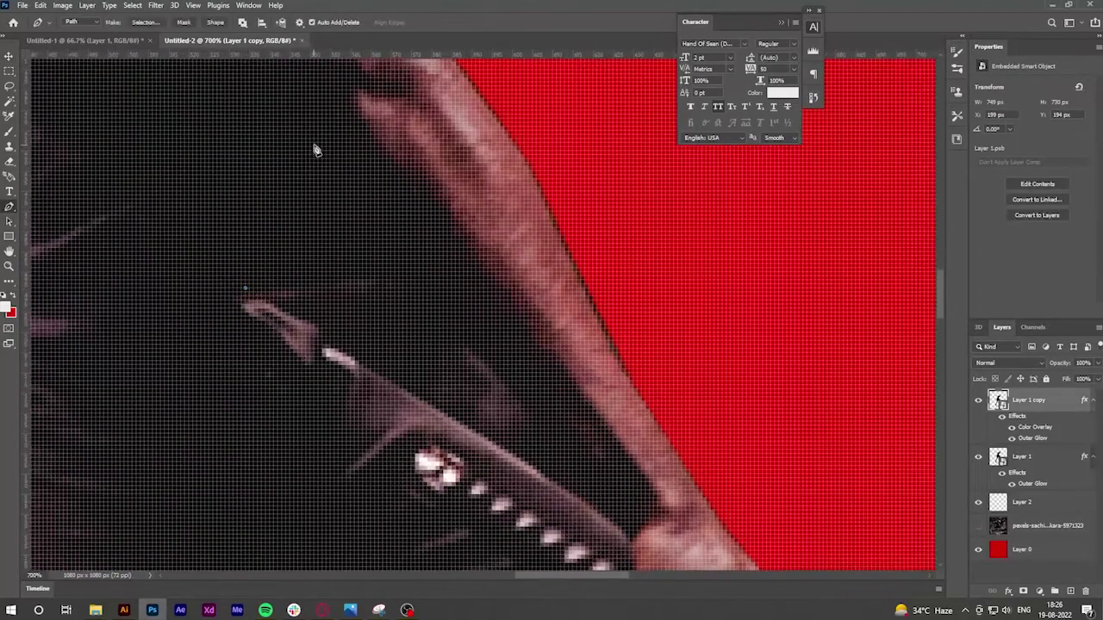
{"action": "left_click_drag", "start_coordinate": [316, 150], "coordinate": [377, 218]}
{"action": "left_click_drag", "start_coordinate": [497, 369], "coordinate": [475, 291]}
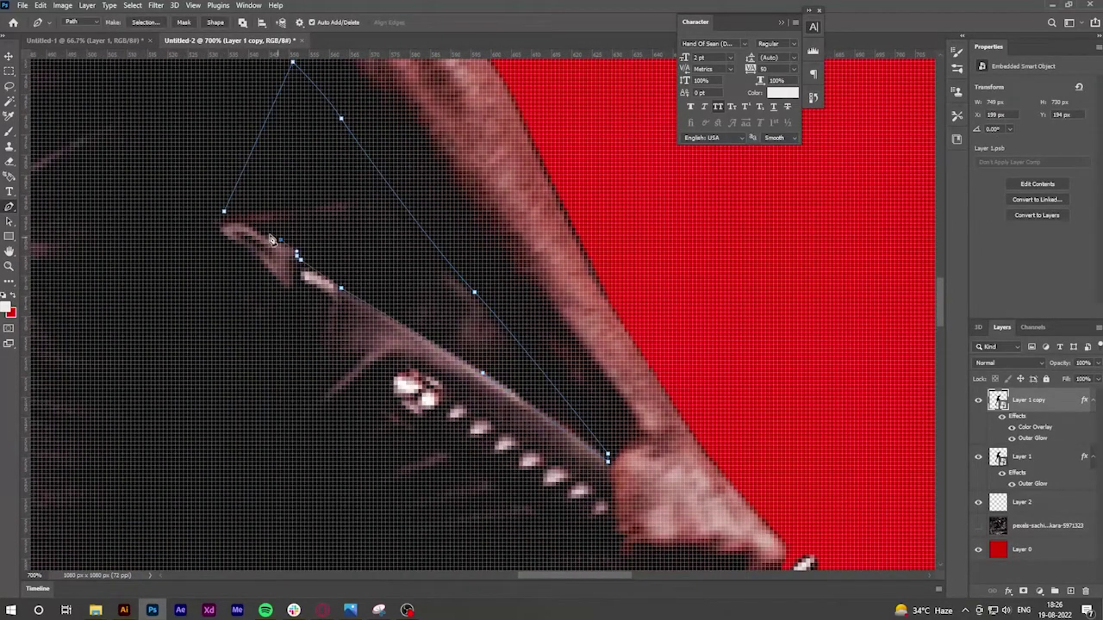
{"action": "right_click", "coordinate": [1048, 400]}
{"action": "left_click", "coordinate": [965, 323]}
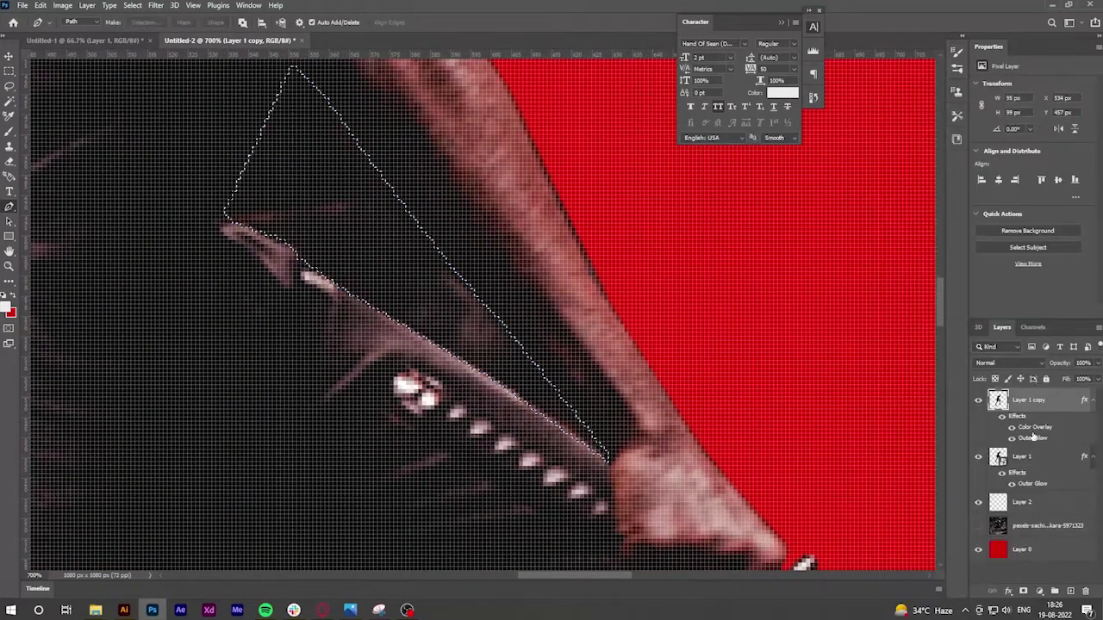
Remove the gap from the figure copy, hide Layer 1, and transform the copy
{"action": "key", "text": "ctrl+minus"}
{"action": "key", "text": "ctrl+minus"}
{"action": "key", "text": "ctrl+minus"}
{"action": "left_click", "coordinate": [978, 456]}
{"action": "key", "text": "ctrl+minus"}
{"action": "key", "text": "ctrl+minus"}
{"action": "key", "text": "ctrl+minus"}
{"action": "key", "text": "ctrl+minus"}
{"action": "key", "text": "ctrl+t"}
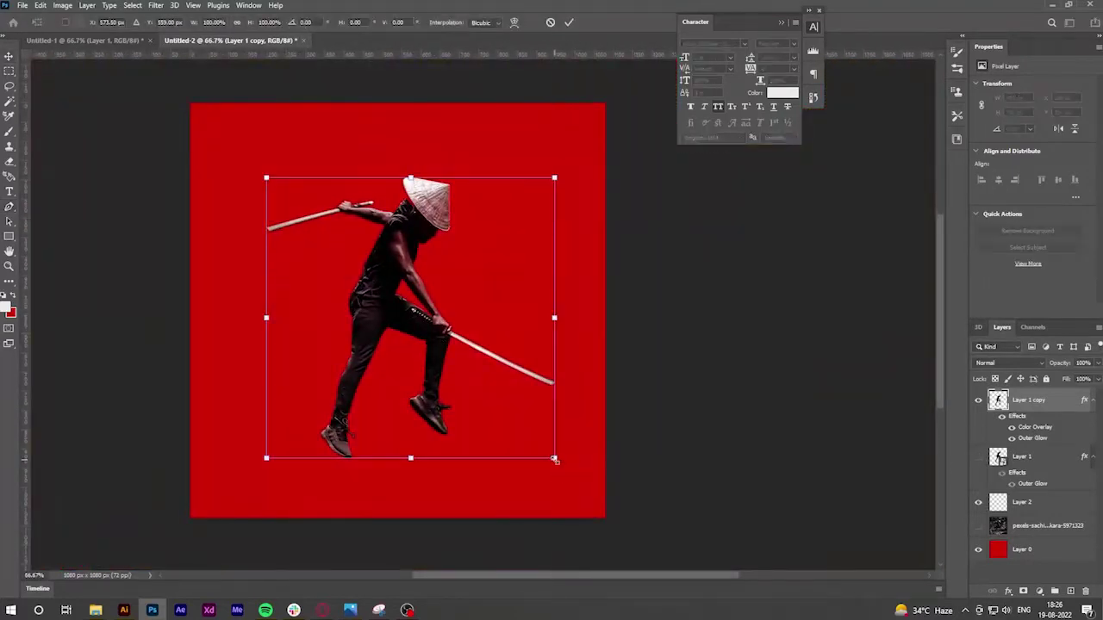
{"action": "key", "text": "Return"}
Select the background layer and pick a black Soft Round Pressure brush
{"action": "left_click", "coordinate": [362, 473]}
{"action": "key", "text": "b"}
{"action": "right_click", "coordinate": [345, 401]}
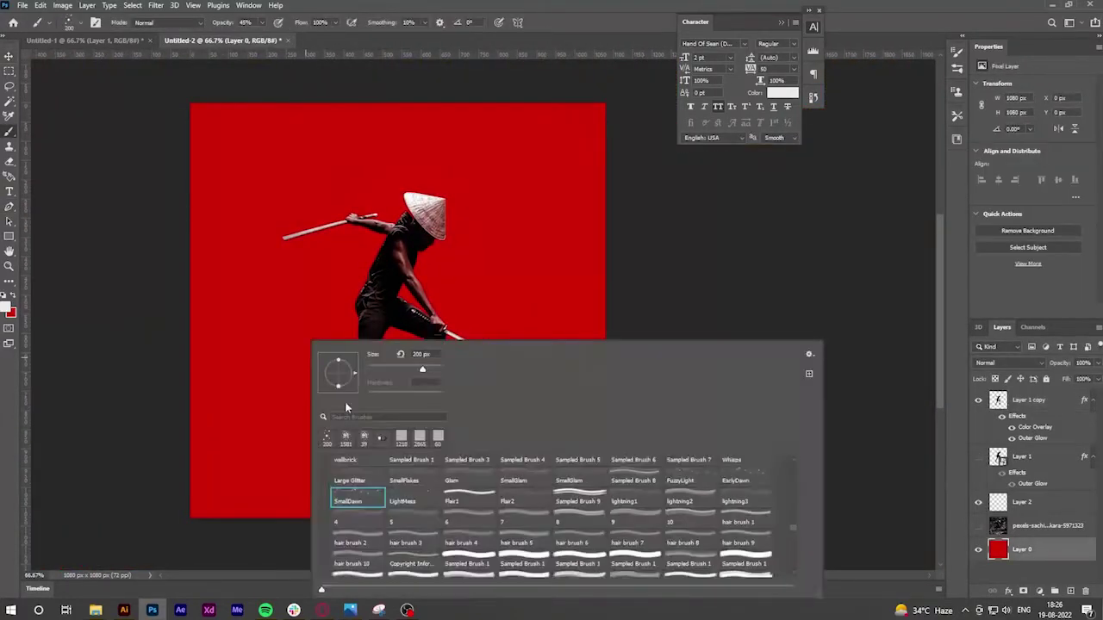
{"action": "scroll", "coordinate": [627, 522], "scroll_direction": "down", "scroll_amount": 2}
{"action": "scroll", "coordinate": [628, 523], "scroll_direction": "down", "scroll_amount": 2}
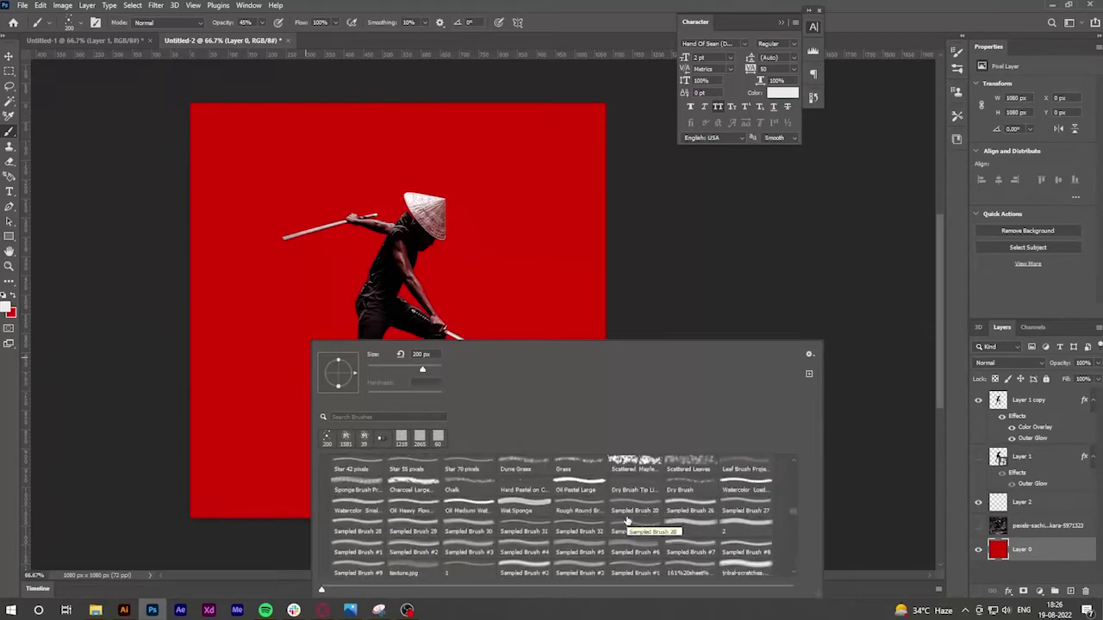
{"action": "scroll", "coordinate": [628, 522], "scroll_direction": "down", "scroll_amount": 2}
{"action": "scroll", "coordinate": [627, 522], "scroll_direction": "down", "scroll_amount": 2}
{"action": "scroll", "coordinate": [628, 522], "scroll_direction": "down", "scroll_amount": 2}
{"action": "scroll", "coordinate": [627, 522], "scroll_direction": "down", "scroll_amount": 2}
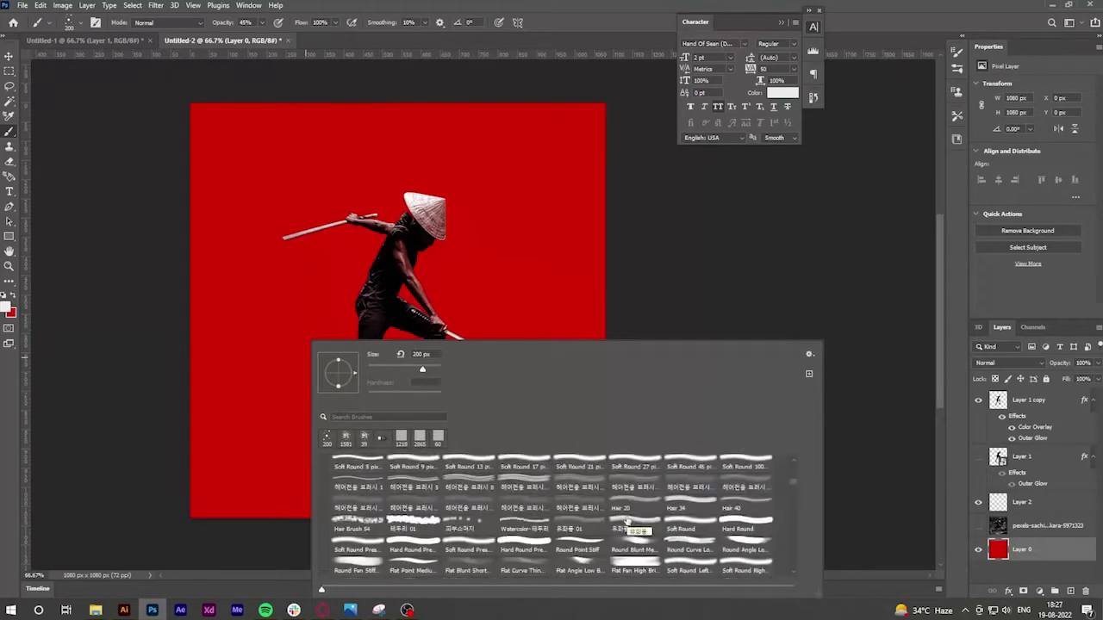
{"action": "scroll", "coordinate": [627, 521], "scroll_direction": "down", "scroll_amount": 2}
{"action": "scroll", "coordinate": [627, 522], "scroll_direction": "up", "scroll_amount": 5}
{"action": "left_click", "coordinate": [468, 504]}
{"action": "right_click", "coordinate": [327, 303]}
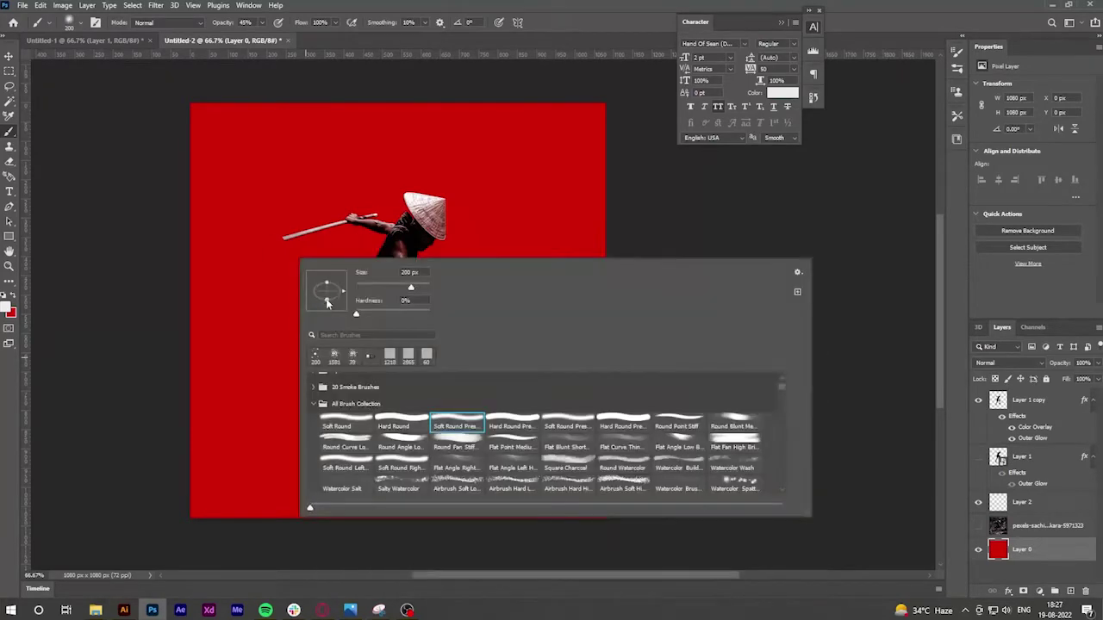
{"action": "key", "text": "Return"}
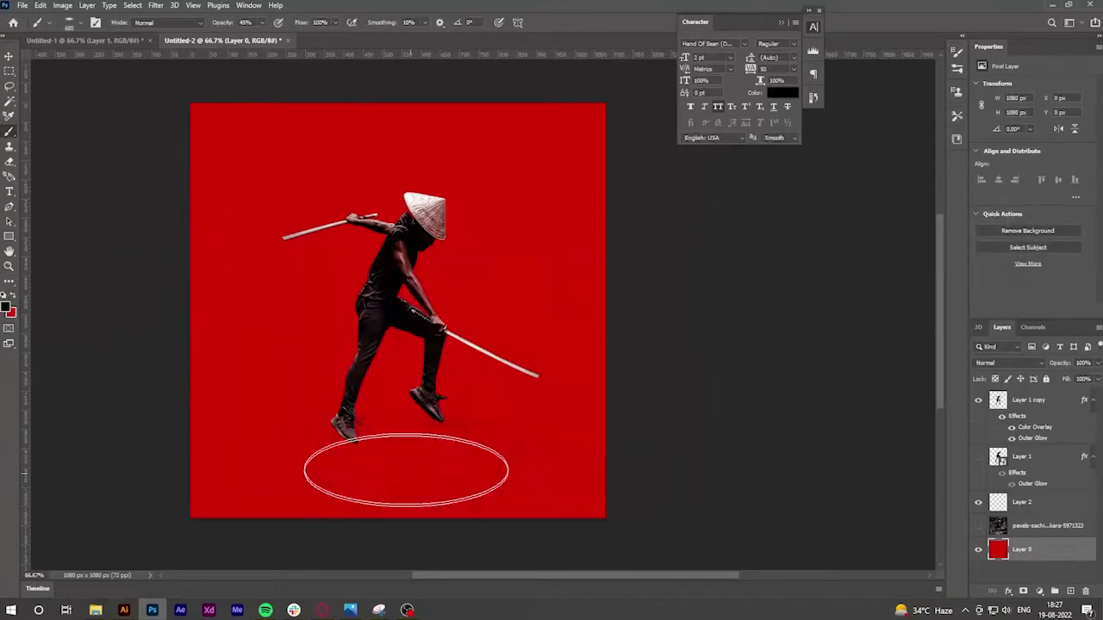
On new layers, paint a soft shadow beneath the feet and under each shoe
{"action": "left_click", "coordinate": [1070, 591]}
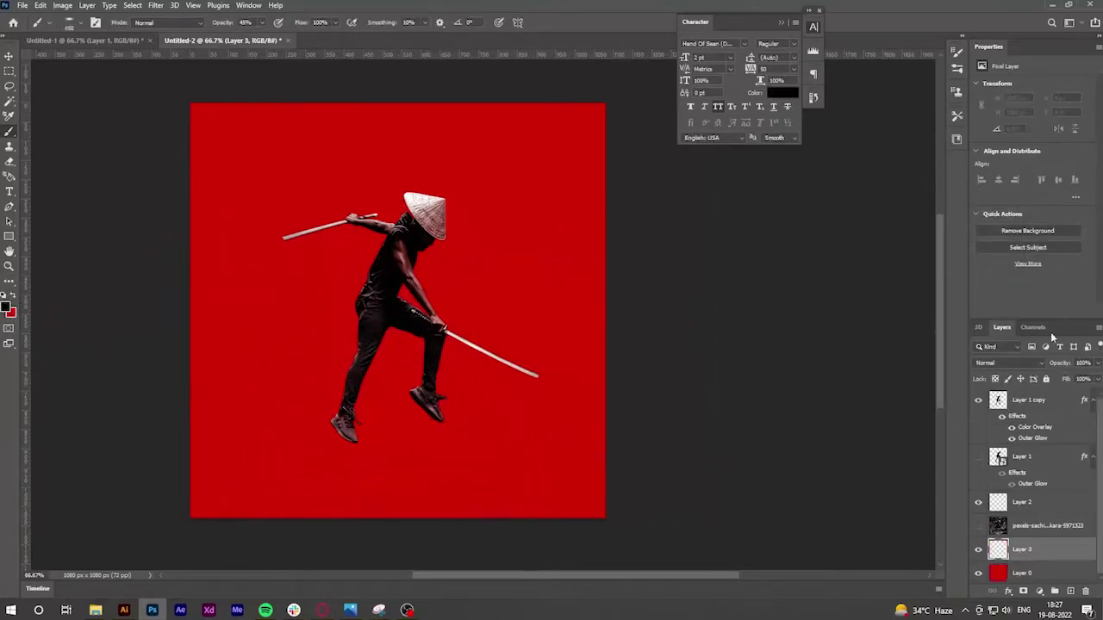
{"action": "left_click", "coordinate": [397, 463]}
{"action": "key", "text": "v"}
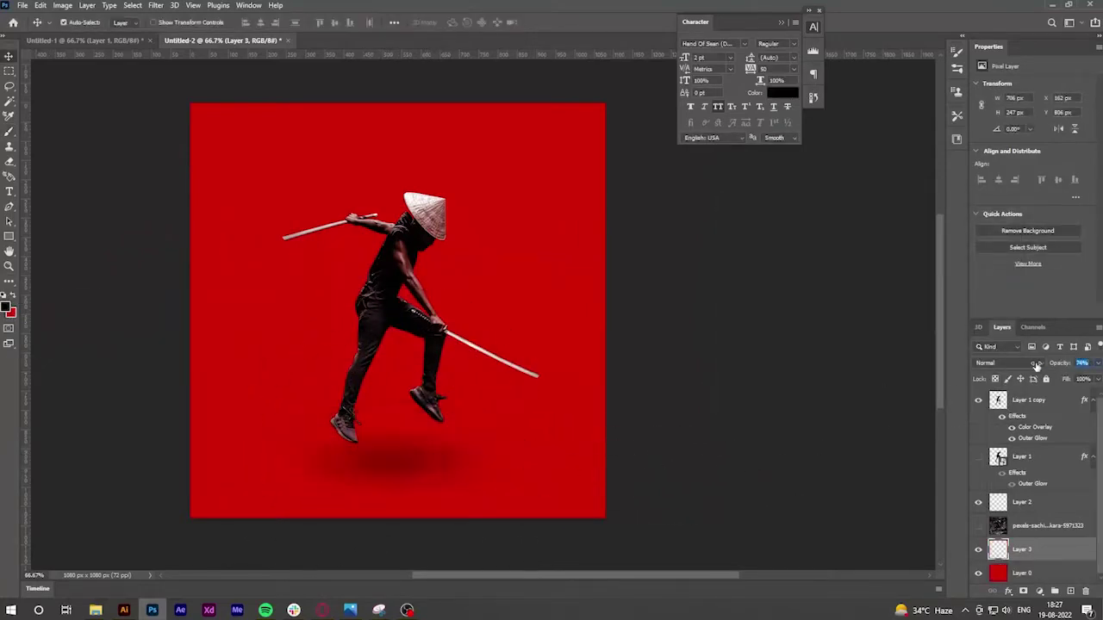
{"action": "left_click", "coordinate": [1070, 591]}
{"action": "key", "text": "b"}
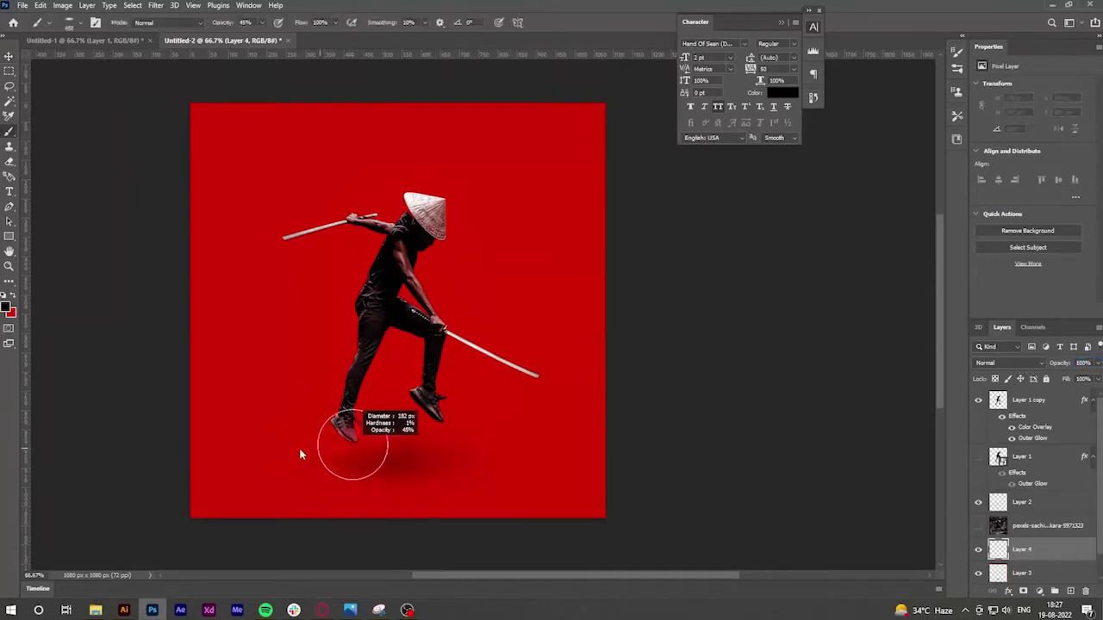
{"action": "scroll", "coordinate": [345, 455], "scroll_direction": "up", "scroll_amount": 2, "text": "alt"}
{"action": "left_click", "coordinate": [330, 471]}
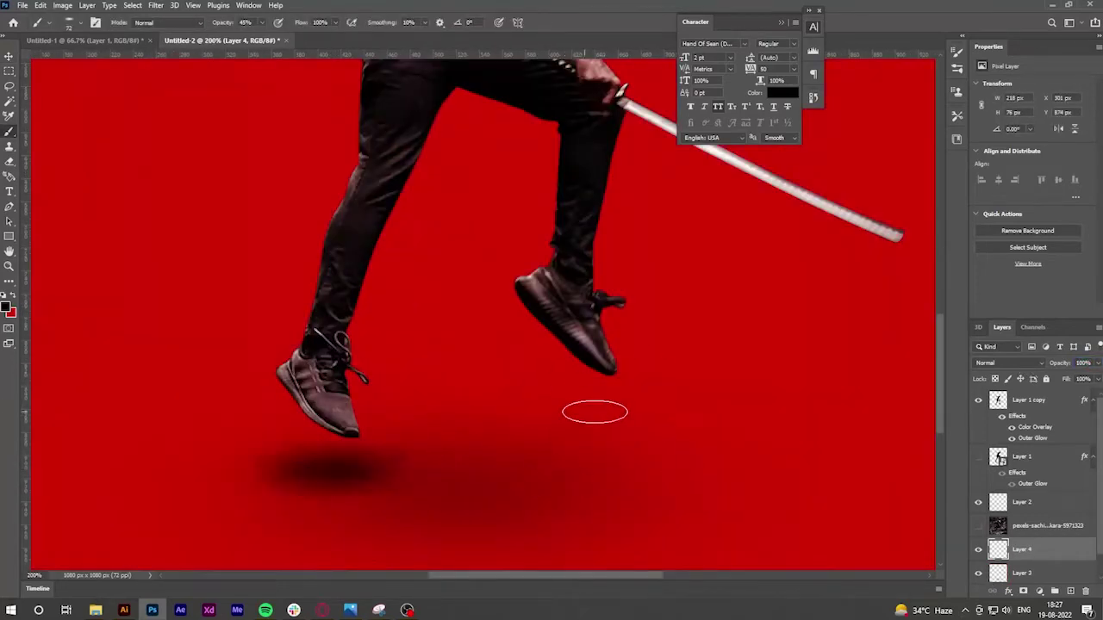
{"action": "left_click", "coordinate": [564, 426]}
{"action": "scroll", "coordinate": [564, 427], "scroll_direction": "down", "scroll_amount": 2, "text": "alt"}
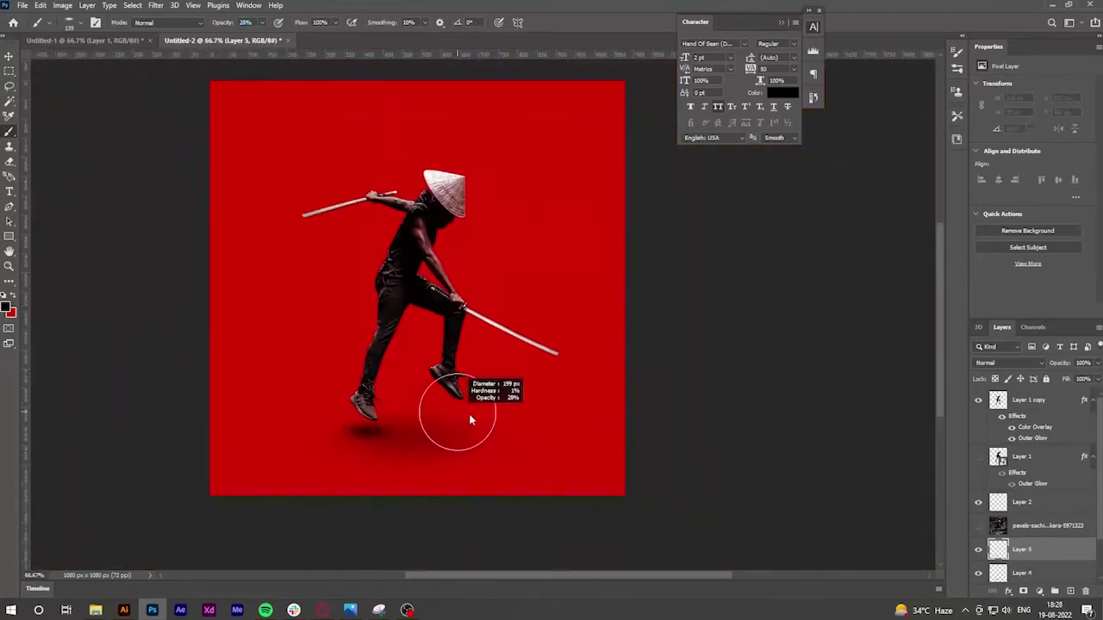
Nudge the soft shadow slightly lower and merge the shadow layers together
{"action": "key", "text": "v"}
{"action": "left_click_drag", "start_coordinate": [425, 443], "coordinate": [421, 455]}
{"action": "left_click", "coordinate": [1034, 548]}
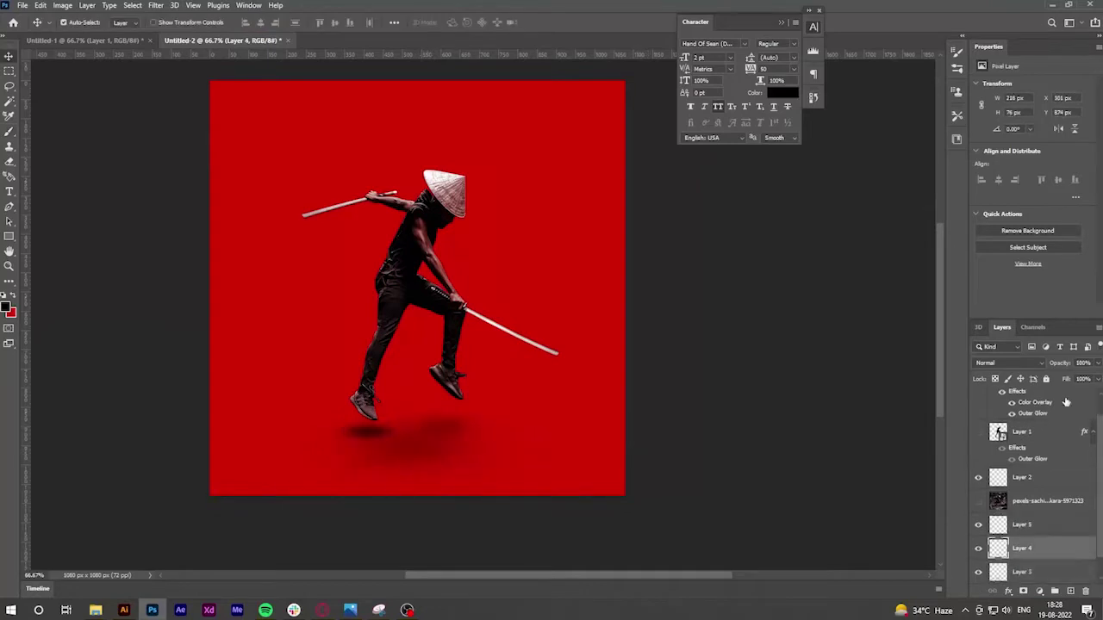
{"action": "key", "text": "ctrl+Tab"}
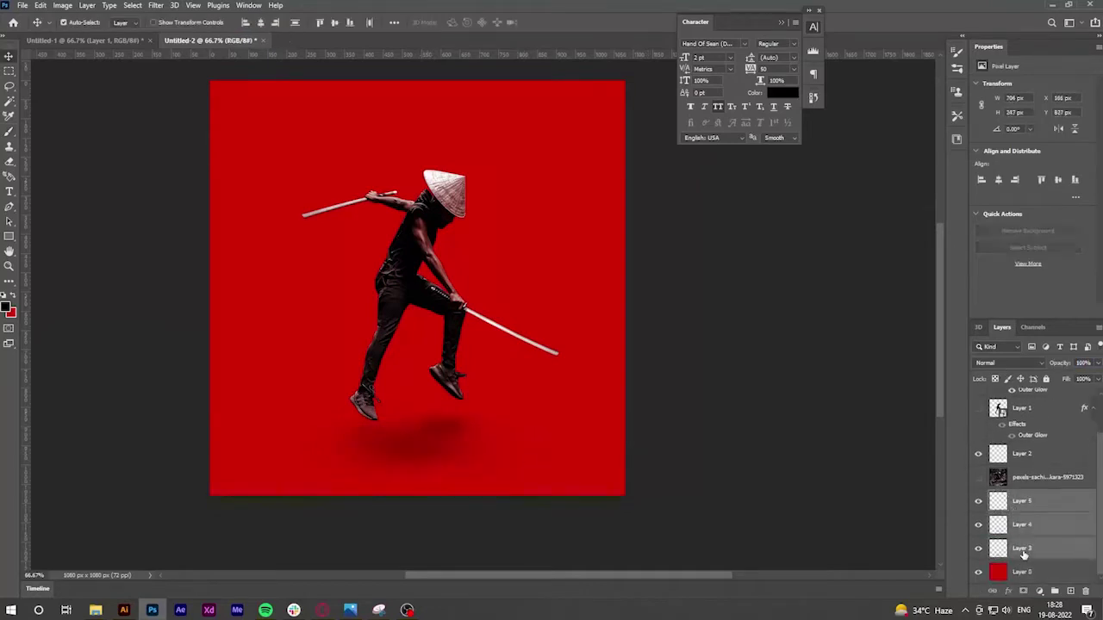
Apply a Gaussian Blur to the merged shadow and start enlarging it
{"action": "left_click", "coordinate": [155, 5]}
{"action": "mouse_move", "coordinate": [348, 181]}
{"action": "left_click", "coordinate": [327, 196]}
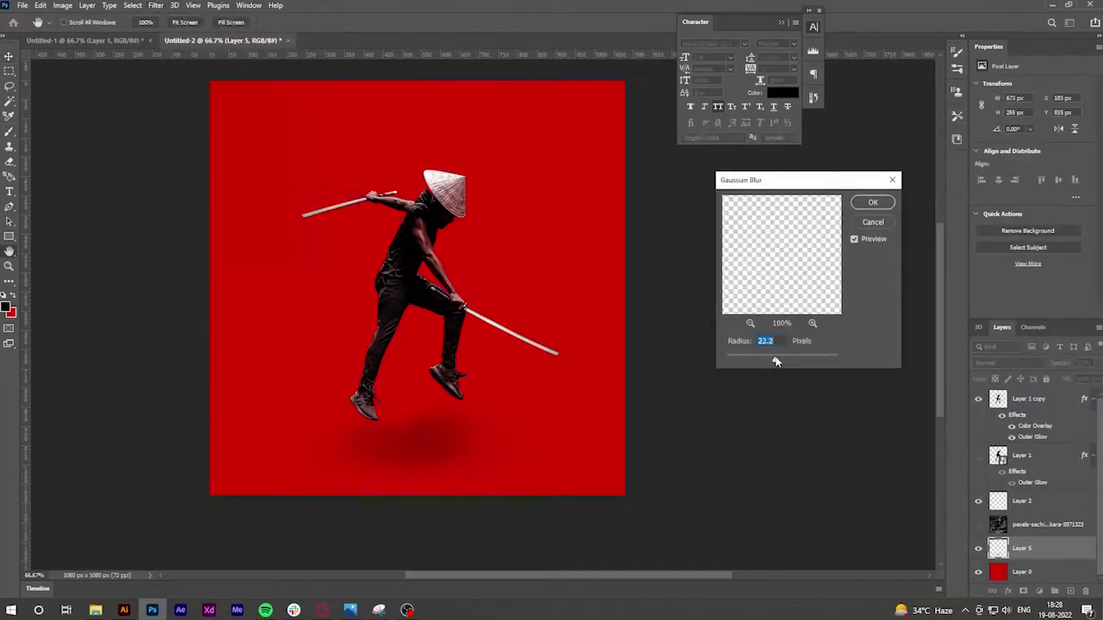
{"action": "left_click", "coordinate": [875, 223]}
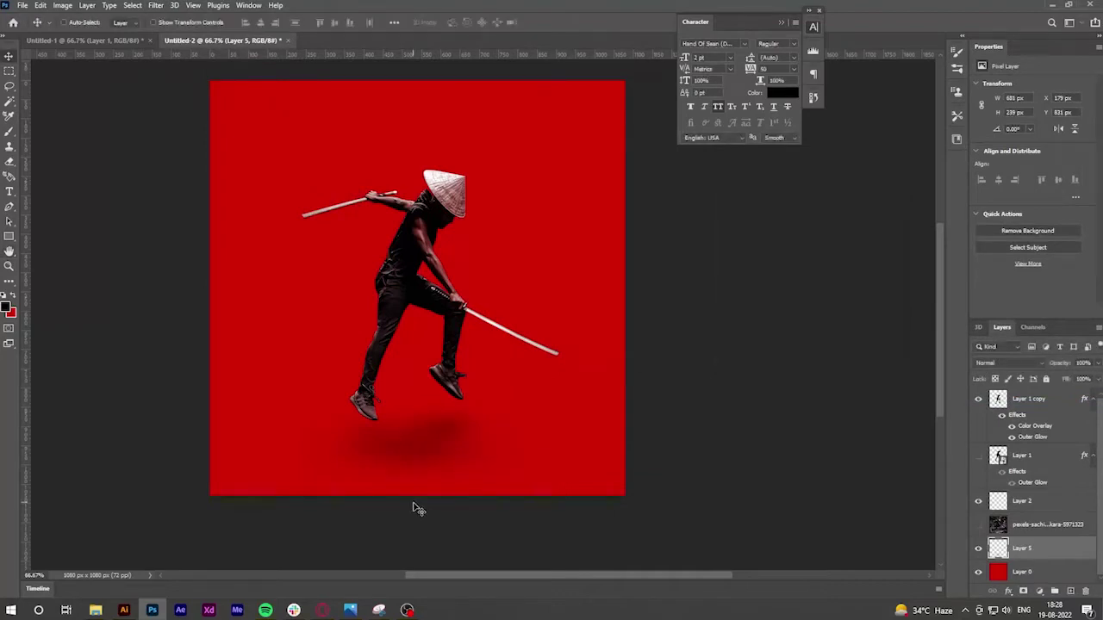
{"action": "key", "text": "ctrl+t"}
{"action": "left_click_drag", "start_coordinate": [540, 491], "coordinate": [557, 492]}
Confirm the shadow's position under the feet and add a new layer for edge darkening
{"action": "left_click_drag", "start_coordinate": [410, 444], "coordinate": [439, 451]}
{"action": "key", "text": "Return"}
{"action": "key", "text": "ctrl+shift+alt+n"}
{"action": "key", "text": "b"}
Paint the canvas edges black with a huge soft brush
{"action": "key", "text": "ctrl+minus"}
{"action": "key", "text": "ctrl+minus"}
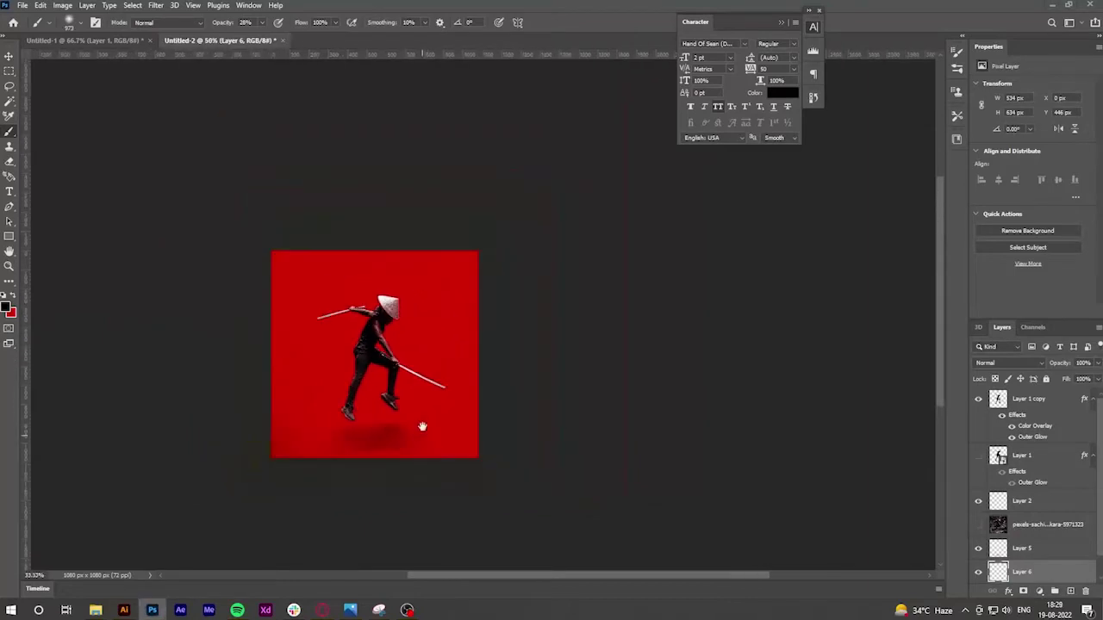
{"action": "key", "text": "ctrl+plus"}
{"action": "left_click_drag", "start_coordinate": [454, 386], "coordinate": [458, 500]}
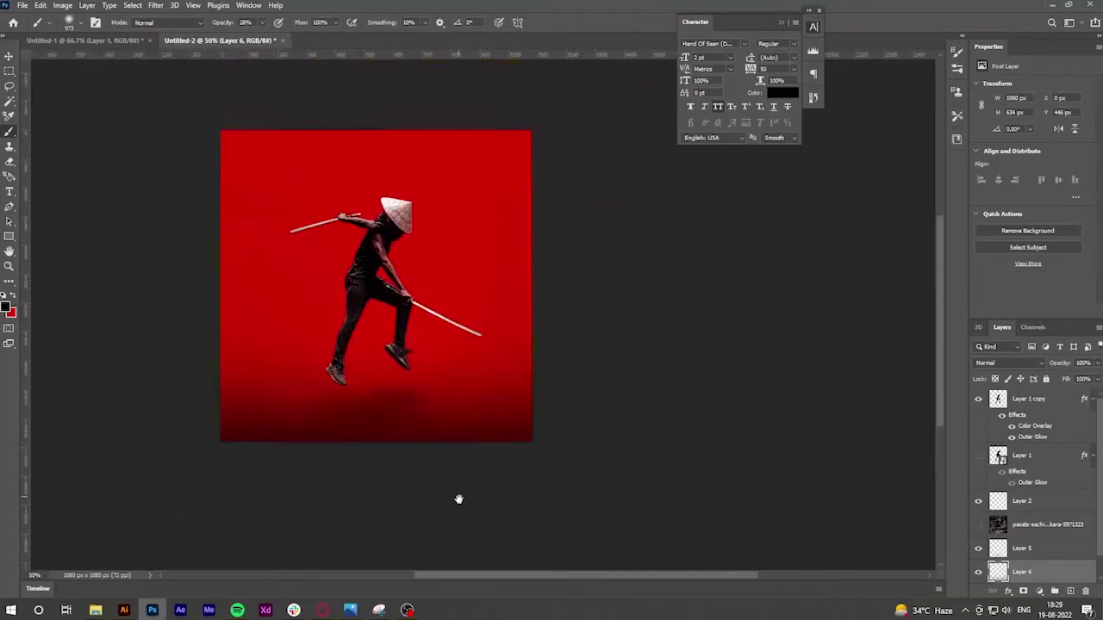
{"action": "scroll", "coordinate": [271, 210], "scroll_direction": "up", "scroll_amount": 3}
{"action": "scroll", "coordinate": [214, 504], "scroll_direction": "down", "scroll_amount": 2}
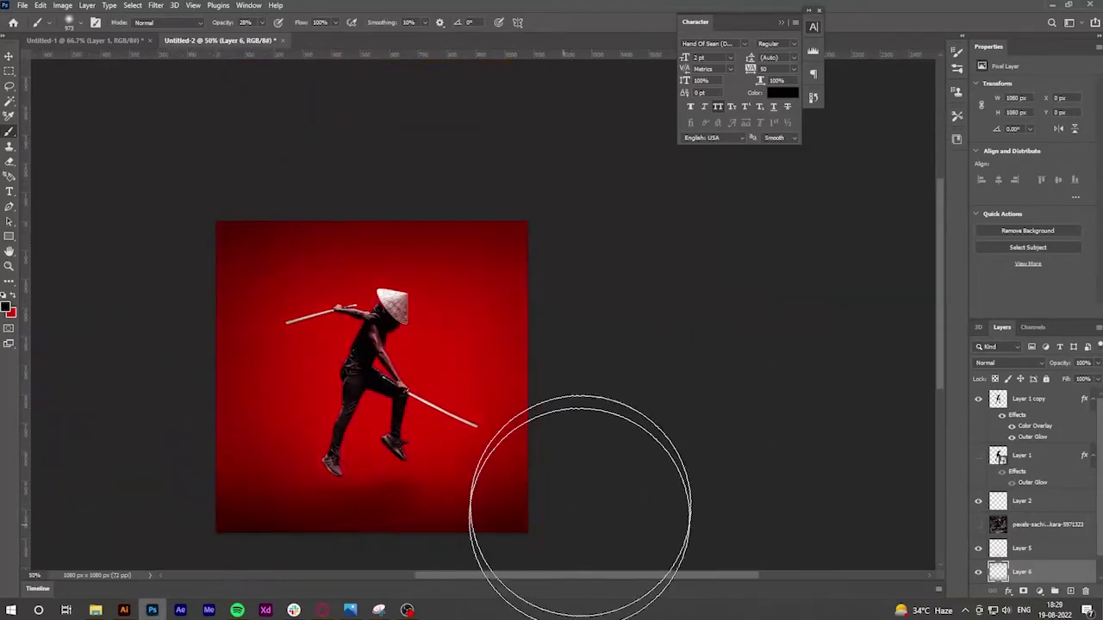
{"action": "scroll", "coordinate": [571, 569], "scroll_direction": "down", "scroll_amount": 4}
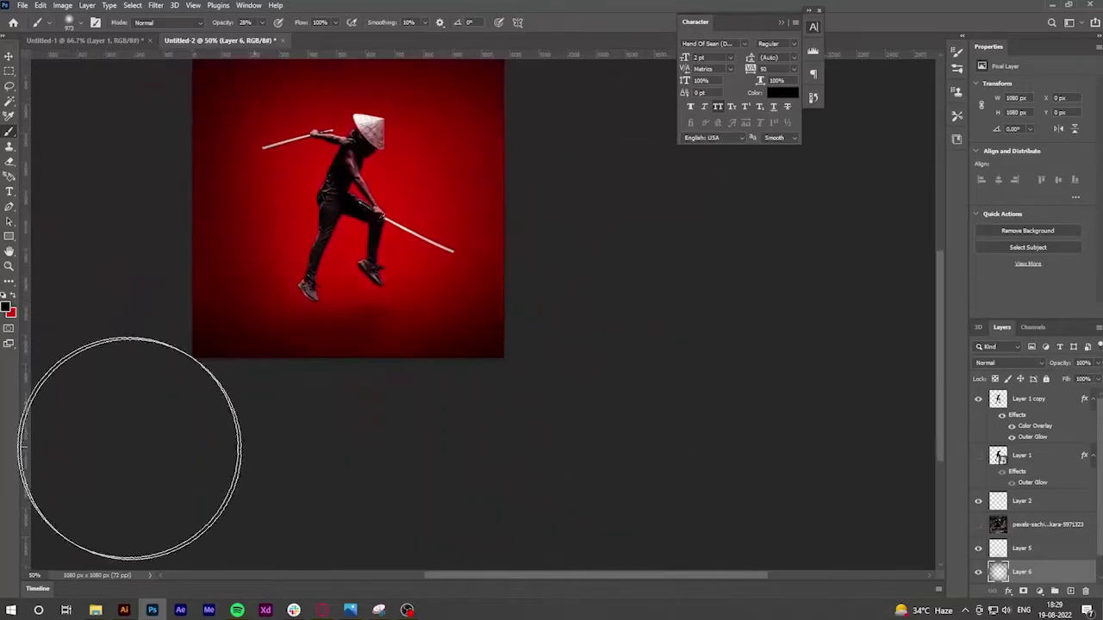
Enlarge the dark edge layer slightly and duplicate the original figure layer
{"action": "key", "text": "ctrl+minus"}
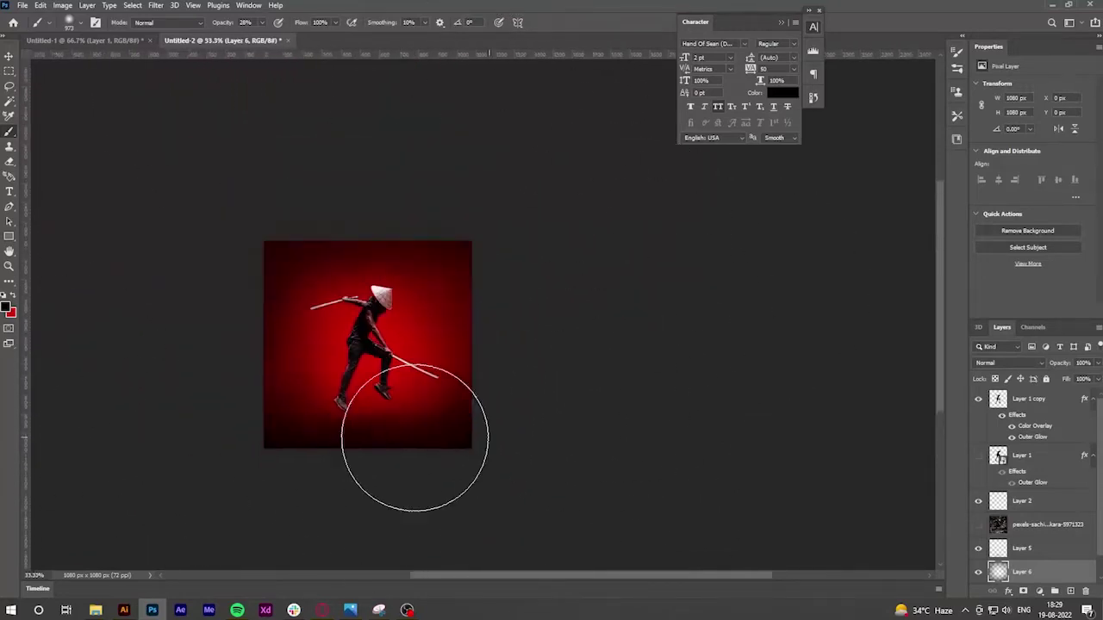
{"action": "key", "text": "ctrl+t"}
{"action": "left_click_drag", "start_coordinate": [471, 448], "coordinate": [483, 460]}
{"action": "key", "text": "Return"}
{"action": "scroll", "coordinate": [1017, 530], "scroll_direction": "down", "scroll_amount": 1}
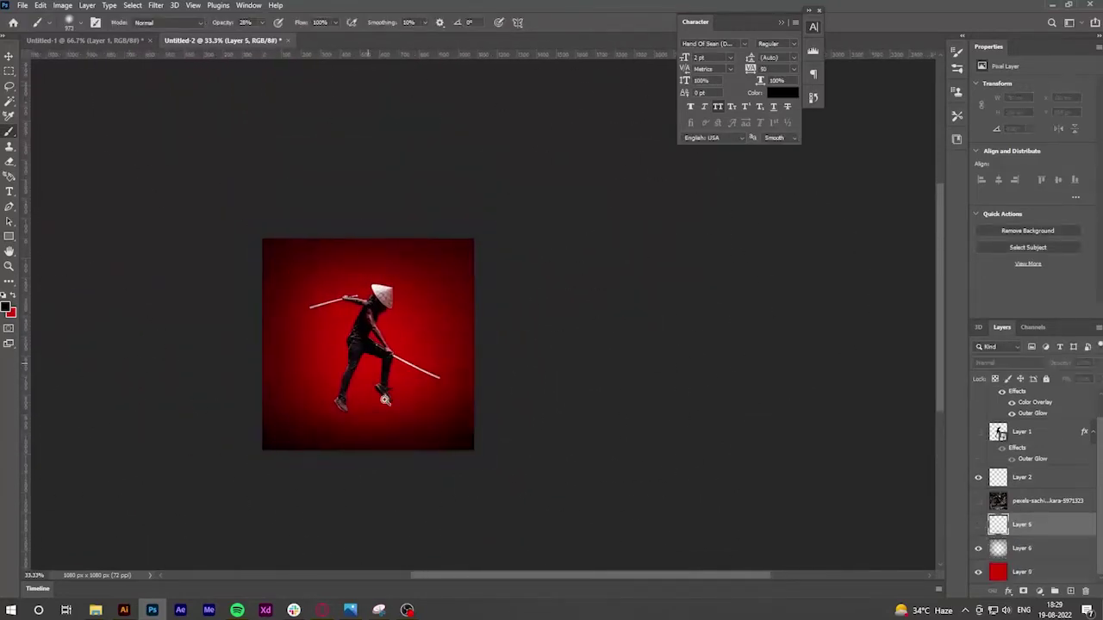
{"action": "key", "text": "ctrl+plus"}
{"action": "key", "text": "ctrl+plus"}
Squash and skew the duplicate figure into a flat shadow shape under the feet
{"action": "key", "text": "v"}
{"action": "key", "text": "ctrl+j"}
{"action": "key", "text": "ctrl+t"}
{"action": "left_click_drag", "start_coordinate": [441, 159], "coordinate": [443, 470]}
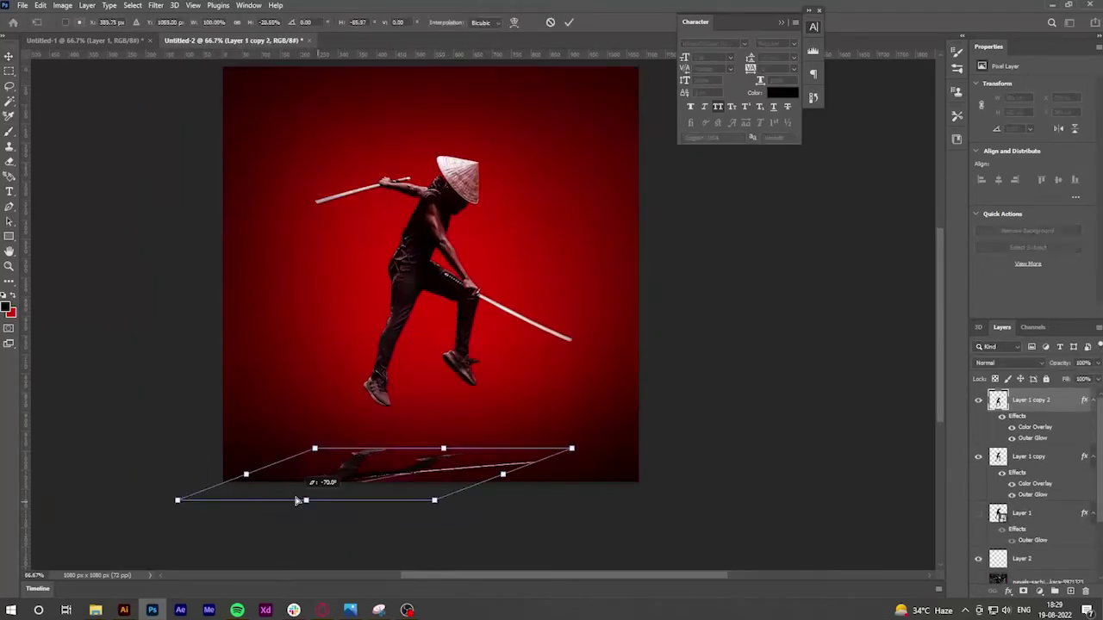
{"action": "mouse_move", "coordinate": [586, 424]}
{"action": "left_mouse_down"}
{"action": "mouse_move", "coordinate": [592, 454]}
{"action": "mouse_move", "coordinate": [430, 484]}
{"action": "left_mouse_up"}
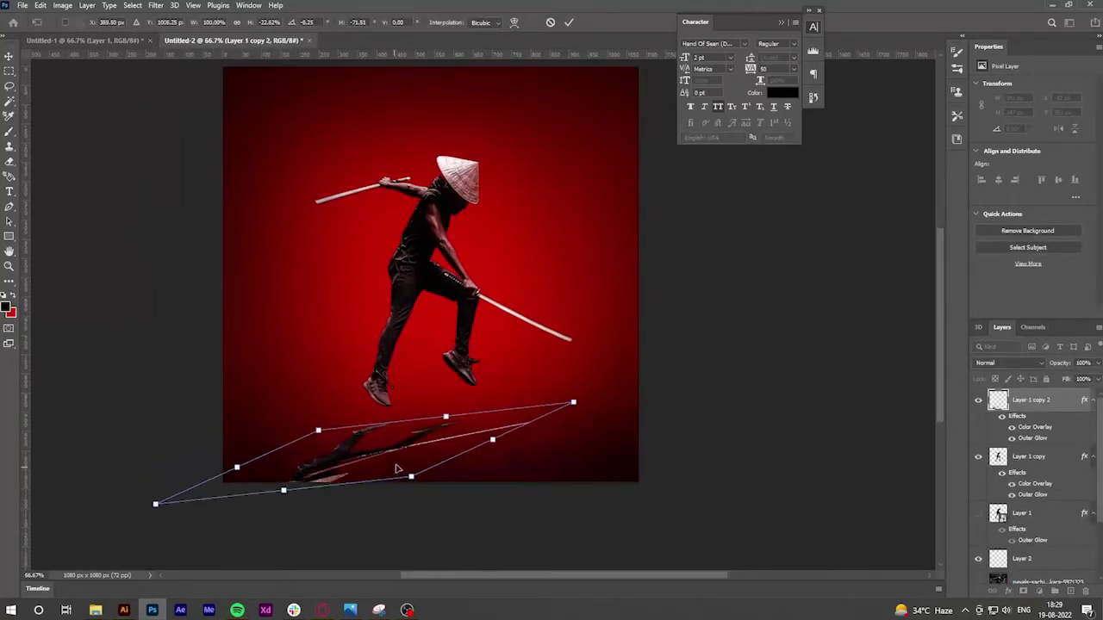
{"action": "left_click_drag", "start_coordinate": [175, 504], "coordinate": [177, 476]}
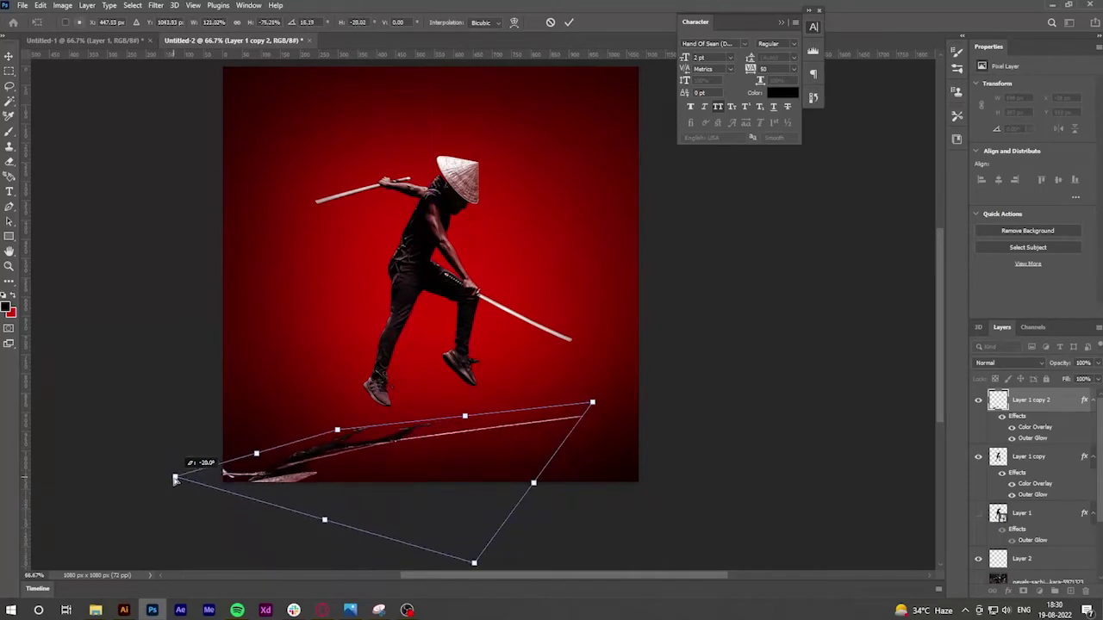
{"action": "mouse_move", "coordinate": [591, 403]}
{"action": "left_mouse_down"}
{"action": "mouse_move", "coordinate": [545, 424]}
{"action": "mouse_move", "coordinate": [600, 428]}
{"action": "left_mouse_up"}
{"action": "key", "text": "Return"}
Move the flattened shadow beneath the samurai's feet and enlarge the eraser brush
{"action": "key", "text": "ctrl+t"}
{"action": "key", "text": "Return"}
{"action": "left_click_drag", "start_coordinate": [449, 455], "coordinate": [440, 440]}
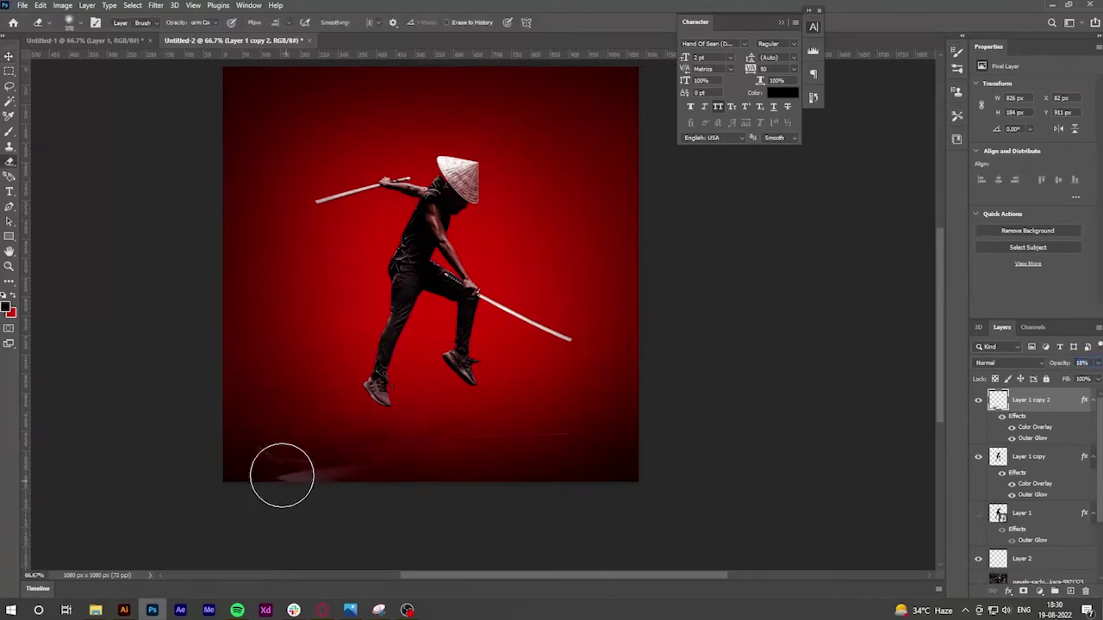
{"action": "key", "text": "bracketright"}
{"action": "key", "text": "bracketright"}
{"action": "key", "text": "bracketright"}
Add a new layer and paint soft black shading beneath the feet
{"action": "key", "text": "v"}
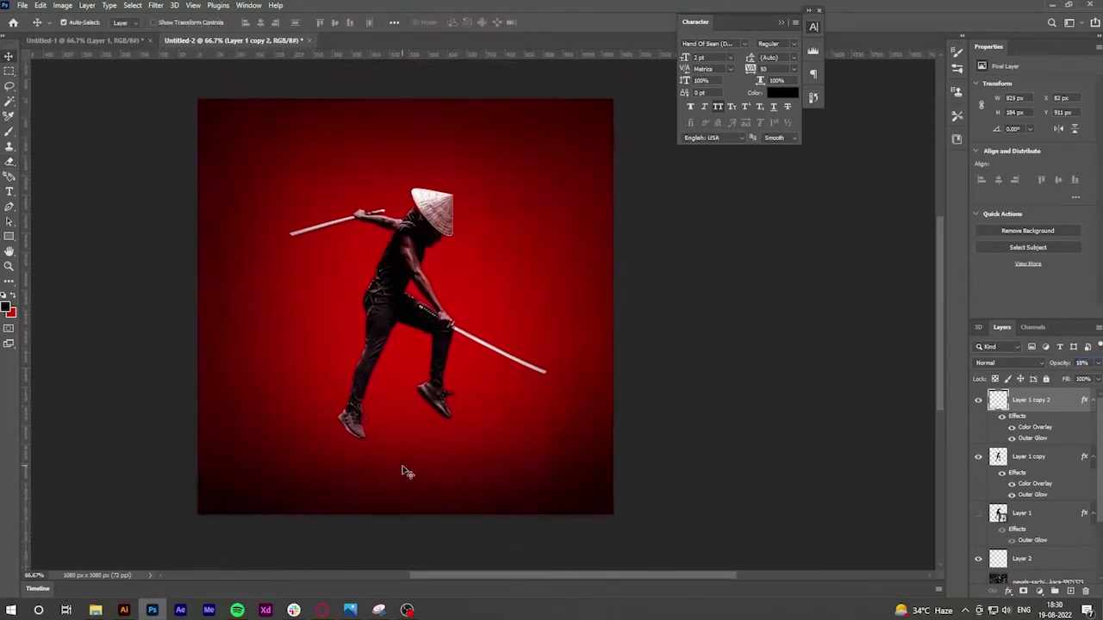
{"action": "left_click", "coordinate": [1046, 570]}
{"action": "left_click", "coordinate": [1070, 591]}
{"action": "right_click", "coordinate": [353, 336]}
{"action": "left_click", "coordinate": [304, 383]}
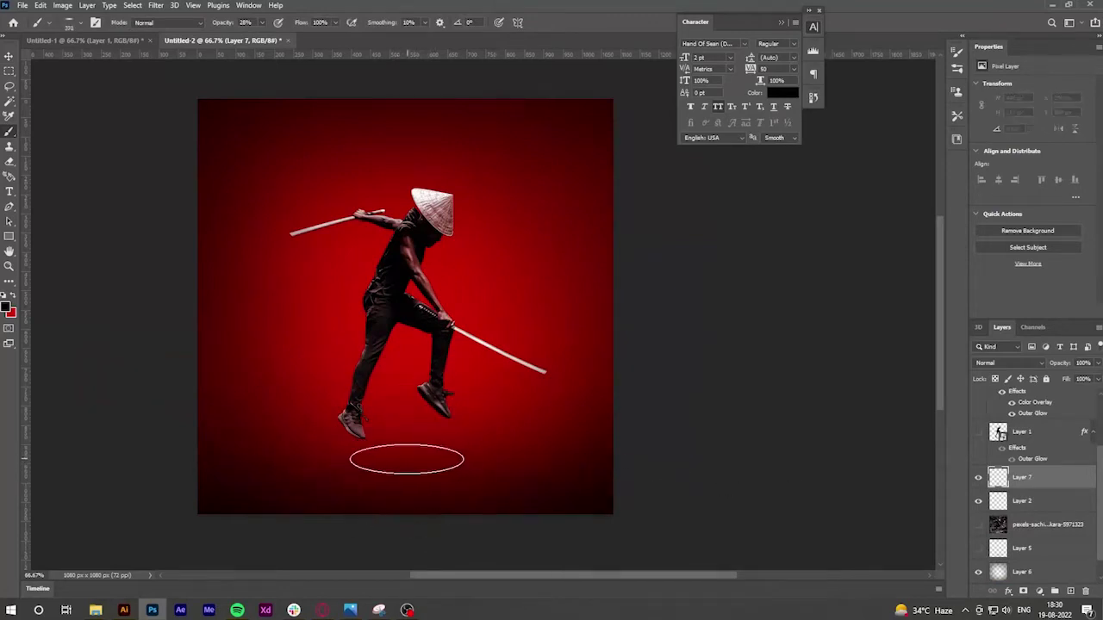
{"action": "left_click_drag", "start_coordinate": [350, 484], "coordinate": [326, 491]}
{"action": "left_click_drag", "start_coordinate": [445, 497], "coordinate": [435, 468]}
Add another layer and marquee-select the upper part of the canvas
{"action": "key", "text": "ctrl+shift+alt+n"}
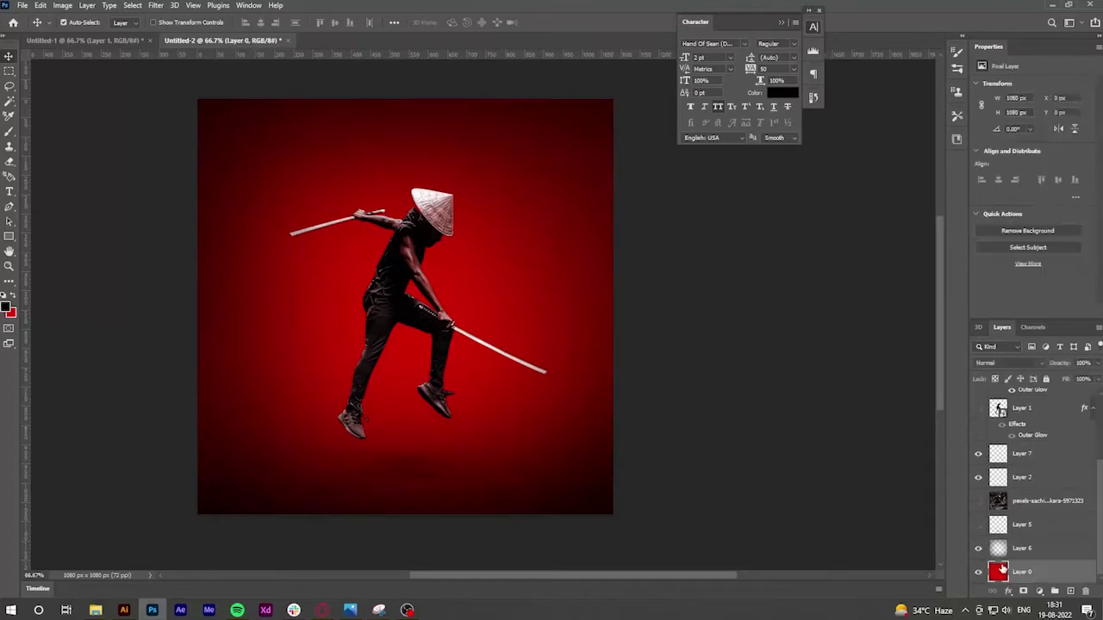
{"action": "key", "text": "ctrl+shift+alt+k"}
{"action": "key", "text": "Escape"}
{"action": "key", "text": "b"}
{"action": "right_click", "coordinate": [356, 124]}
{"action": "key", "text": "Escape"}
{"action": "key", "text": "m"}
{"action": "left_click_drag", "start_coordinate": [198, 98], "coordinate": [670, 392]}
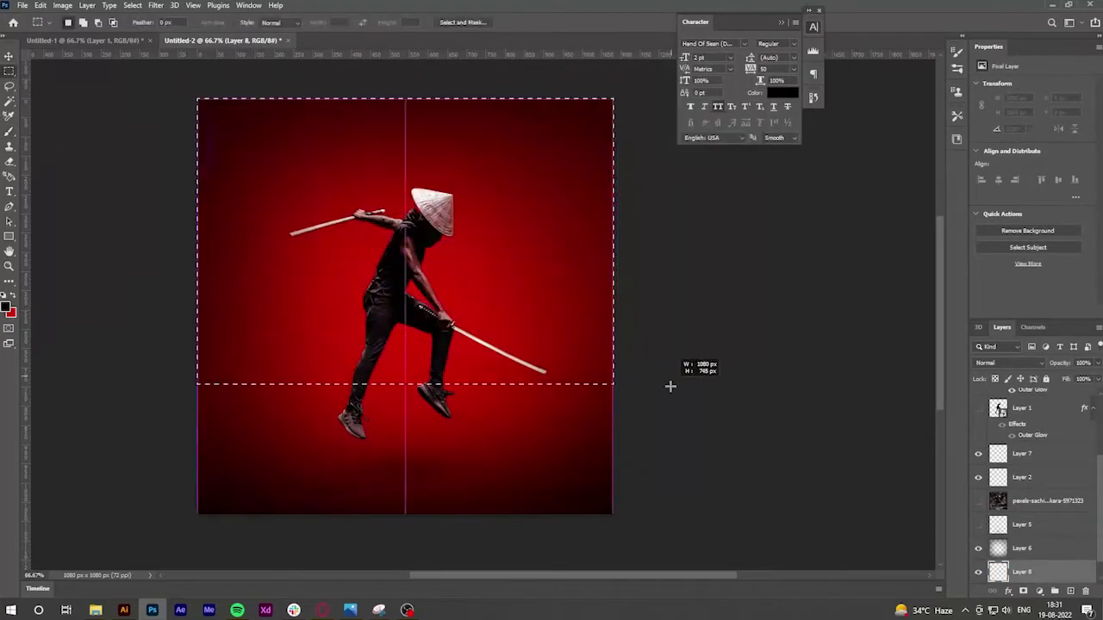
Invert the selection and paint black into the bottom floor strip on a new layer
{"action": "key", "text": "ctrl+shift+alt+n"}
{"action": "key", "text": "b"}
{"action": "right_click", "coordinate": [349, 381]}
{"action": "key", "text": "Escape"}
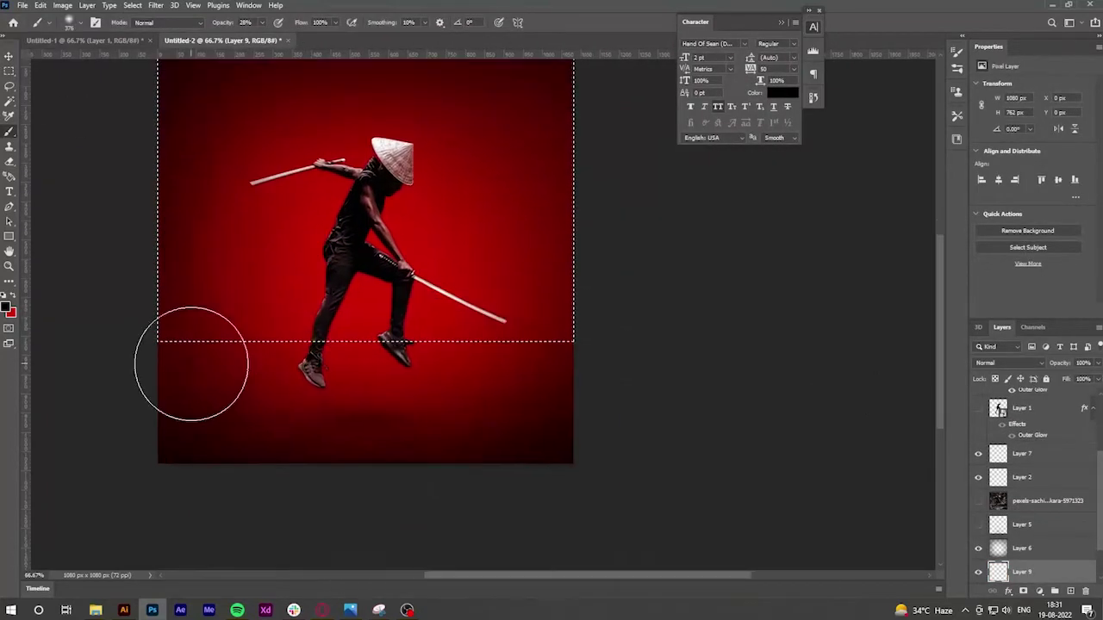
{"action": "scroll", "coordinate": [556, 398], "scroll_direction": "up", "scroll_amount": 2}
{"action": "key", "text": "ctrl+shift+i"}
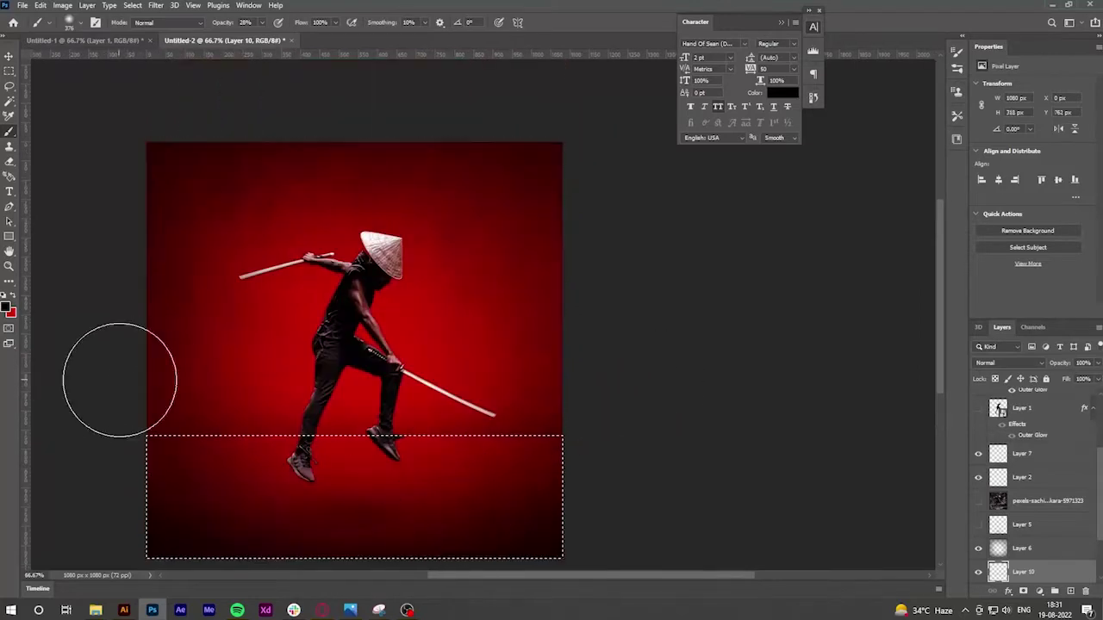
{"action": "left_click_drag", "start_coordinate": [728, 468], "coordinate": [531, 406]}
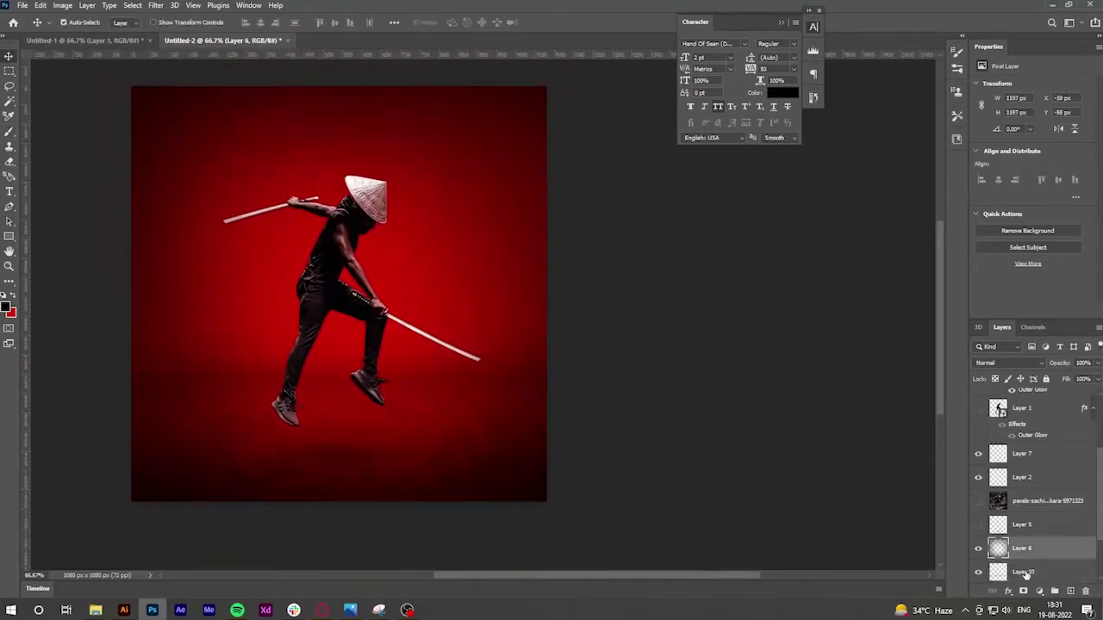
Stretch the floor shading past the canvas edges and apply a Gaussian Blur
{"action": "key", "text": "ctrl+t"}
{"action": "left_click_drag", "start_coordinate": [547, 445], "coordinate": [571, 446]}
{"action": "key", "text": "Return"}
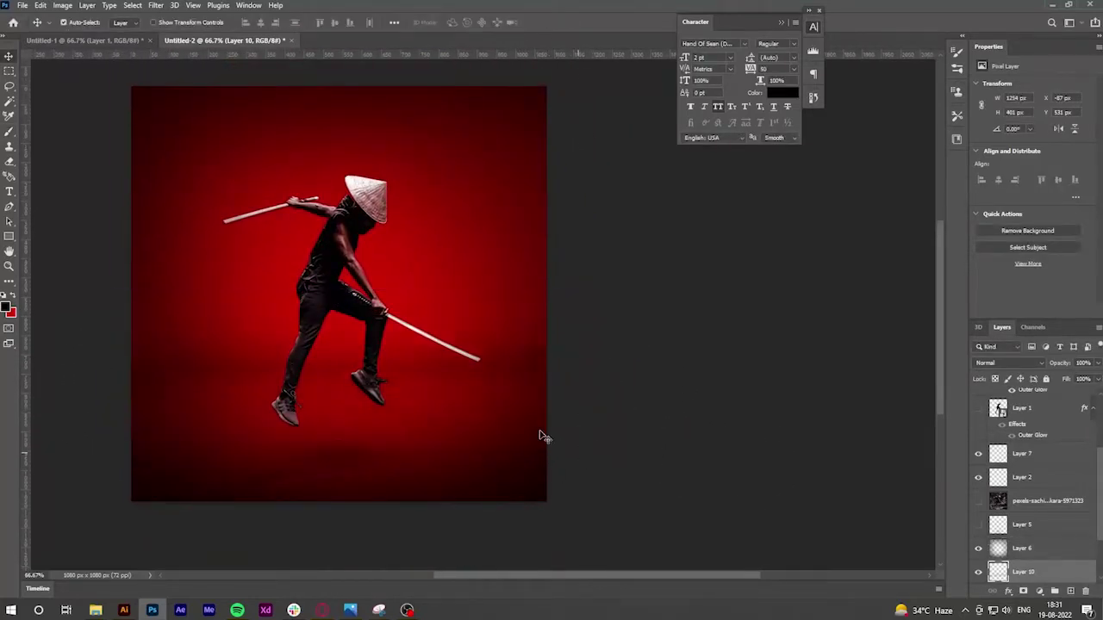
{"action": "left_click", "coordinate": [156, 5]}
{"action": "left_click", "coordinate": [327, 196]}
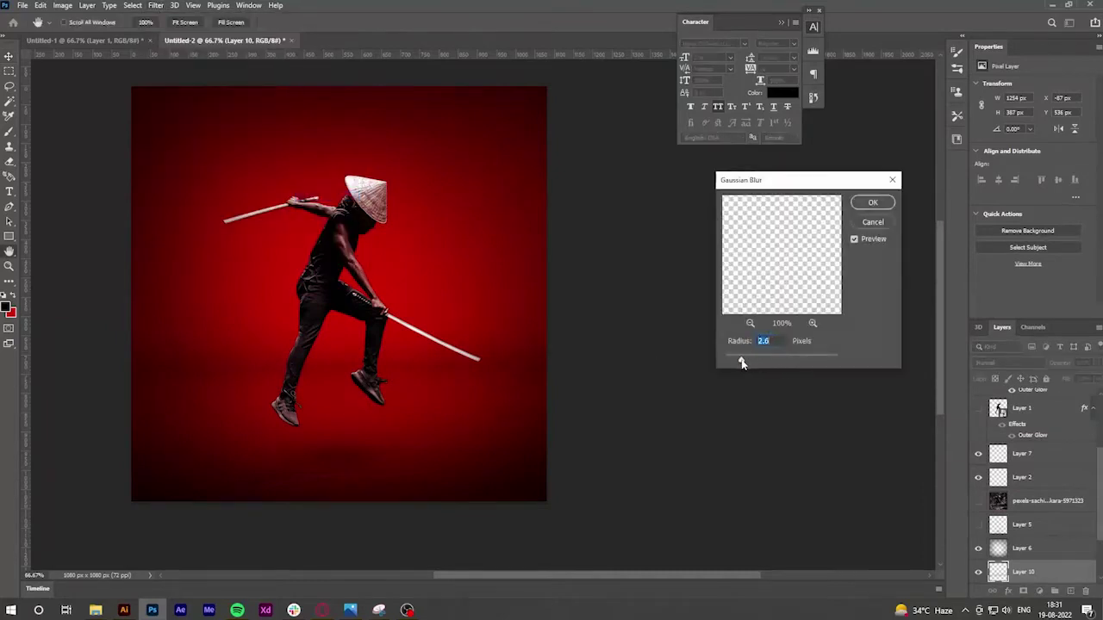
{"action": "left_click", "coordinate": [872, 202]}
On Layer 6, enlarge the brush to 700 and make an inverted rectangular selection
{"action": "left_click", "coordinate": [977, 557]}
{"action": "key", "text": "b"}
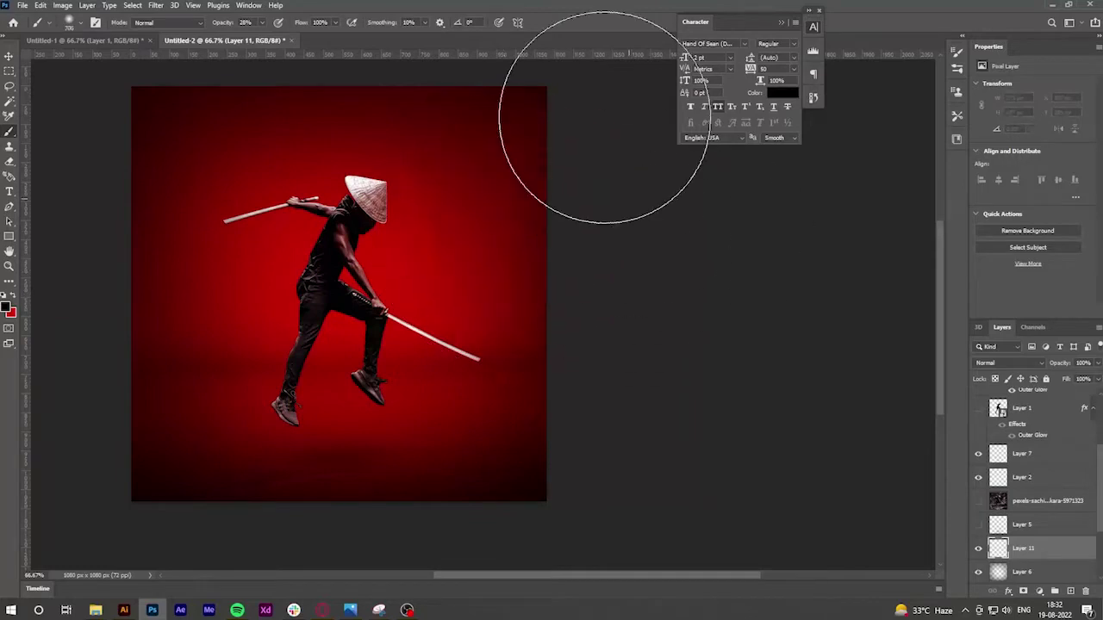
{"action": "scroll", "coordinate": [160, 234], "scroll_direction": "up", "scroll_amount": 3}
{"action": "scroll", "coordinate": [123, 319], "scroll_direction": "down", "scroll_amount": 4}
{"action": "key", "text": "bracketright"}
{"action": "key", "text": "bracketright"}
{"action": "key", "text": "bracketright"}
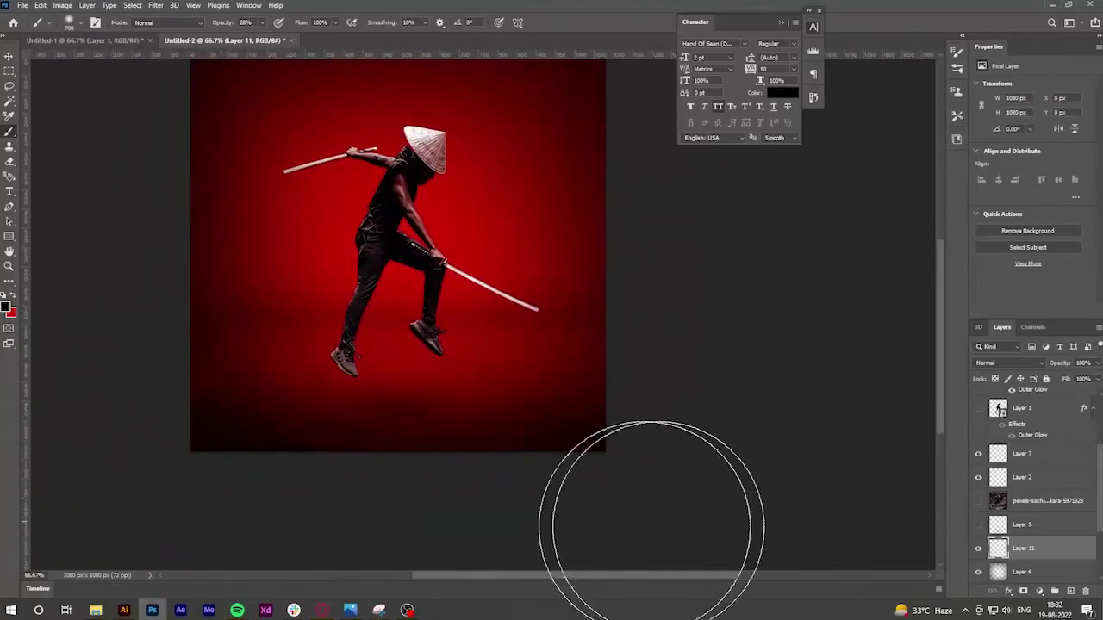
{"action": "key", "text": "m"}
{"action": "left_click_drag", "start_coordinate": [608, 315], "coordinate": [123, 456]}
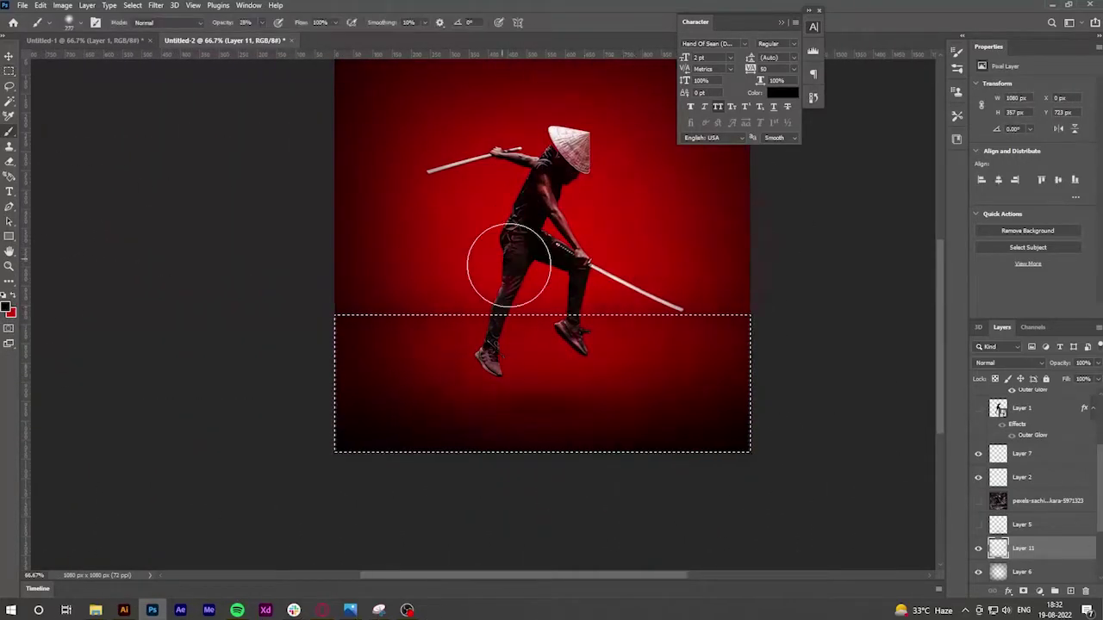
{"action": "scroll", "coordinate": [517, 362], "scroll_direction": "right", "scroll_amount": 3}
{"action": "scroll", "coordinate": [505, 382], "scroll_direction": "down", "scroll_amount": 2}
{"action": "scroll", "coordinate": [500, 397], "scroll_direction": "up", "scroll_amount": 2}
{"action": "key", "text": "v"}
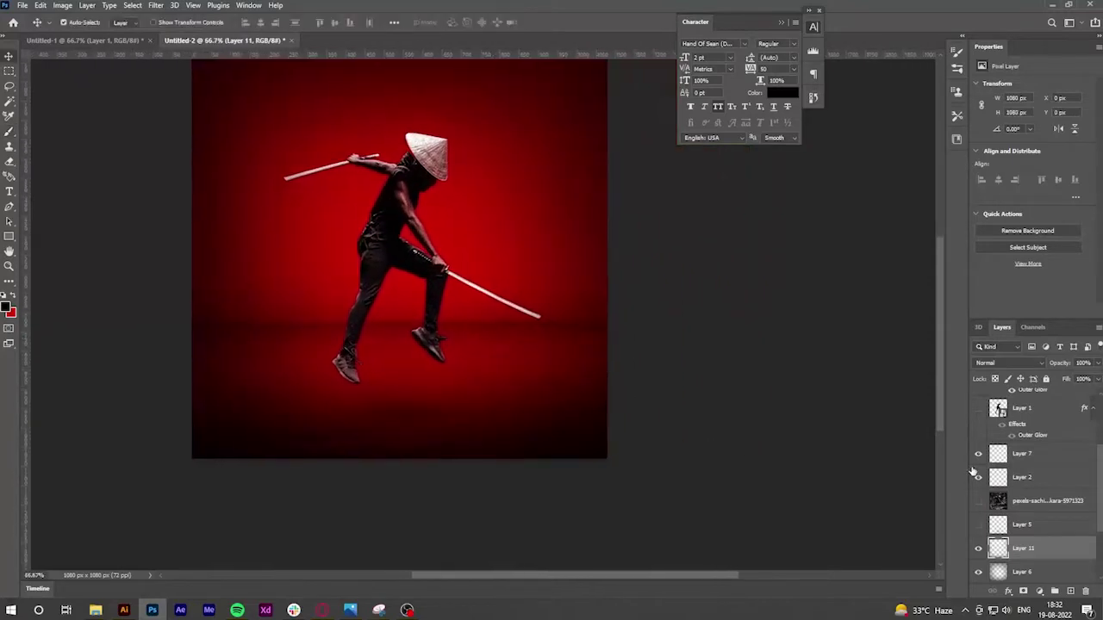
{"action": "key", "text": "ctrl+shift+i"}
Try the Color Burn blend mode on the samurai copy
{"action": "key", "text": "b"}
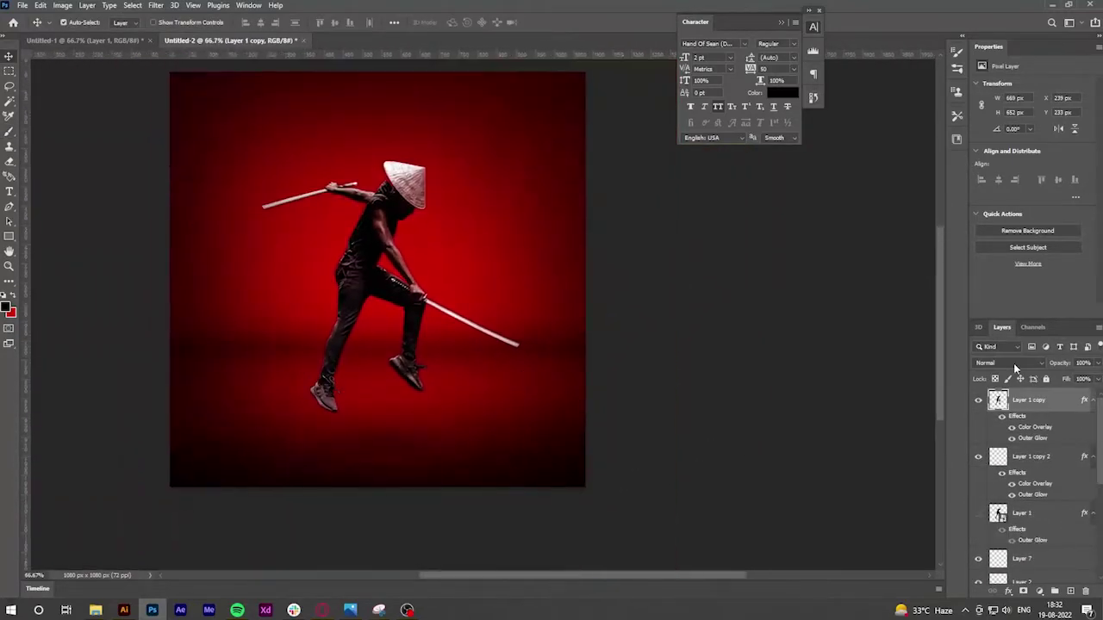
{"action": "left_click", "coordinate": [1015, 363]}
{"action": "left_click", "coordinate": [1004, 392]}
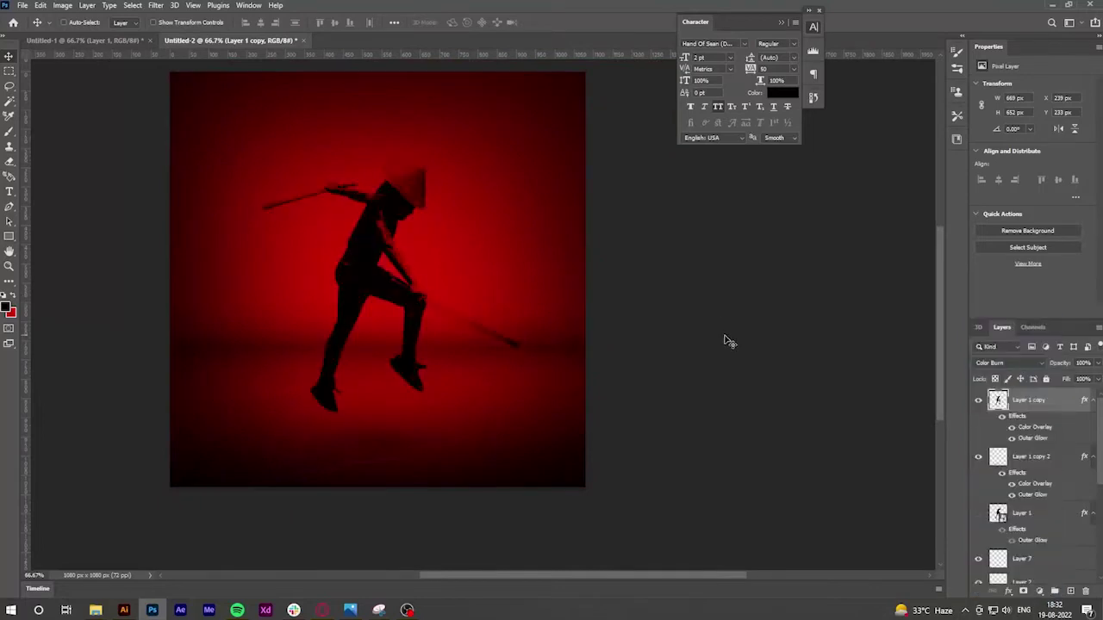
Add a Drop Shadow to the samurai copy, offset down-left onto the backdrop
{"action": "left_click", "coordinate": [1009, 591]}
{"action": "left_click", "coordinate": [1029, 575]}
{"action": "left_click_drag", "start_coordinate": [362, 281], "coordinate": [188, 377]}
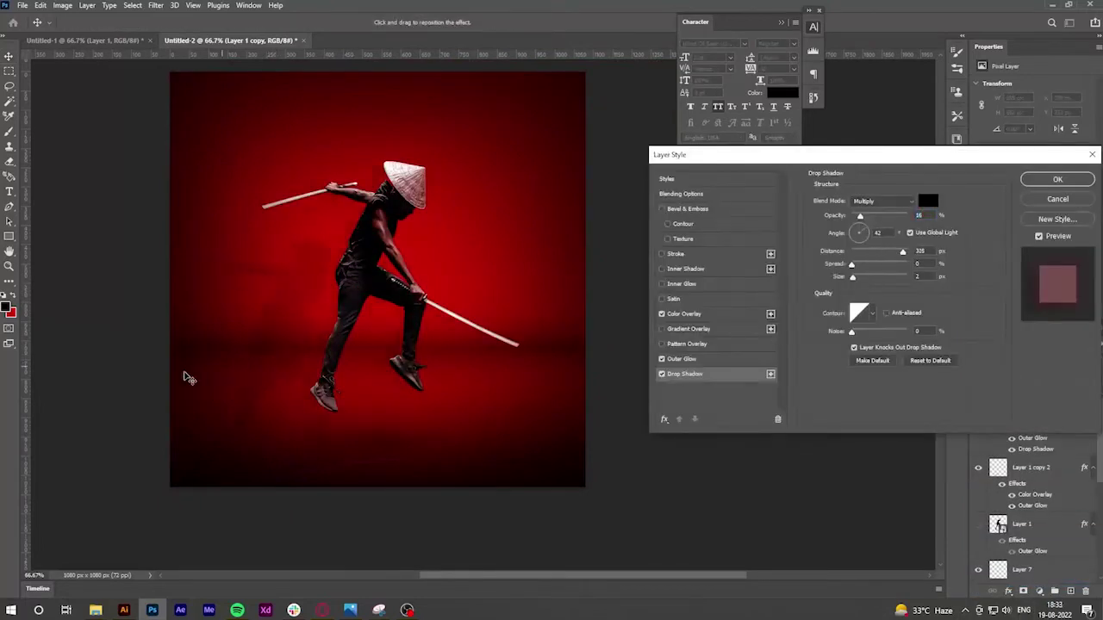
{"action": "key", "text": "Return"}
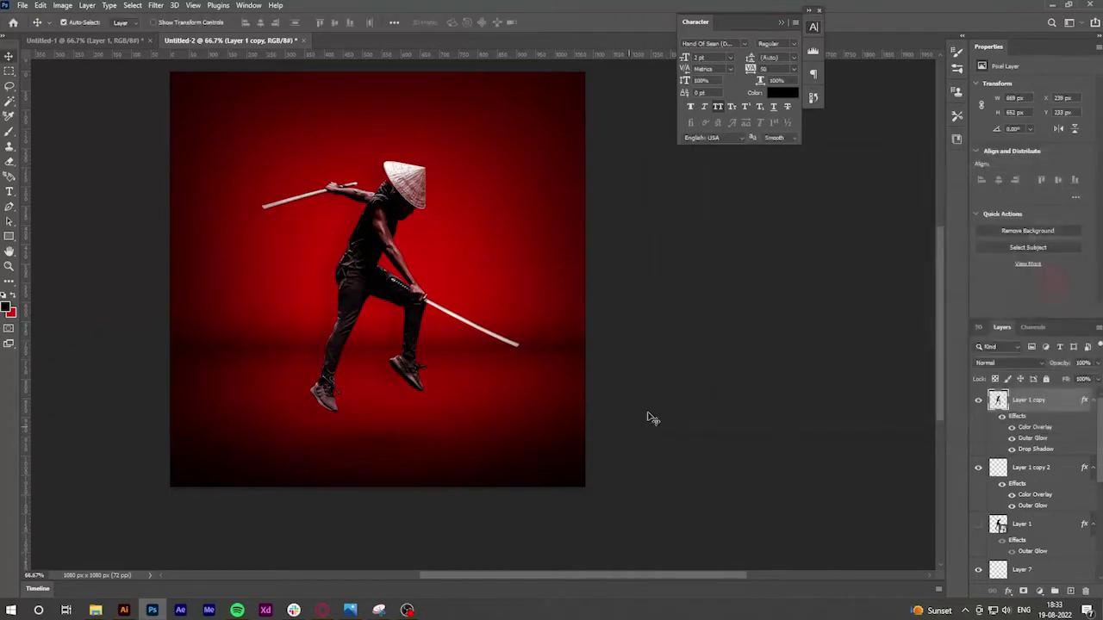
{"action": "left_click", "coordinate": [731, 329]}
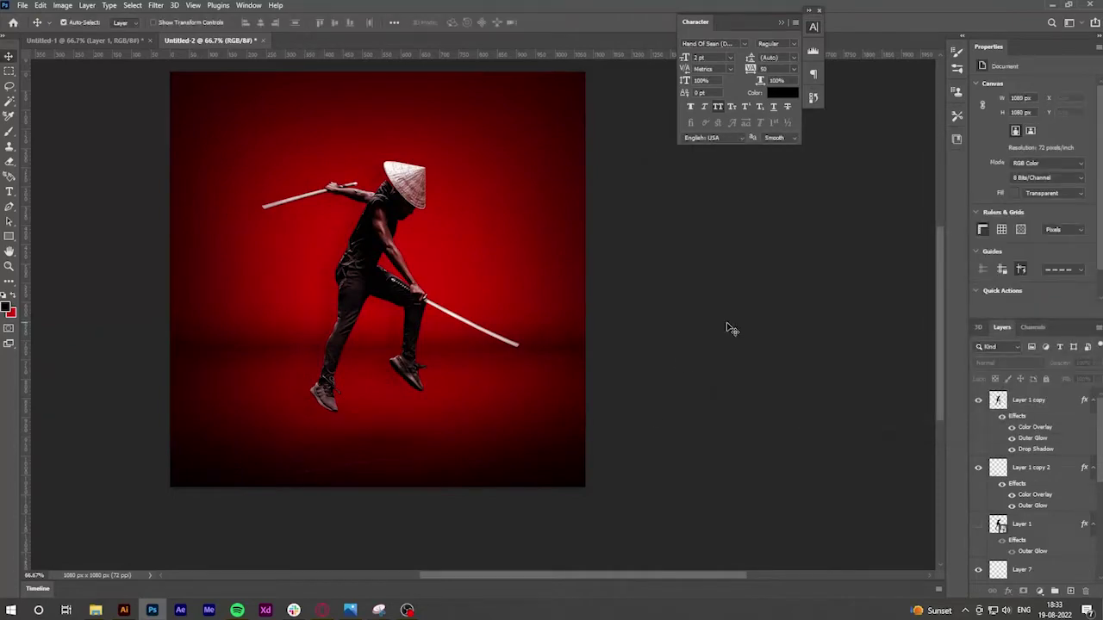
Type the kanji 武士 near the top and enlarge it across the upper image
{"action": "key", "text": "t"}
{"action": "left_click", "coordinate": [334, 122]}
{"action": "left_click", "coordinate": [125, 22]}
{"action": "scroll", "coordinate": [198, 345], "scroll_direction": "down", "scroll_amount": 10}
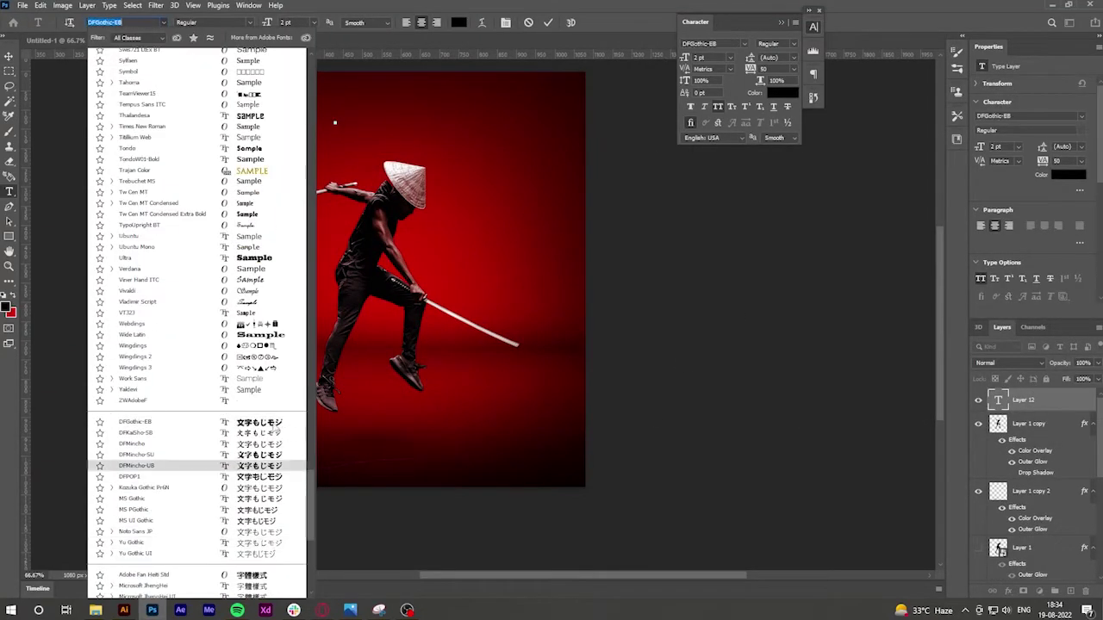
{"action": "left_click", "coordinate": [273, 523]}
{"action": "type", "text": "武士"}
{"action": "key", "text": "ctrl+Return"}
{"action": "key", "text": "ctrl+t"}
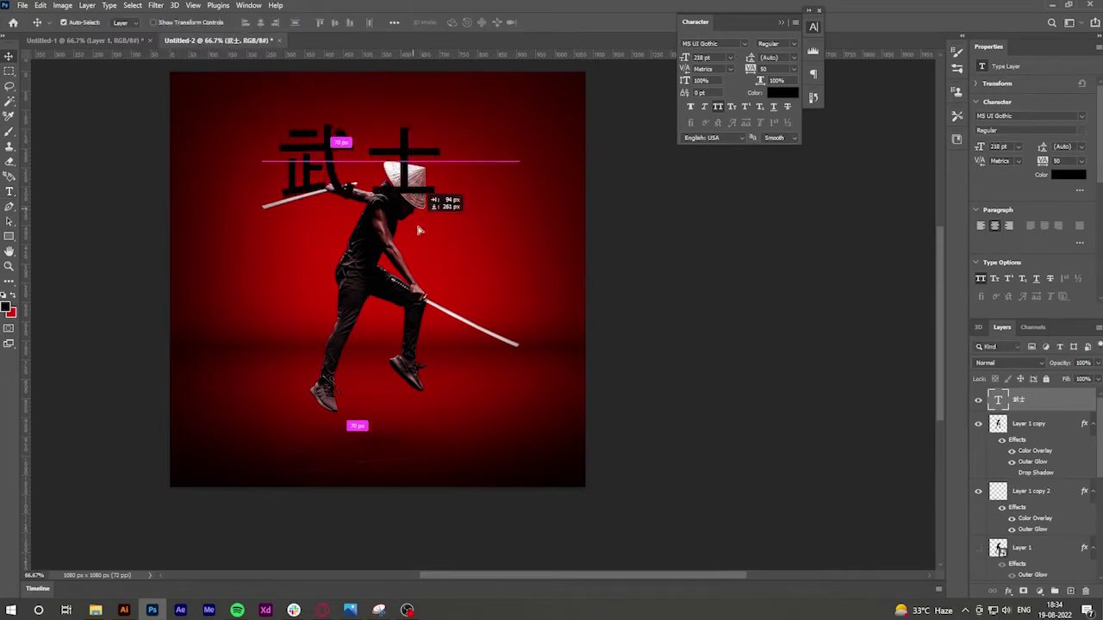
{"action": "left_click_drag", "start_coordinate": [455, 246], "coordinate": [517, 345]}
{"action": "key", "text": "Return"}
Change the kanji font to DFKaiSho-SB after previewing the Japanese fonts
{"action": "double_click", "coordinate": [998, 399]}
{"action": "left_click", "coordinate": [125, 21]}
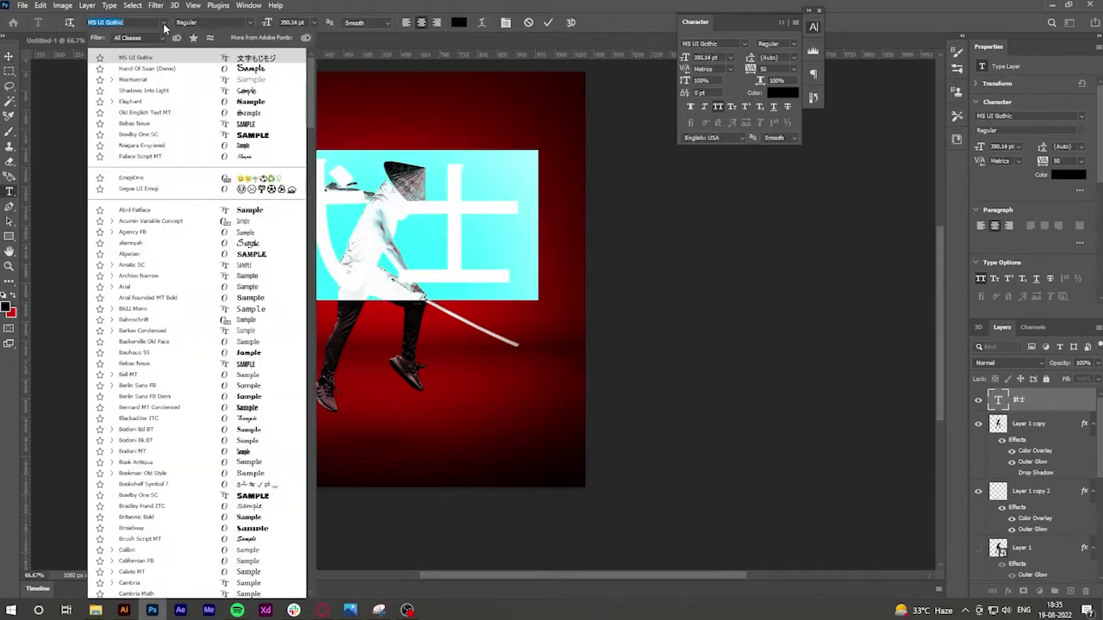
{"action": "scroll", "coordinate": [198, 345], "scroll_direction": "up", "scroll_amount": 10}
{"action": "key", "text": "Down"}
{"action": "key", "text": "Down"}
{"action": "key", "text": "Down"}
{"action": "key", "text": "Down"}
{"action": "key", "text": "Down"}
{"action": "key", "text": "Down"}
{"action": "key", "text": "Down"}
{"action": "key", "text": "Down"}
{"action": "key", "text": "Down"}
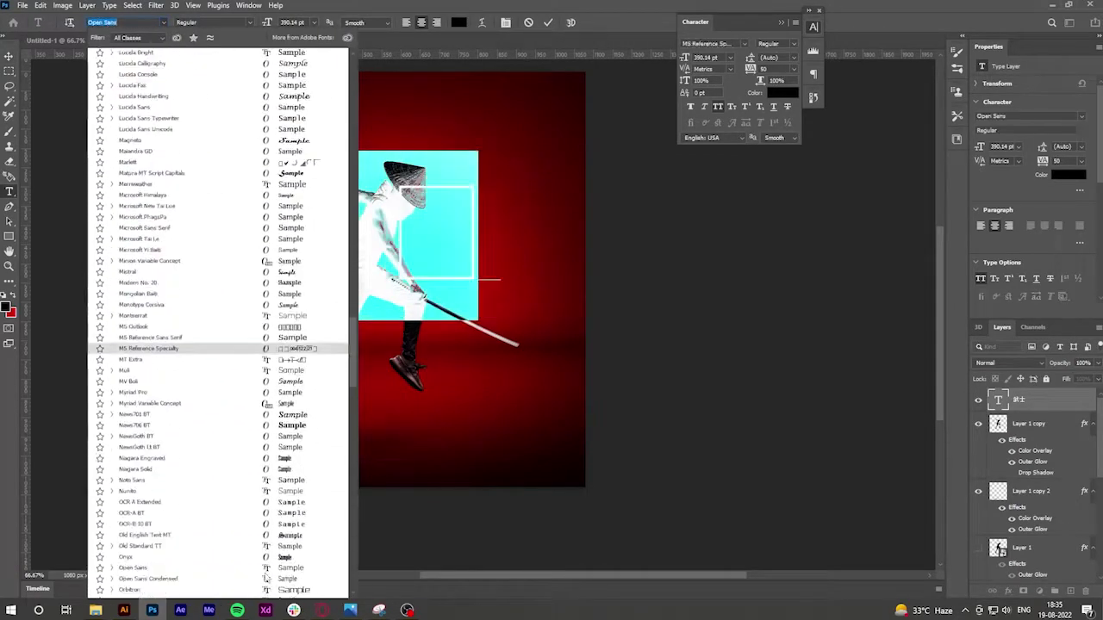
{"action": "key", "text": "Down"}
{"action": "key", "text": "Down"}
{"action": "key", "text": "Down"}
{"action": "key", "text": "Down"}
{"action": "key", "text": "Down"}
{"action": "key", "text": "Down"}
{"action": "key", "text": "Up"}
{"action": "key", "text": "Up"}
{"action": "key", "text": "Up"}
{"action": "key", "text": "Down"}
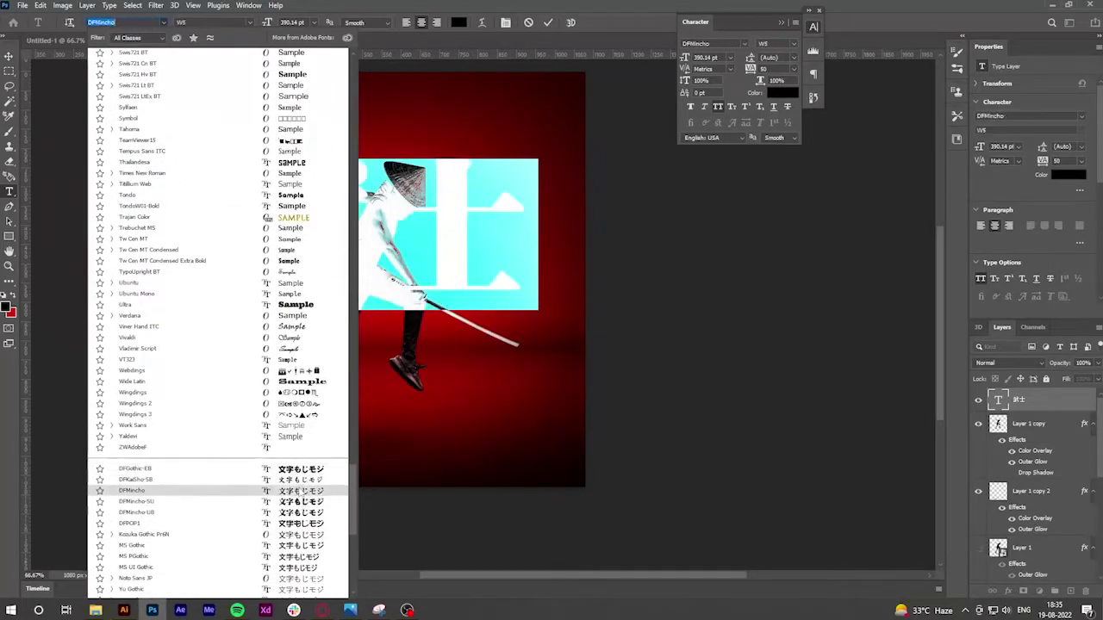
{"action": "key", "text": "Down"}
{"action": "key", "text": "Down"}
{"action": "key", "text": "Down"}
{"action": "key", "text": "Down"}
{"action": "key", "text": "Down"}
{"action": "key", "text": "Down"}
{"action": "key", "text": "Down"}
{"action": "key", "text": "Down"}
{"action": "key", "text": "Down"}
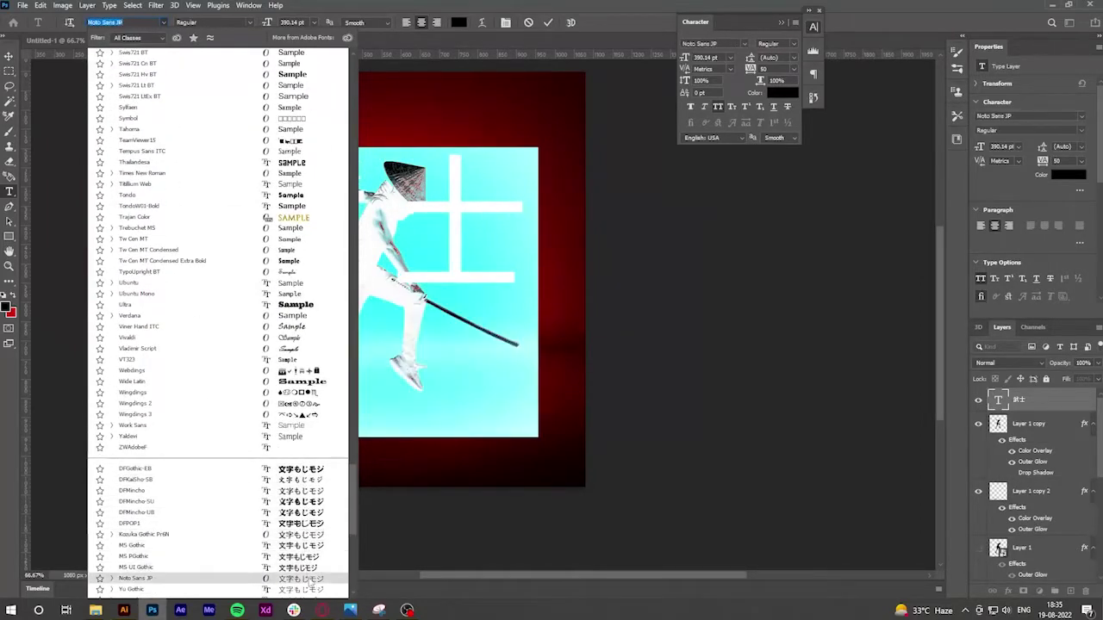
{"action": "key", "text": "Down"}
{"action": "key", "text": "Up"}
{"action": "key", "text": "Up"}
{"action": "key", "text": "Up"}
{"action": "key", "text": "Up"}
{"action": "key", "text": "Up"}
{"action": "key", "text": "Up"}
{"action": "key", "text": "Return"}
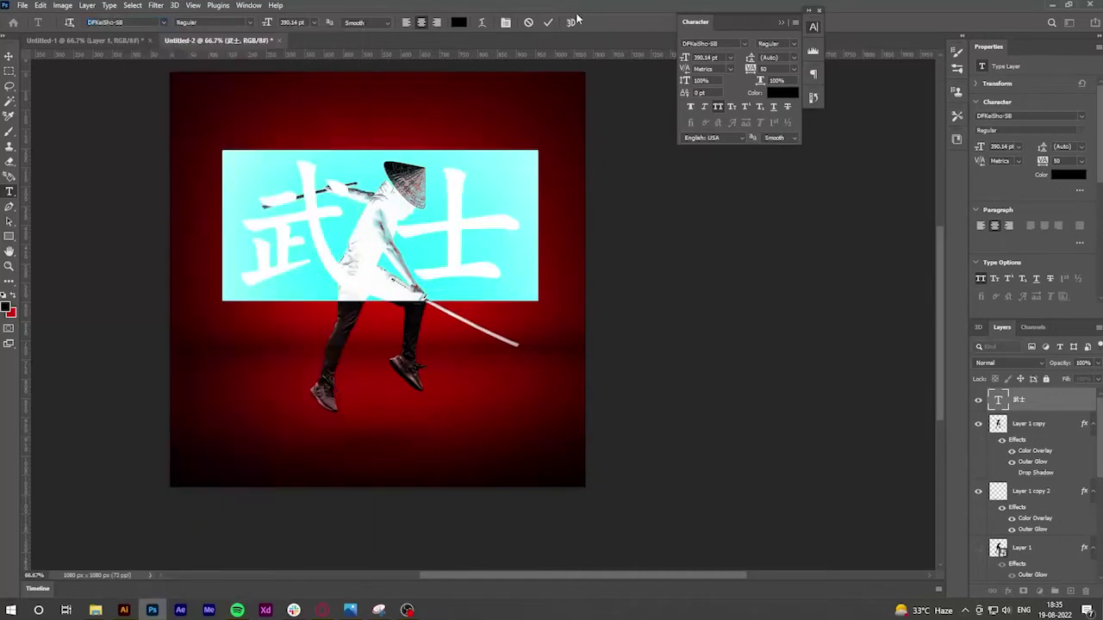
{"action": "key", "text": "ctrl+Return"}
Colour the kanji white, tighten its tracking and nudge it right
{"action": "double_click", "coordinate": [998, 400]}
{"action": "left_click", "coordinate": [1068, 174]}
{"action": "left_click", "coordinate": [721, 229]}
{"action": "left_click", "coordinate": [980, 221]}
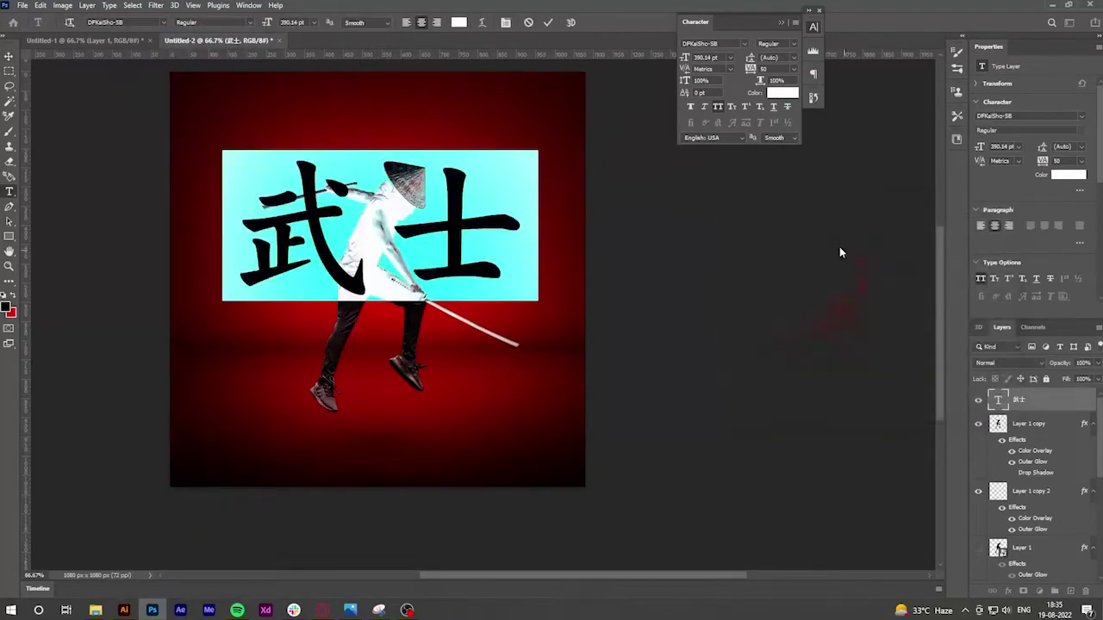
{"action": "left_click_drag", "start_coordinate": [763, 70], "coordinate": [746, 71]}
{"action": "key", "text": "ctrl+Return"}
{"action": "key", "text": "v"}
{"action": "mouse_move", "coordinate": [434, 278]}
{"action": "left_mouse_down"}
{"action": "mouse_move", "coordinate": [454, 280]}
{"action": "mouse_move", "coordinate": [437, 273]}
{"action": "left_mouse_up"}
Move the kanji layer behind the samurai and put a duplicate above him
{"action": "double_click", "coordinate": [258, 229]}
{"action": "left_click", "coordinate": [549, 24]}
{"action": "key", "text": "v"}
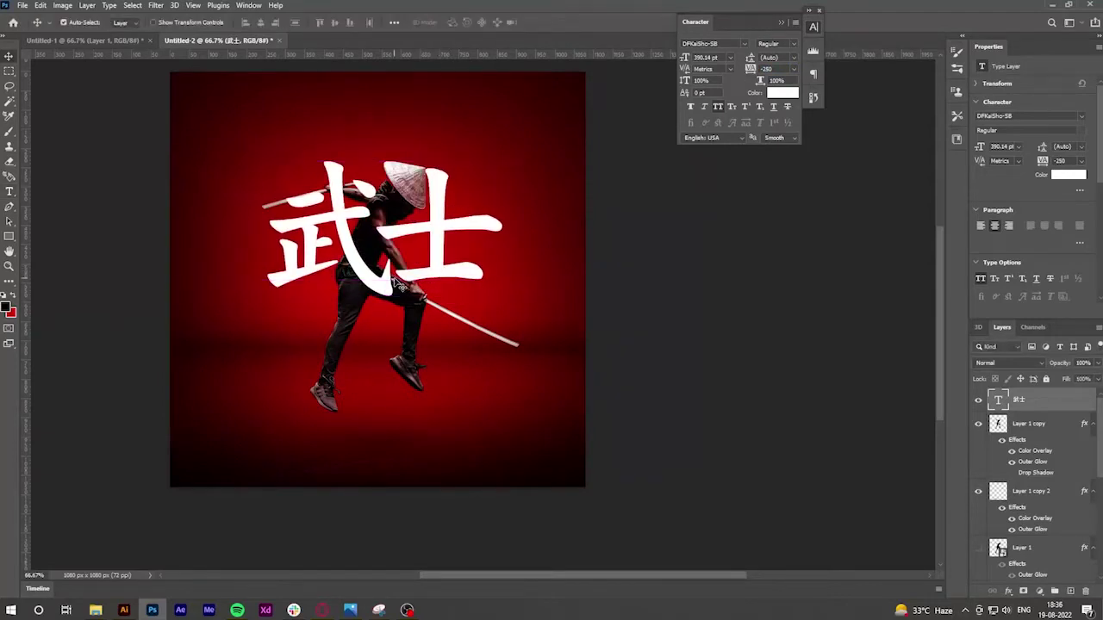
{"action": "key", "text": "ctrl+bracketleft"}
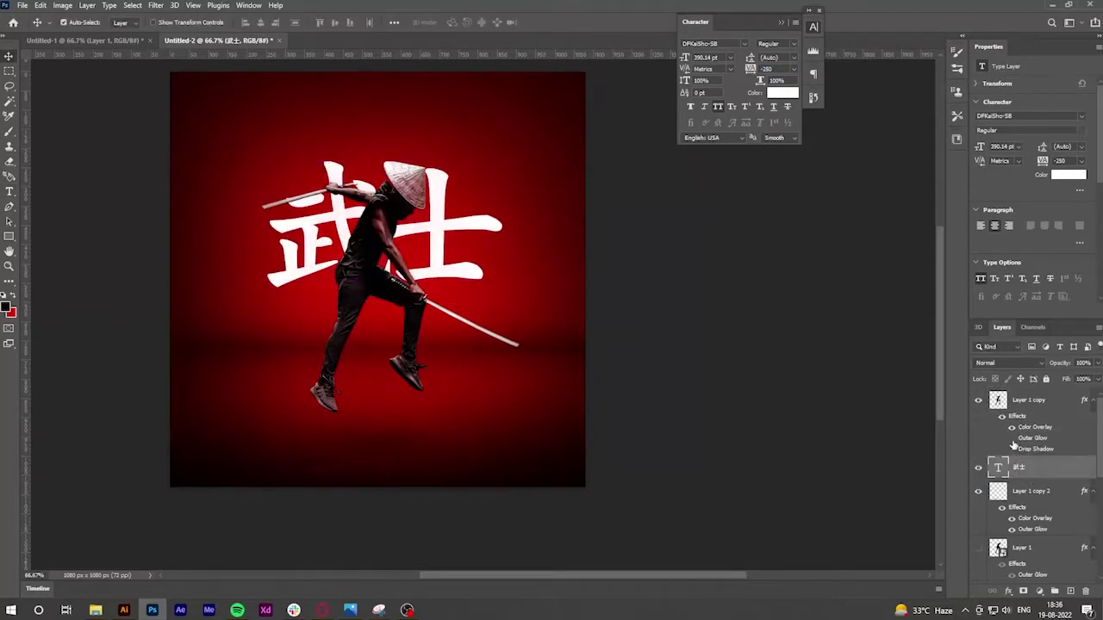
{"action": "key", "text": "ctrl+j"}
{"action": "key", "text": "ctrl+bracketright"}
Rasterize the 武士 copy layer and lower its opacity to reveal the samurai
{"action": "right_click", "coordinate": [1023, 411]}
{"action": "left_click", "coordinate": [948, 256]}
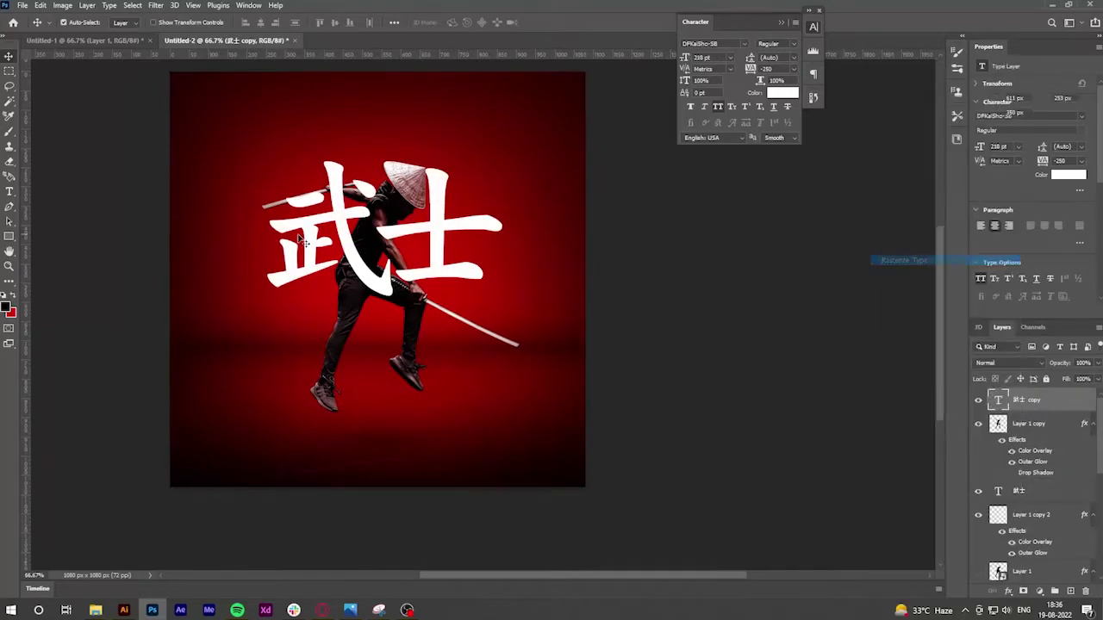
{"action": "key", "text": "ctrl+plus"}
{"action": "key", "text": "ctrl+plus"}
{"action": "key", "text": "ctrl+plus"}
{"action": "key", "text": "e"}
{"action": "left_click_drag", "start_coordinate": [1058, 363], "coordinate": [1031, 363]}
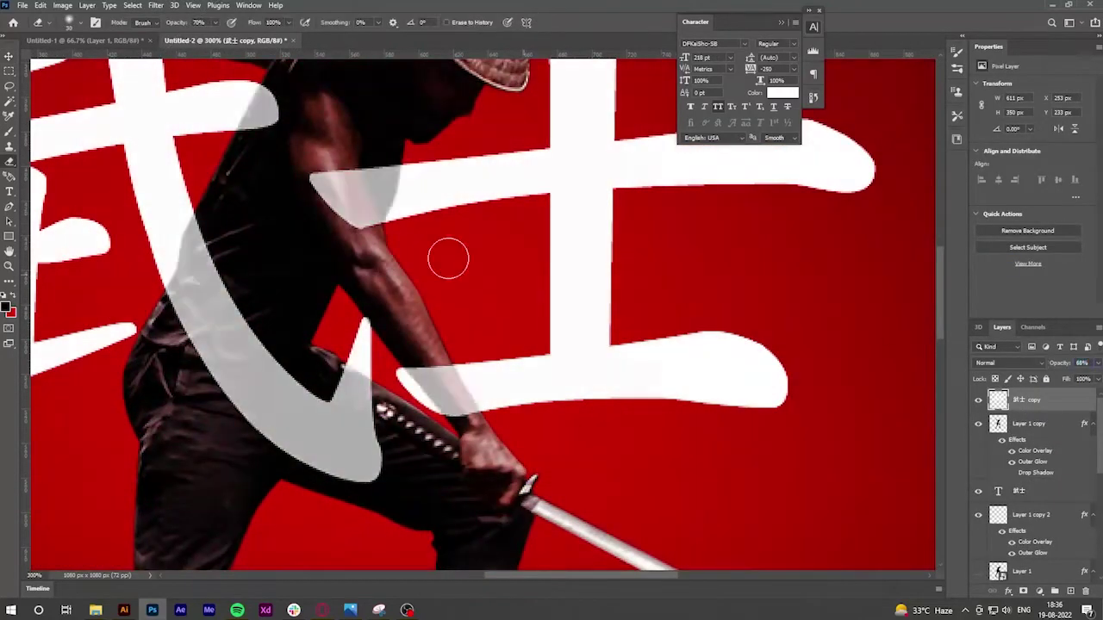
{"action": "key", "text": "ctrl+plus"}
{"action": "key", "text": "ctrl+plus"}
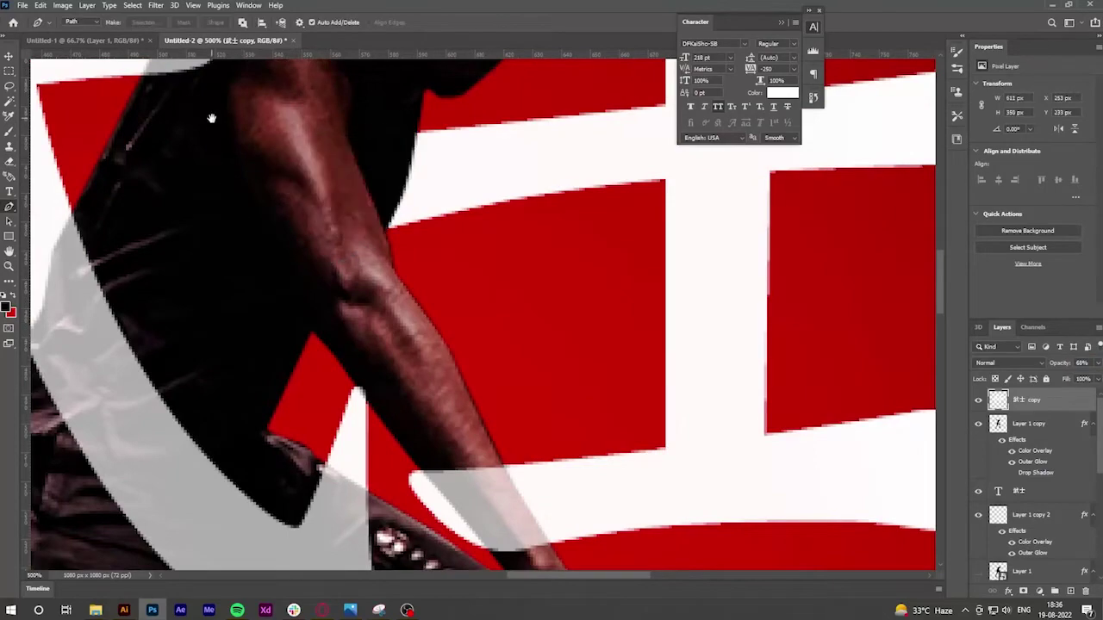
Trace the samurai's arm outline with the Pen tool over the kanji copy
{"action": "scroll", "coordinate": [336, 308], "scroll_direction": "down", "scroll_amount": 3}
{"action": "scroll", "coordinate": [384, 340], "scroll_direction": "down", "scroll_amount": 3}
{"action": "scroll", "coordinate": [362, 284], "scroll_direction": "up", "scroll_amount": 3}
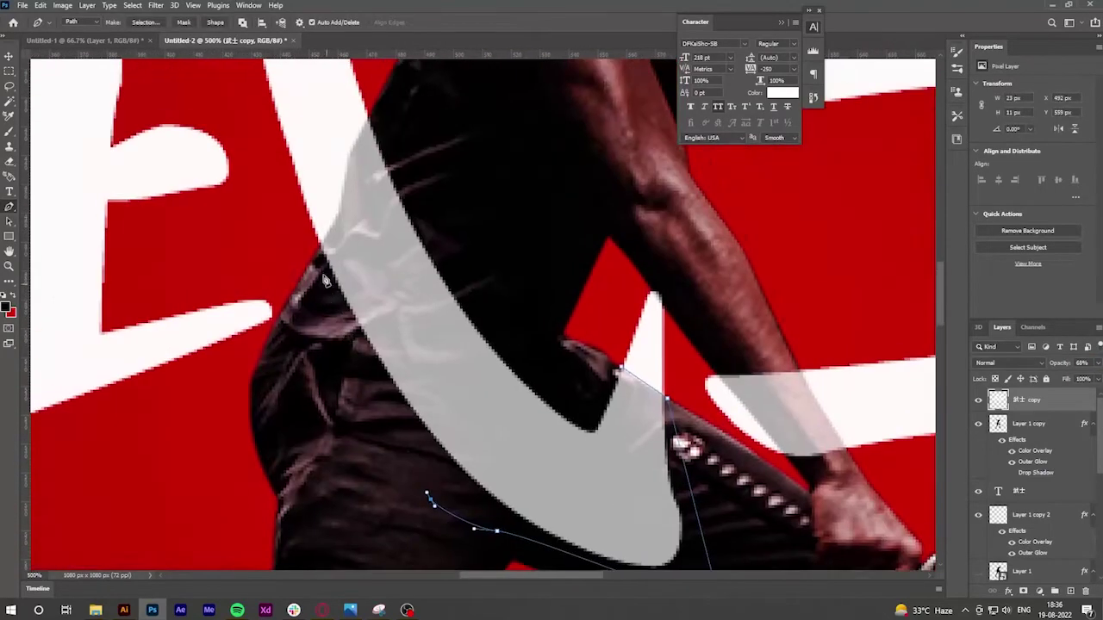
{"action": "key", "text": "ctrl+plus"}
{"action": "scroll", "coordinate": [358, 158], "scroll_direction": "up", "scroll_amount": 3}
{"action": "left_click", "coordinate": [347, 245]}
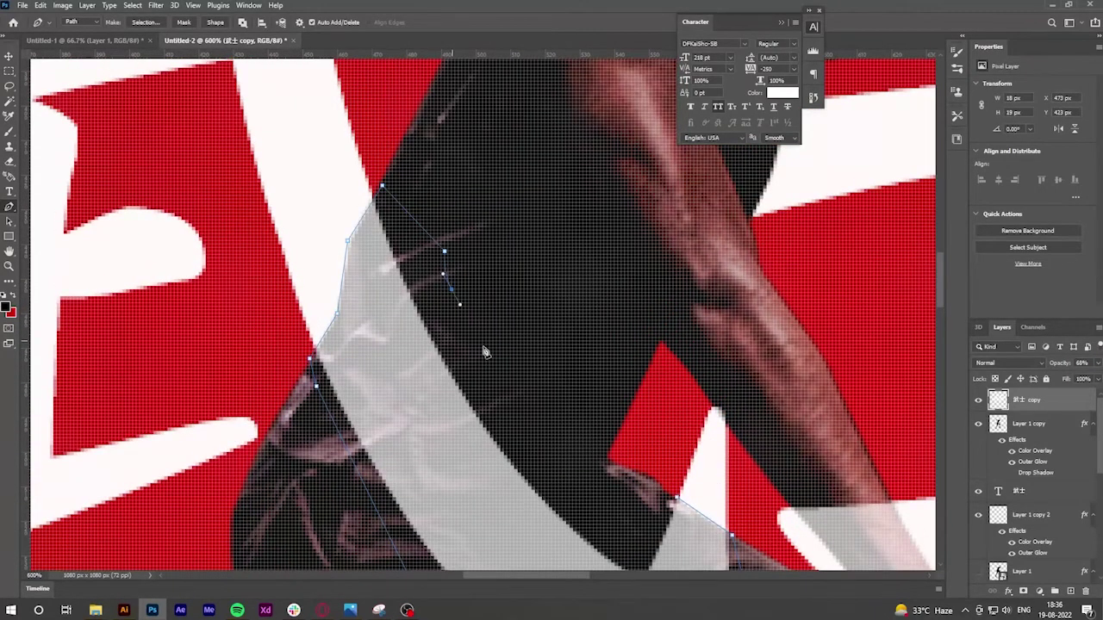
{"action": "scroll", "coordinate": [485, 352], "scroll_direction": "down", "scroll_amount": 2}
{"action": "scroll", "coordinate": [485, 353], "scroll_direction": "down", "scroll_amount": 2}
{"action": "scroll", "coordinate": [485, 352], "scroll_direction": "down", "scroll_amount": 2}
{"action": "scroll", "coordinate": [241, 289], "scroll_direction": "up", "scroll_amount": 4}
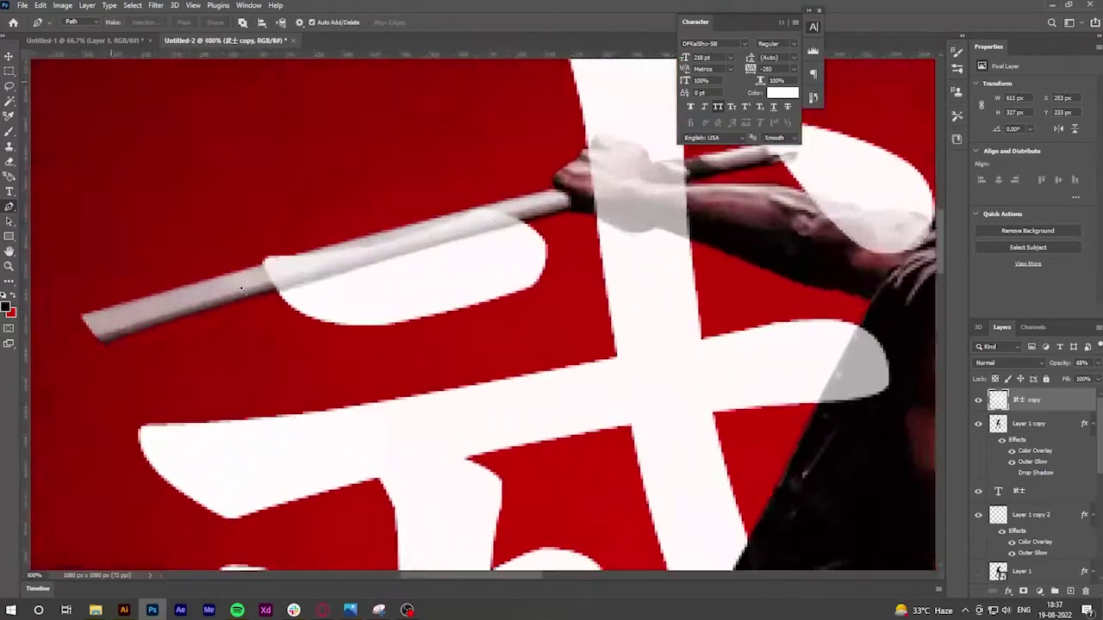
{"action": "scroll", "coordinate": [241, 290], "scroll_direction": "up", "scroll_amount": 3}
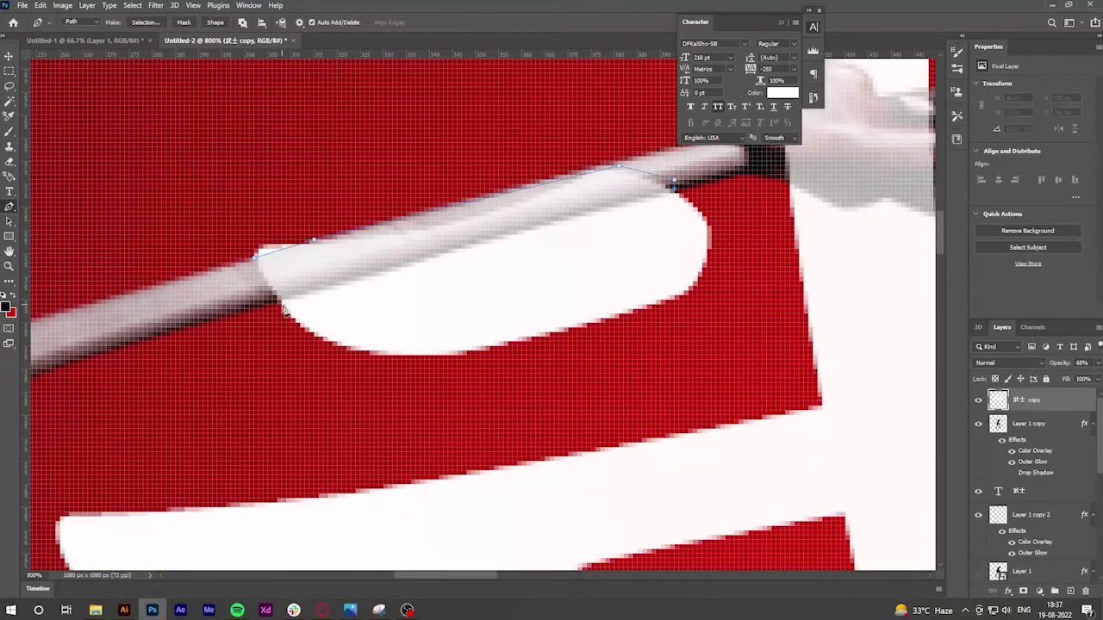
{"action": "scroll", "coordinate": [274, 309], "scroll_direction": "down", "scroll_amount": 2}
{"action": "scroll", "coordinate": [254, 269], "scroll_direction": "up", "scroll_amount": 2}
{"action": "scroll", "coordinate": [303, 160], "scroll_direction": "up", "scroll_amount": 2}
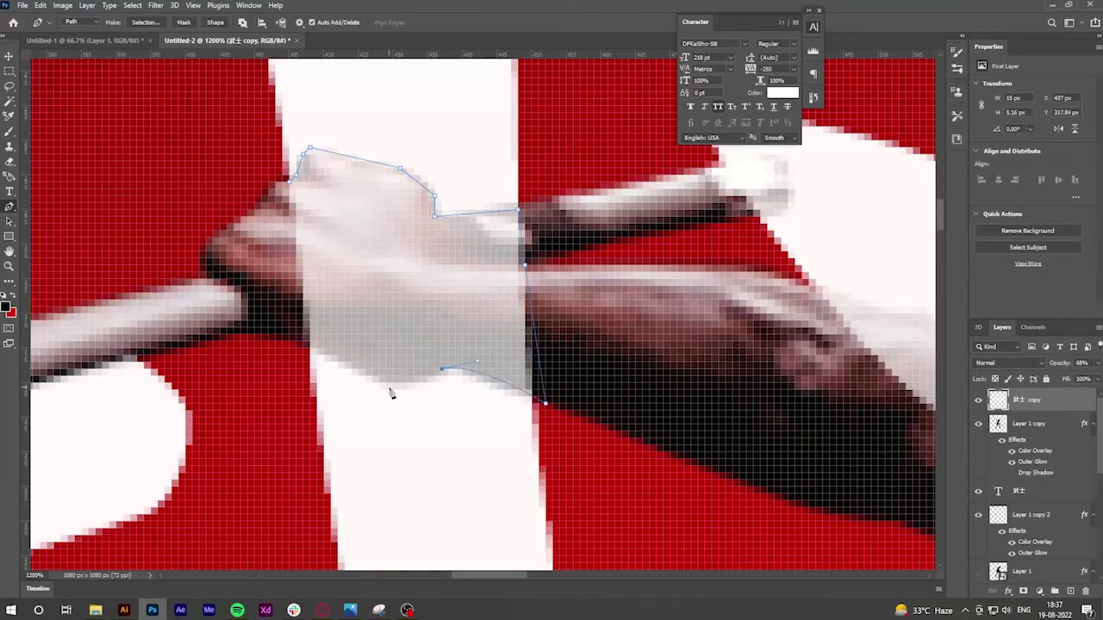
Continue the trace along the sword blade and remove the overlapping kanji
{"action": "left_click_drag", "start_coordinate": [265, 263], "coordinate": [464, 299]}
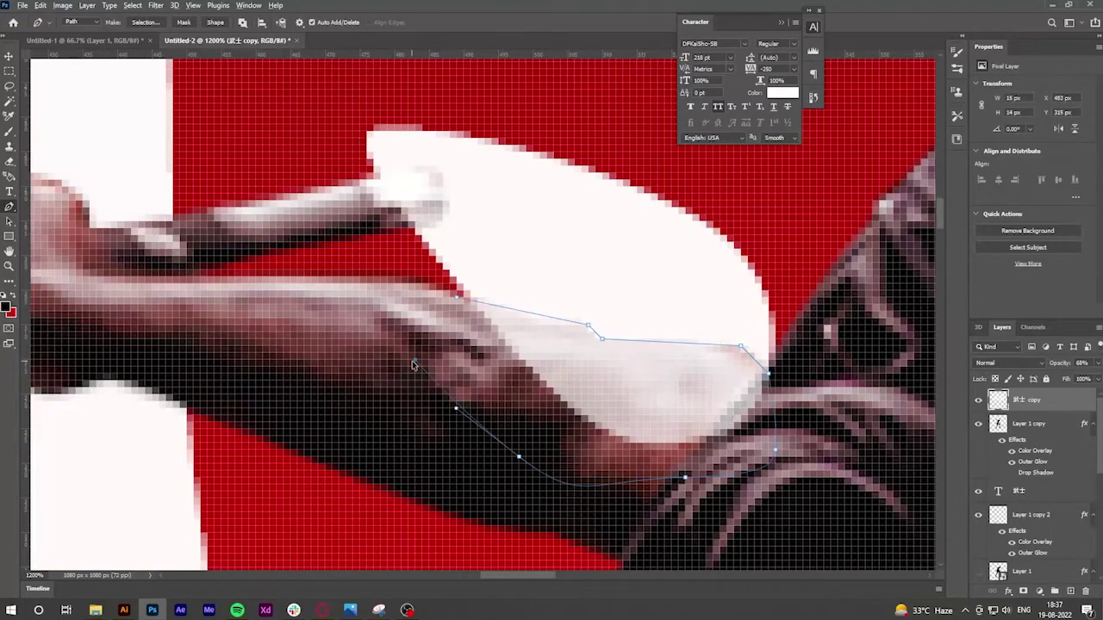
{"action": "scroll", "coordinate": [359, 190], "scroll_direction": "up", "scroll_amount": 1}
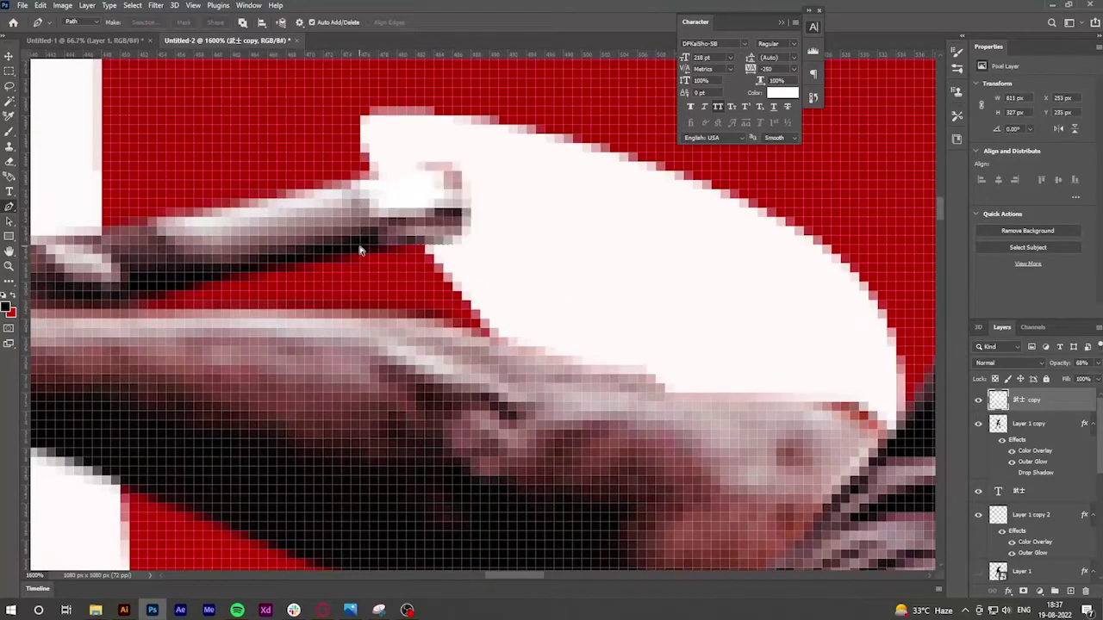
{"action": "key", "text": "v"}
{"action": "scroll", "coordinate": [369, 247], "scroll_direction": "down", "scroll_amount": 3}
{"action": "scroll", "coordinate": [405, 259], "scroll_direction": "down", "scroll_amount": 4}
{"action": "scroll", "coordinate": [505, 319], "scroll_direction": "down", "scroll_amount": 4}
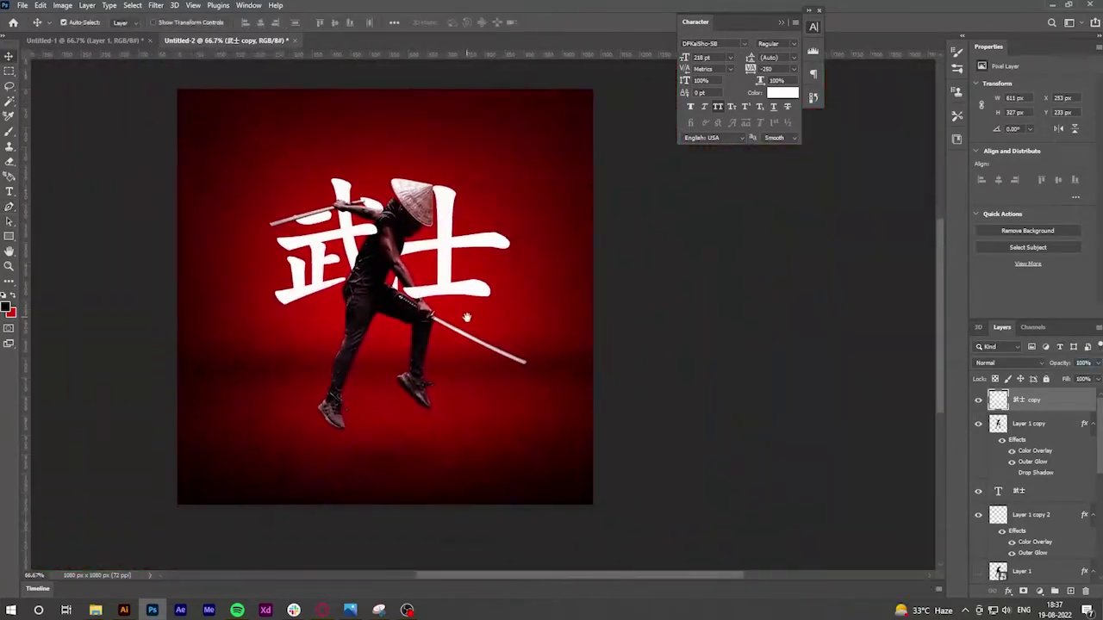
Set Layer 1 copy's Drop Shadow to 16% opacity, 10 px distance, 16 px size
{"action": "left_click", "coordinate": [463, 325]}
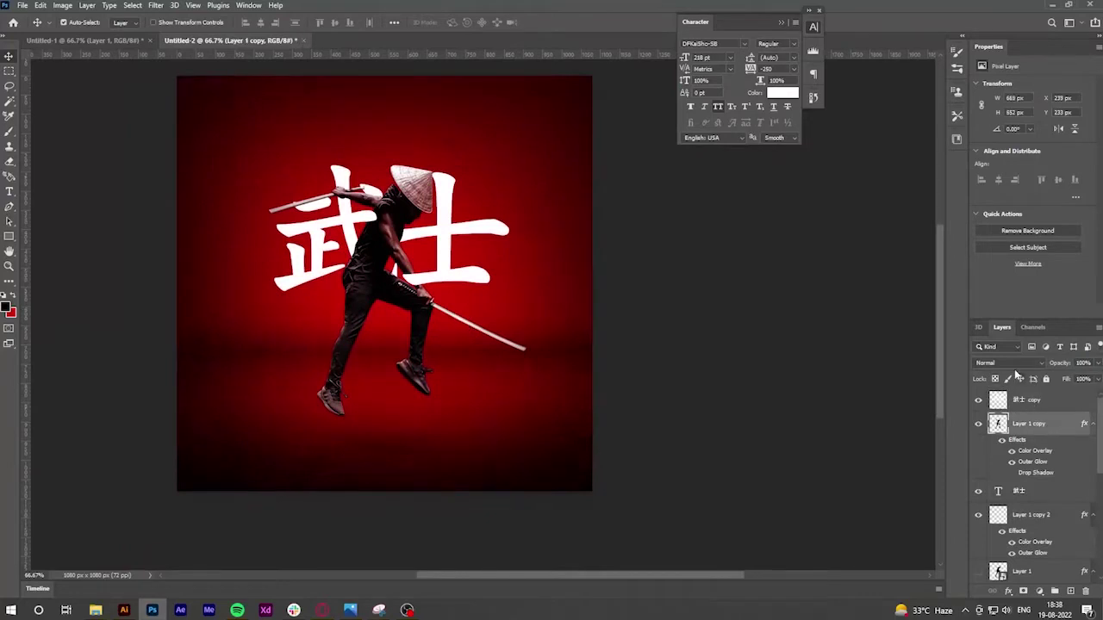
{"action": "left_click", "coordinate": [1021, 584]}
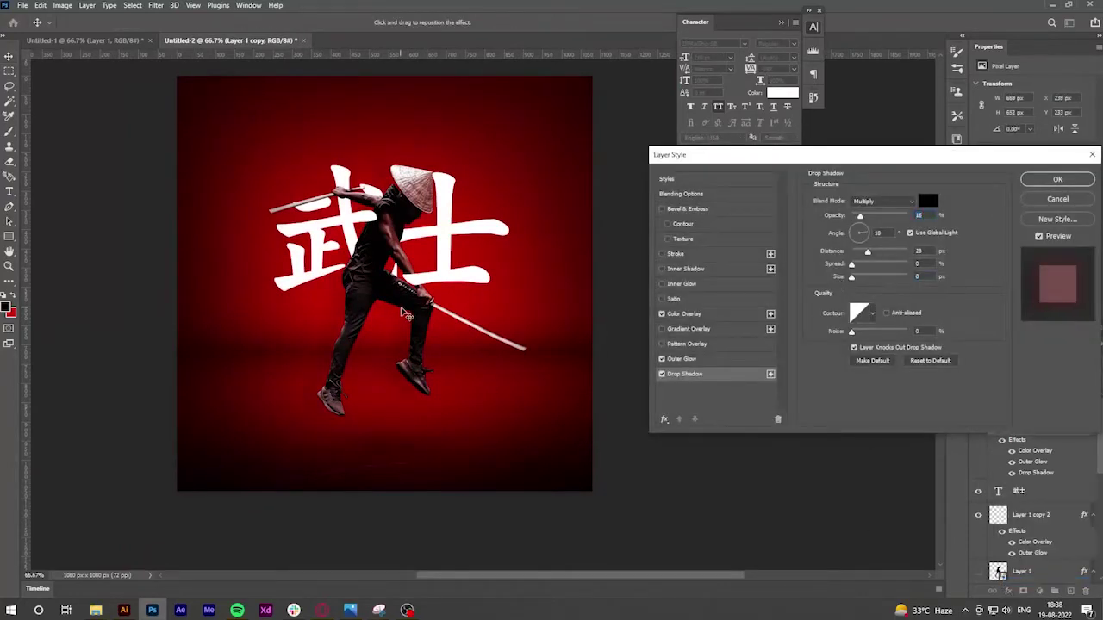
{"action": "left_click_drag", "start_coordinate": [852, 277], "coordinate": [860, 277]}
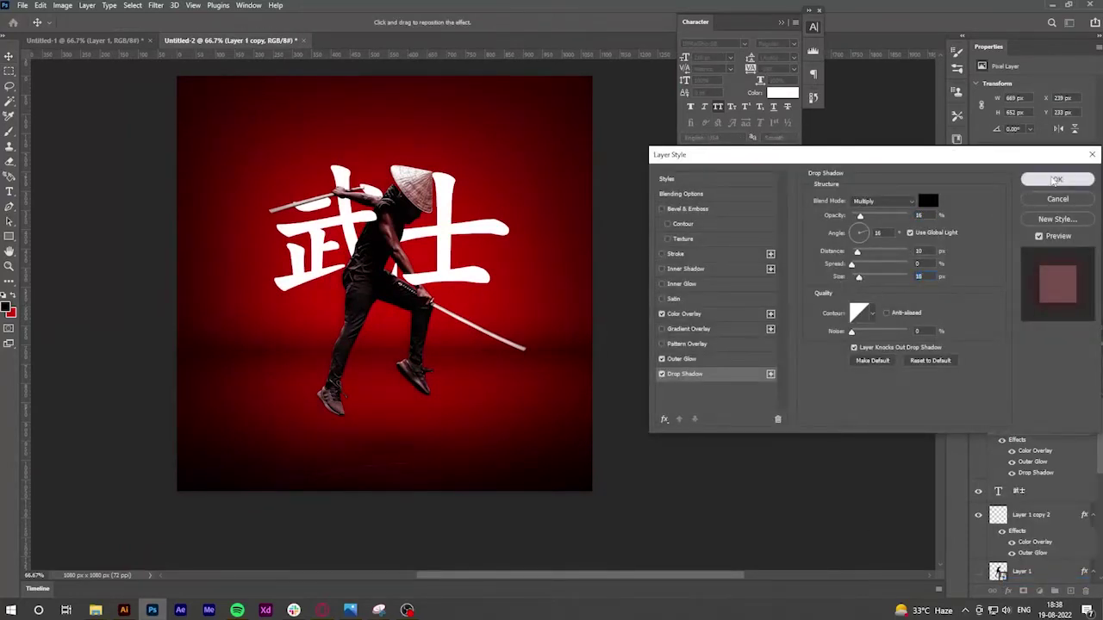
{"action": "left_click", "coordinate": [1057, 179]}
{"action": "key", "text": "ctrl+shift+alt+n"}
Paint a soft dark shadow along the pole where it crosses the kanji
{"action": "key", "text": "ctrl+plus"}
{"action": "key", "text": "ctrl+plus"}
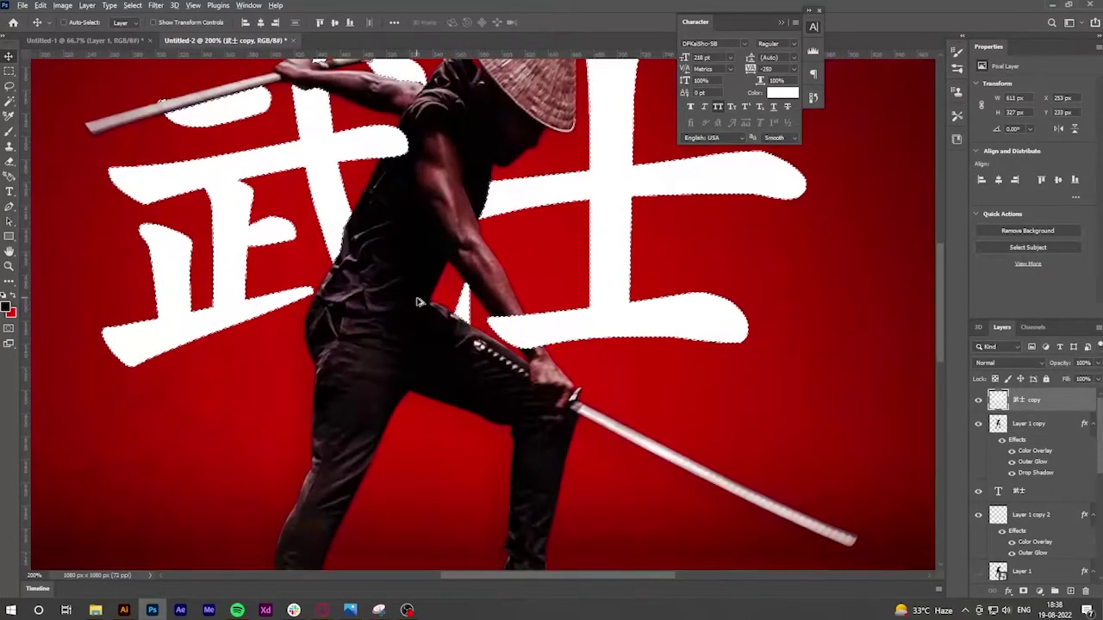
{"action": "key", "text": "b"}
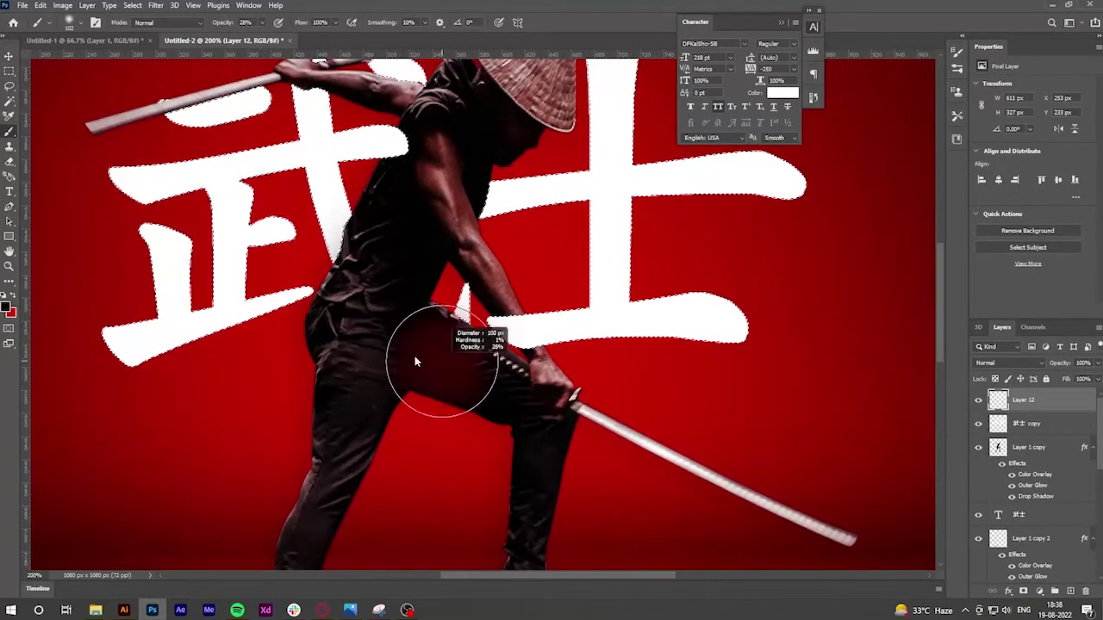
{"action": "key", "text": "ctrl+plus"}
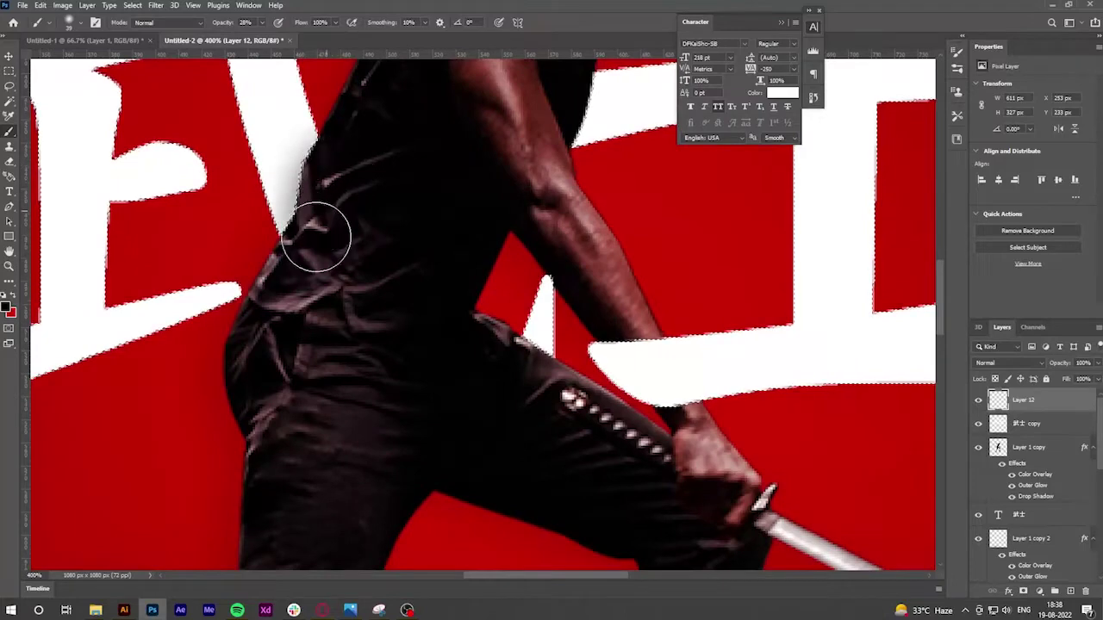
{"action": "key", "text": "ctrl+plus"}
{"action": "scroll", "coordinate": [523, 380], "scroll_direction": "up", "scroll_amount": 5}
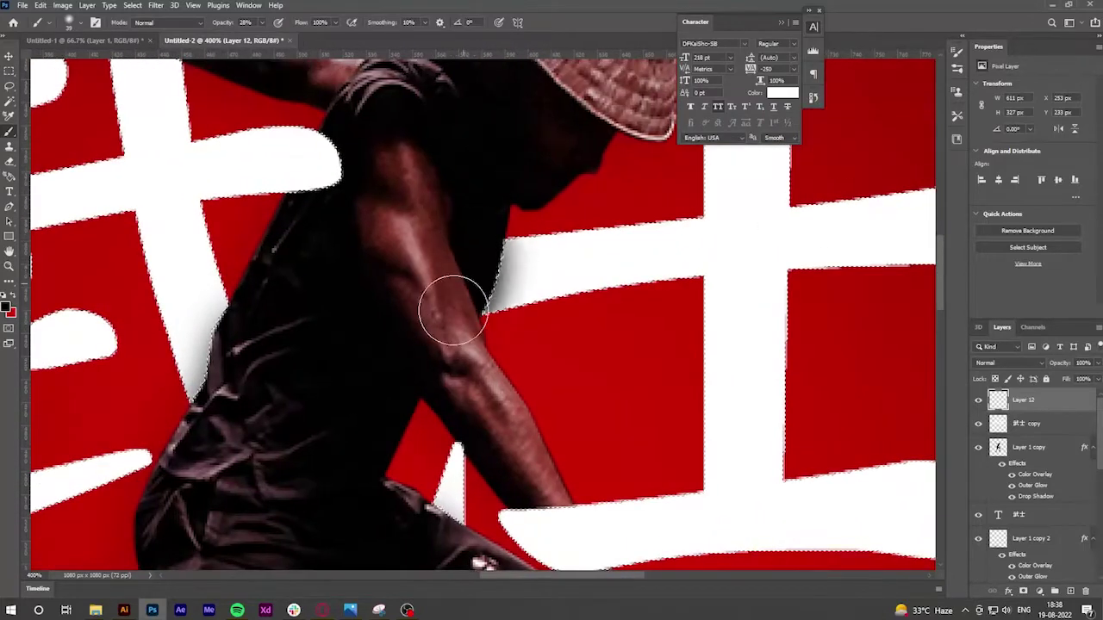
{"action": "scroll", "coordinate": [453, 311], "scroll_direction": "left", "scroll_amount": 2}
{"action": "scroll", "coordinate": [444, 207], "scroll_direction": "left", "scroll_amount": 5}
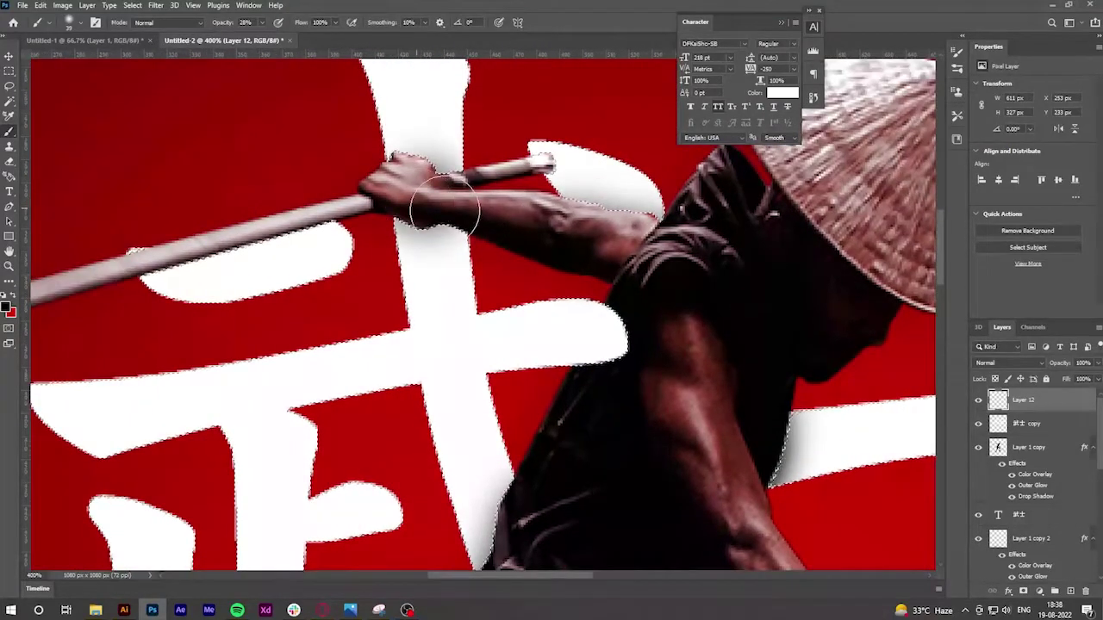
{"action": "left_click_drag", "start_coordinate": [444, 207], "coordinate": [258, 211]}
Set the shading layer's blend mode to Luminosity
{"action": "key", "text": "ctrl+minus"}
{"action": "key", "text": "ctrl+minus"}
{"action": "key", "text": "ctrl+minus"}
{"action": "key", "text": "ctrl+minus"}
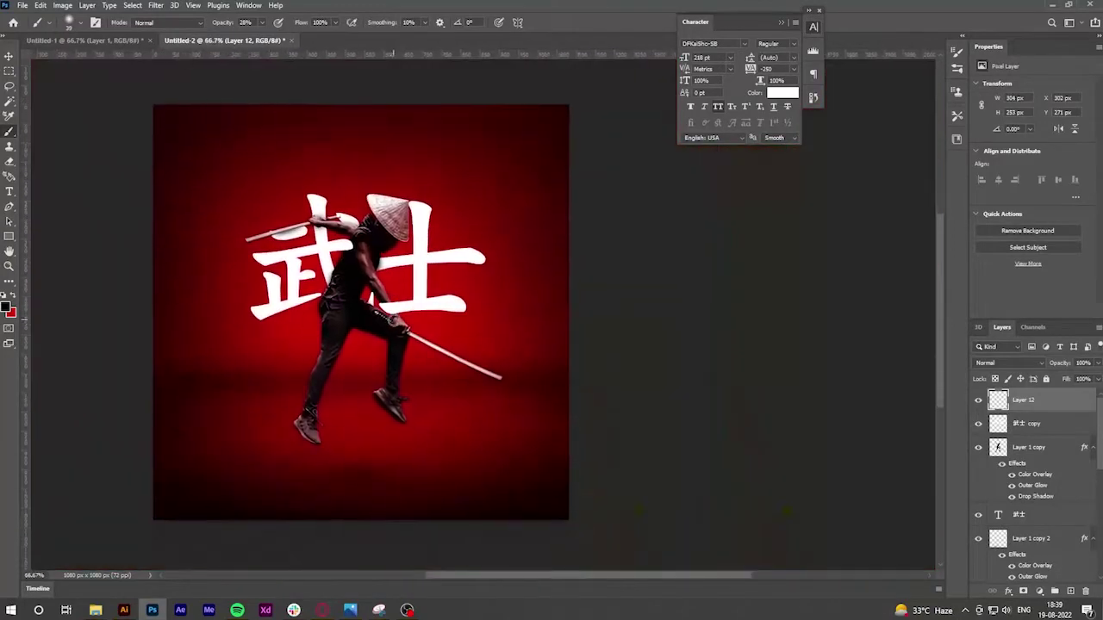
{"action": "left_click", "coordinate": [1008, 363]}
{"action": "left_click", "coordinate": [999, 586]}
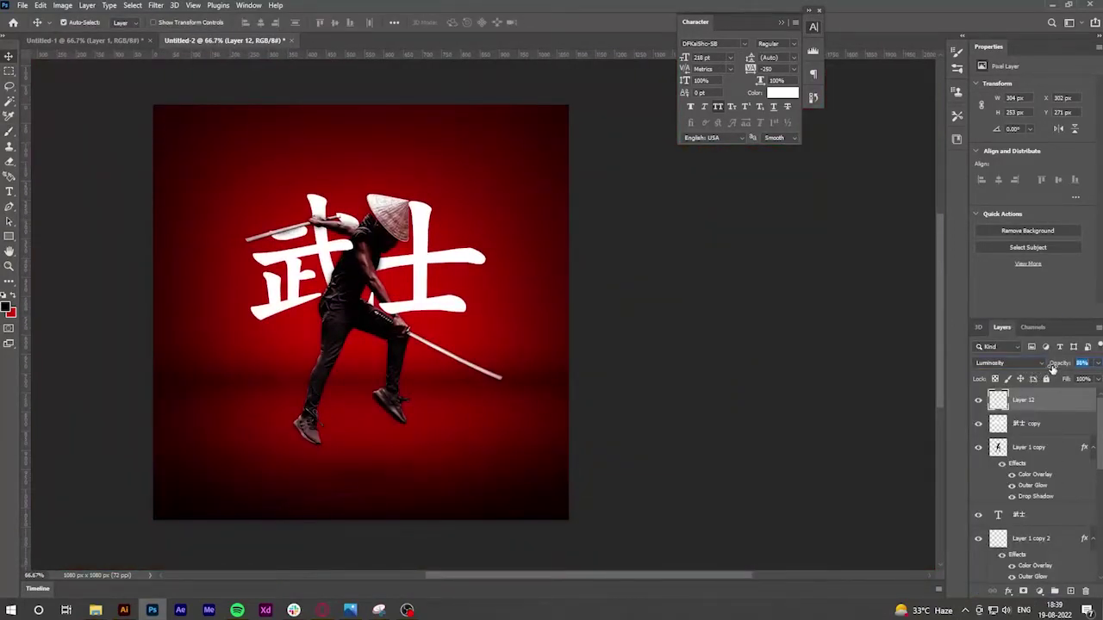
Add a white Outer Glow to the 武士 copy layer
{"action": "left_click", "coordinate": [1025, 423]}
{"action": "left_click", "coordinate": [1009, 591]}
{"action": "left_click", "coordinate": [827, 257]}
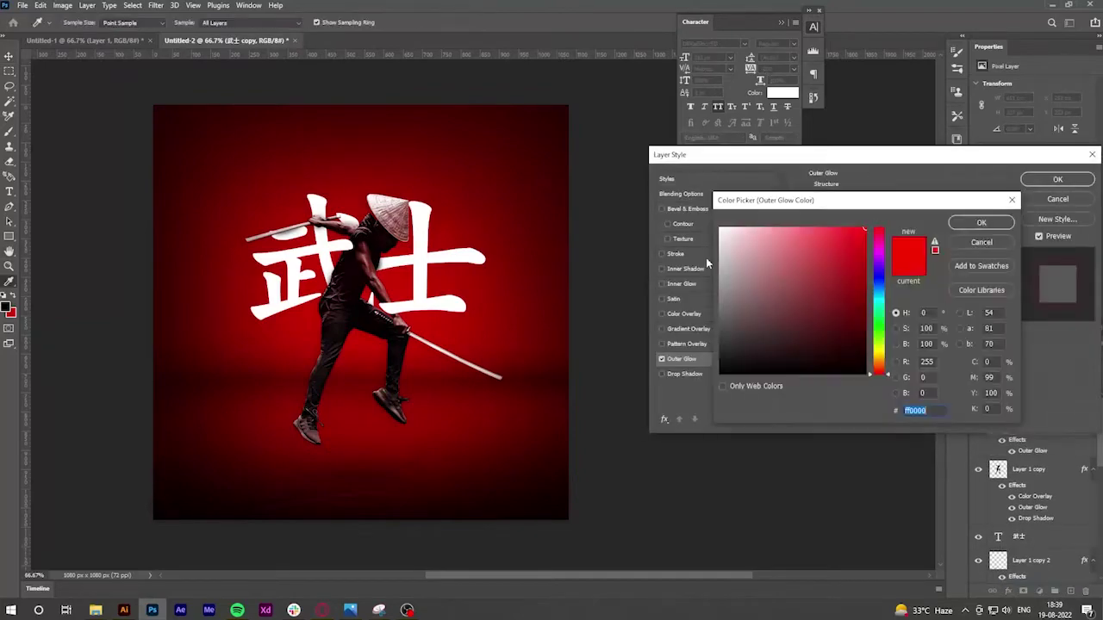
{"action": "left_click", "coordinate": [1017, 200]}
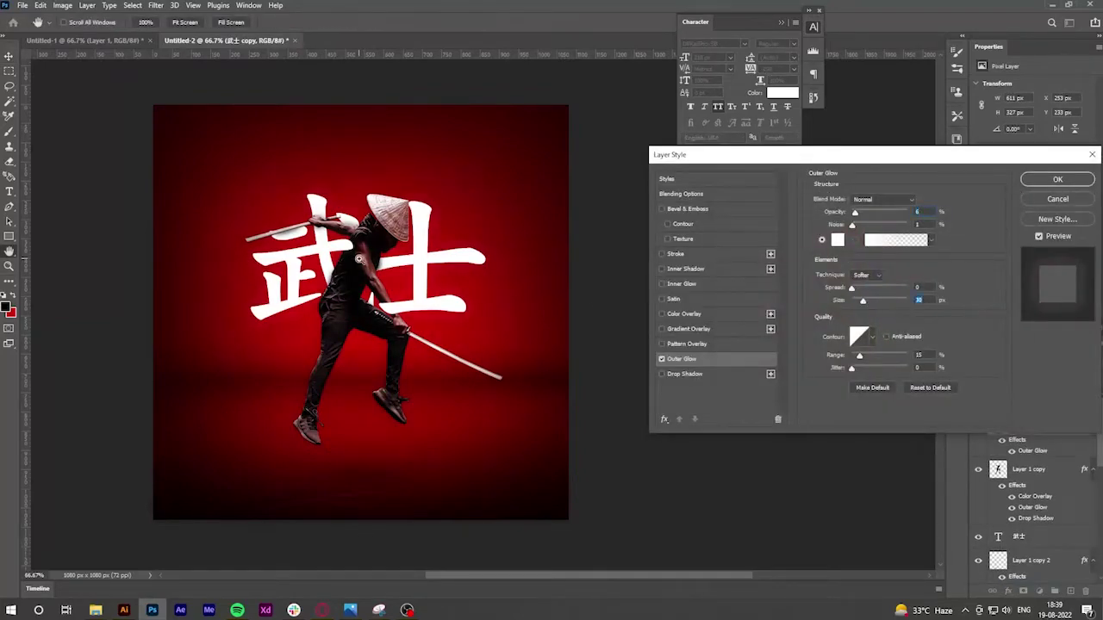
{"action": "scroll", "coordinate": [388, 241], "scroll_direction": "up", "scroll_amount": 3}
{"action": "left_click_drag", "start_coordinate": [854, 212], "coordinate": [863, 212]}
Try Screen, Soft Light and other blend modes for the glow
{"action": "left_click", "coordinate": [883, 199]}
{"action": "left_click", "coordinate": [860, 301]}
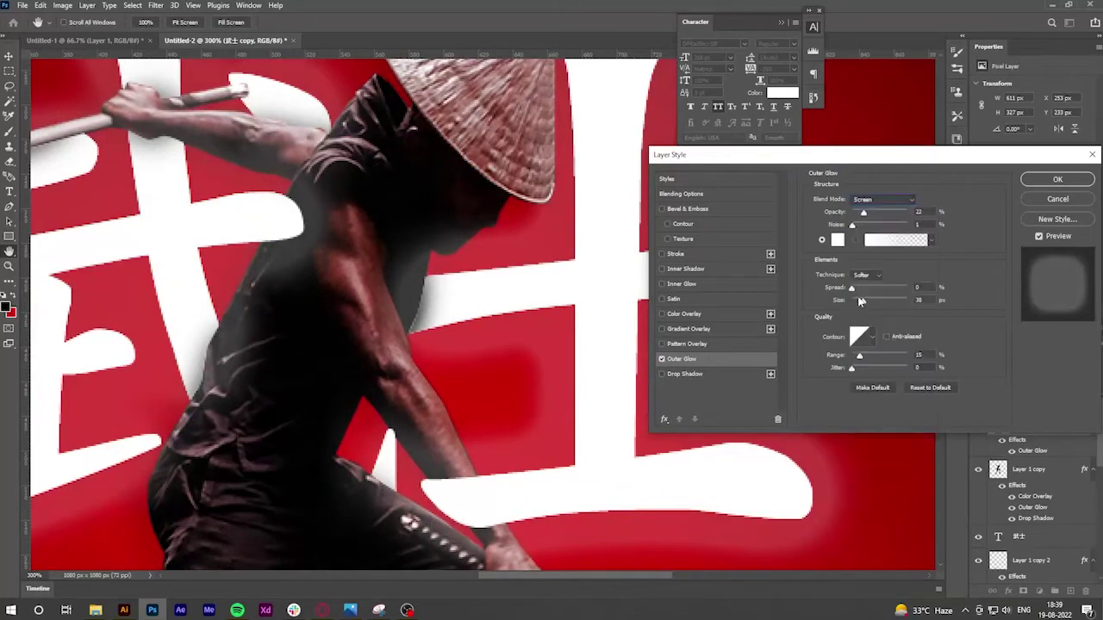
{"action": "left_click", "coordinate": [883, 199]}
{"action": "left_click", "coordinate": [871, 354]}
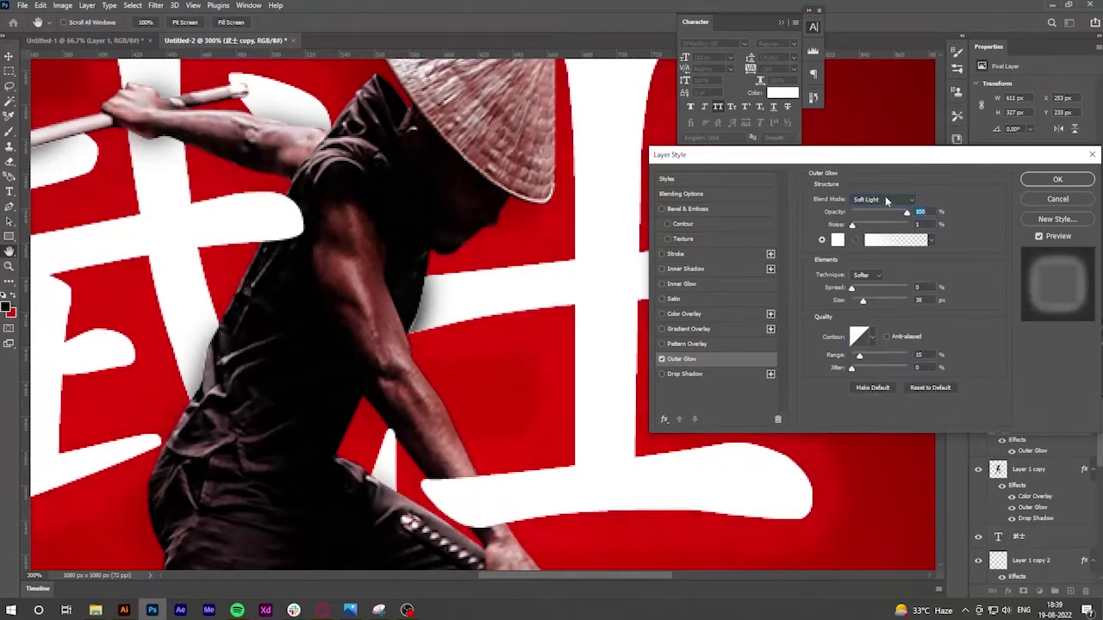
{"action": "left_click", "coordinate": [885, 199]}
{"action": "left_click", "coordinate": [875, 313]}
{"action": "left_click", "coordinate": [883, 199]}
{"action": "left_click", "coordinate": [870, 476]}
Settle the glow on Screen blending at about 7% opacity and confirm
{"action": "left_click", "coordinate": [884, 199]}
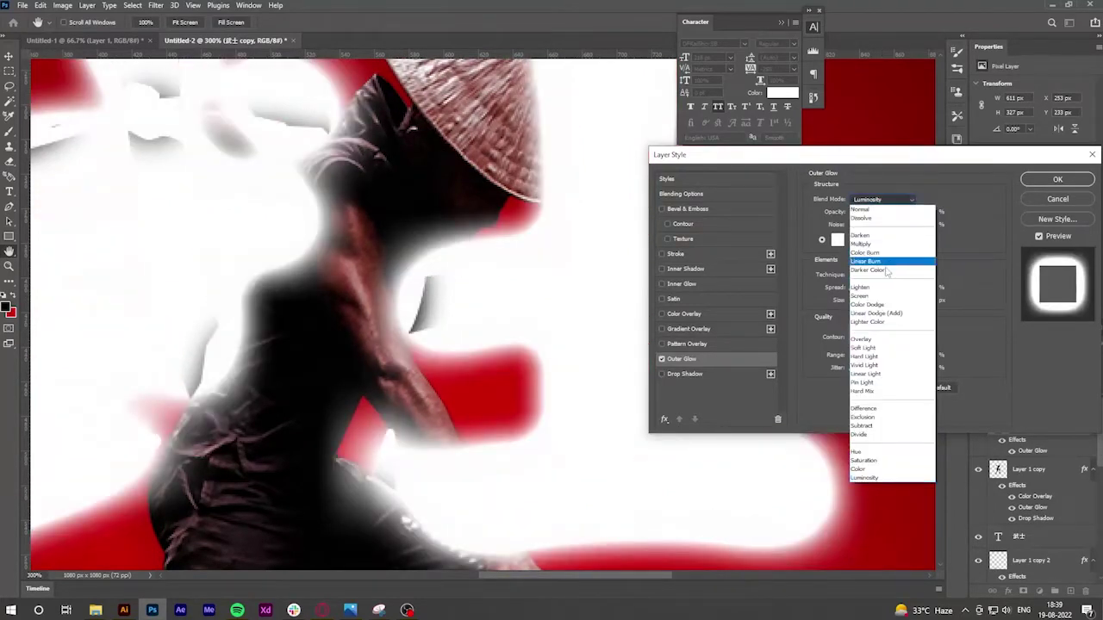
{"action": "left_click", "coordinate": [885, 270]}
{"action": "left_click", "coordinate": [883, 199]}
{"action": "left_click", "coordinate": [862, 244]}
{"action": "left_click", "coordinate": [883, 199]}
{"action": "left_click", "coordinate": [864, 210]}
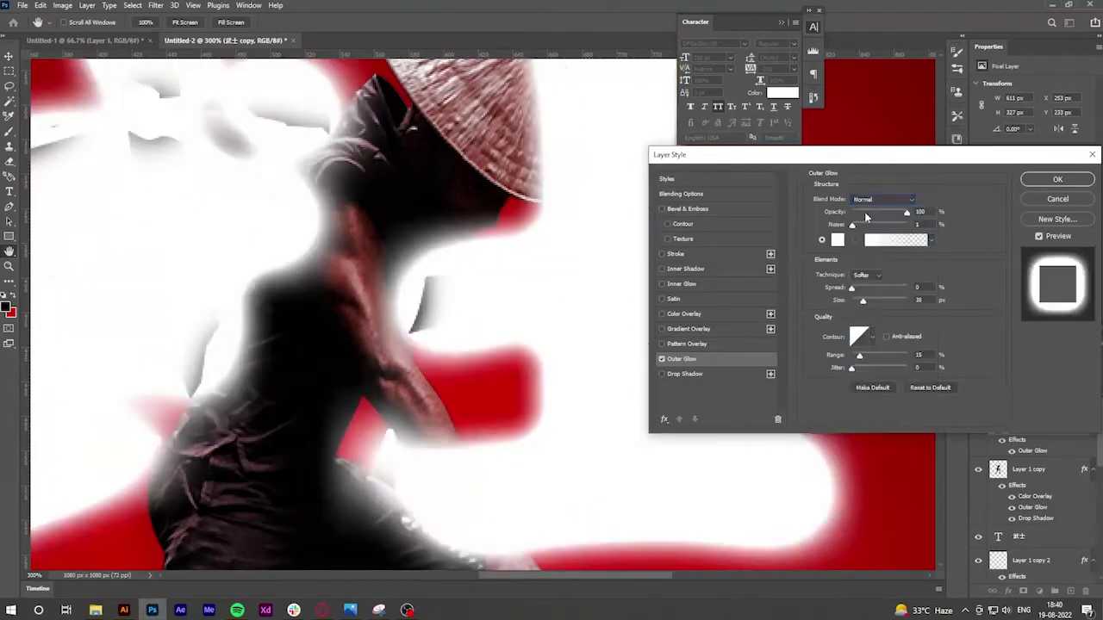
{"action": "left_click", "coordinate": [865, 285]}
{"action": "left_click_drag", "start_coordinate": [906, 212], "coordinate": [858, 215]}
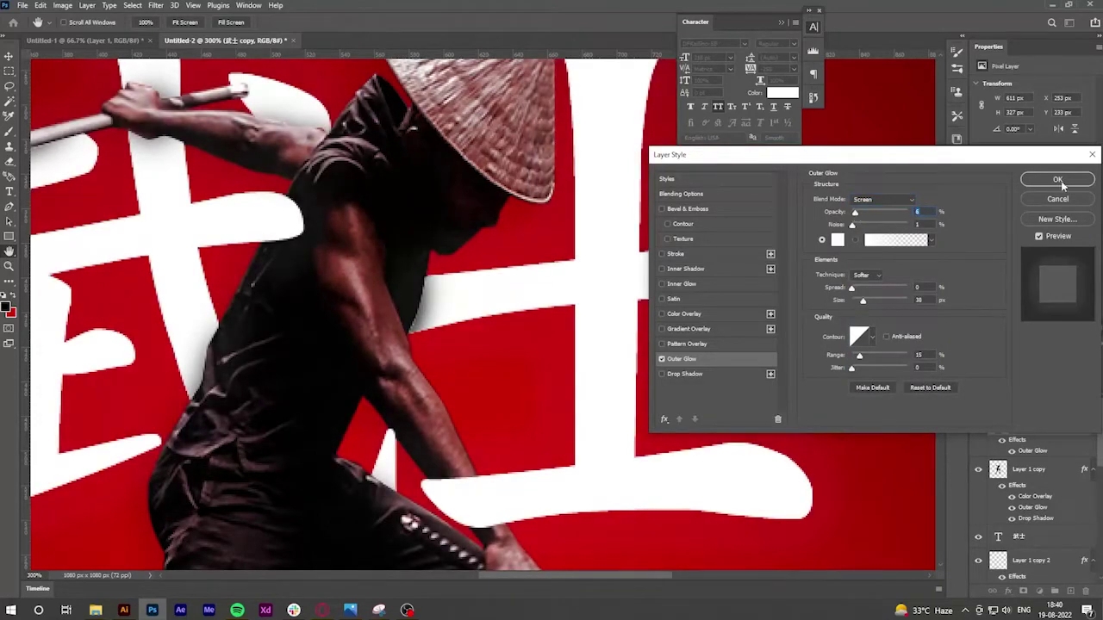
{"action": "left_click", "coordinate": [1057, 179]}
{"action": "left_click", "coordinate": [998, 469], "text": "ctrl"}
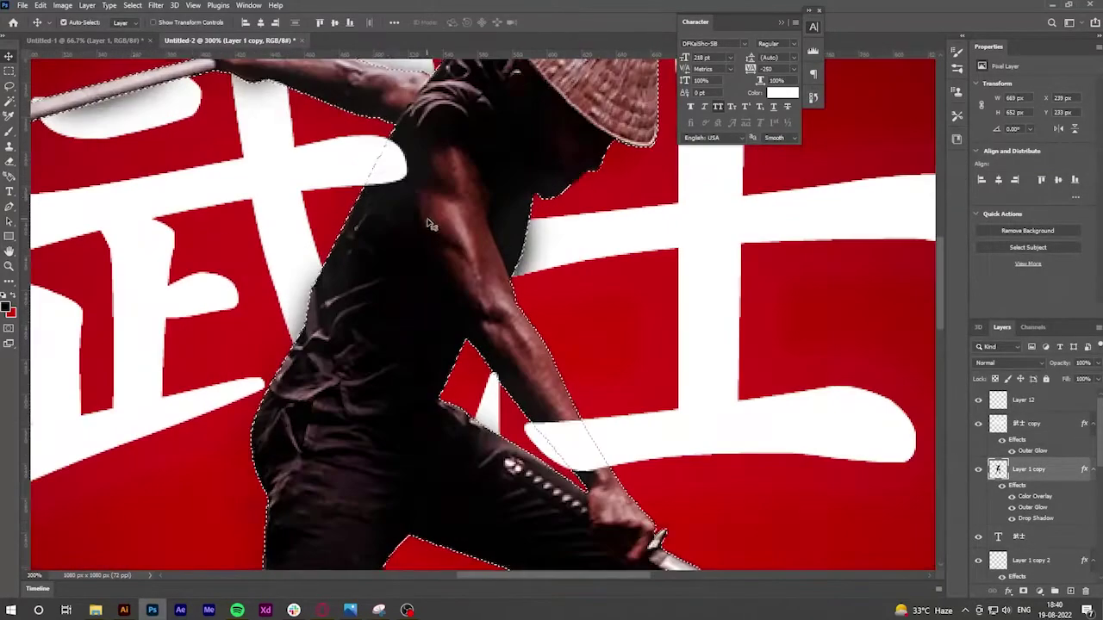
Pick a new painting colour and add Layer 13 in Screen blend mode
{"action": "key", "text": "b"}
{"action": "key", "text": "ctrl+shift+alt+n"}
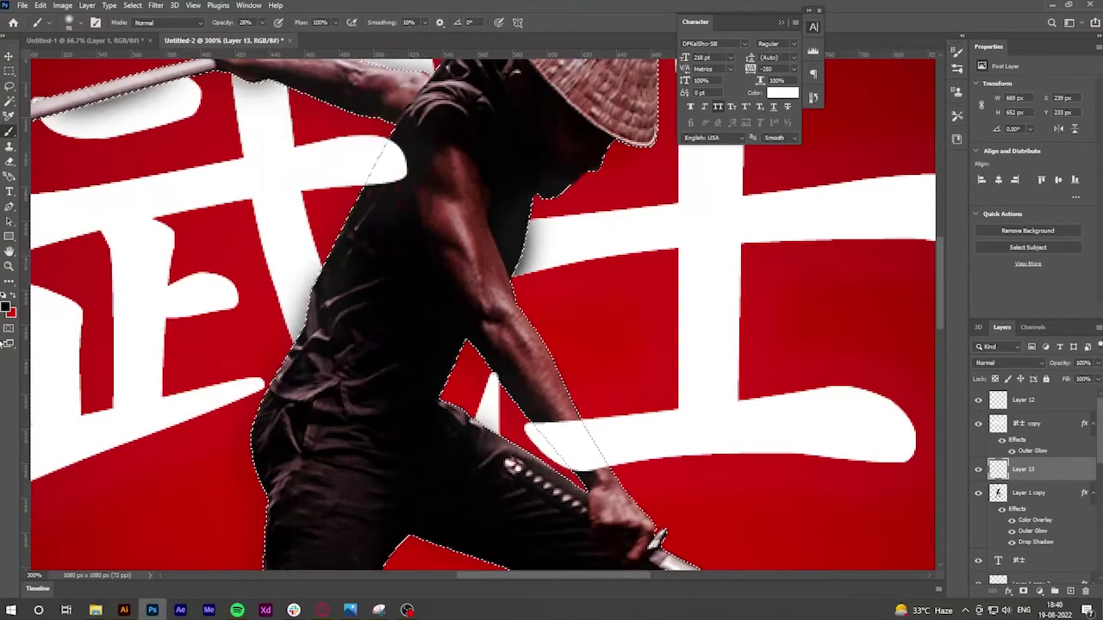
{"action": "key", "text": "ctrl+z"}
{"action": "left_click", "coordinate": [6, 308]}
{"action": "left_click", "coordinate": [980, 217]}
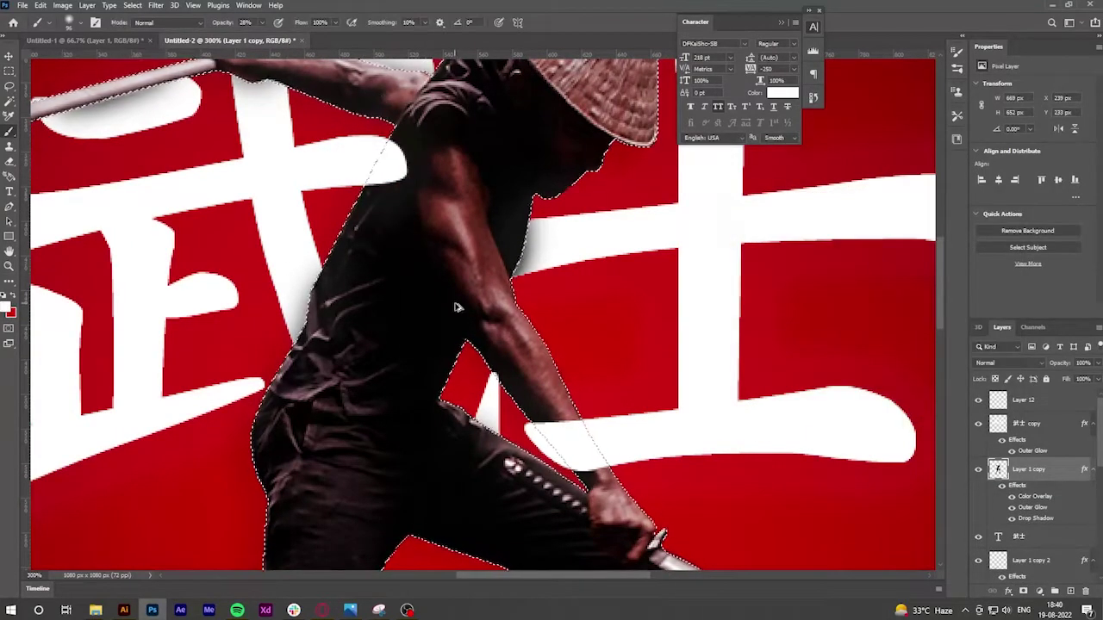
{"action": "key", "text": "ctrl+shift+alt+n"}
{"action": "left_click", "coordinate": [1008, 363]}
{"action": "left_click", "coordinate": [999, 452]}
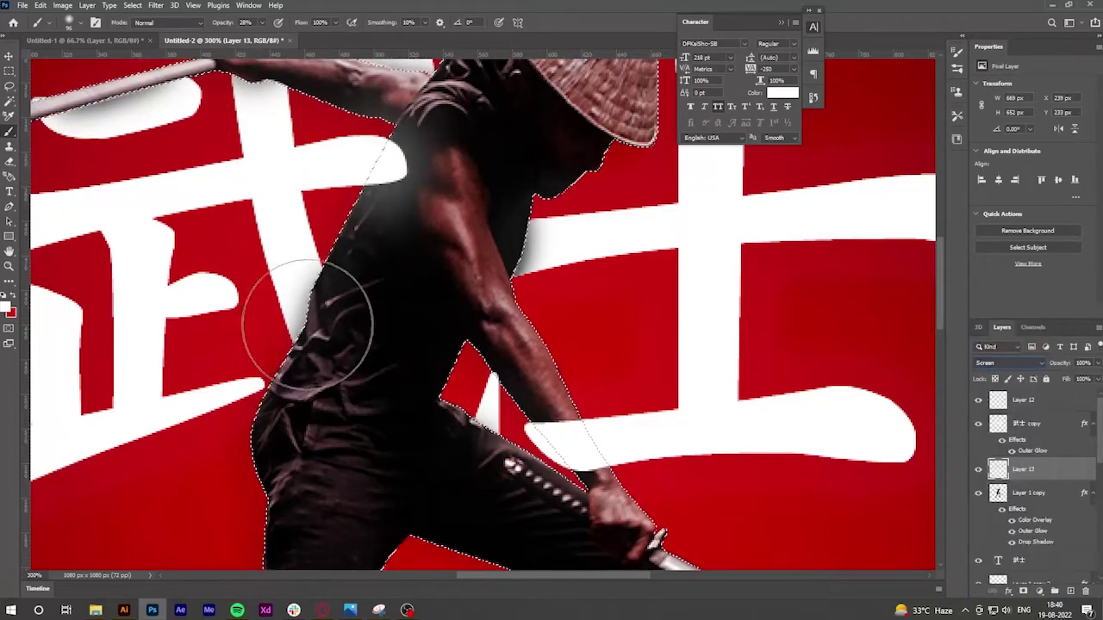
Paint soft light with a size-13 brush around the sword hilt and studs
{"action": "left_click_drag", "start_coordinate": [539, 422], "coordinate": [399, 389]}
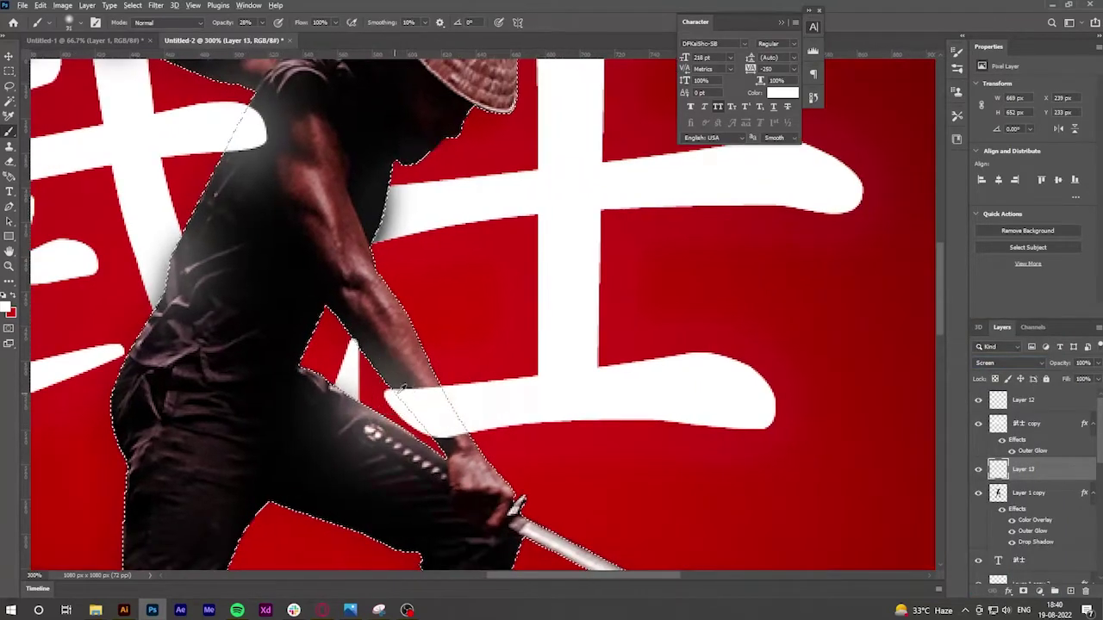
{"action": "key", "text": "bracketleft"}
{"action": "key", "text": "bracketleft"}
{"action": "left_click_drag", "start_coordinate": [379, 431], "coordinate": [439, 457]}
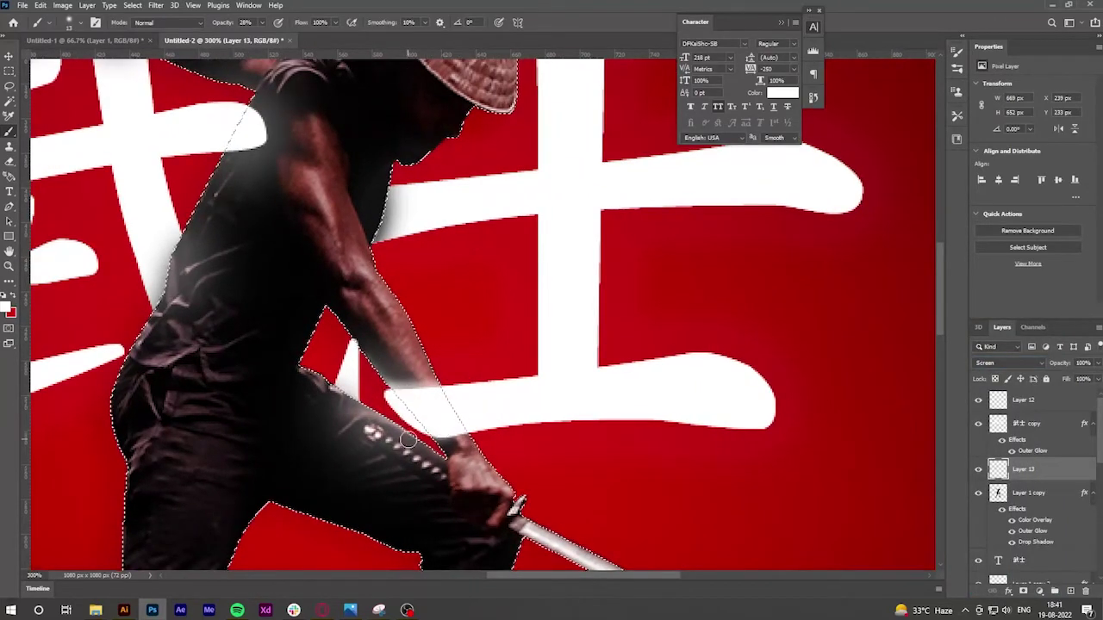
{"action": "key", "text": "p"}
{"action": "scroll", "coordinate": [412, 489], "scroll_direction": "down", "scroll_amount": 2}
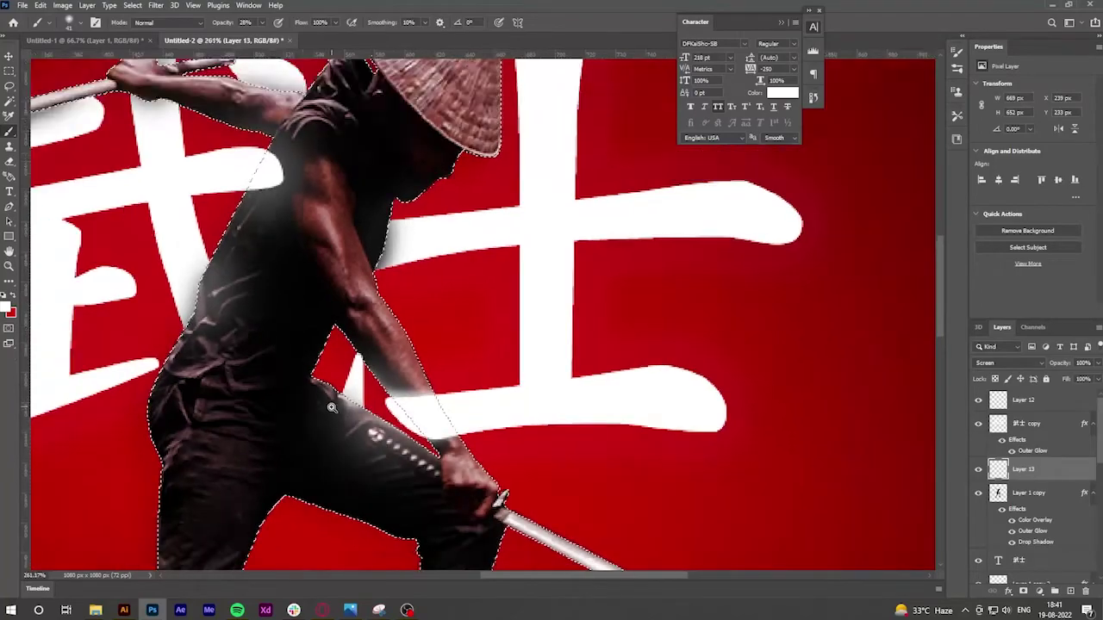
{"action": "scroll", "coordinate": [210, 351], "scroll_direction": "up", "scroll_amount": 3}
{"action": "scroll", "coordinate": [209, 351], "scroll_direction": "up", "scroll_amount": 2}
{"action": "scroll", "coordinate": [210, 351], "scroll_direction": "up", "scroll_amount": 1}
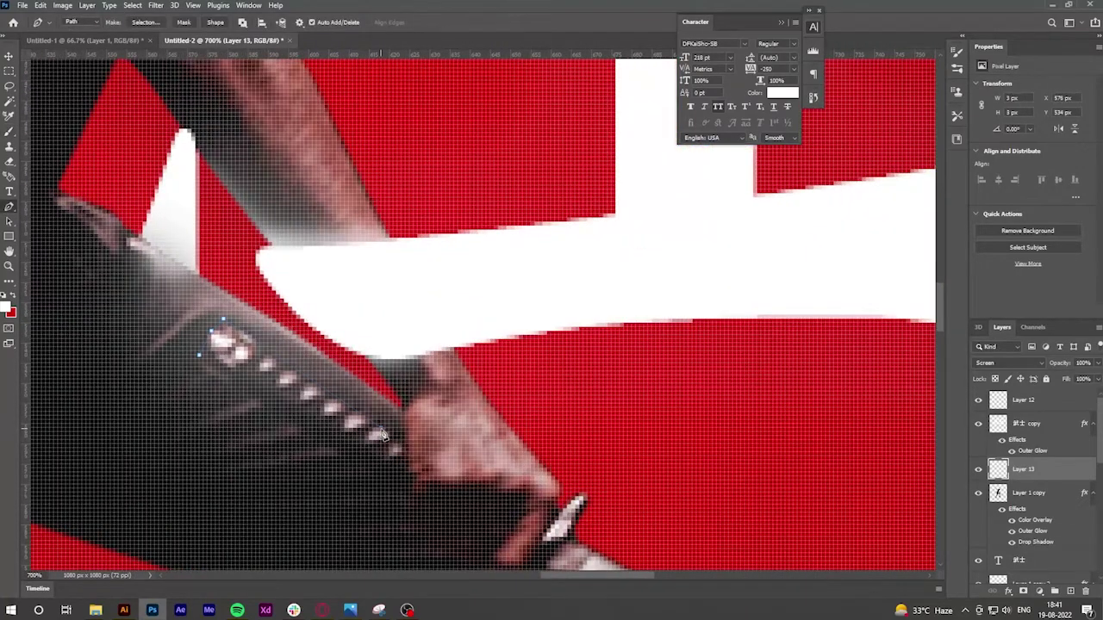
Close the path around the scabbard studs, load it as a selection, create Layer 14
{"action": "left_click", "coordinate": [201, 360]}
{"action": "key", "text": "ctrl+Return"}
{"action": "scroll", "coordinate": [219, 316], "scroll_direction": "down", "scroll_amount": 3}
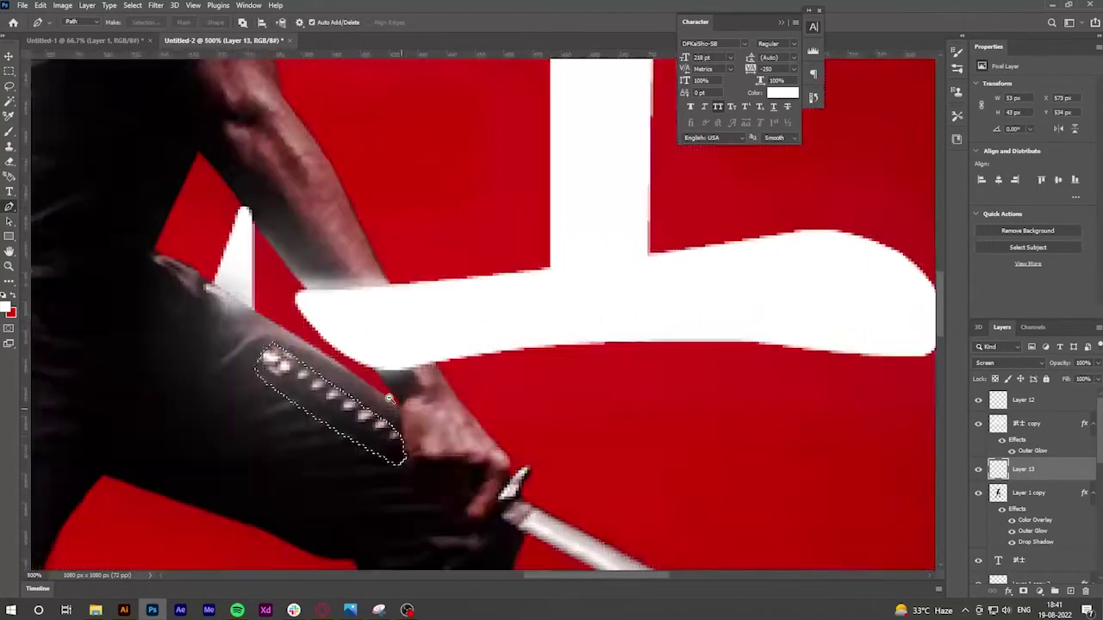
{"action": "scroll", "coordinate": [219, 317], "scroll_direction": "down", "scroll_amount": 3}
{"action": "key", "text": "ctrl+shift+n"}
{"action": "key", "text": "Return"}
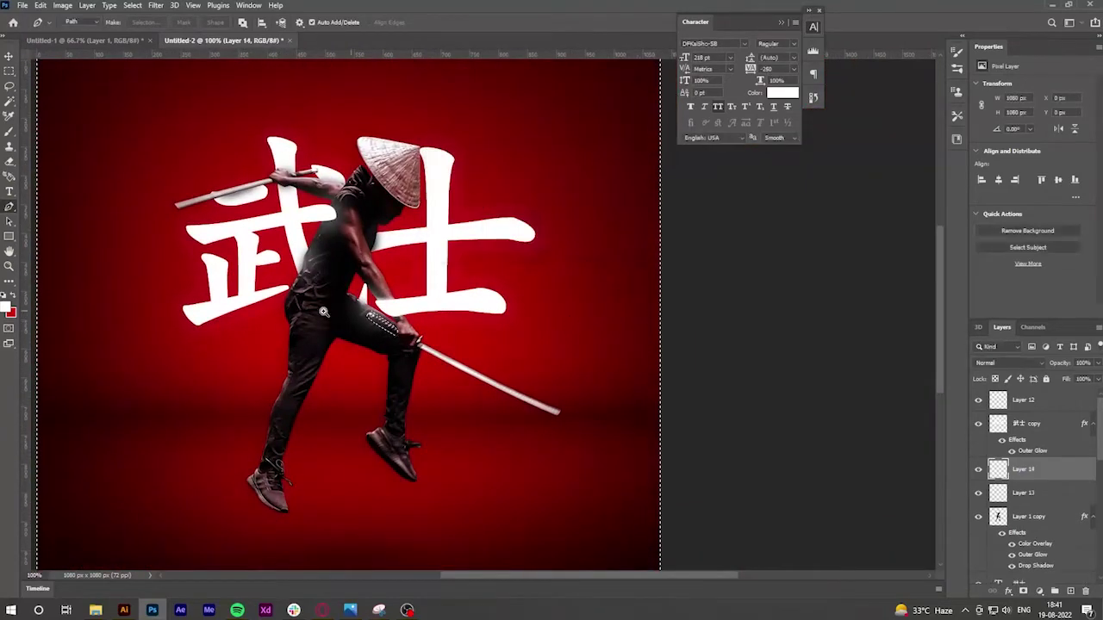
Choose a brush and new colour and paint shading inside the stud selection
{"action": "key", "text": "b"}
{"action": "scroll", "coordinate": [370, 326], "scroll_direction": "up", "scroll_amount": 4}
{"action": "right_click", "coordinate": [443, 344]}
{"action": "key", "text": "Return"}
{"action": "left_click_drag", "start_coordinate": [430, 346], "coordinate": [349, 286]}
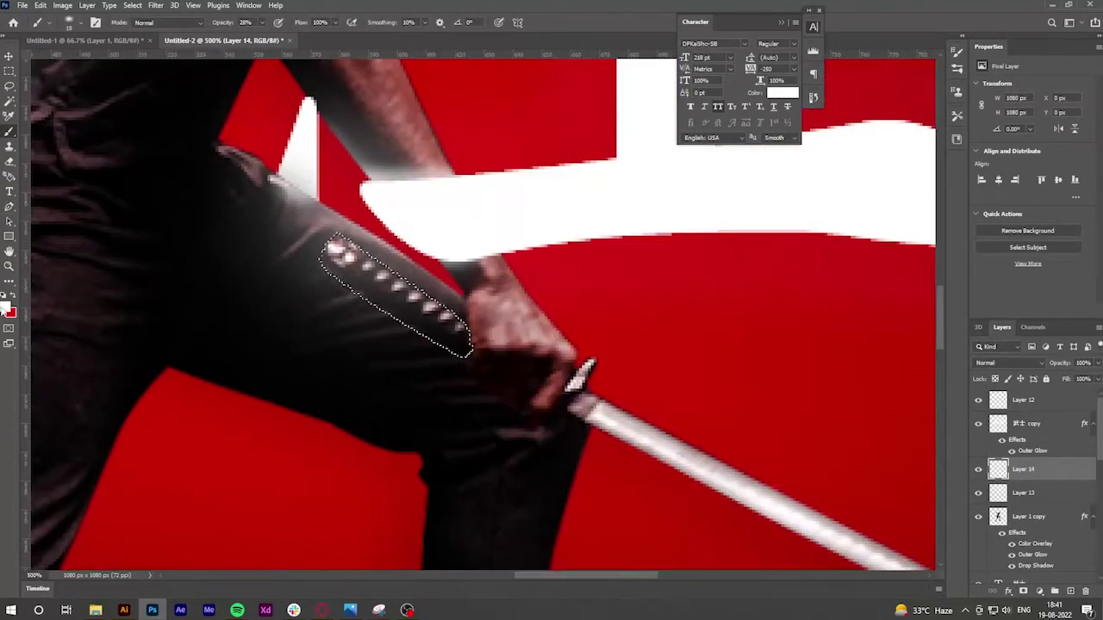
{"action": "left_click", "coordinate": [7, 308]}
{"action": "left_click", "coordinate": [733, 371]}
{"action": "left_click", "coordinate": [965, 225]}
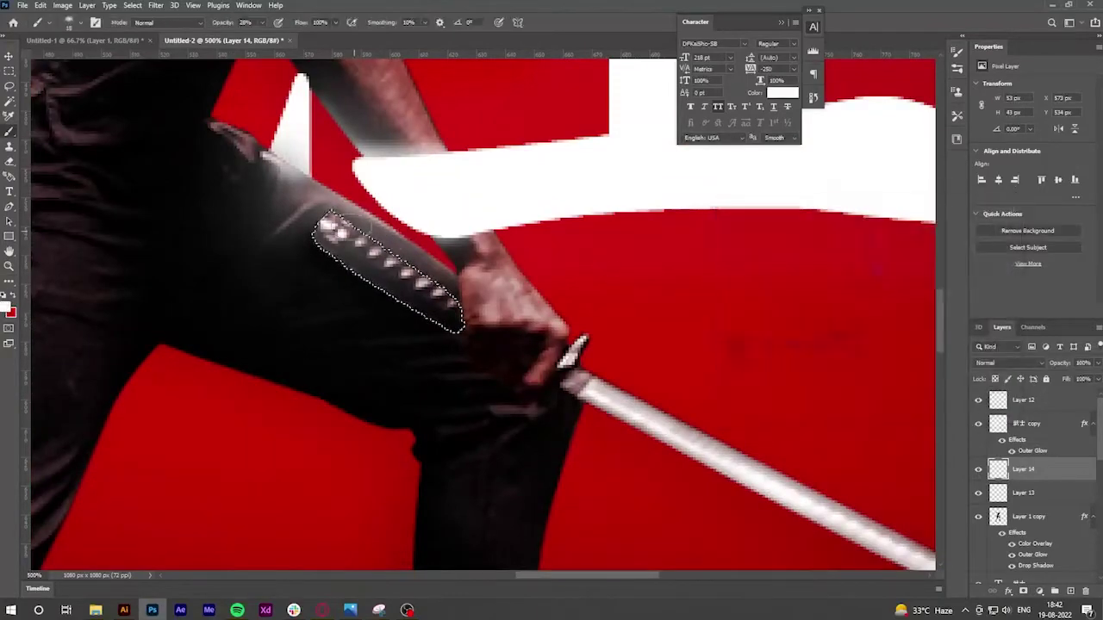
{"action": "scroll", "coordinate": [460, 295], "scroll_direction": "up", "scroll_amount": 3}
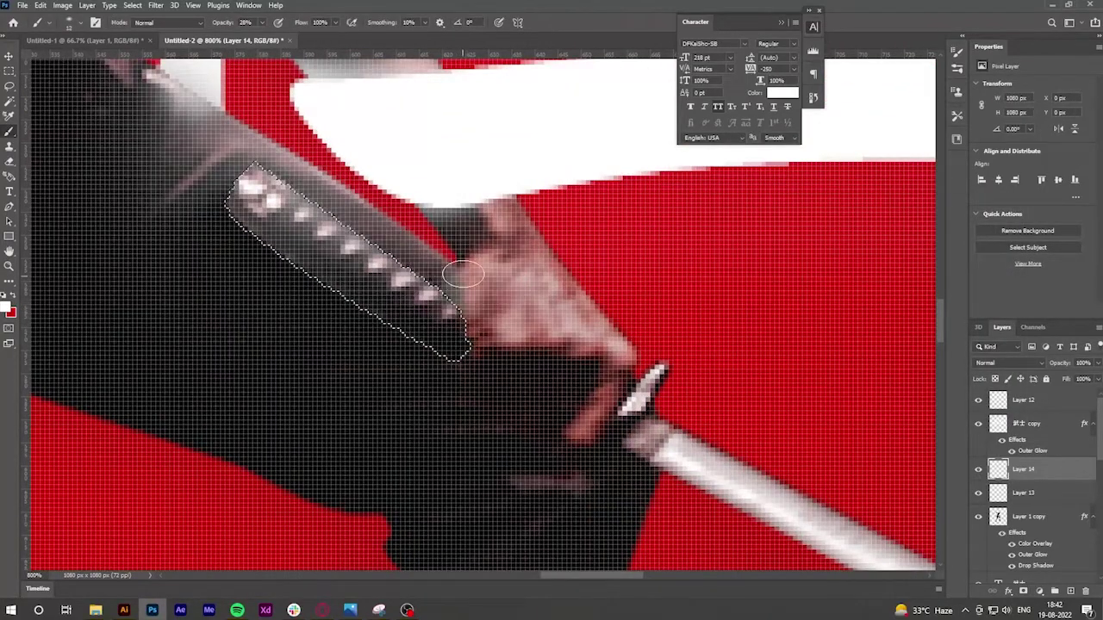
{"action": "scroll", "coordinate": [462, 274], "scroll_direction": "down", "scroll_amount": 2}
{"action": "scroll", "coordinate": [485, 308], "scroll_direction": "down", "scroll_amount": 3}
{"action": "scroll", "coordinate": [485, 308], "scroll_direction": "down", "scroll_amount": 3}
Set Layer 14's blend mode to Screen
{"action": "scroll", "coordinate": [760, 374], "scroll_direction": "down", "scroll_amount": 1}
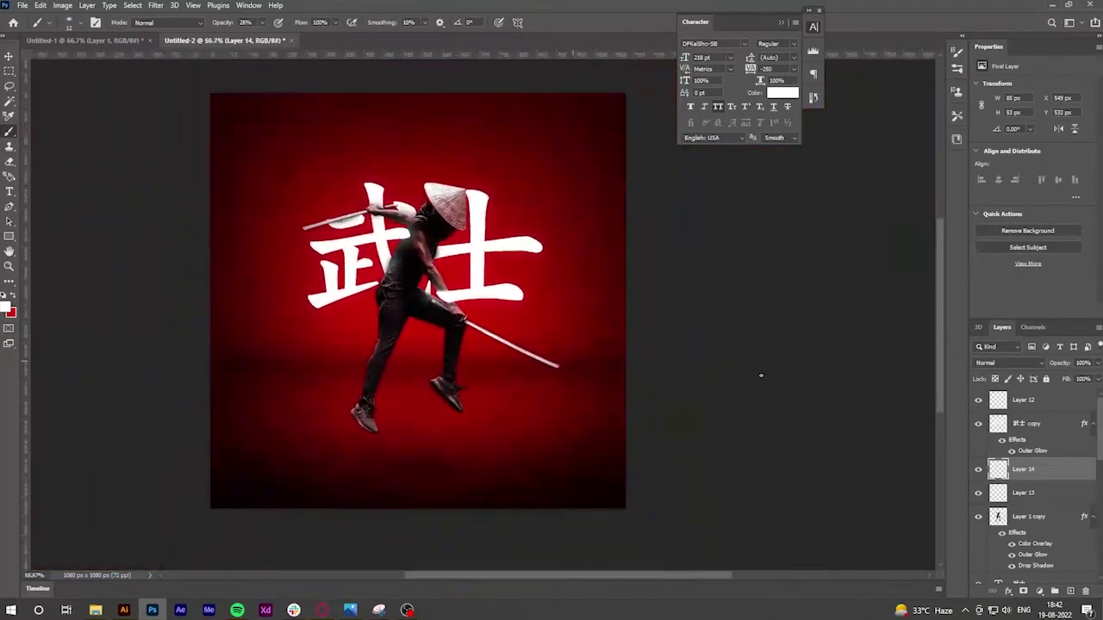
{"action": "left_click", "coordinate": [1008, 363]}
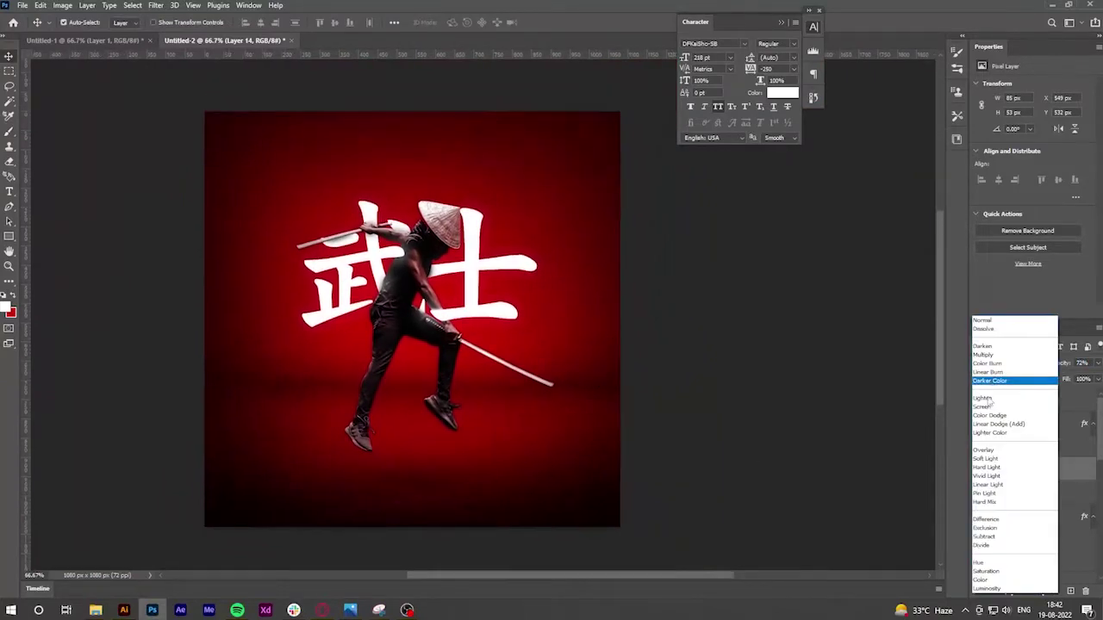
{"action": "left_click", "coordinate": [1000, 405]}
{"action": "scroll", "coordinate": [478, 310], "scroll_direction": "up", "scroll_amount": 3}
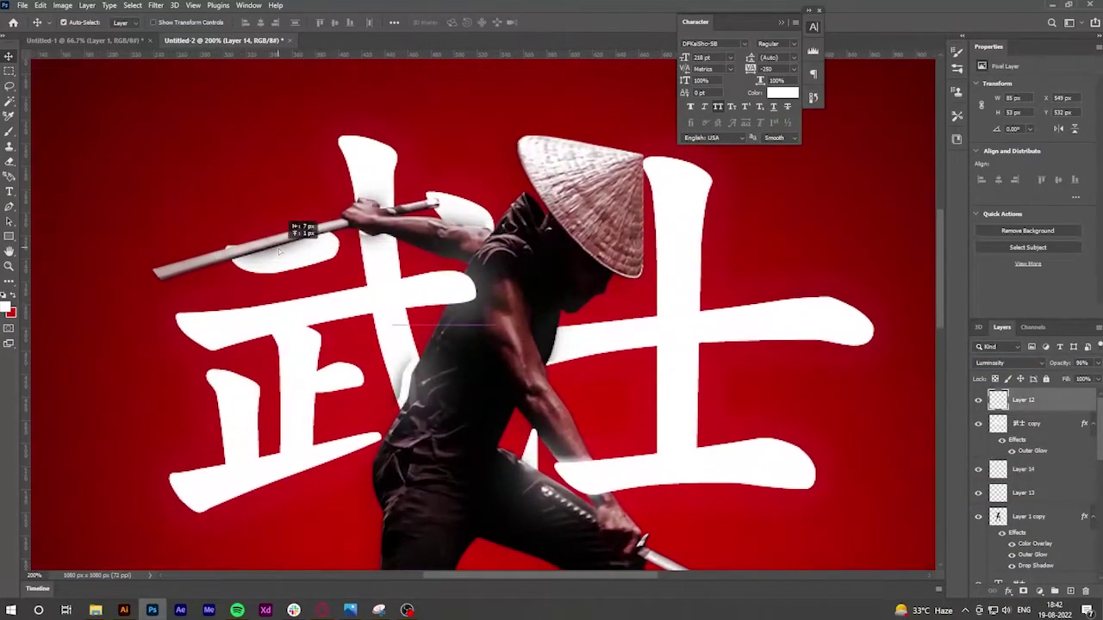
Soften Layer 12 with a Gaussian Blur and commit its transform
{"action": "left_click", "coordinate": [156, 5]}
{"action": "left_click", "coordinate": [310, 194]}
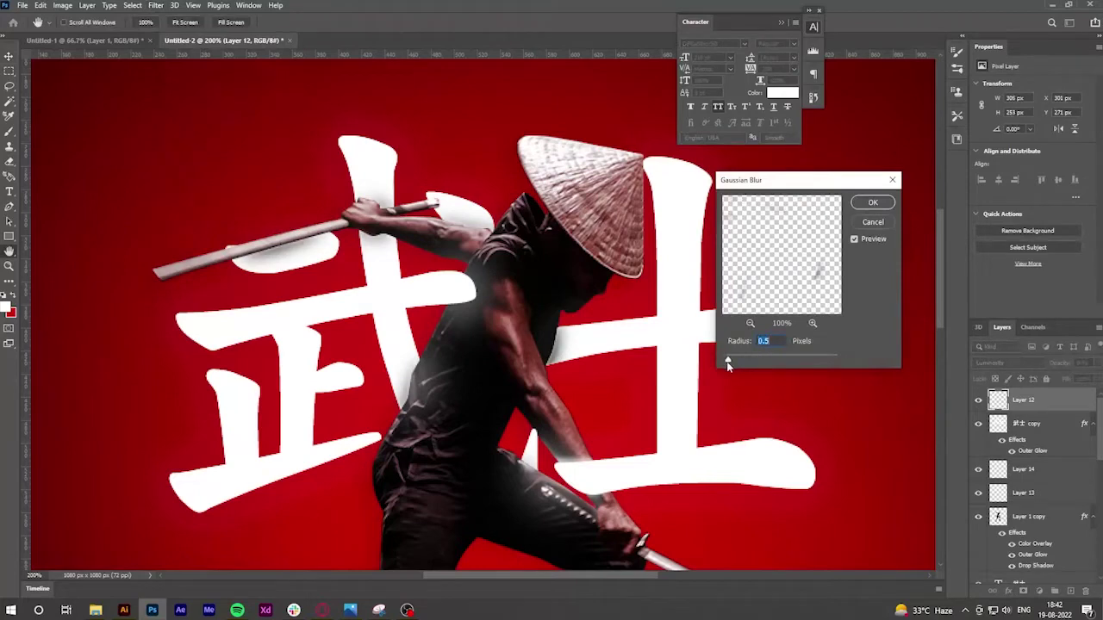
{"action": "left_click", "coordinate": [873, 203]}
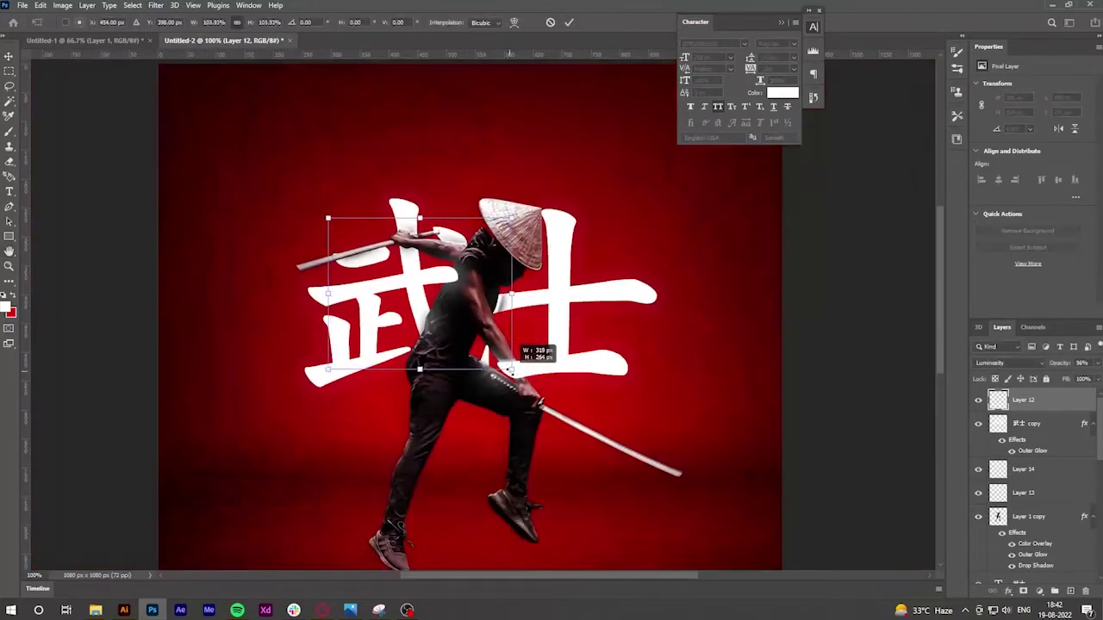
{"action": "left_click", "coordinate": [549, 23]}
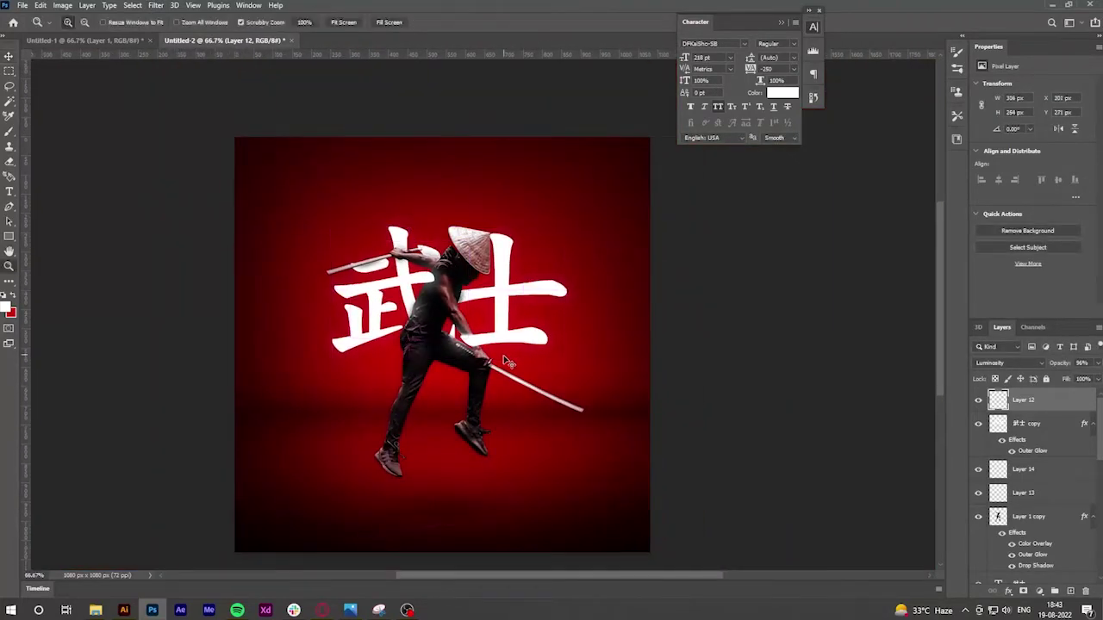
{"action": "key", "text": "ctrl+plus"}
{"action": "left_click_drag", "start_coordinate": [604, 466], "coordinate": [658, 480]}
Open the Filter Gallery and back out without applying a filter
{"action": "left_click", "coordinate": [155, 5]}
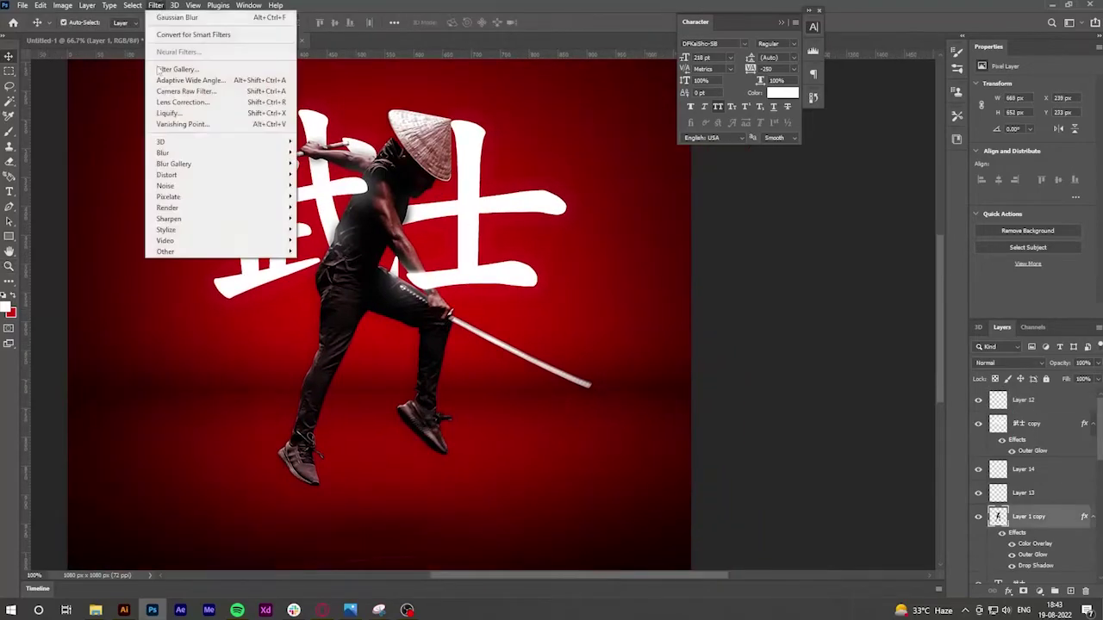
{"action": "left_click", "coordinate": [220, 74]}
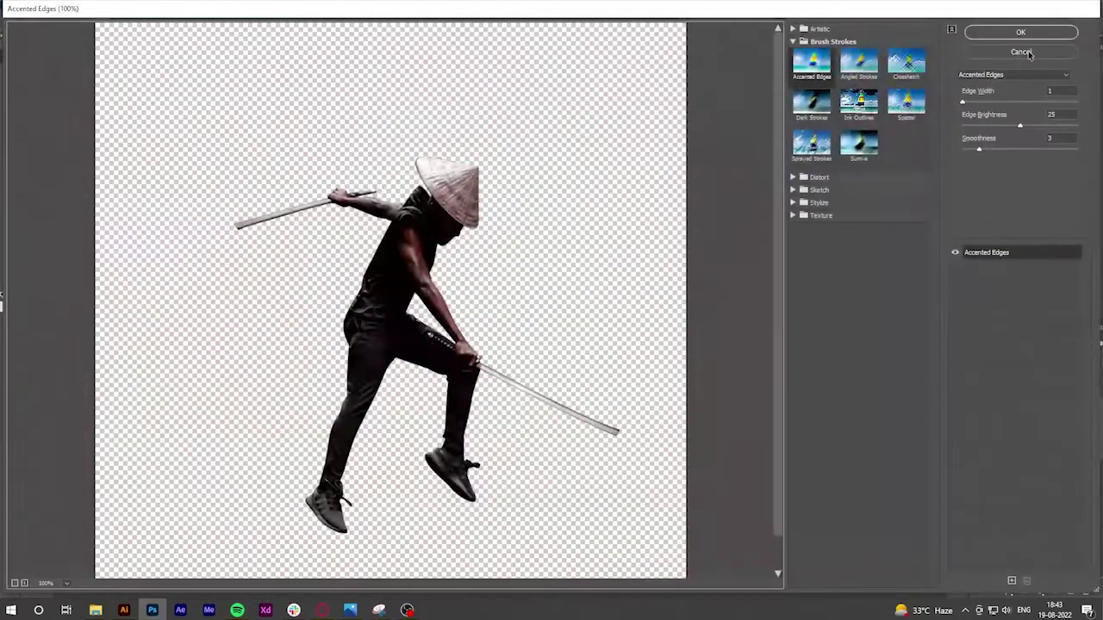
{"action": "key", "text": "Escape"}
{"action": "left_click", "coordinate": [155, 5]}
{"action": "left_click", "coordinate": [377, 4]}
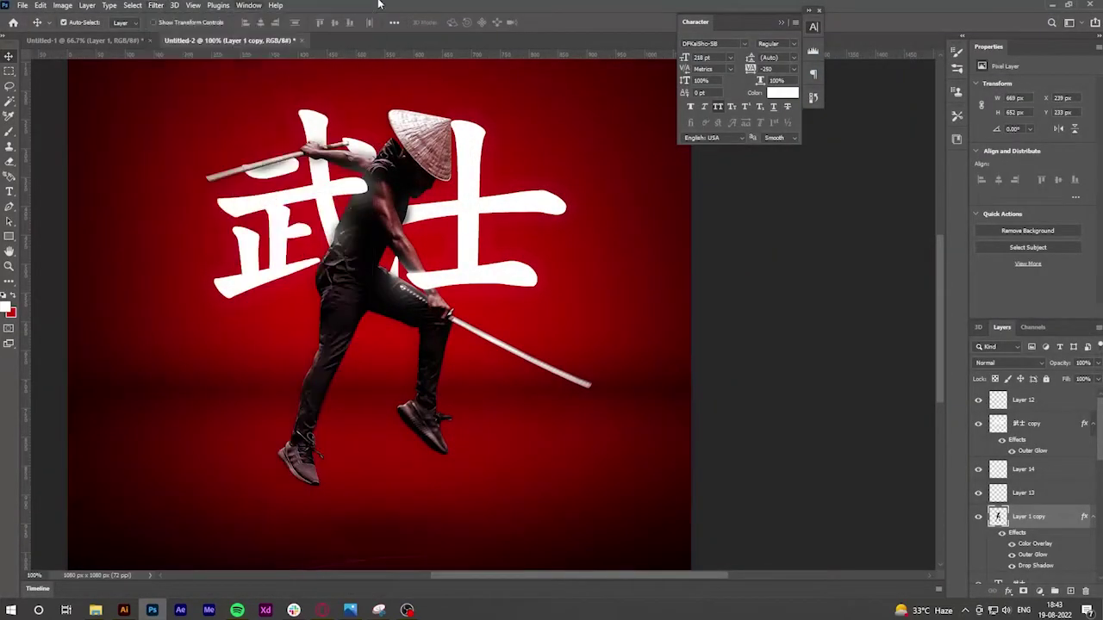
Select the samurai figure, contract the selection inward, then deselect
{"action": "key", "text": "alt+s"}
{"action": "key", "text": "Escape"}
{"action": "key", "text": "alt+s"}
{"action": "key", "text": "Escape"}
{"action": "left_click", "coordinate": [998, 517], "text": "ctrl"}
{"action": "left_click", "coordinate": [132, 5]}
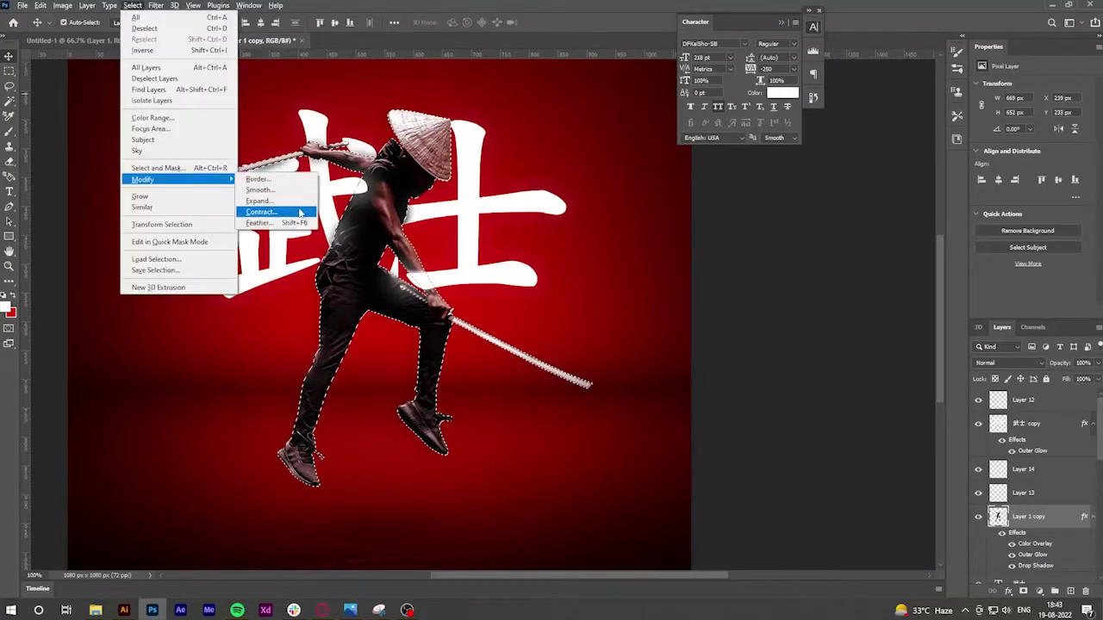
{"action": "left_click", "coordinate": [261, 211]}
{"action": "key", "text": "Return"}
{"action": "key", "text": "ctrl+d"}
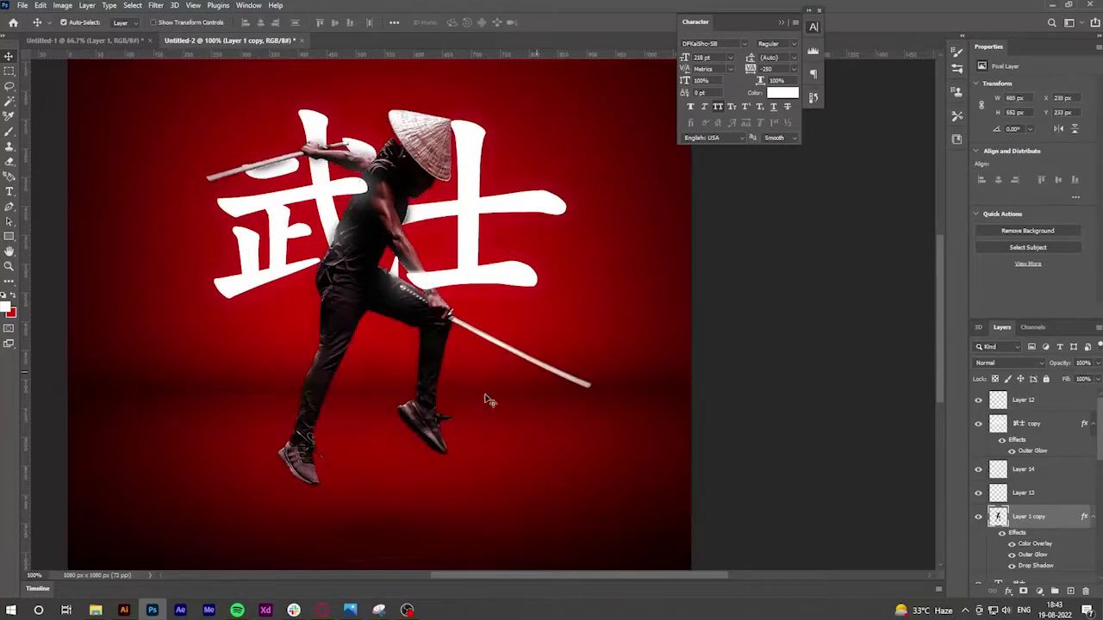
Fit the whole image in view and select the 武士 text layer
{"action": "key", "text": "ctrl+0"}
{"action": "scroll", "coordinate": [1025, 465], "scroll_direction": "down", "scroll_amount": 2}
{"action": "left_click", "coordinate": [1025, 513]}
Give the 武士 text a white Outer Glow in Normal mode at 25% opacity
{"action": "left_click", "coordinate": [1006, 592]}
{"action": "left_click", "coordinate": [1025, 564]}
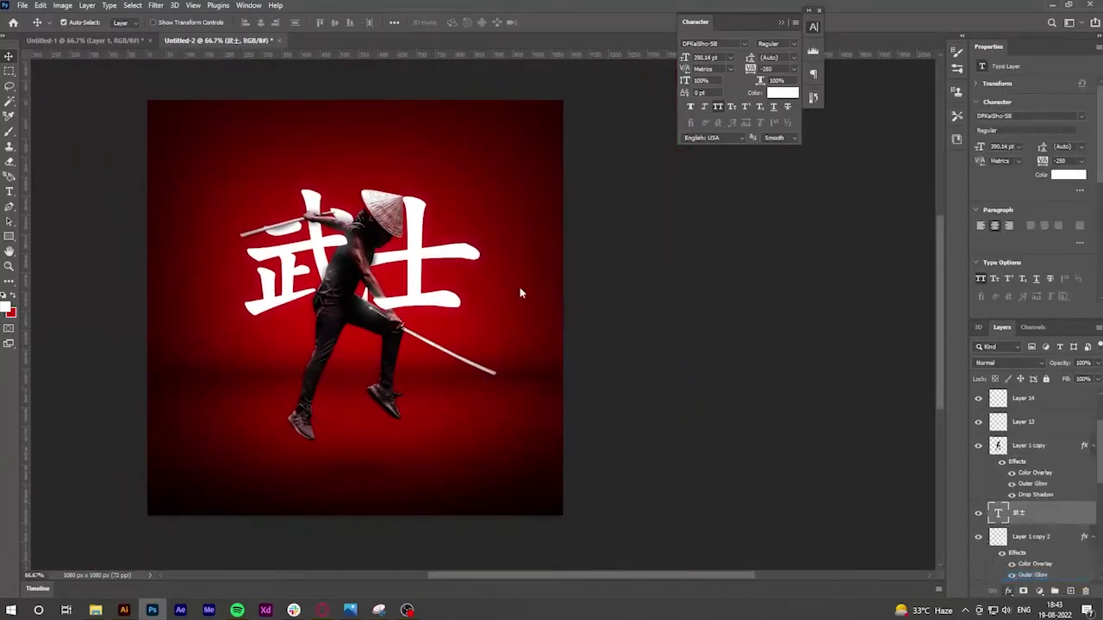
{"action": "left_click", "coordinate": [883, 199]}
{"action": "left_click_drag", "start_coordinate": [855, 218], "coordinate": [867, 218]}
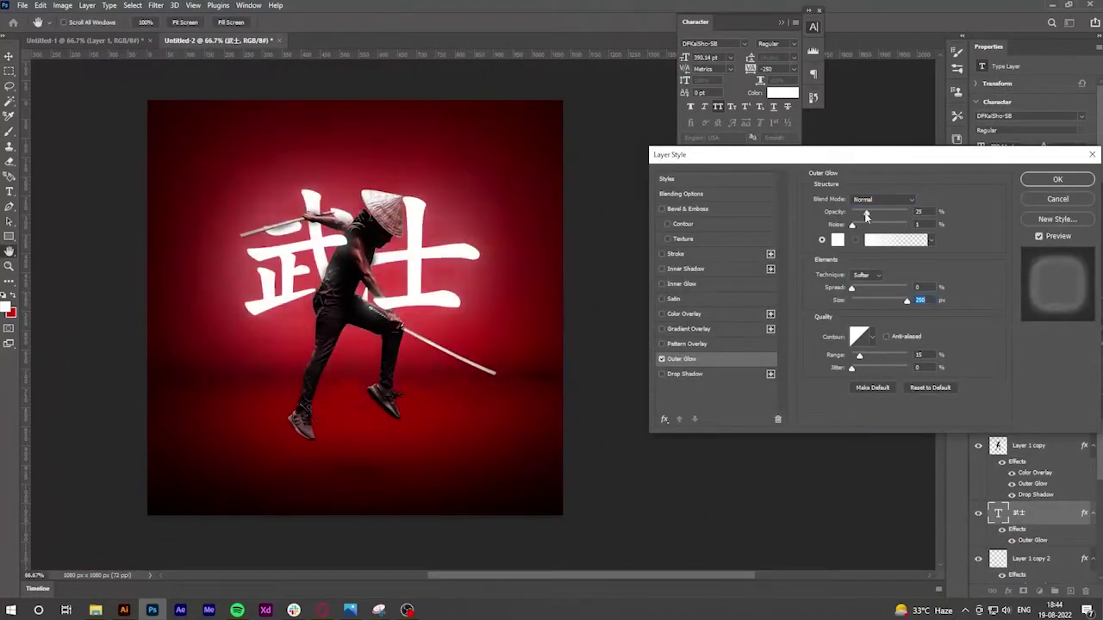
{"action": "left_click", "coordinate": [1057, 179]}
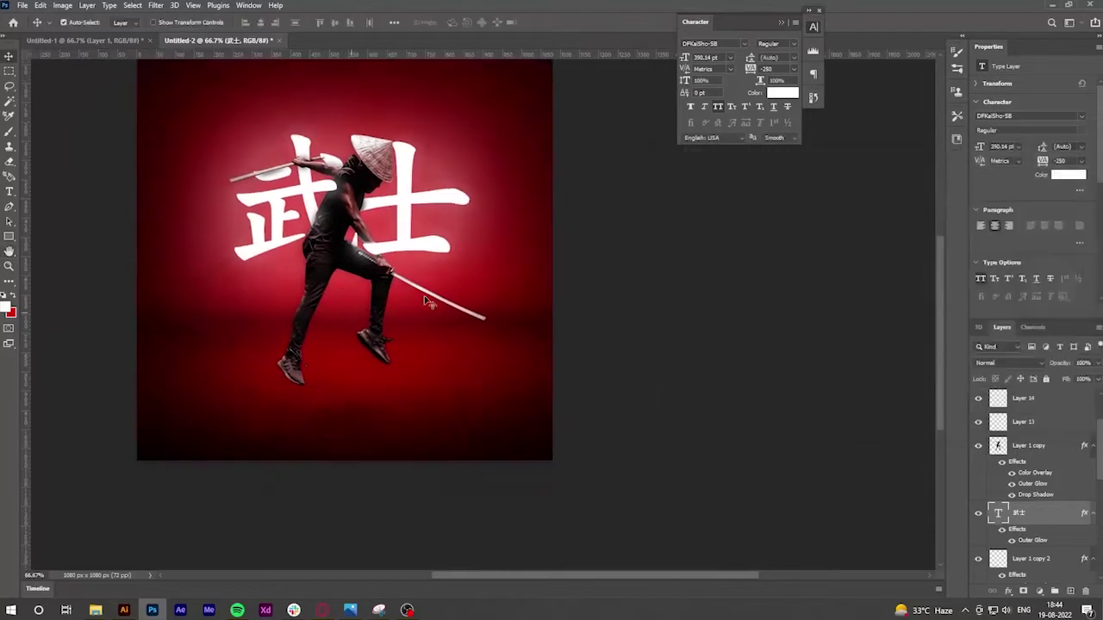
{"action": "scroll", "coordinate": [1034, 535], "scroll_direction": "down", "scroll_amount": 3}
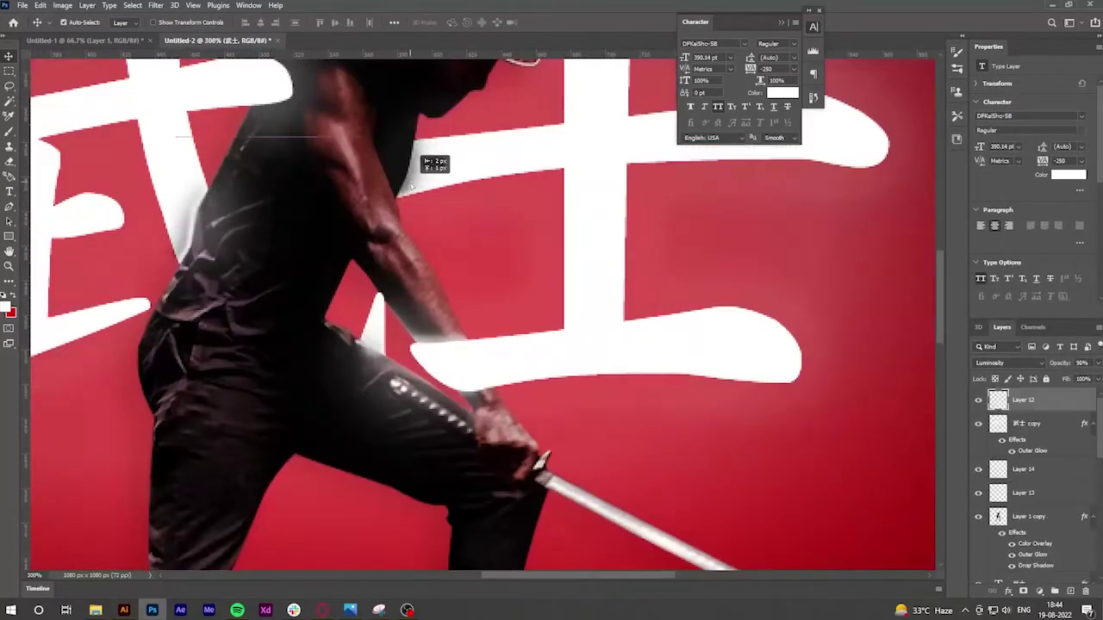
{"action": "key", "text": "e"}
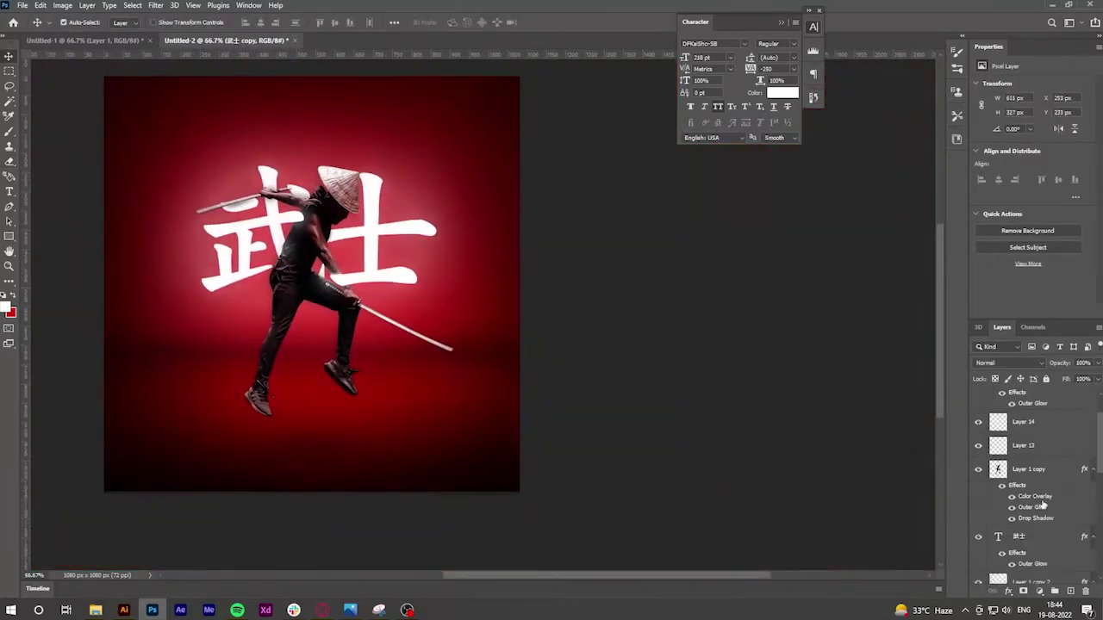
Move a 武士 text copy below the figure, flip it and squash it to about 55% height
{"action": "left_click", "coordinate": [1021, 538]}
{"action": "key", "text": "ctrl+t"}
{"action": "left_click_drag", "start_coordinate": [310, 233], "coordinate": [310, 362]}
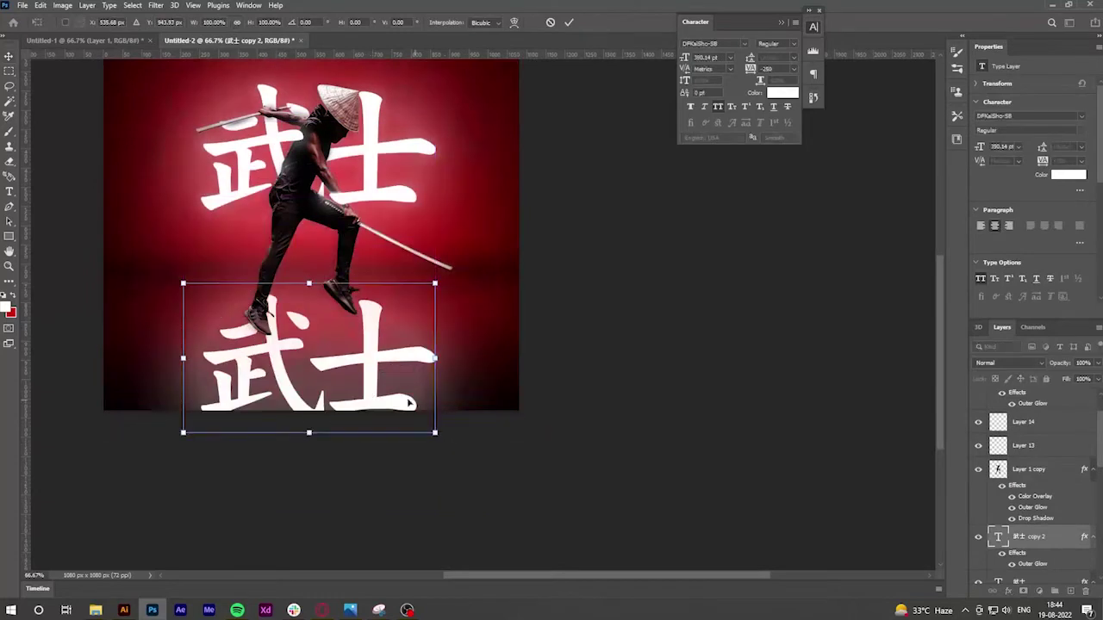
{"action": "left_click_drag", "start_coordinate": [448, 448], "coordinate": [356, 381]}
{"action": "right_click", "coordinate": [356, 381]}
{"action": "left_click", "coordinate": [444, 358]}
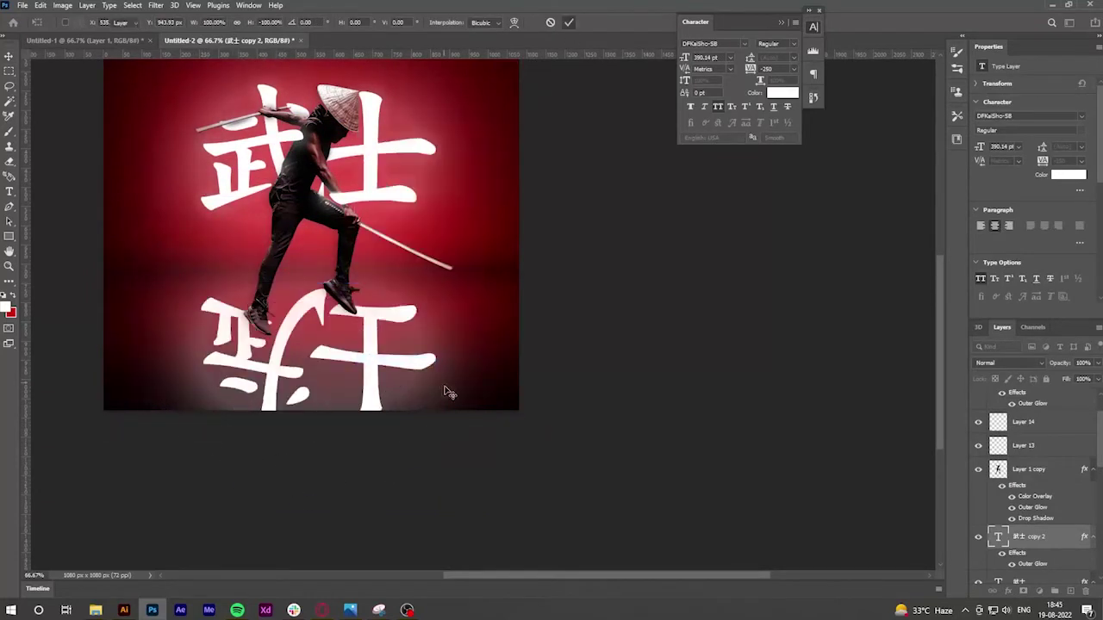
{"action": "left_click_drag", "start_coordinate": [311, 285], "coordinate": [311, 320]}
{"action": "left_click_drag", "start_coordinate": [361, 354], "coordinate": [365, 369]}
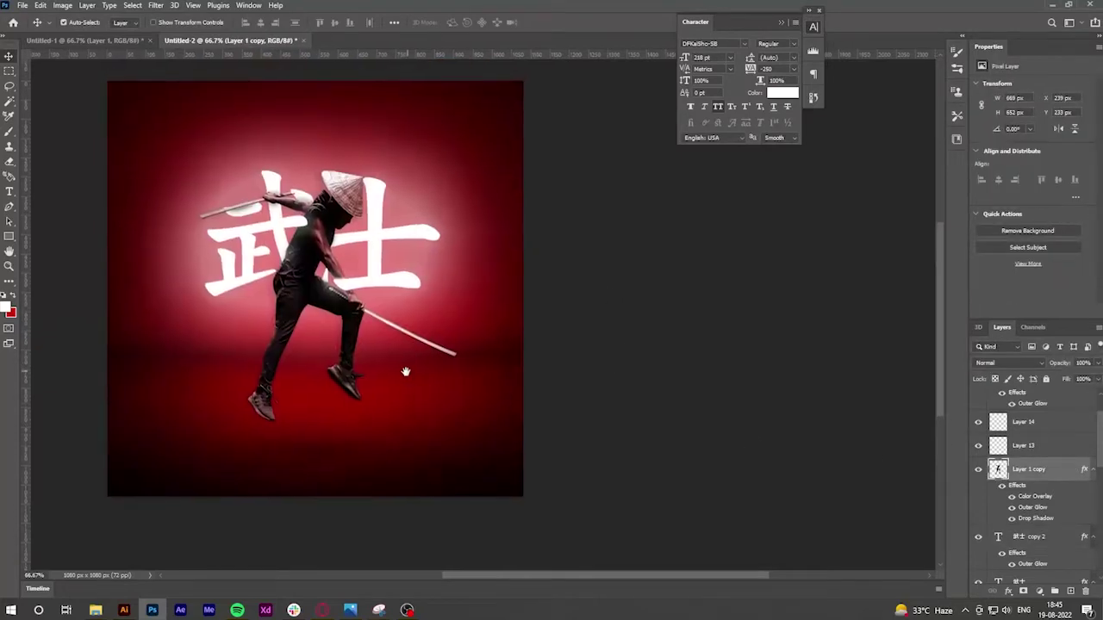
Enlarge the Layer 6 glow and set it to Luminosity blending
{"action": "scroll", "coordinate": [1034, 483], "scroll_direction": "down", "scroll_amount": 5}
{"action": "left_click", "coordinate": [1026, 476]}
{"action": "key", "text": "ctrl+t"}
{"action": "left_click_drag", "start_coordinate": [542, 522], "coordinate": [561, 490]}
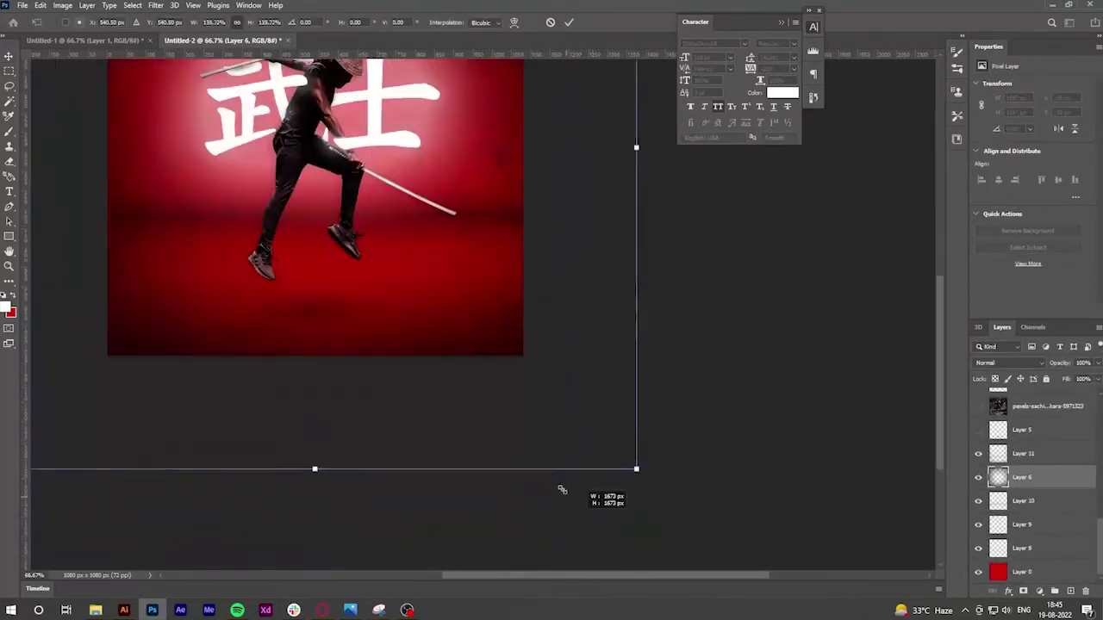
{"action": "left_click", "coordinate": [569, 23]}
{"action": "left_click", "coordinate": [1008, 363]}
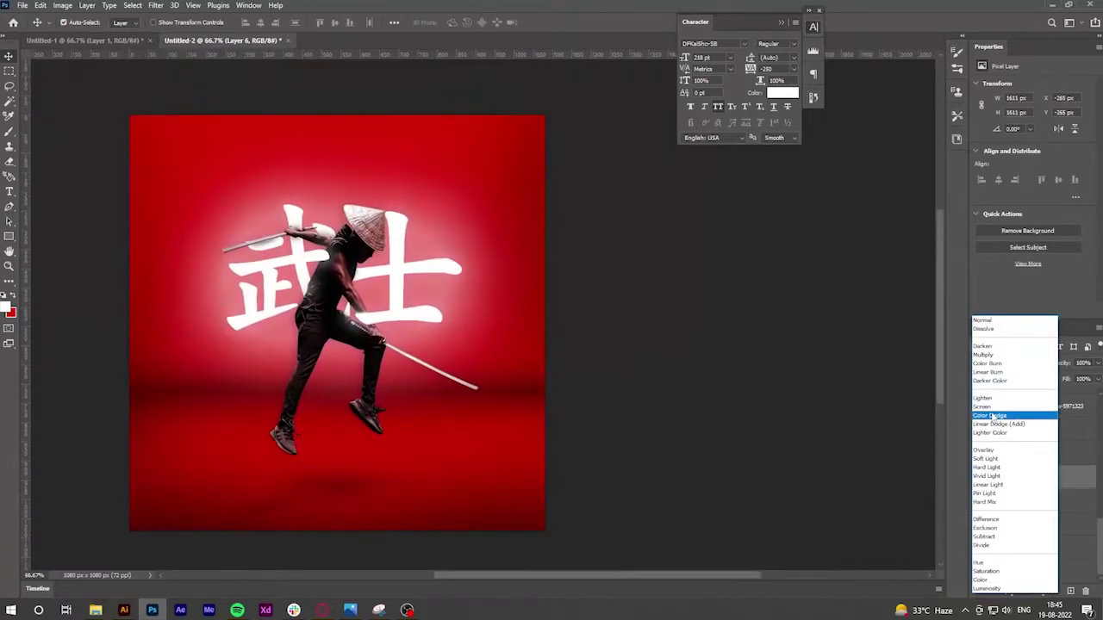
{"action": "left_click", "coordinate": [989, 588]}
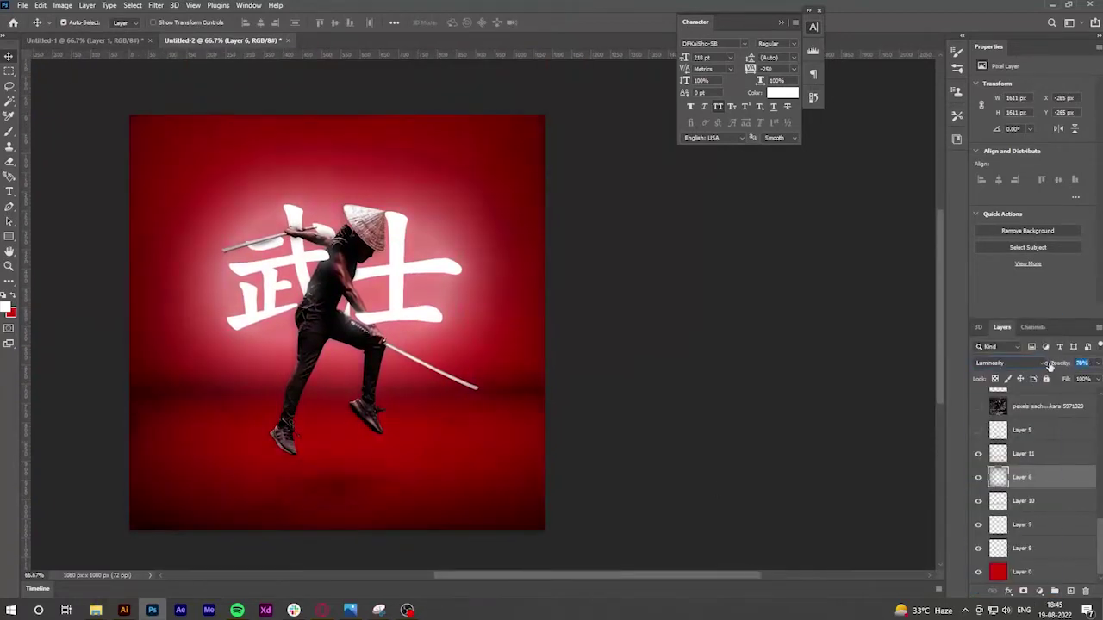
Hide the 武士 text layer and flip-squash the copy into a floor reflection
{"action": "left_click", "coordinate": [1031, 479]}
{"action": "left_click", "coordinate": [978, 448]}
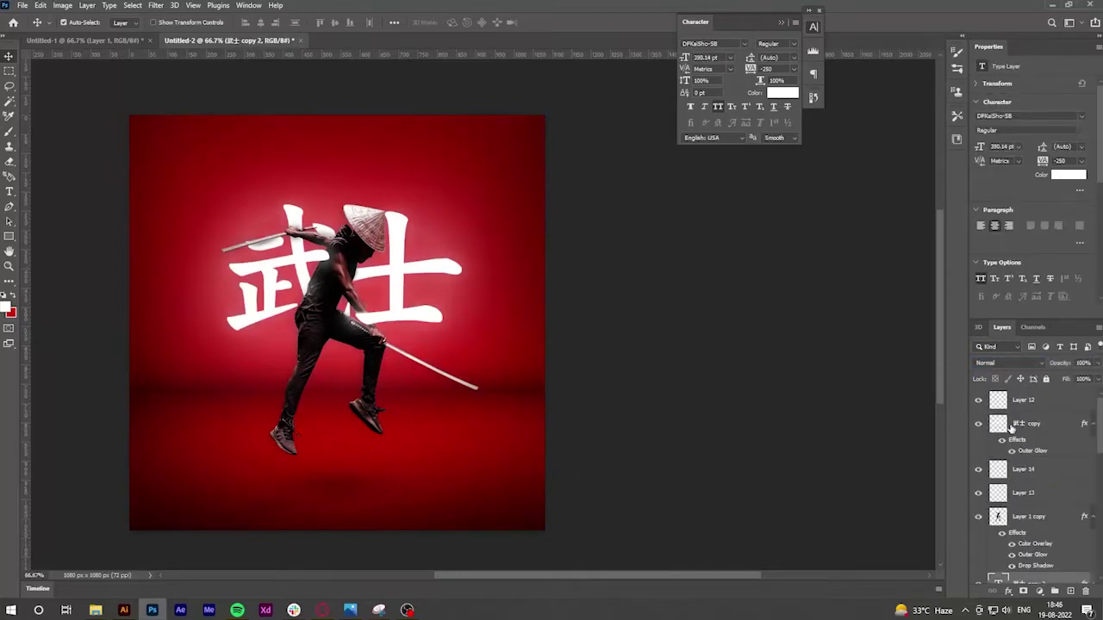
{"action": "left_click_drag", "start_coordinate": [446, 333], "coordinate": [306, 411]}
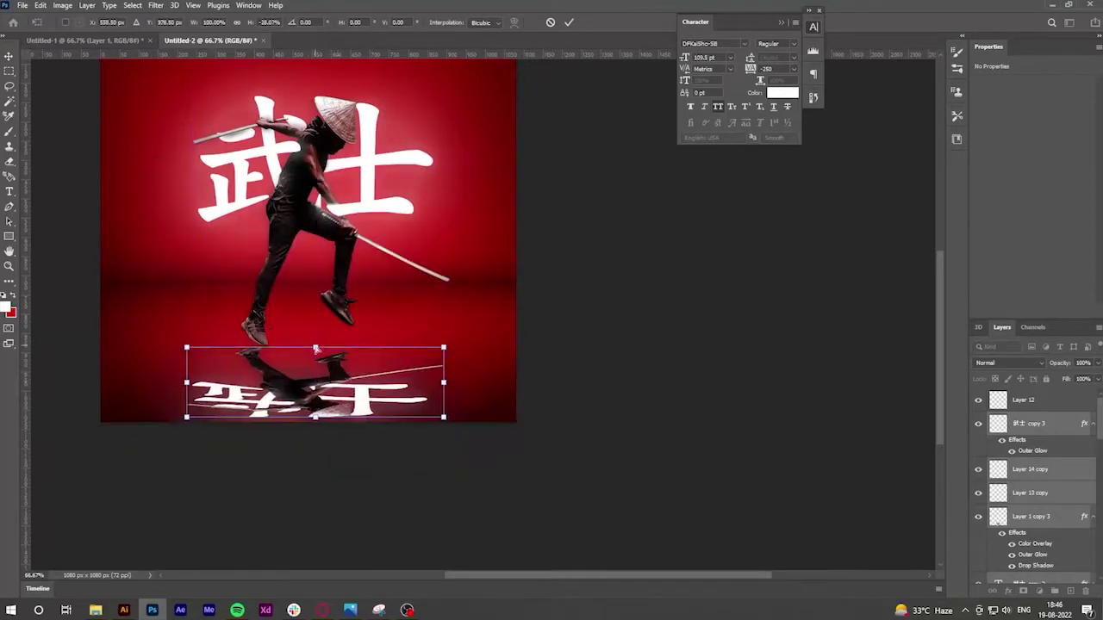
Position the reflection under the samurai's feet, then rasterize and merge the reflection layers
{"action": "left_click_drag", "start_coordinate": [312, 435], "coordinate": [341, 398]}
{"action": "key", "text": "Return"}
{"action": "right_click", "coordinate": [1021, 465]}
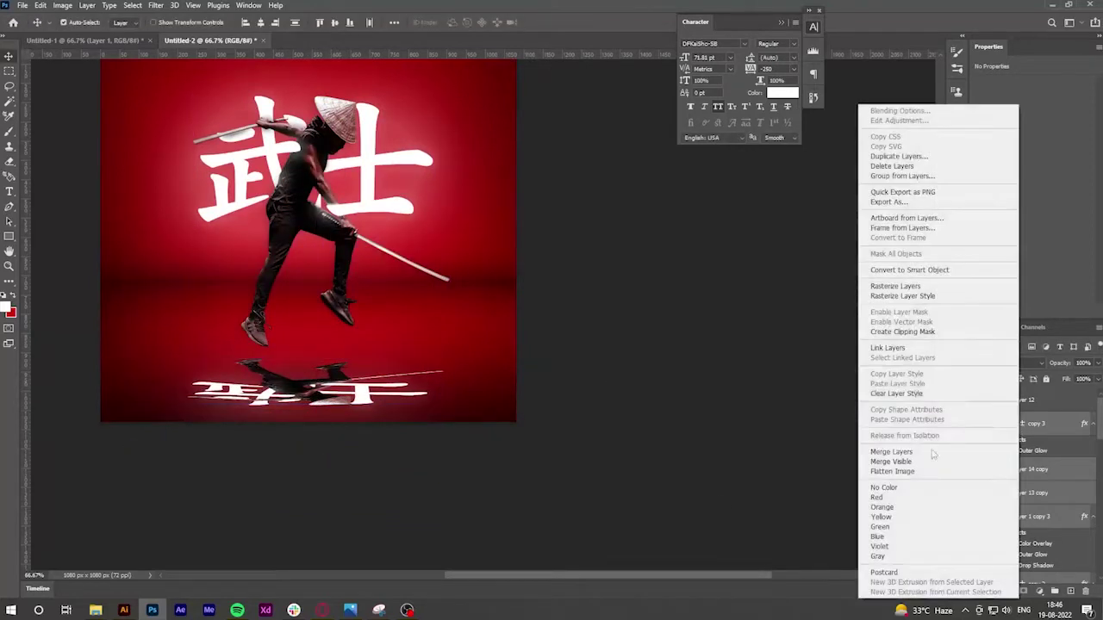
{"action": "left_click", "coordinate": [896, 287]}
{"action": "right_click", "coordinate": [991, 368]}
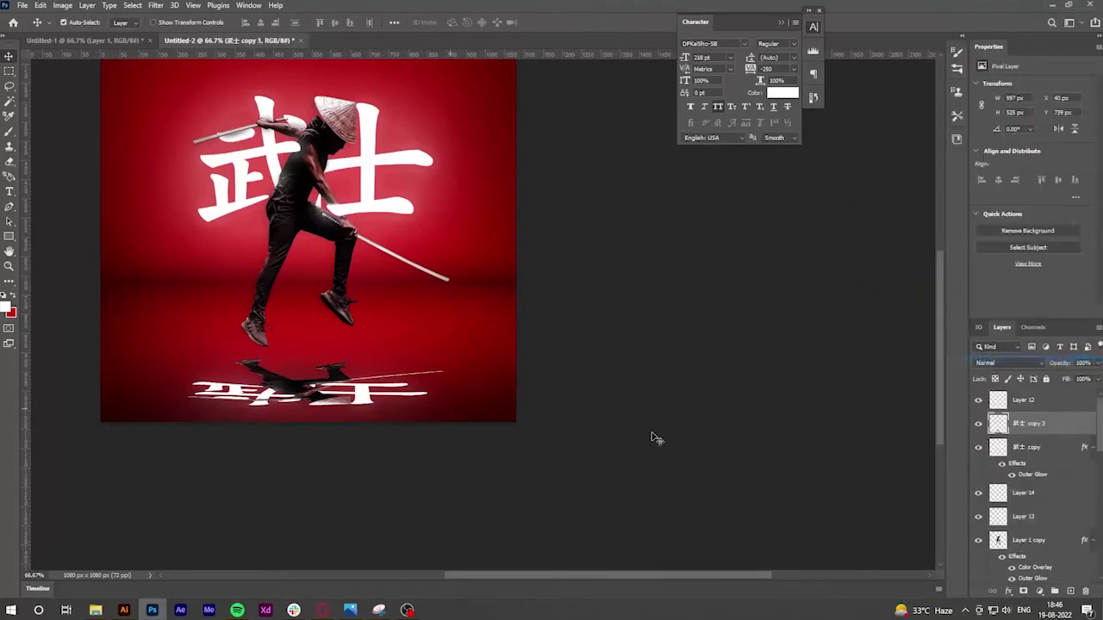
Add a black Color Overlay in Normal mode to the merged reflection
{"action": "left_click", "coordinate": [1010, 591]}
{"action": "left_click", "coordinate": [1034, 547]}
{"action": "left_click", "coordinate": [927, 200]}
{"action": "left_click", "coordinate": [787, 369]}
{"action": "left_click", "coordinate": [985, 202]}
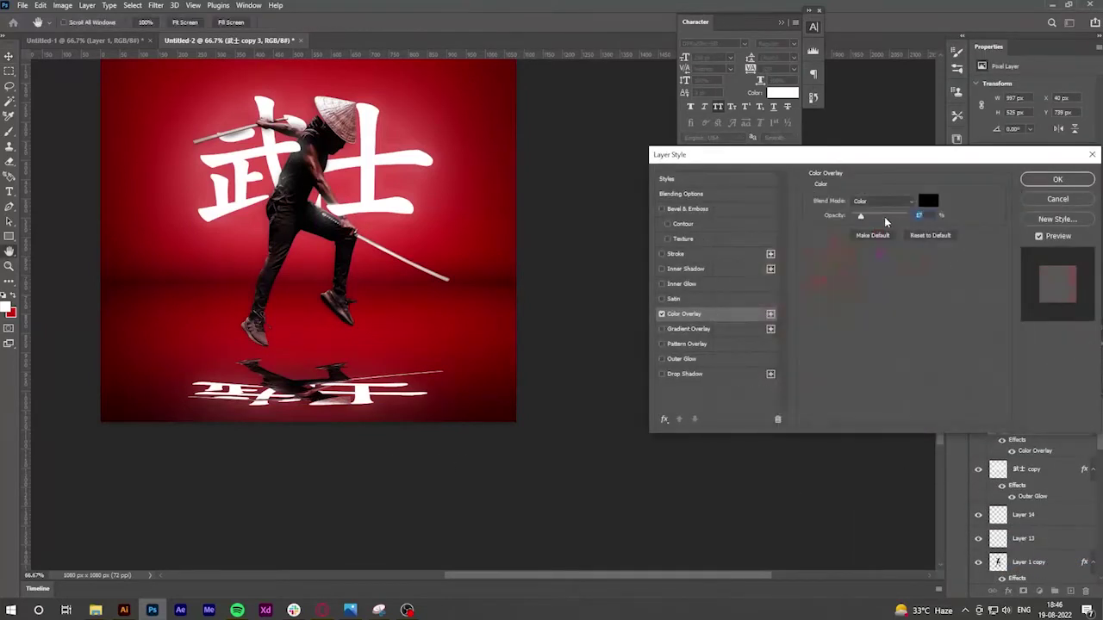
{"action": "left_click", "coordinate": [882, 200]}
{"action": "left_click", "coordinate": [879, 212]}
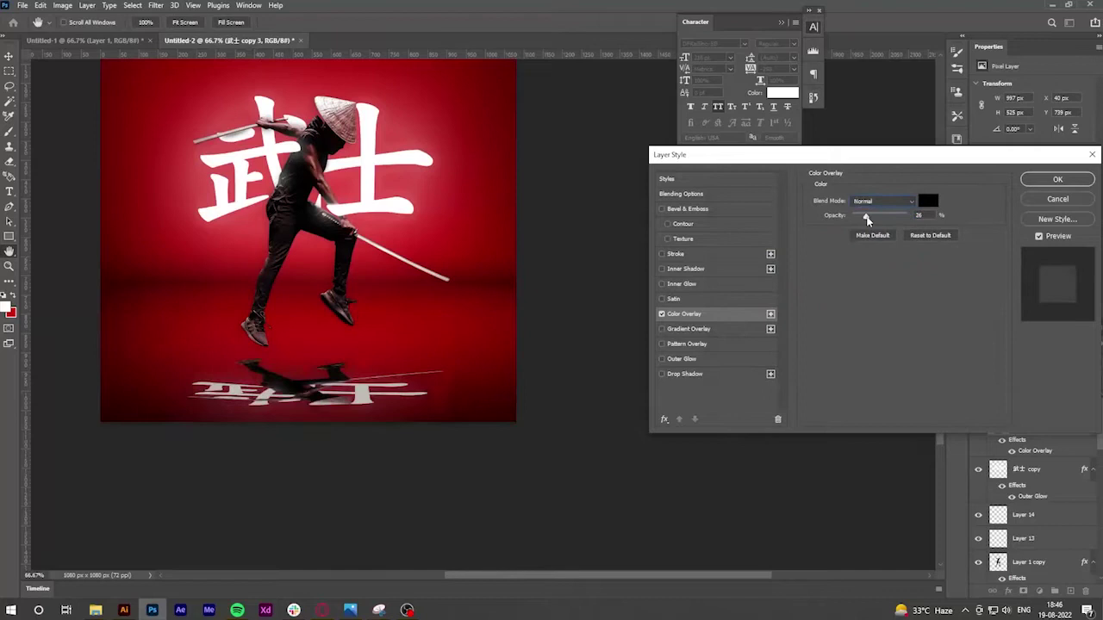
{"action": "left_click", "coordinate": [1058, 179]}
{"action": "key", "text": "ctrl+minus"}
{"action": "scroll", "coordinate": [1016, 456], "scroll_direction": "down", "scroll_amount": 5}
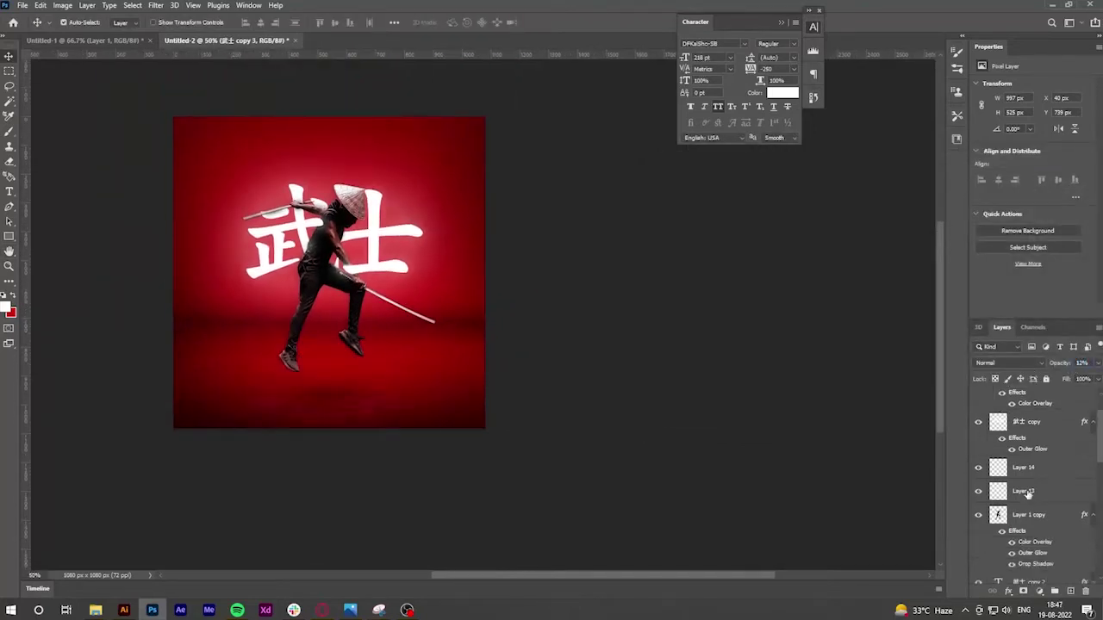
{"action": "scroll", "coordinate": [1020, 525], "scroll_direction": "down", "scroll_amount": 5}
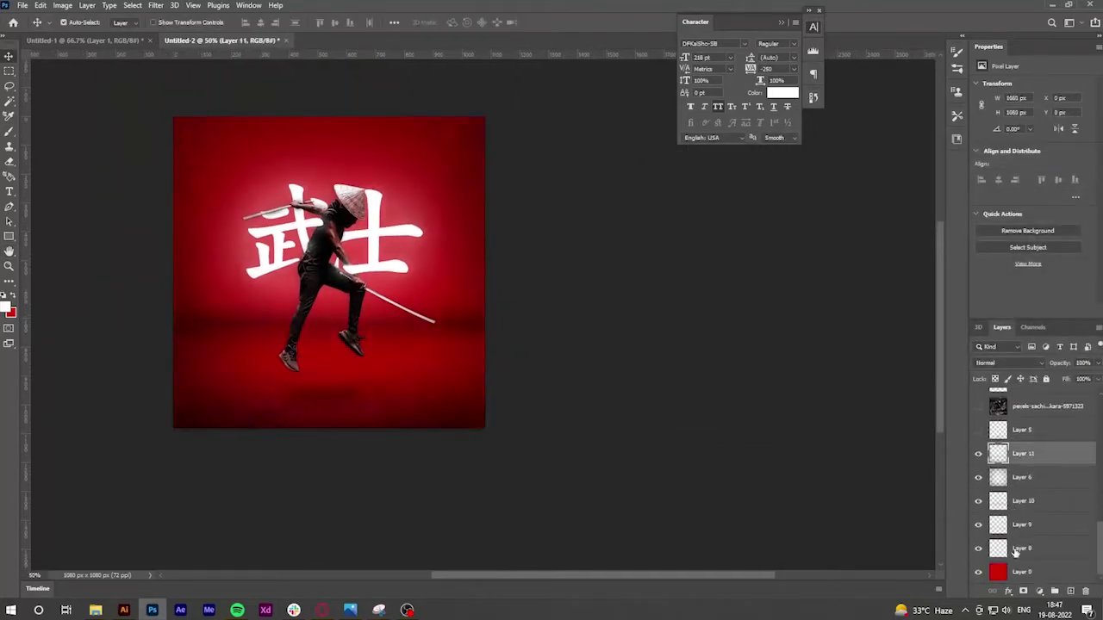
Select the reflection layer and stretch it larger with Free Transform
{"action": "left_click", "coordinate": [250, 433]}
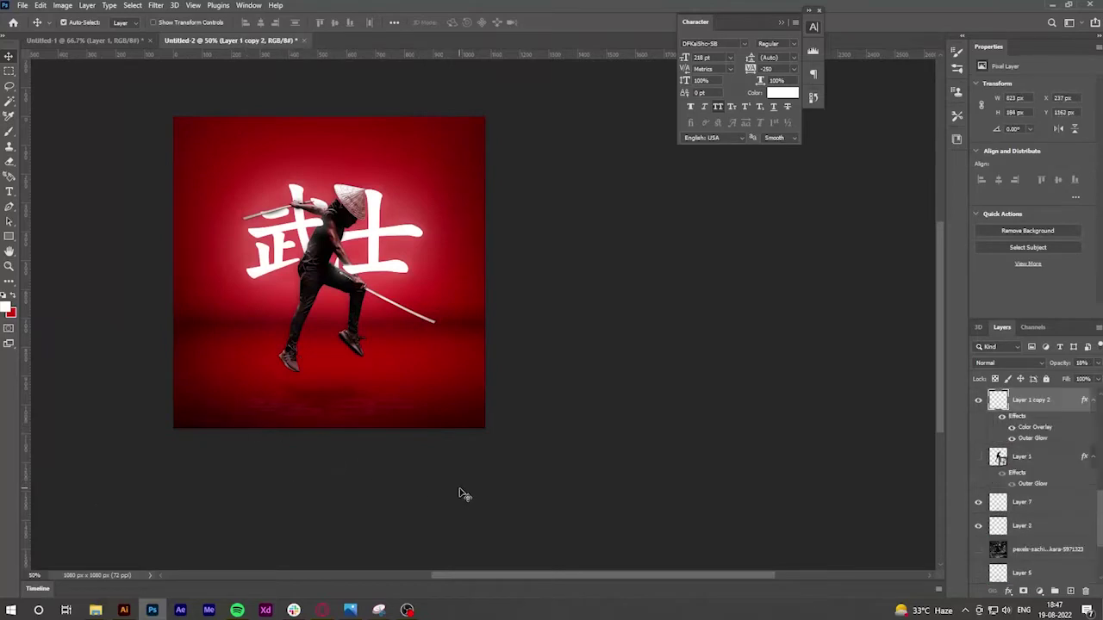
{"action": "left_click", "coordinate": [323, 401]}
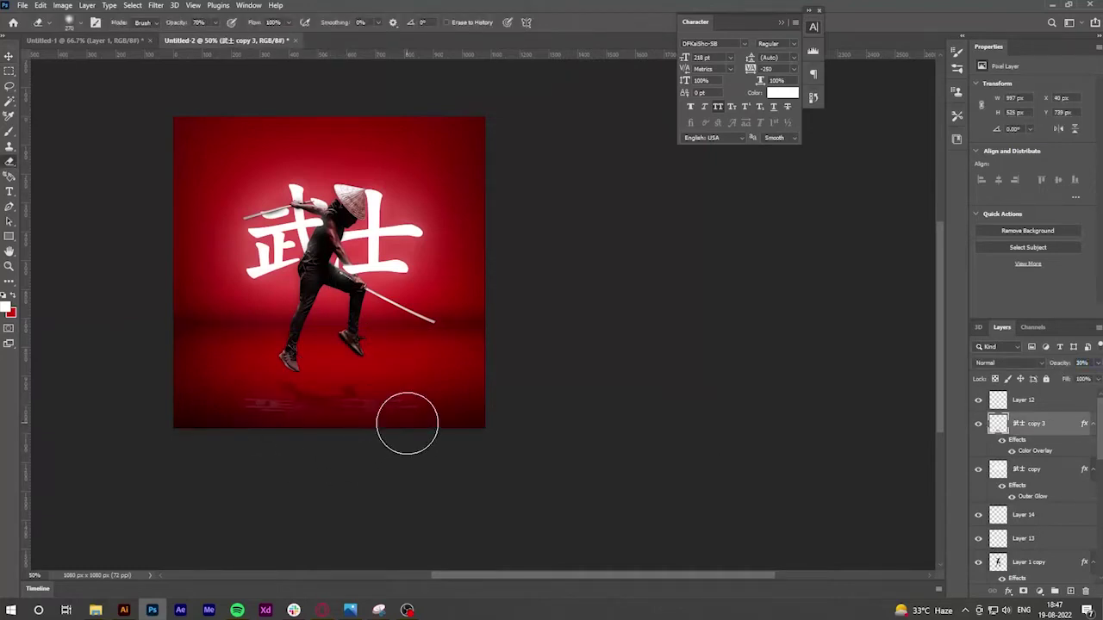
{"action": "scroll", "coordinate": [348, 424], "scroll_direction": "up", "scroll_amount": 2}
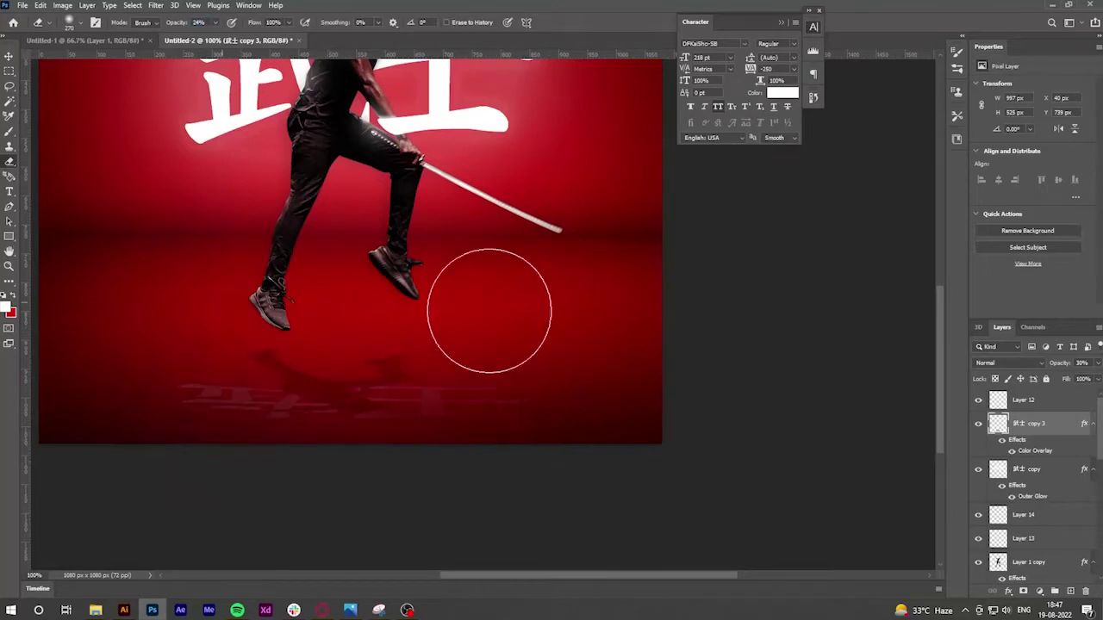
{"action": "key", "text": "ctrl+t"}
{"action": "scroll", "coordinate": [357, 419], "scroll_direction": "down", "scroll_amount": 3}
{"action": "scroll", "coordinate": [468, 445], "scroll_direction": "up", "scroll_amount": 2}
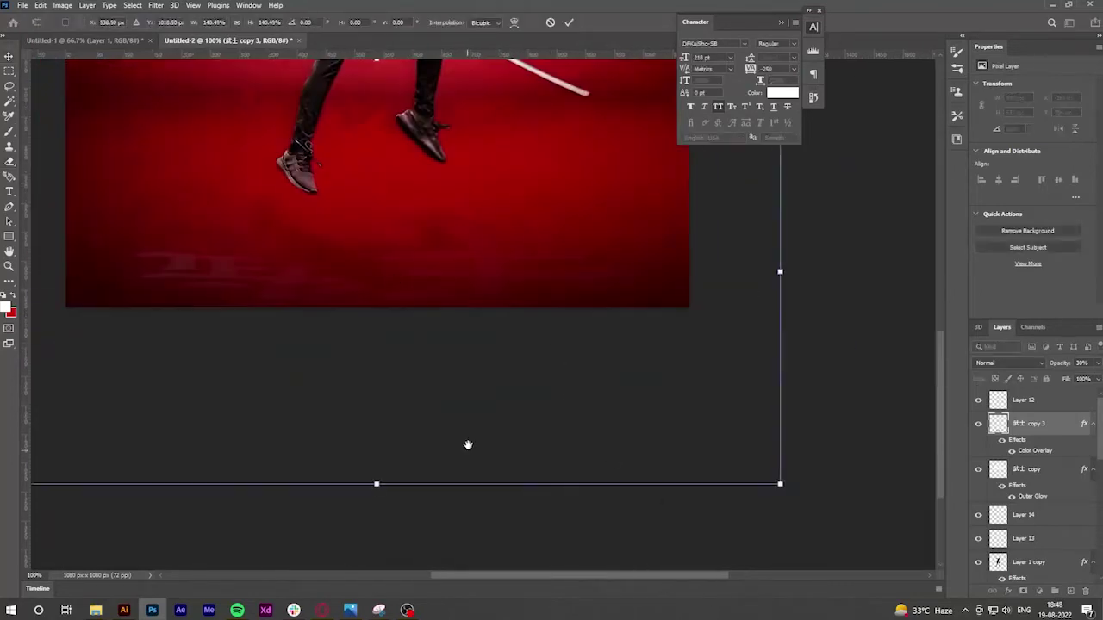
{"action": "scroll", "coordinate": [410, 283], "scroll_direction": "down", "scroll_amount": 1}
{"action": "left_click_drag", "start_coordinate": [660, 505], "coordinate": [684, 468]}
{"action": "key", "text": "Return"}
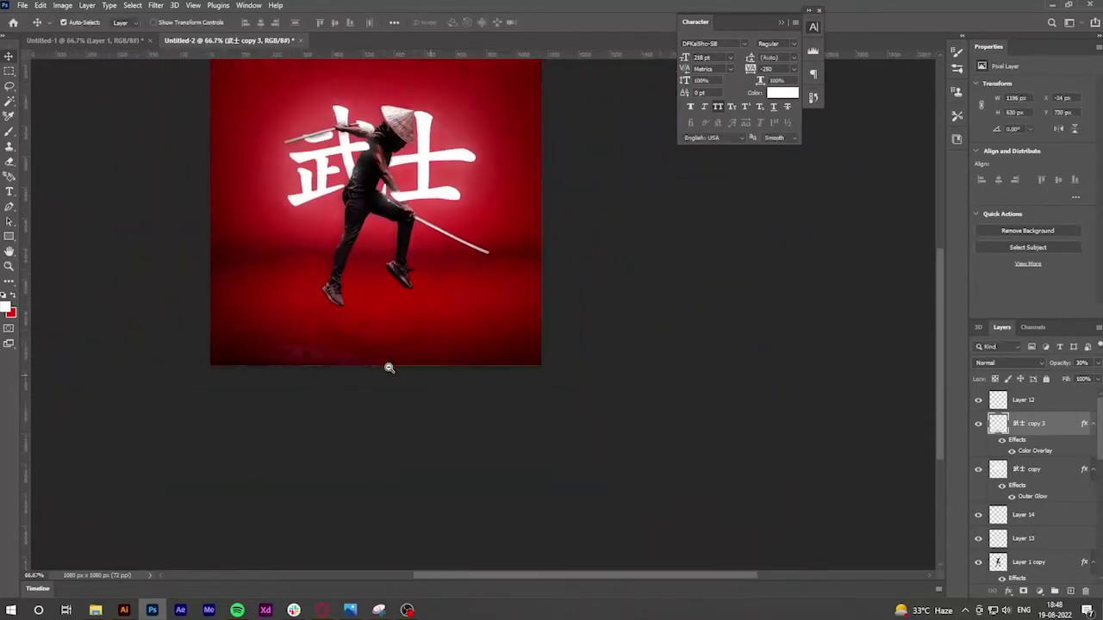
{"action": "scroll", "coordinate": [399, 455], "scroll_direction": "up", "scroll_amount": 1}
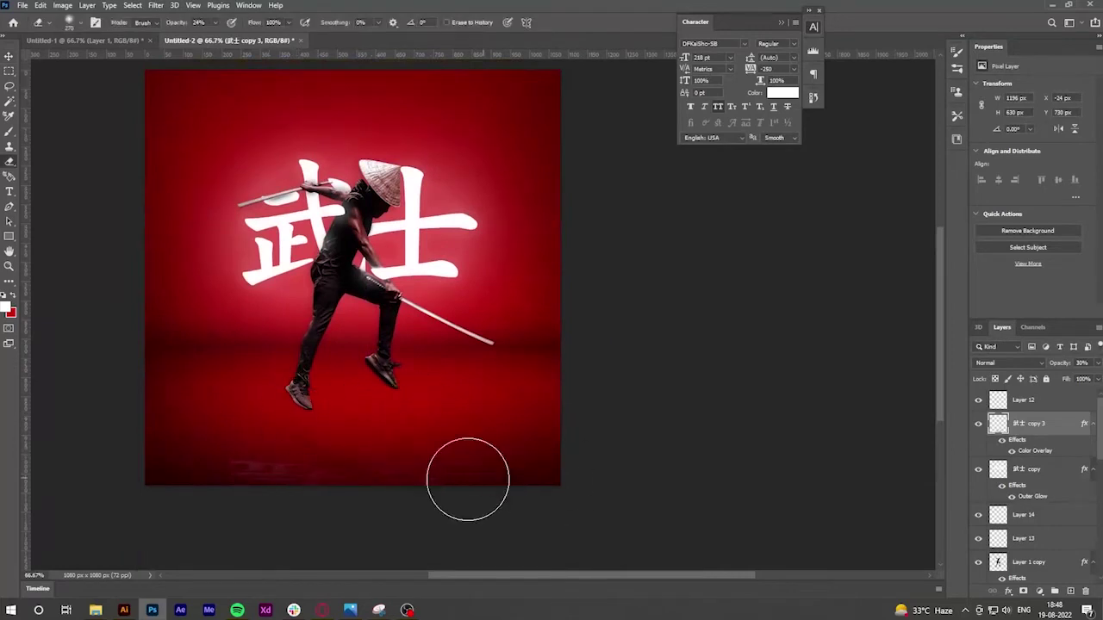
{"action": "scroll", "coordinate": [1061, 523], "scroll_direction": "down", "scroll_amount": 5}
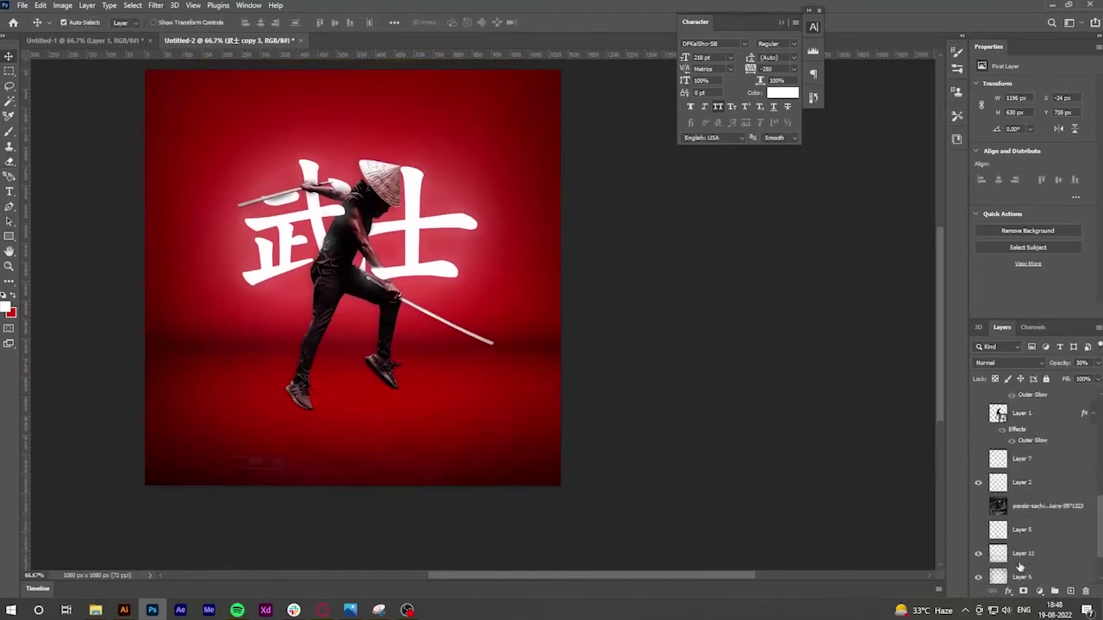
{"action": "left_click", "coordinate": [1022, 503]}
Choose a soft brush and set black as the painting colour
{"action": "right_click", "coordinate": [398, 390]}
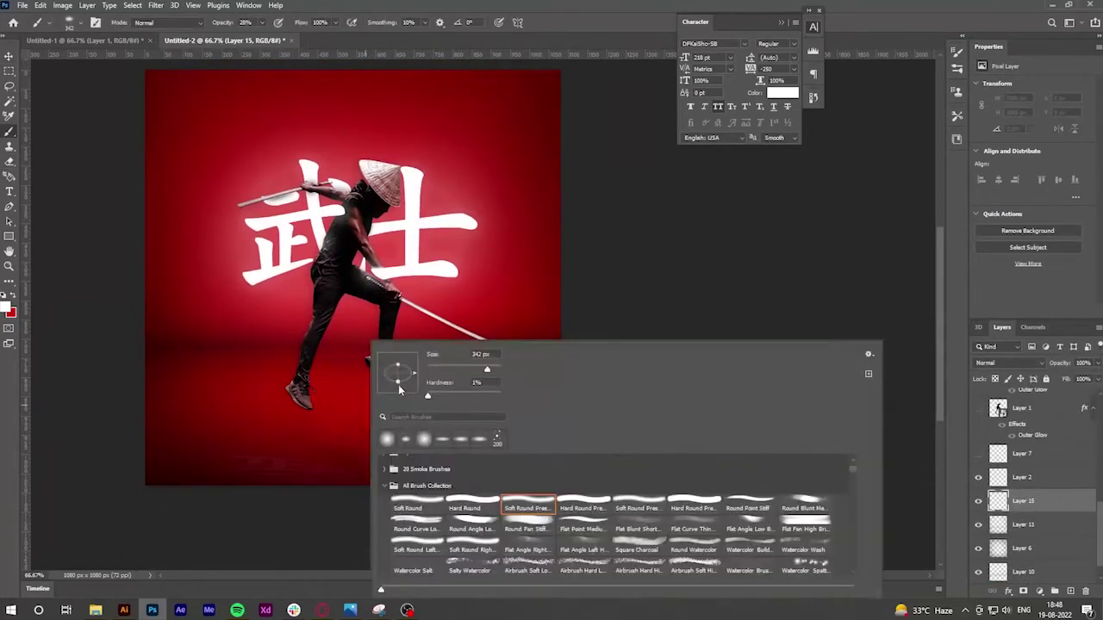
{"action": "key", "text": "Return"}
{"action": "left_click", "coordinate": [312, 425]}
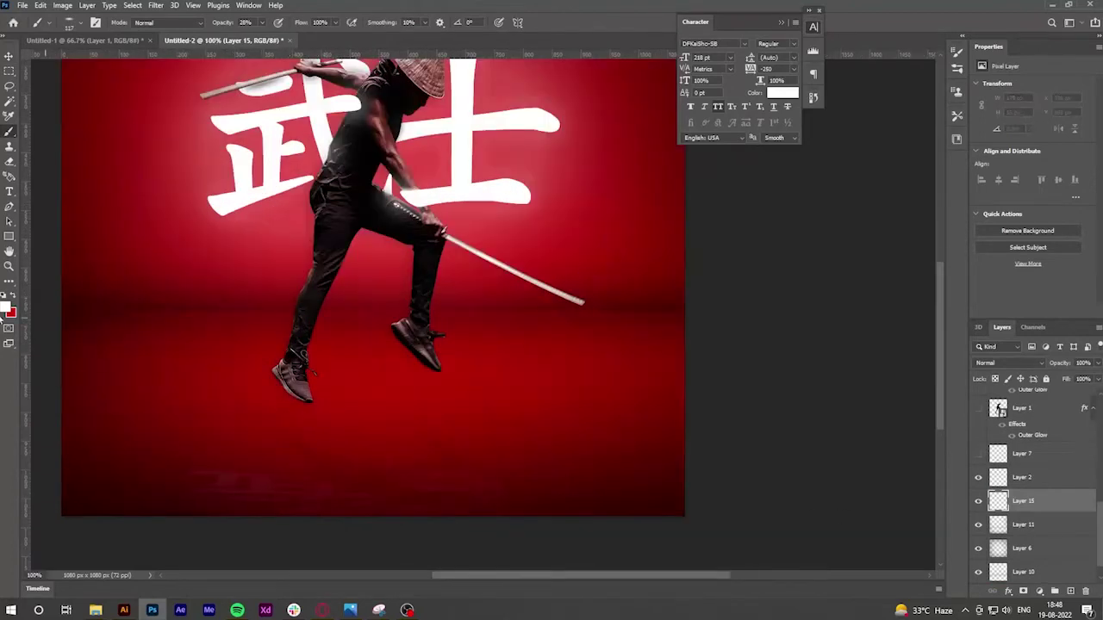
{"action": "left_click", "coordinate": [7, 307]}
{"action": "left_click", "coordinate": [979, 222]}
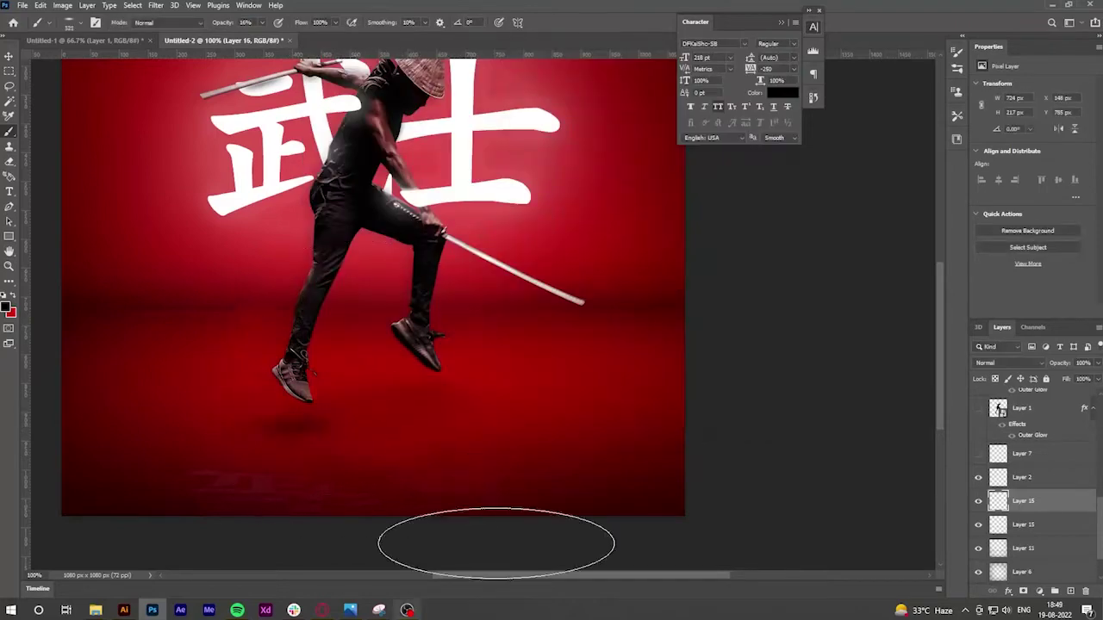
{"action": "scroll", "coordinate": [496, 543], "scroll_direction": "down", "scroll_amount": 1}
Shift the selected composition layers slightly upward and show the 武士 copy glow layer
{"action": "key", "text": "v"}
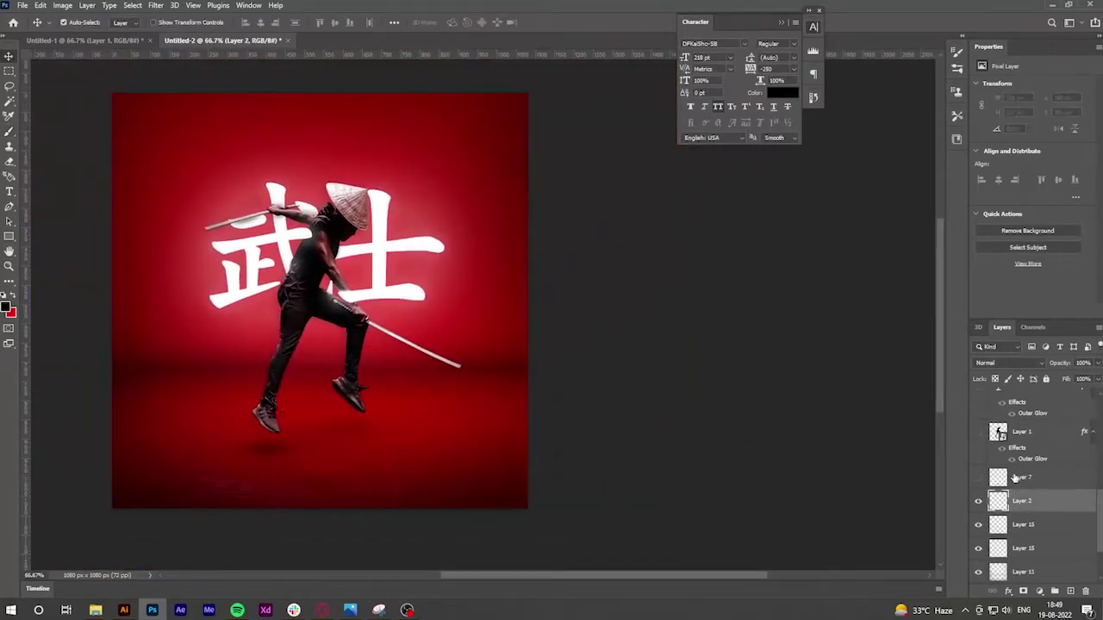
{"action": "key", "text": "ctrl+alt+a"}
{"action": "key", "text": "ctrl+t"}
{"action": "mouse_move", "coordinate": [317, 255]}
{"action": "left_mouse_down"}
{"action": "mouse_move", "coordinate": [317, 279]}
{"action": "mouse_move", "coordinate": [317, 263]}
{"action": "left_mouse_up"}
{"action": "key", "text": "Return"}
{"action": "left_click", "coordinate": [1028, 562]}
{"action": "scroll", "coordinate": [1027, 482], "scroll_direction": "down", "scroll_amount": 1}
{"action": "scroll", "coordinate": [1027, 477], "scroll_direction": "up", "scroll_amount": 1}
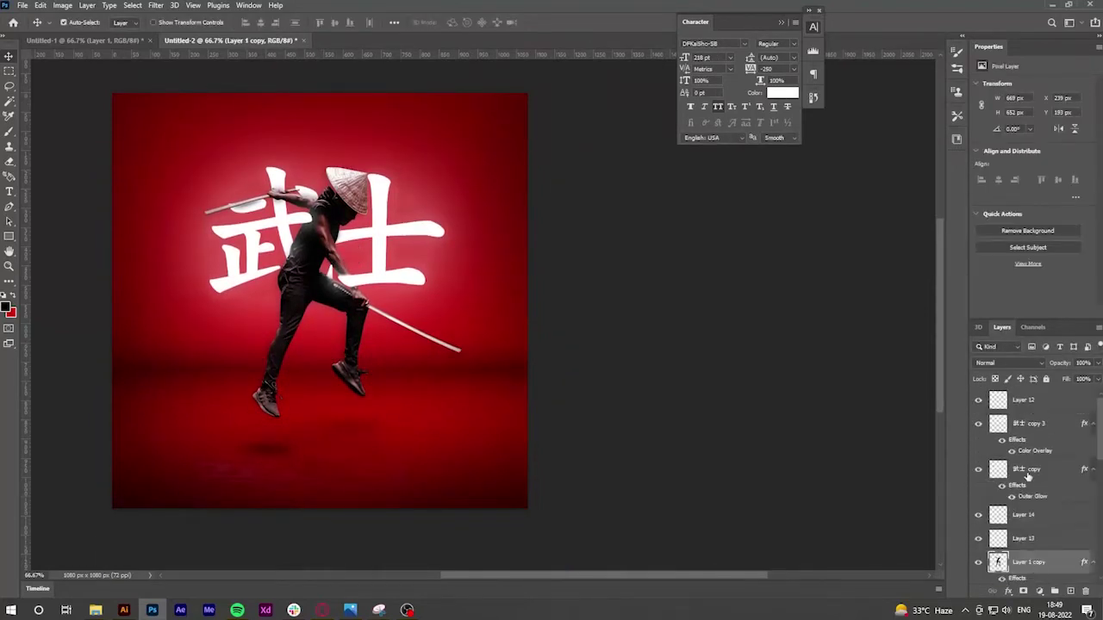
{"action": "left_click", "coordinate": [977, 472]}
{"action": "scroll", "coordinate": [1021, 509], "scroll_direction": "down", "scroll_amount": 1}
Set Layer 10's blend mode to Color
{"action": "scroll", "coordinate": [982, 478], "scroll_direction": "down", "scroll_amount": 3}
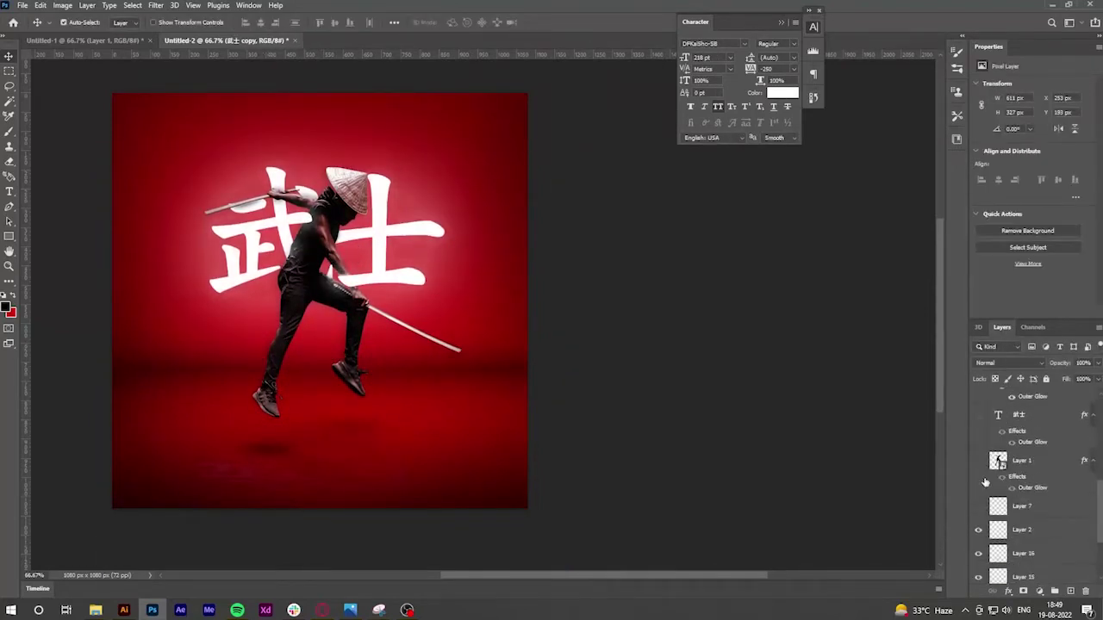
{"action": "scroll", "coordinate": [991, 521], "scroll_direction": "down", "scroll_amount": 1}
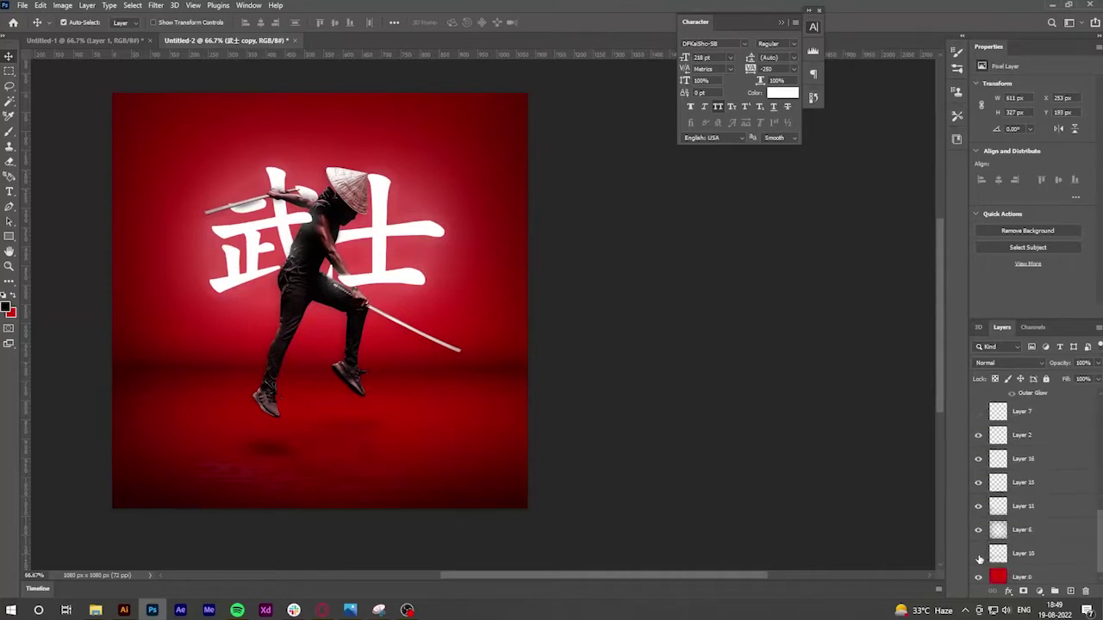
{"action": "left_click", "coordinate": [1017, 362]}
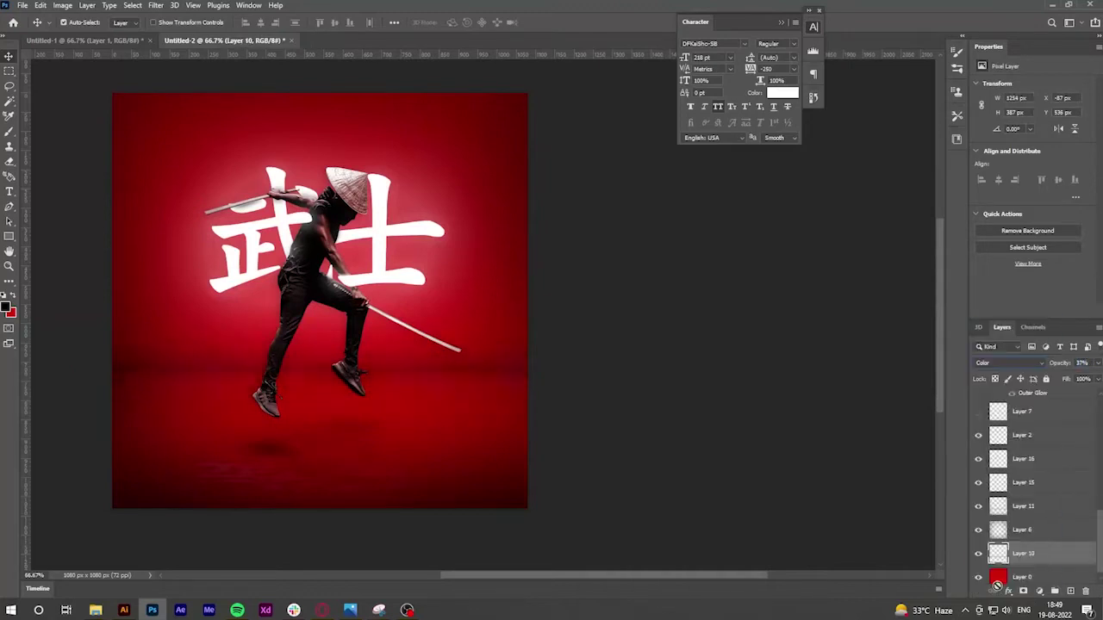
{"action": "left_click", "coordinate": [996, 592]}
Preview a Gaussian Blur without applying it, and nudge the reflection slightly lower
{"action": "left_click", "coordinate": [155, 6]}
{"action": "left_click", "coordinate": [327, 194]}
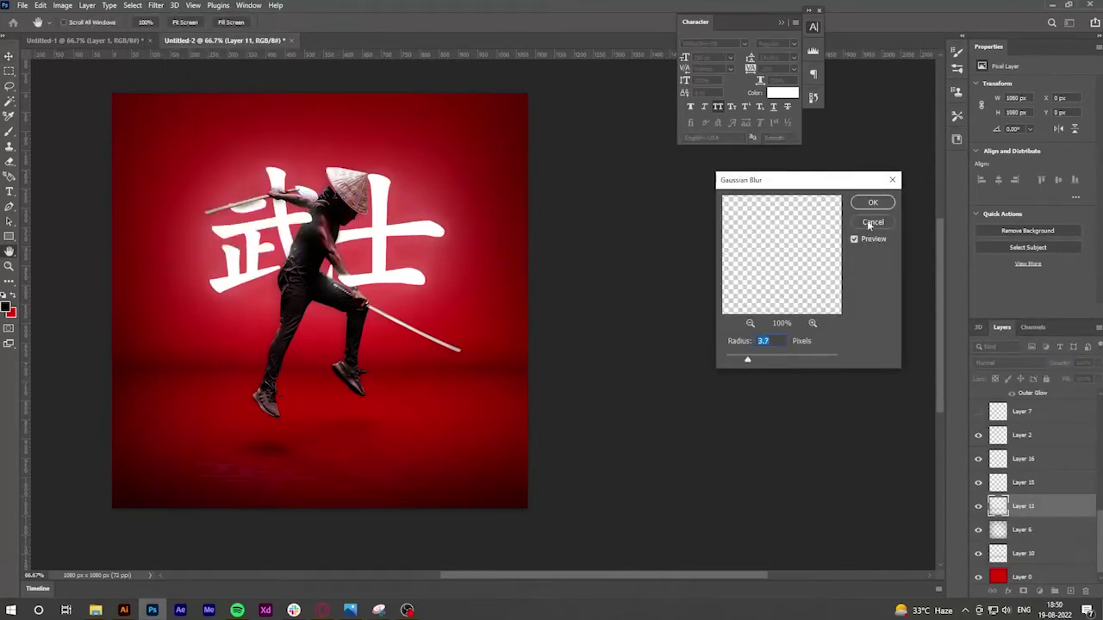
{"action": "left_click", "coordinate": [872, 222]}
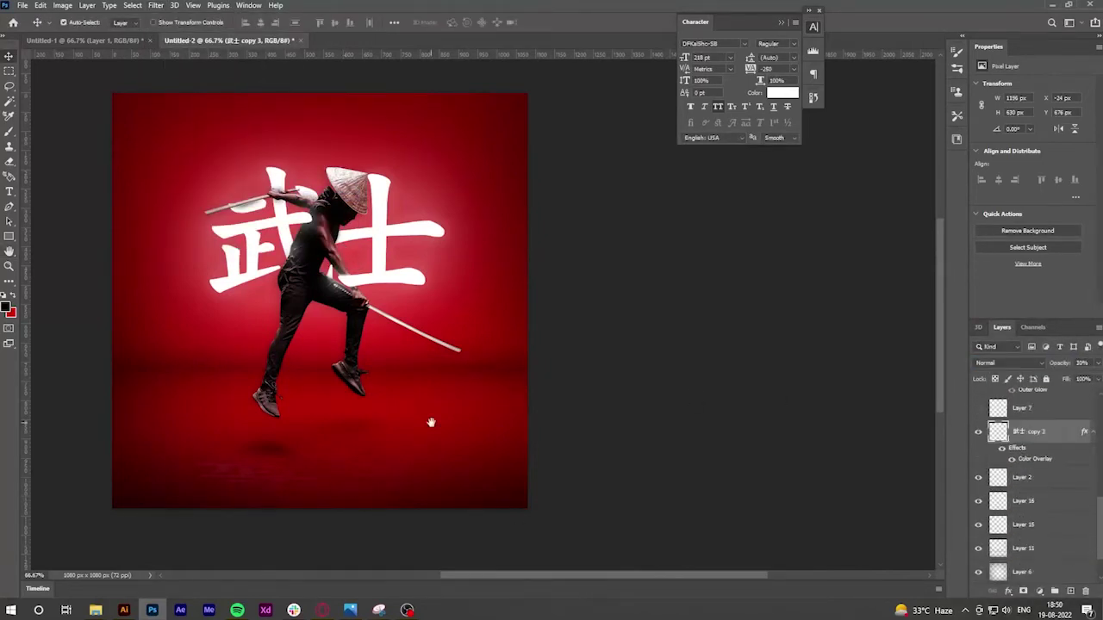
{"action": "left_click_drag", "start_coordinate": [430, 422], "coordinate": [266, 458]}
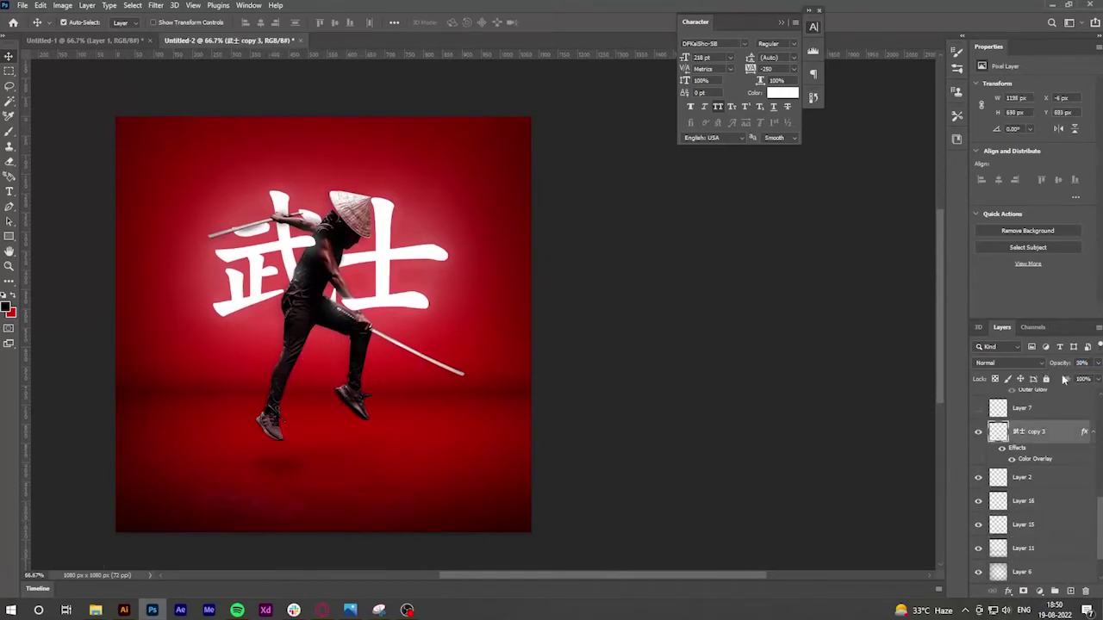
{"action": "scroll", "coordinate": [1033, 535], "scroll_direction": "down", "scroll_amount": 2}
Select the red background Layer 0 and set white as the paint colour
{"action": "left_click", "coordinate": [1033, 573]}
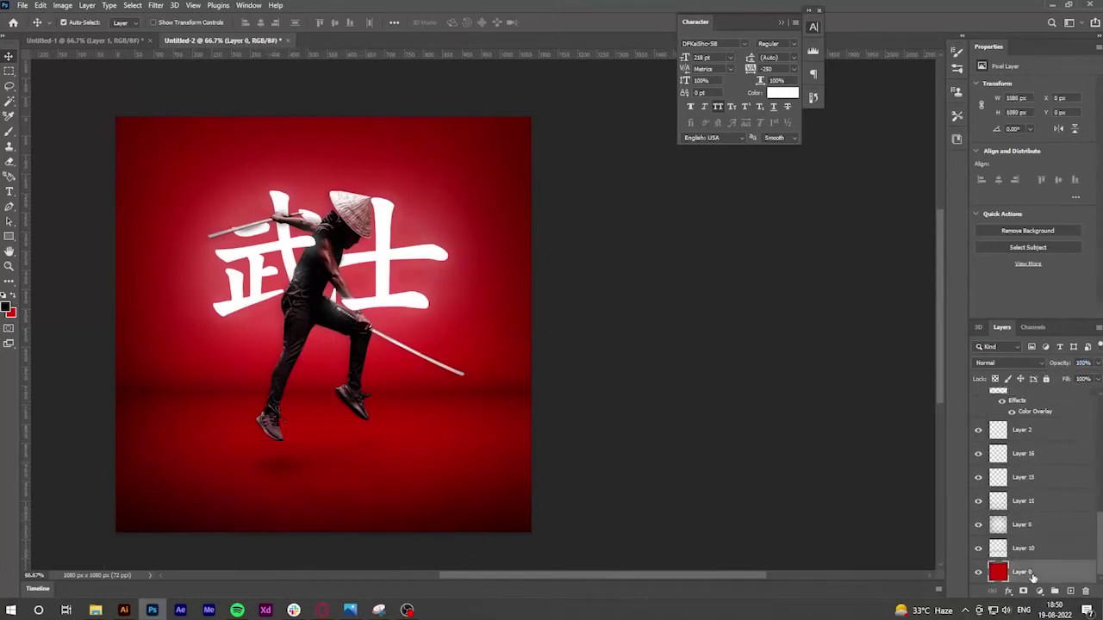
{"action": "left_click", "coordinate": [6, 308]}
{"action": "left_click", "coordinate": [981, 221]}
{"action": "right_click", "coordinate": [323, 218]}
Brush a soft white glow around the kanji and soft red tone across the lower canvas
{"action": "key", "text": "Return"}
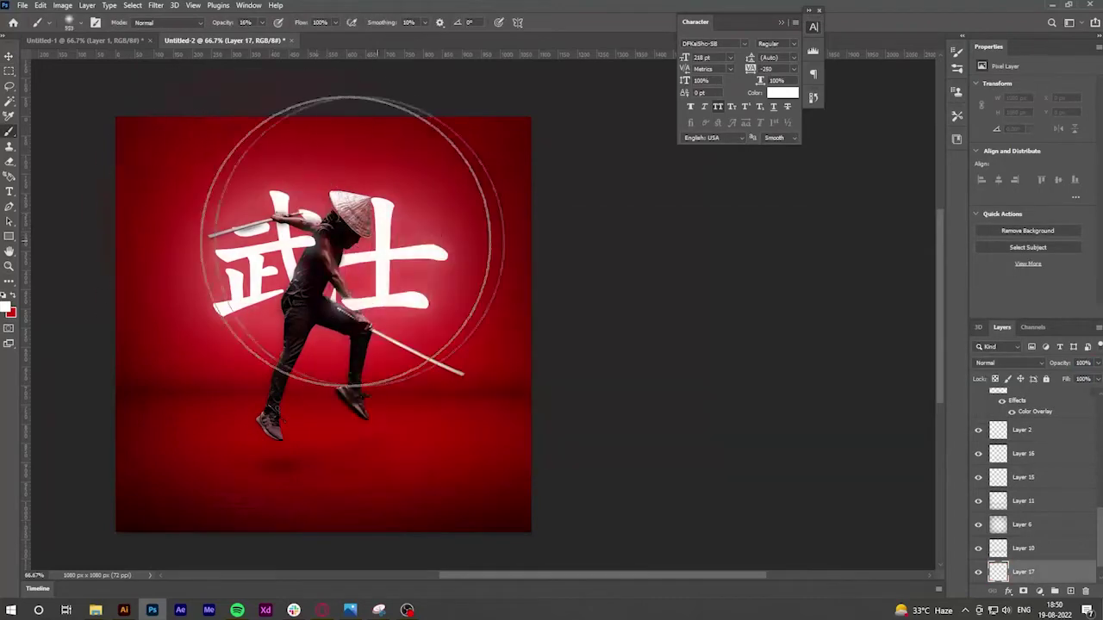
{"action": "mouse_move", "coordinate": [247, 186]}
{"action": "left_mouse_down"}
{"action": "mouse_move", "coordinate": [468, 184]}
{"action": "mouse_move", "coordinate": [315, 246]}
{"action": "mouse_move", "coordinate": [463, 357]}
{"action": "left_mouse_up"}
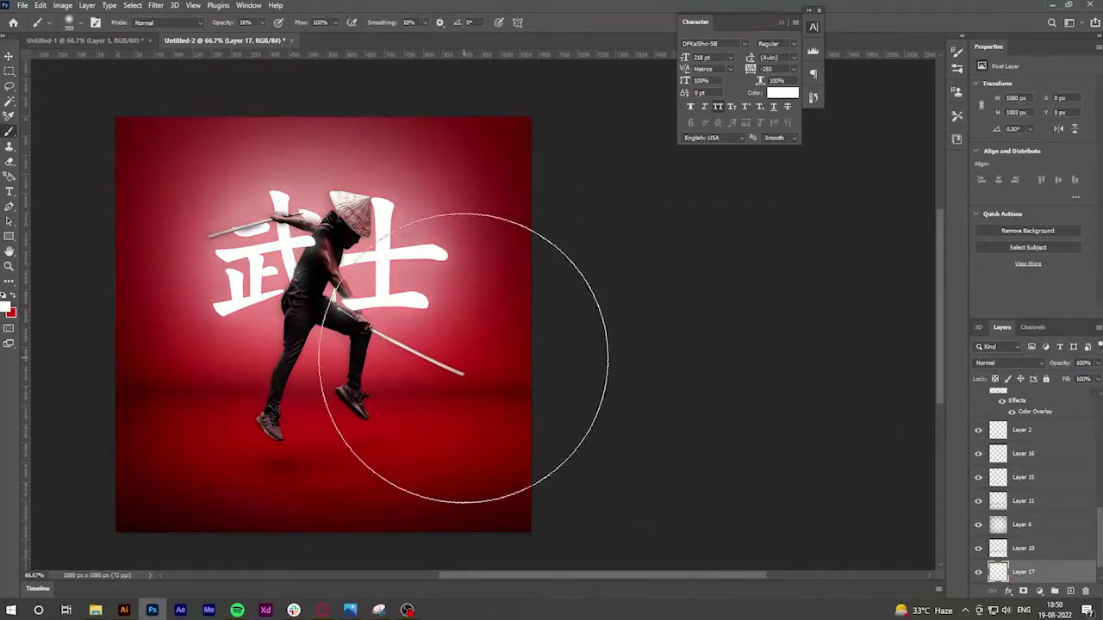
{"action": "left_click_drag", "start_coordinate": [575, 157], "coordinate": [542, 468]}
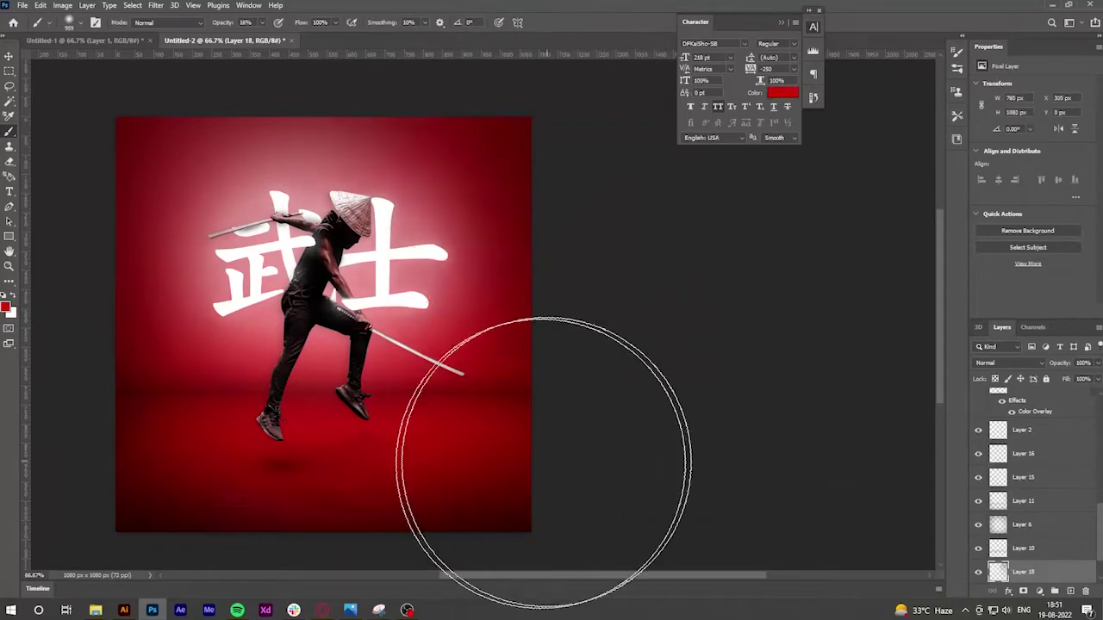
{"action": "key", "text": "v"}
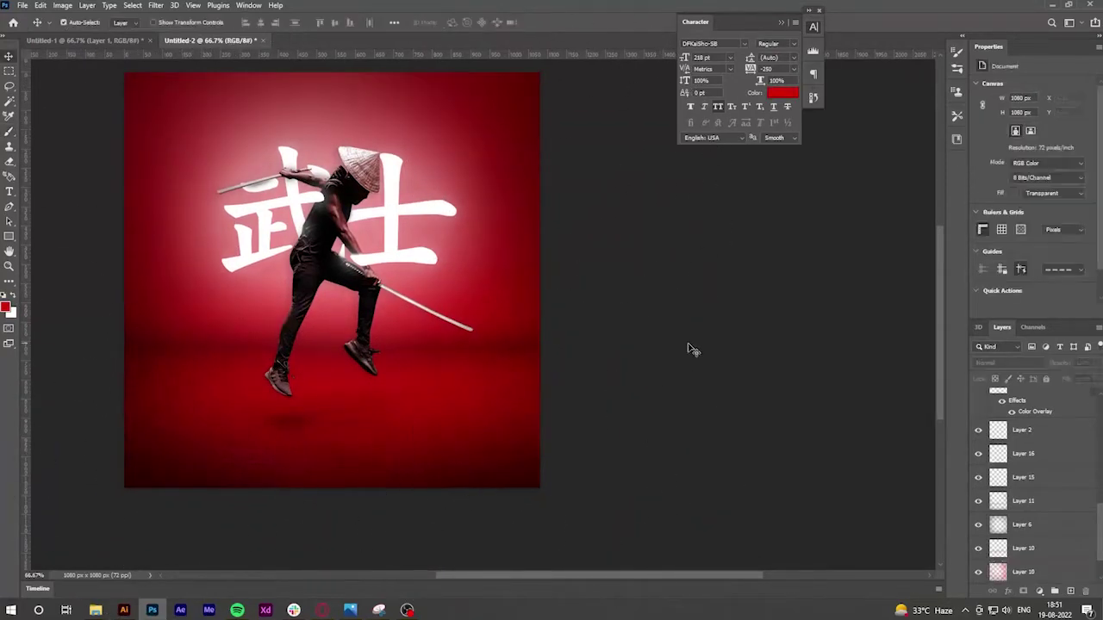
{"action": "scroll", "coordinate": [486, 413], "scroll_direction": "up", "scroll_amount": 3}
{"action": "left_click", "coordinate": [1022, 550]}
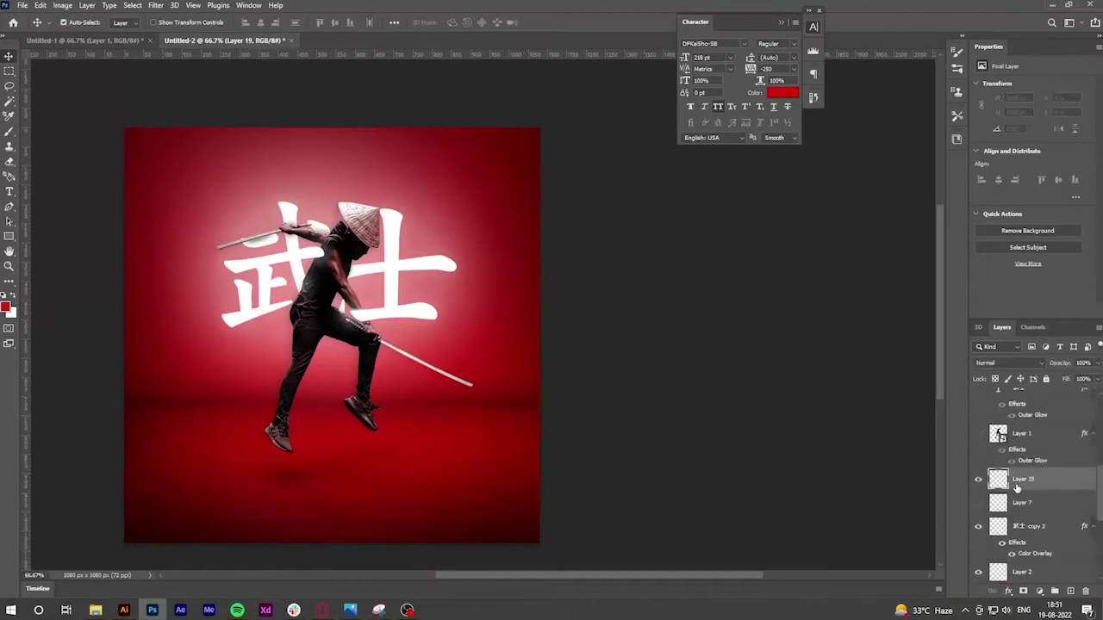
Choose the Smoke 12 tip from the 20 Smoke Brushes set
{"action": "key", "text": "b"}
{"action": "right_click", "coordinate": [327, 298]}
{"action": "key", "text": "Return"}
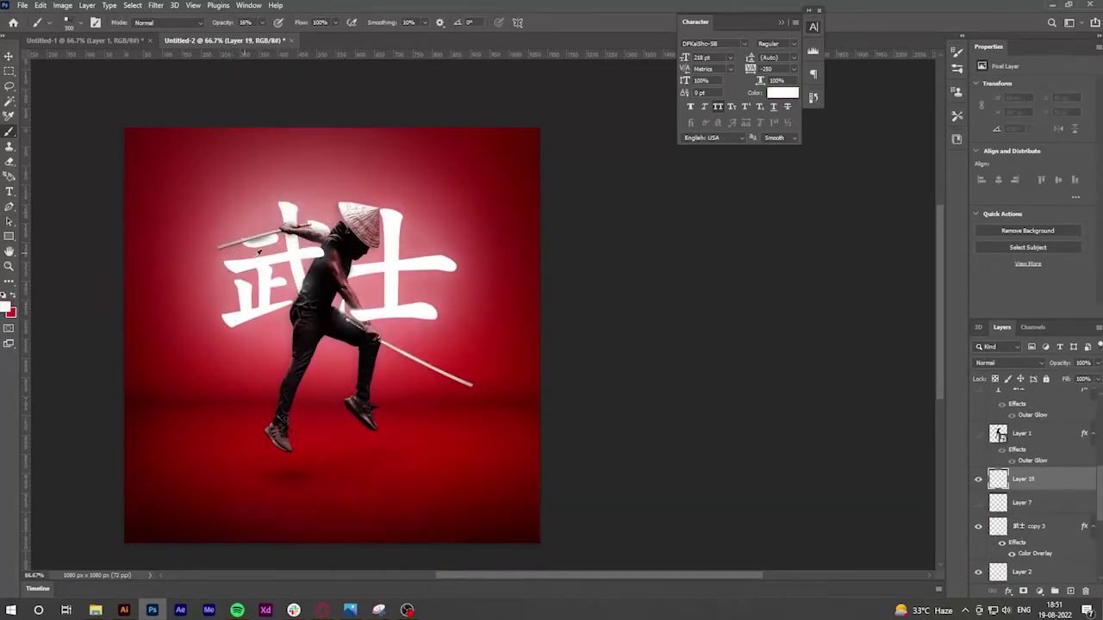
{"action": "right_click", "coordinate": [414, 420]}
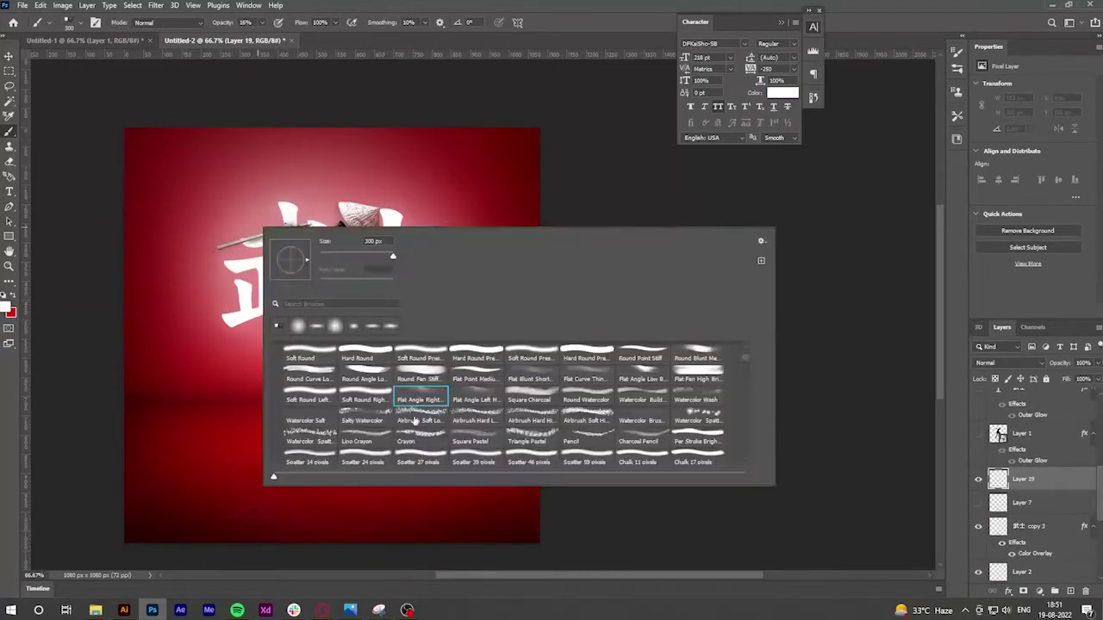
{"action": "scroll", "coordinate": [594, 445], "scroll_direction": "down", "scroll_amount": 2}
{"action": "scroll", "coordinate": [569, 441], "scroll_direction": "down", "scroll_amount": 2}
{"action": "scroll", "coordinate": [525, 435], "scroll_direction": "down", "scroll_amount": 2}
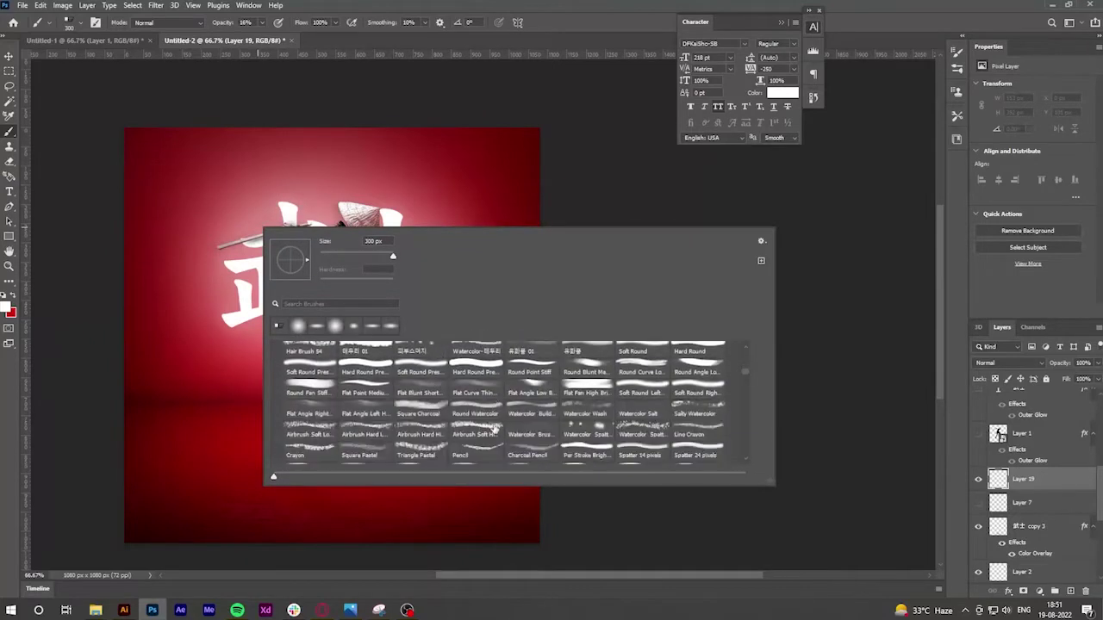
{"action": "scroll", "coordinate": [494, 429], "scroll_direction": "down", "scroll_amount": 2}
{"action": "scroll", "coordinate": [495, 429], "scroll_direction": "down", "scroll_amount": 2}
{"action": "scroll", "coordinate": [493, 431], "scroll_direction": "down", "scroll_amount": 2}
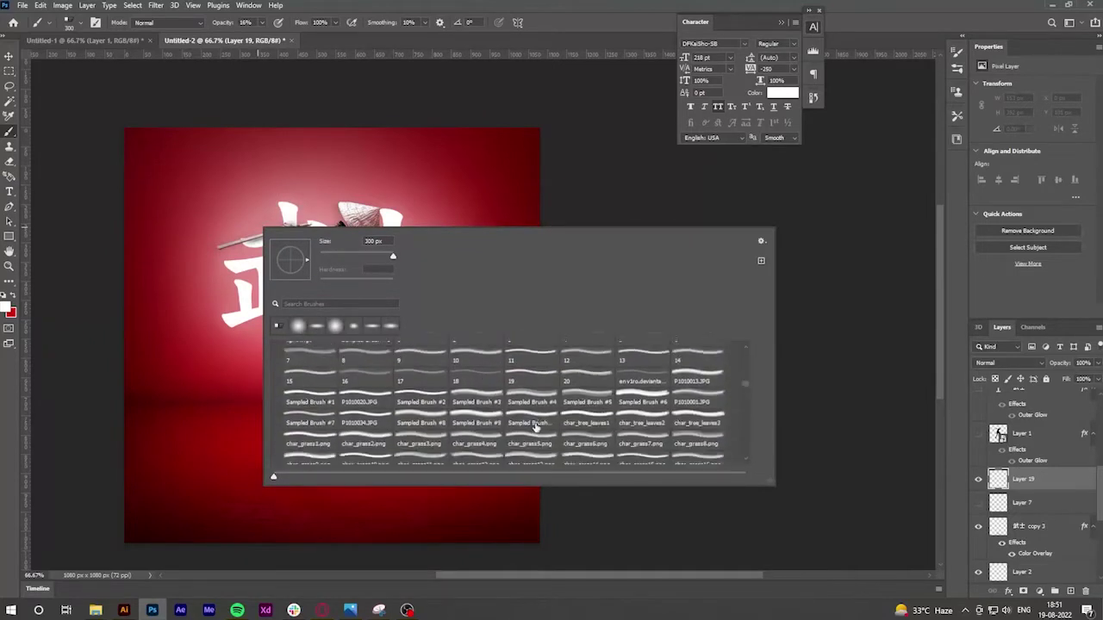
{"action": "scroll", "coordinate": [534, 426], "scroll_direction": "down", "scroll_amount": 3}
{"action": "scroll", "coordinate": [545, 432], "scroll_direction": "down", "scroll_amount": 2}
{"action": "scroll", "coordinate": [543, 431], "scroll_direction": "down", "scroll_amount": 2}
{"action": "scroll", "coordinate": [544, 431], "scroll_direction": "down", "scroll_amount": 2}
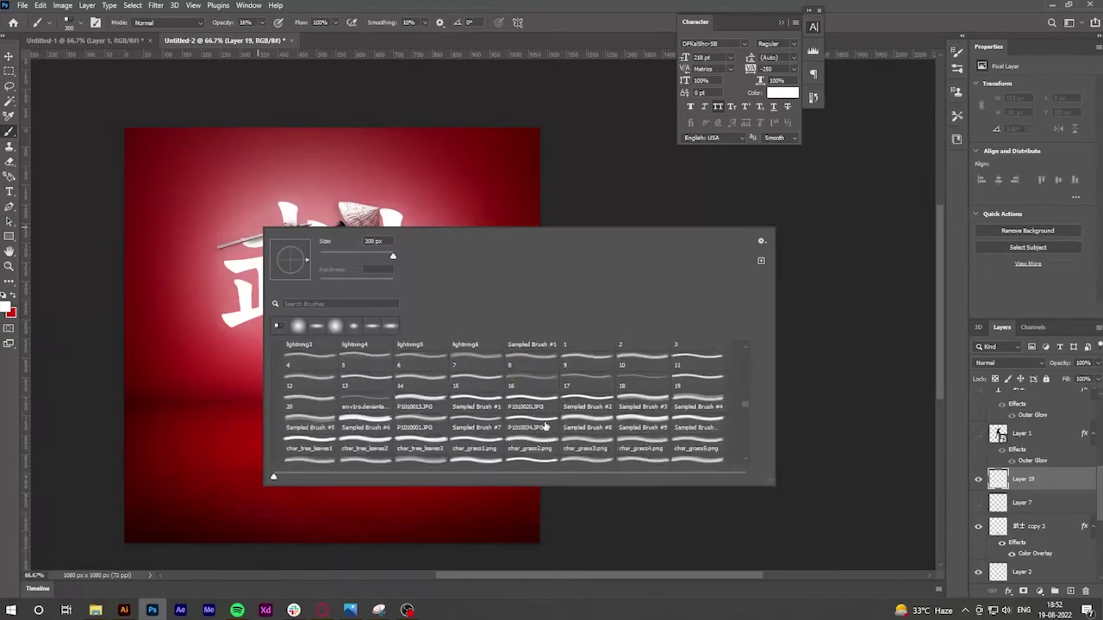
{"action": "scroll", "coordinate": [543, 430], "scroll_direction": "down", "scroll_amount": 2}
{"action": "scroll", "coordinate": [530, 440], "scroll_direction": "down", "scroll_amount": 2}
{"action": "scroll", "coordinate": [509, 457], "scroll_direction": "down", "scroll_amount": 2}
{"action": "scroll", "coordinate": [492, 444], "scroll_direction": "down", "scroll_amount": 2}
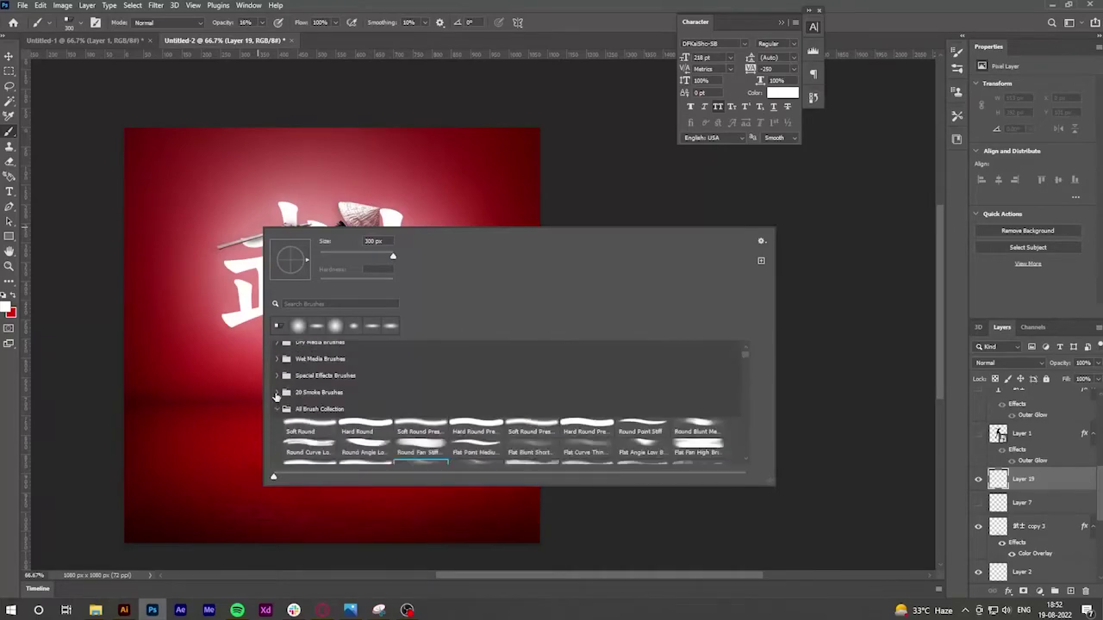
{"action": "left_click", "coordinate": [477, 435]}
{"action": "key", "text": "Return"}
Stamp white smoke at full opacity in the canvas's top-left corner, undoing the layer reorder
{"action": "right_click", "coordinate": [357, 288]}
{"action": "key", "text": "Escape"}
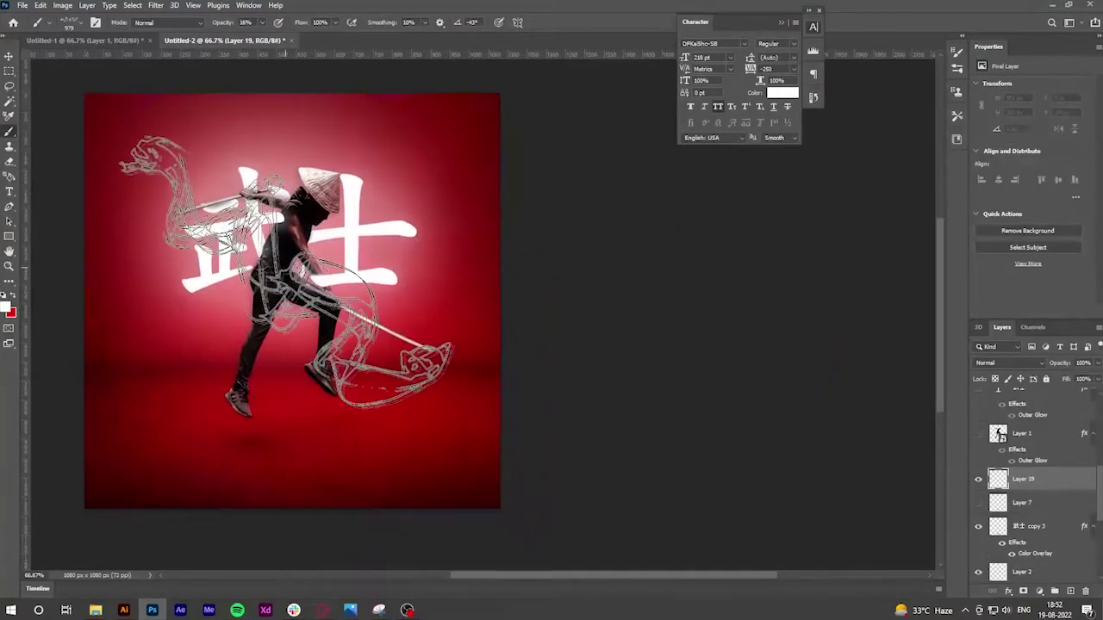
{"action": "key", "text": "0"}
{"action": "left_click", "coordinate": [184, 208]}
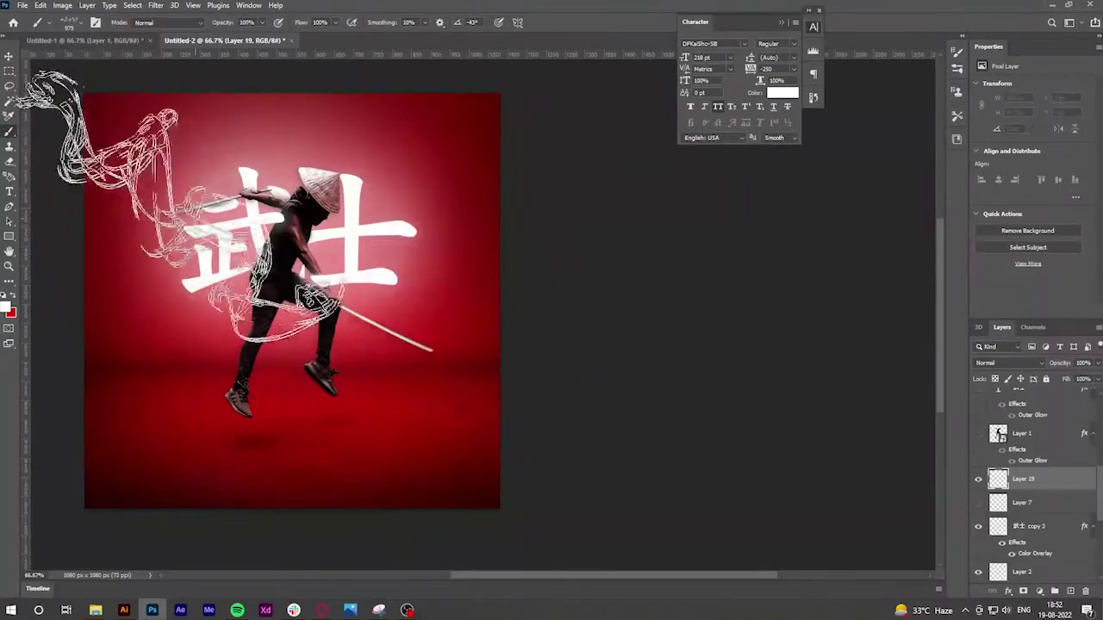
{"action": "scroll", "coordinate": [1034, 474], "scroll_direction": "up", "scroll_amount": 3}
{"action": "scroll", "coordinate": [1034, 474], "scroll_direction": "up", "scroll_amount": 3}
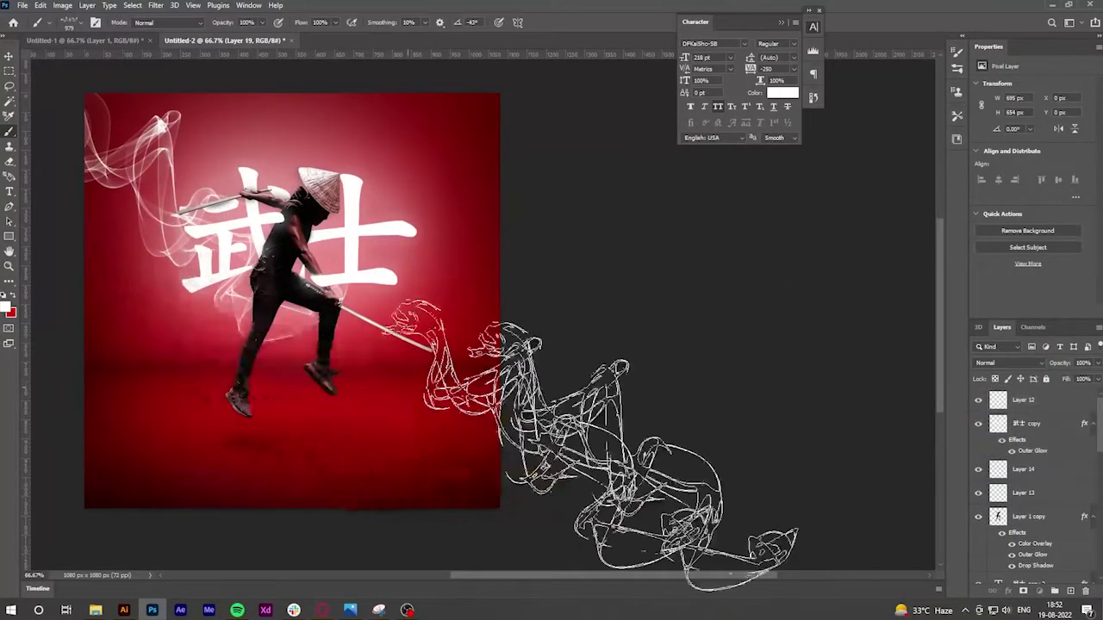
{"action": "key", "text": "v"}
{"action": "key", "text": "ctrl+bracketright"}
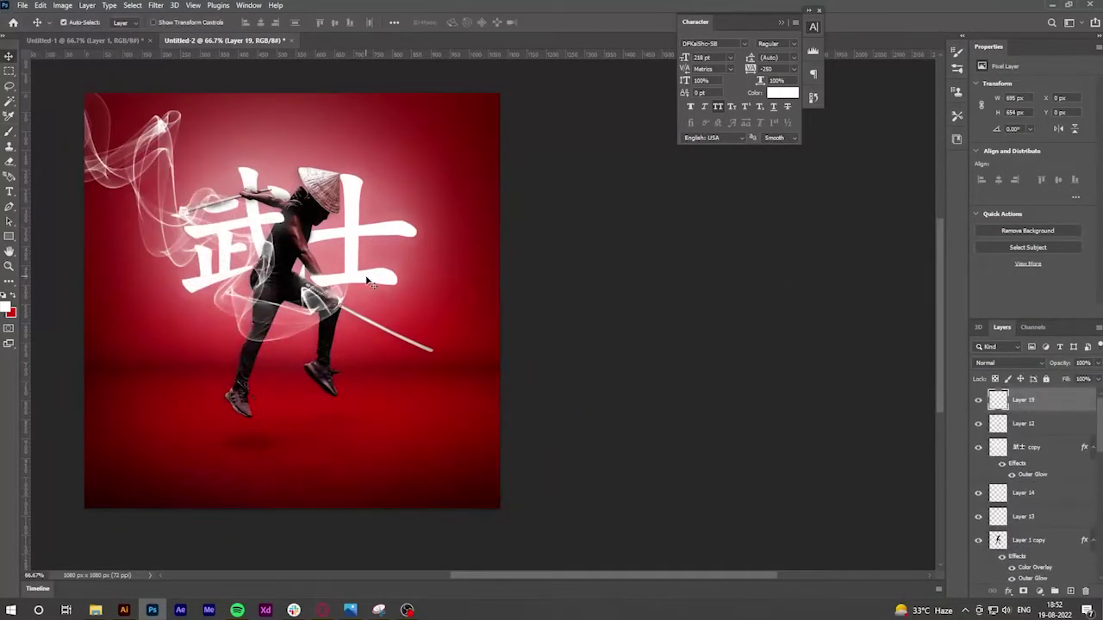
{"action": "key", "text": "ctrl+z"}
{"action": "key", "text": "ctrl+z"}
{"action": "key", "text": "ctrl+z"}
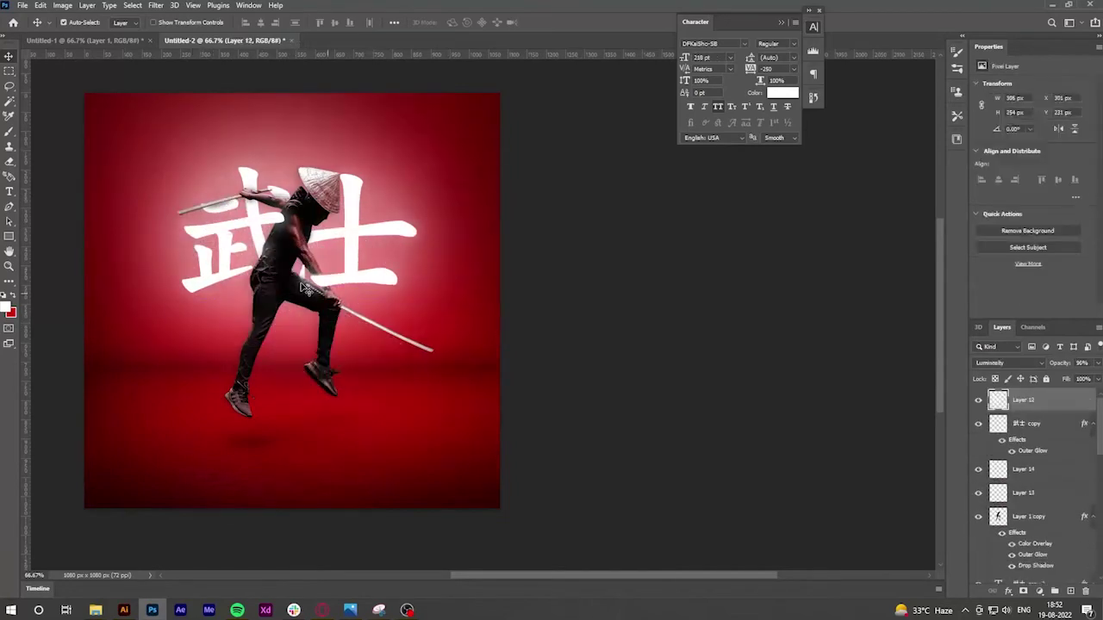
Try stamping smoke over the samurai, then undo that extra stroke
{"action": "key", "text": "b"}
{"action": "right_click", "coordinate": [293, 233]}
{"action": "key", "text": "Escape"}
{"action": "right_click", "coordinate": [293, 232]}
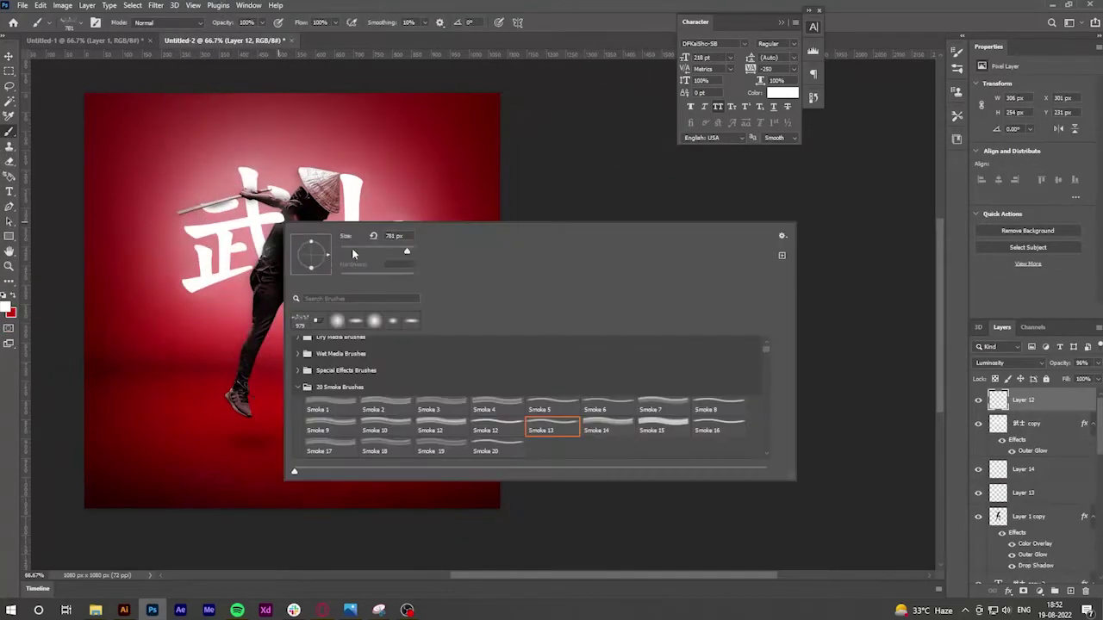
{"action": "key", "text": "Escape"}
{"action": "left_click", "coordinate": [366, 354]}
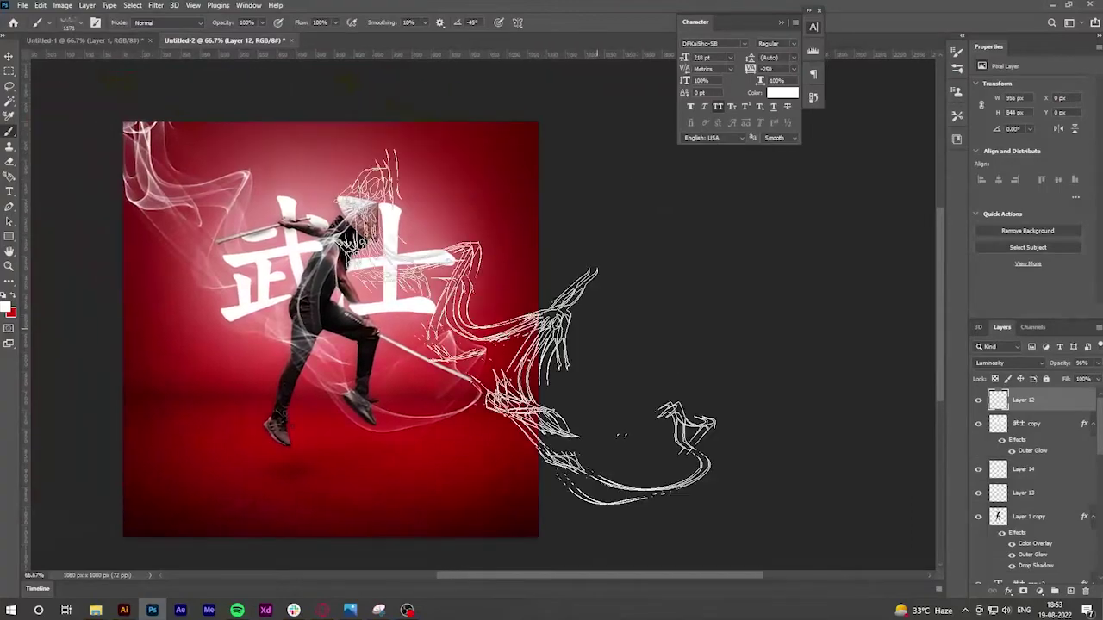
{"action": "key", "text": "ctrl+z"}
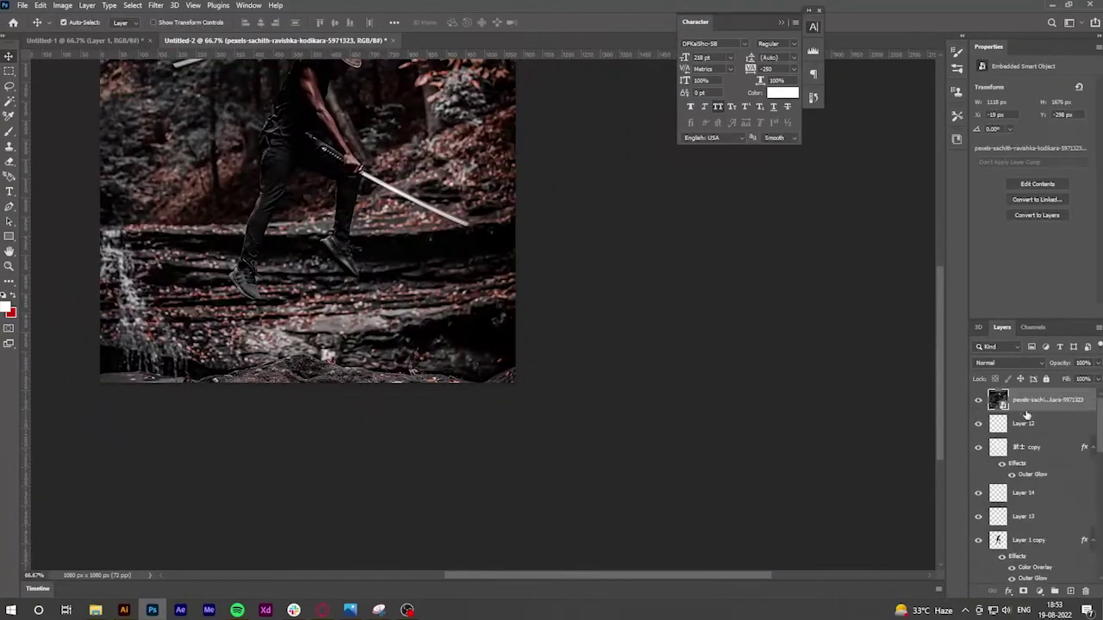
Move the forest photo above the red base layer and scale it to fit the canvas
{"action": "left_click_drag", "start_coordinate": [1026, 415], "coordinate": [1025, 548]}
{"action": "key", "text": "ctrl+minus"}
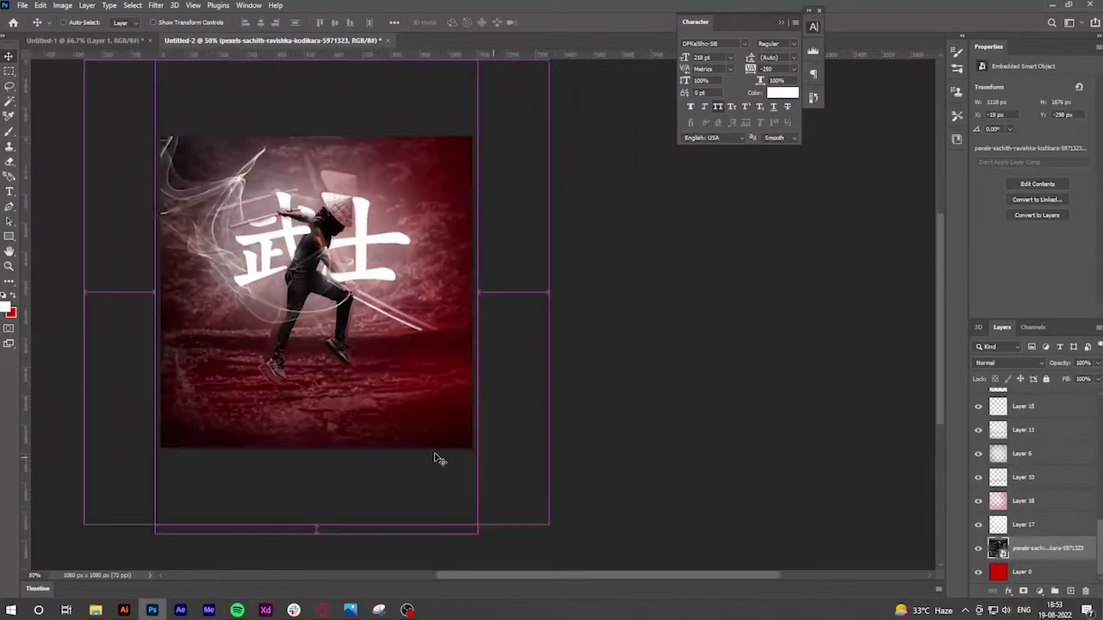
{"action": "key", "text": "ctrl+t"}
{"action": "left_click_drag", "start_coordinate": [443, 492], "coordinate": [445, 487]}
{"action": "left_click", "coordinate": [568, 23]}
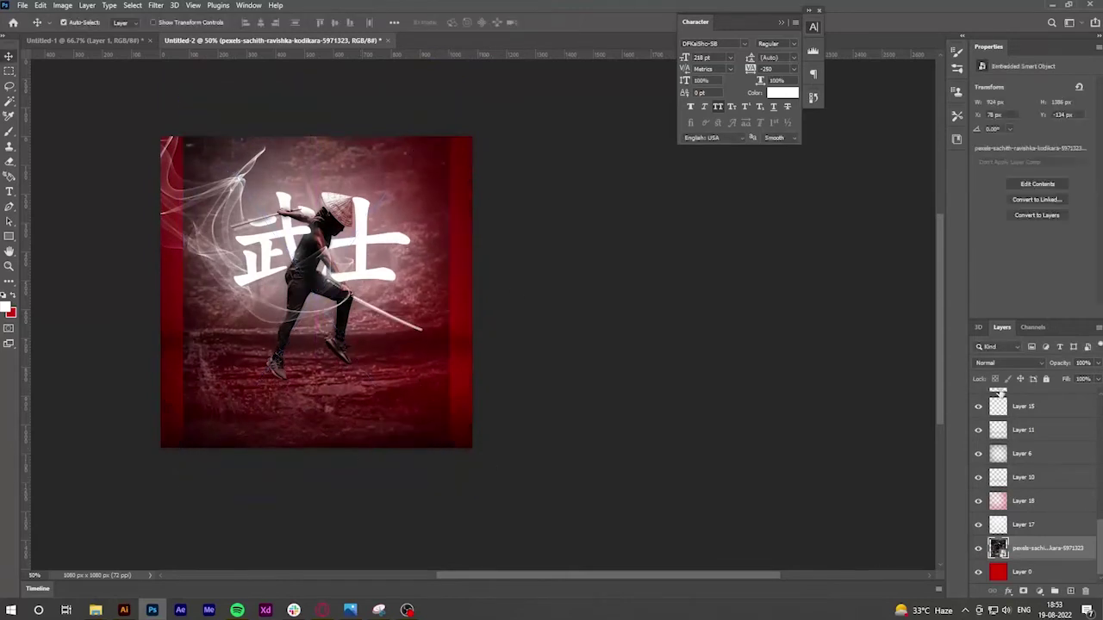
Blend the forest photo in Hard Light with a reduced opacity
{"action": "left_click", "coordinate": [1006, 363]}
{"action": "left_click", "coordinate": [987, 589]}
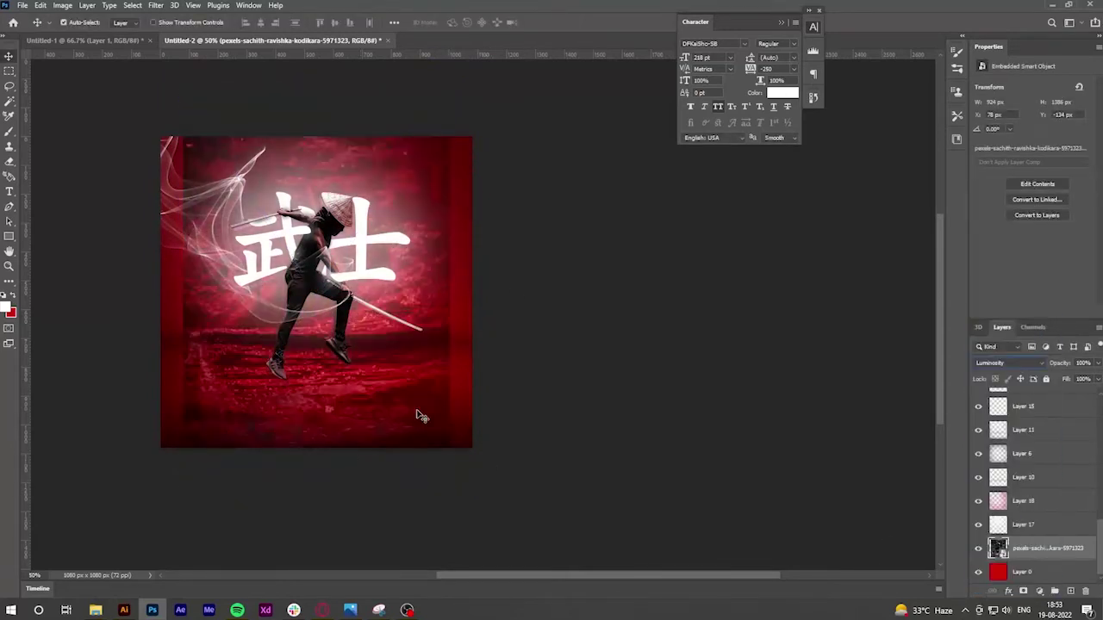
{"action": "left_click", "coordinate": [1026, 554]}
{"action": "left_click_drag", "start_coordinate": [1058, 362], "coordinate": [1099, 365]}
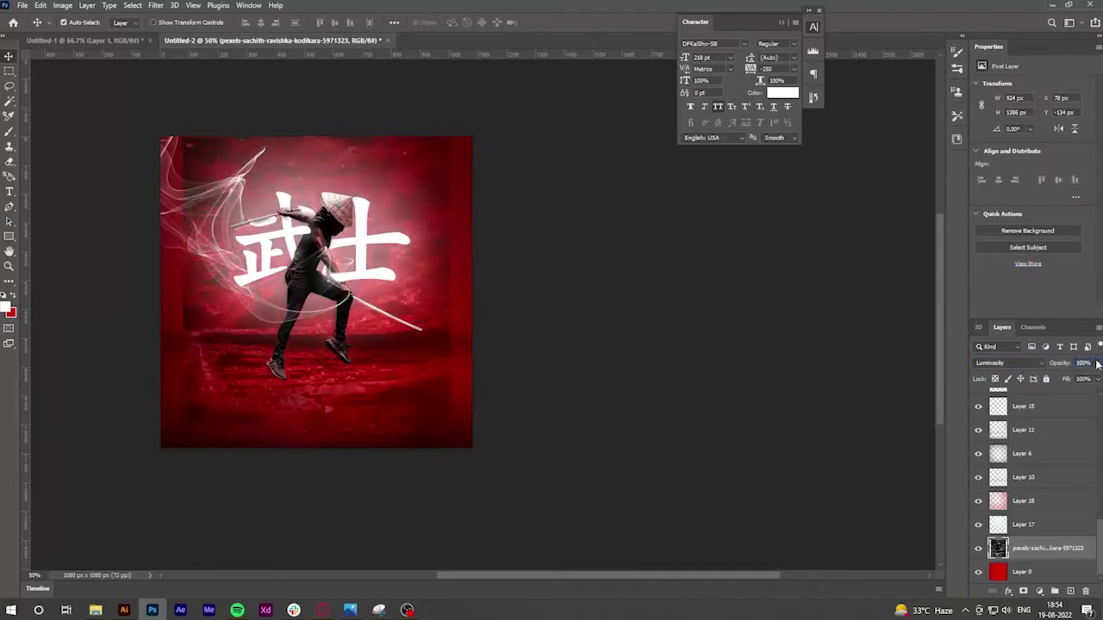
{"action": "left_click", "coordinate": [1013, 363]}
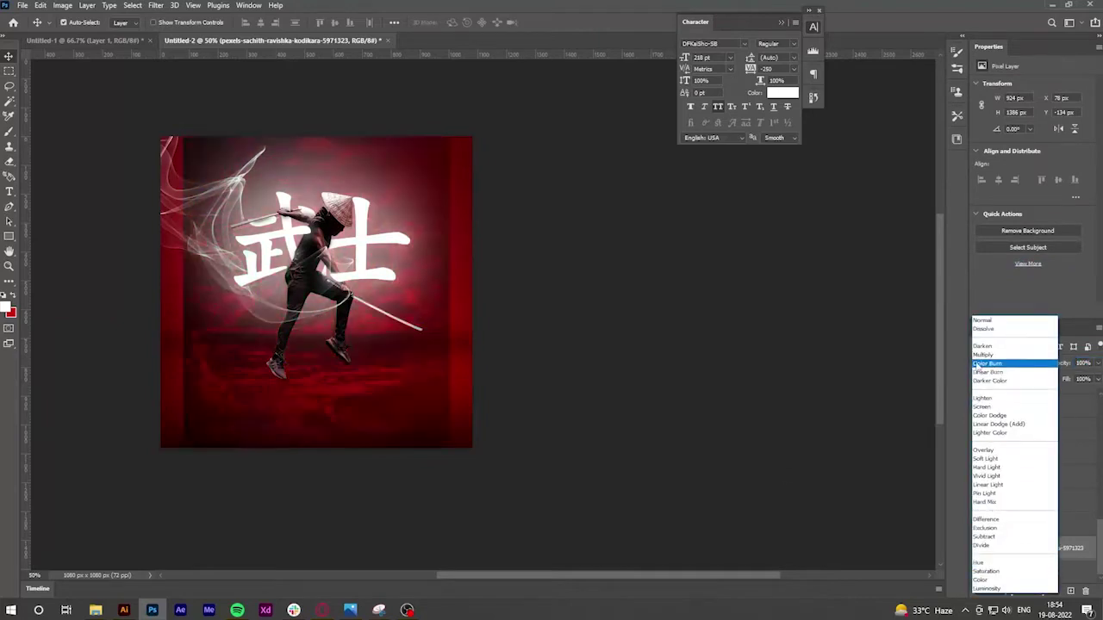
{"action": "key", "text": "Escape"}
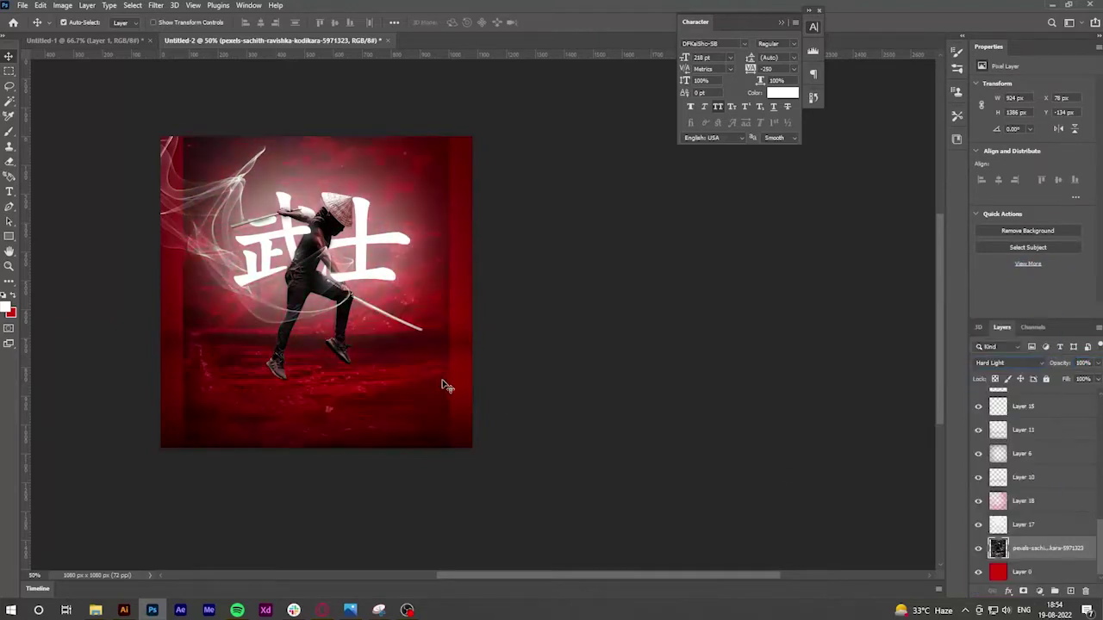
Place the brick wall photo above the forest layer and scale it to fit
{"action": "key", "text": "e"}
{"action": "left_click", "coordinate": [1019, 549]}
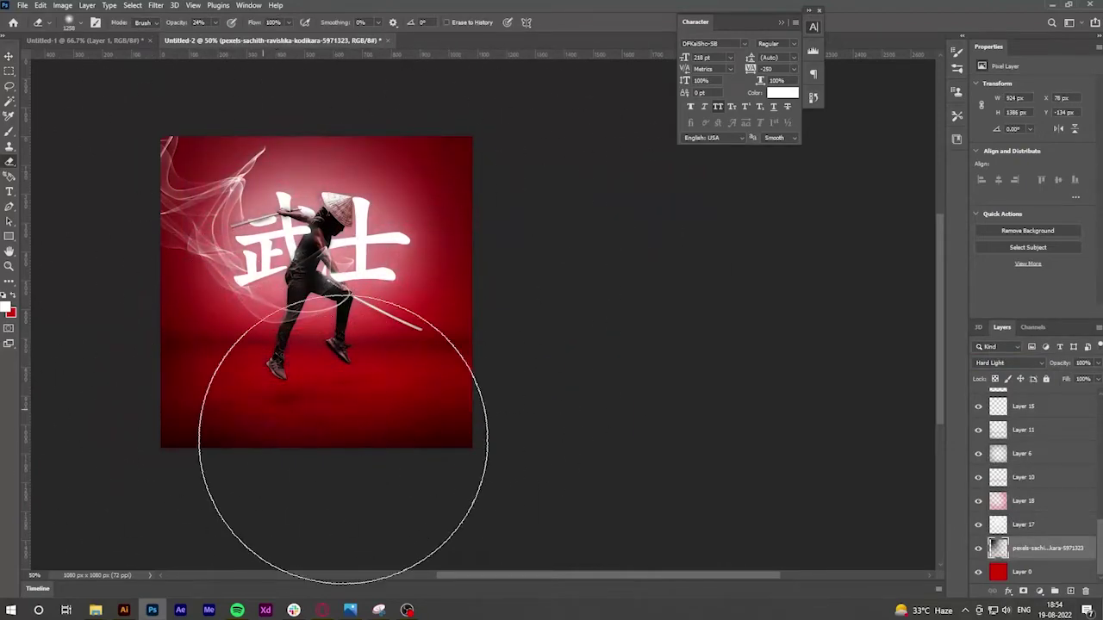
{"action": "mouse_move", "coordinate": [158, 614]}
{"action": "left_mouse_down"}
{"action": "mouse_move", "coordinate": [482, 394]}
{"action": "mouse_move", "coordinate": [457, 278]}
{"action": "left_mouse_up"}
Commit the brick photo and set it to Luminosity at 40% opacity
{"action": "left_click", "coordinate": [570, 24]}
{"action": "scroll", "coordinate": [1040, 554], "scroll_direction": "down", "scroll_amount": 1}
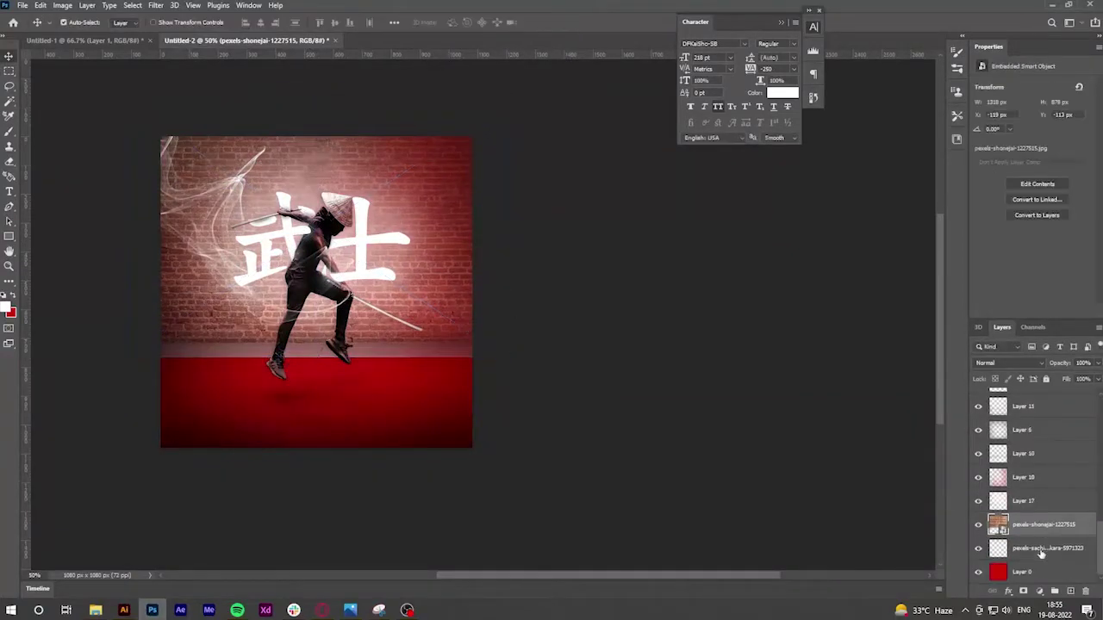
{"action": "left_click", "coordinate": [1012, 364]}
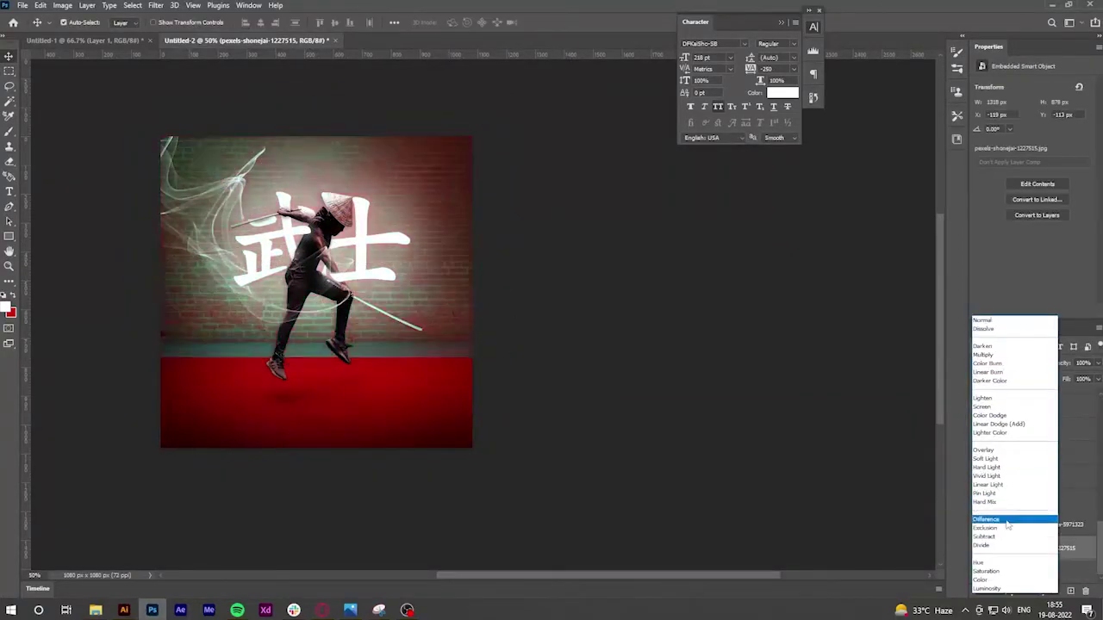
{"action": "left_click", "coordinate": [987, 589]}
{"action": "key", "text": "4"}
{"action": "scroll", "coordinate": [301, 233], "scroll_direction": "up", "scroll_amount": 1}
Rasterize the brick wall layer and try the Hard Mix blend mode
{"action": "right_click", "coordinate": [1042, 548]}
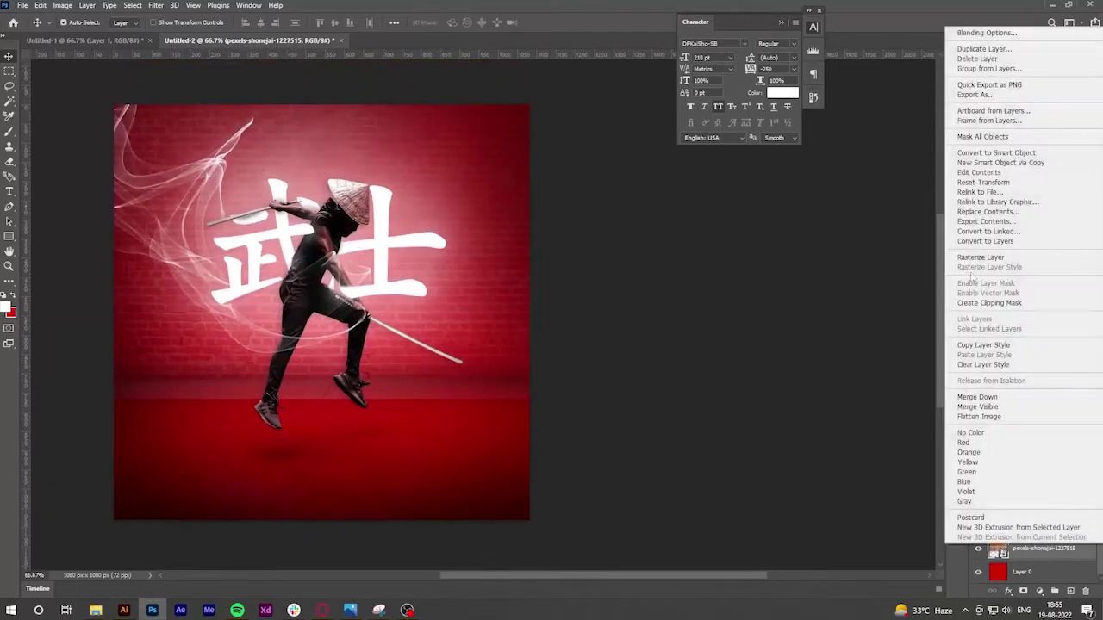
{"action": "left_click", "coordinate": [991, 253]}
{"action": "key", "text": "b"}
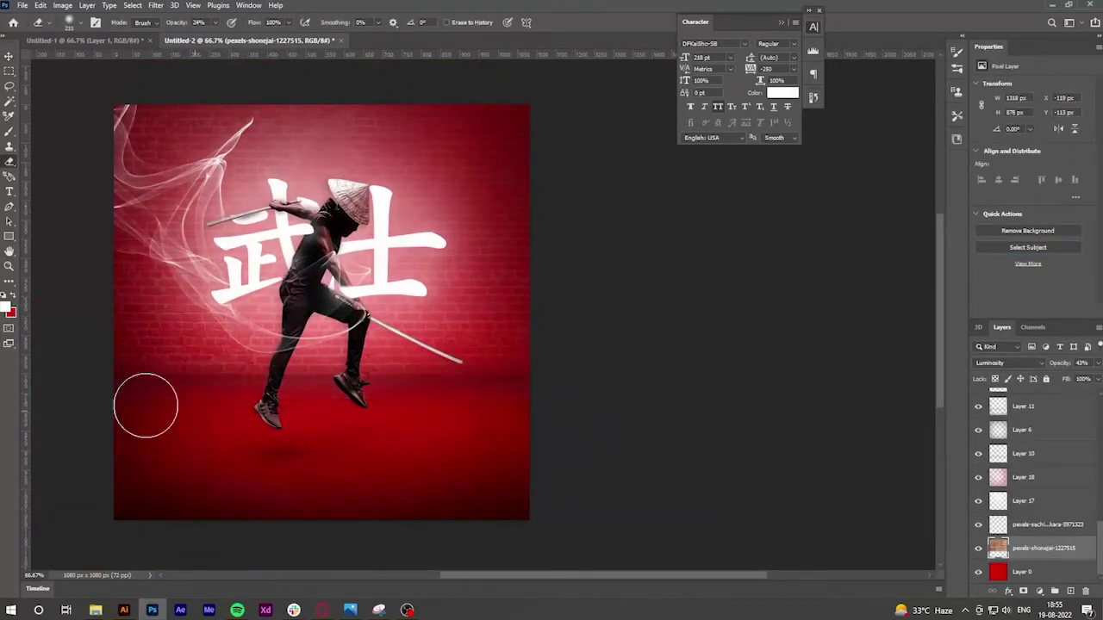
{"action": "left_click", "coordinate": [997, 502]}
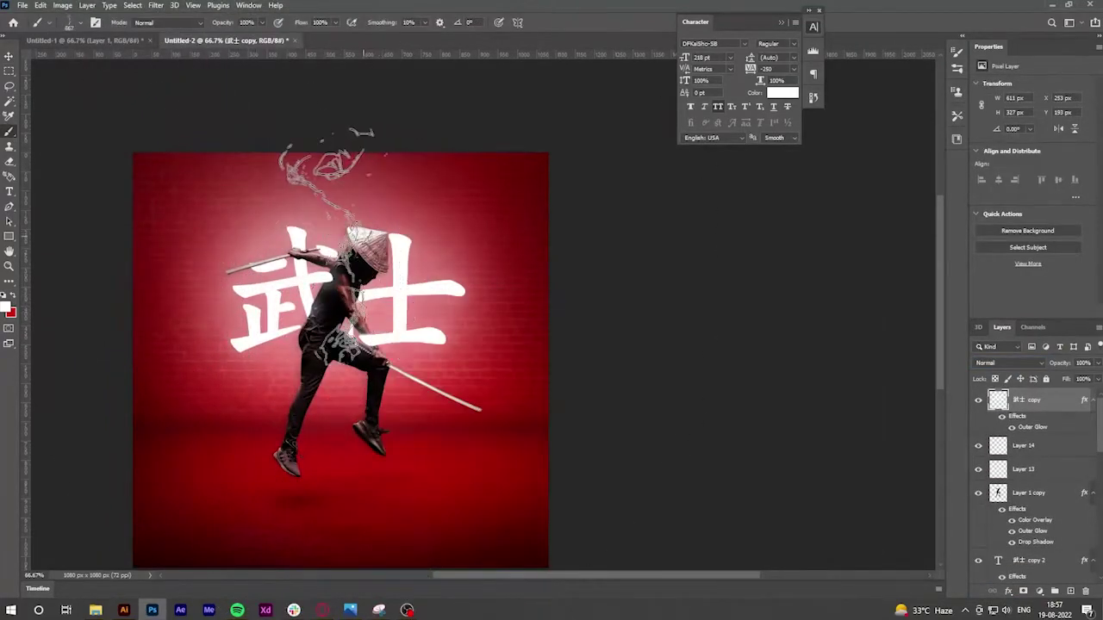
Load the 300 px multi-line streak brush from the Brush Preset picker
{"action": "left_click", "coordinate": [216, 176]}
{"action": "left_click", "coordinate": [362, 353]}
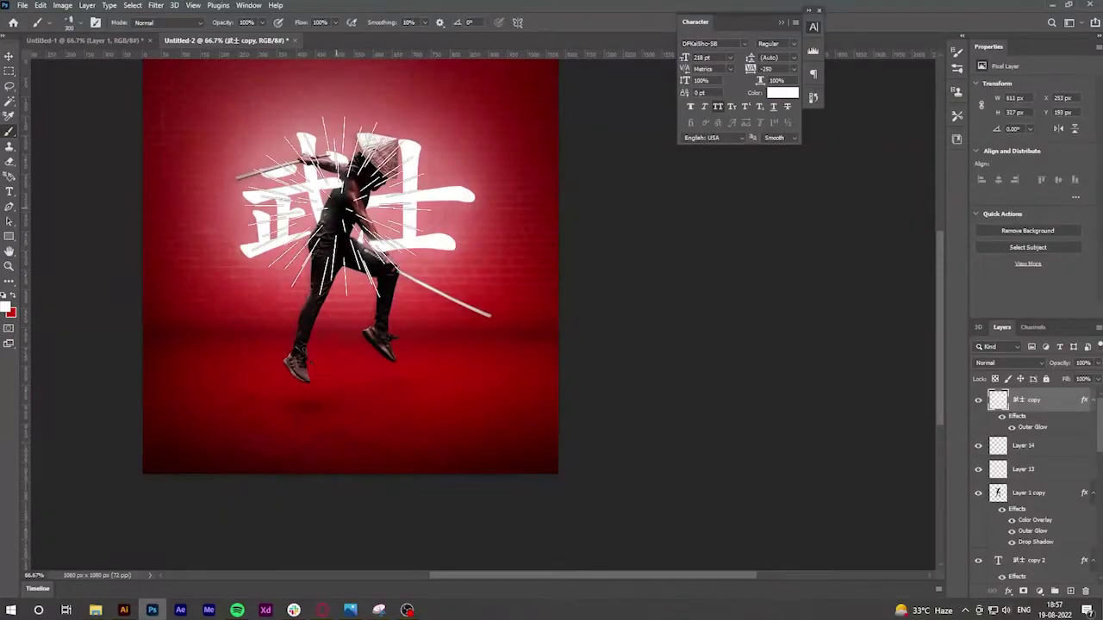
{"action": "right_click", "coordinate": [348, 331]}
{"action": "scroll", "coordinate": [671, 522], "scroll_direction": "down", "scroll_amount": 2}
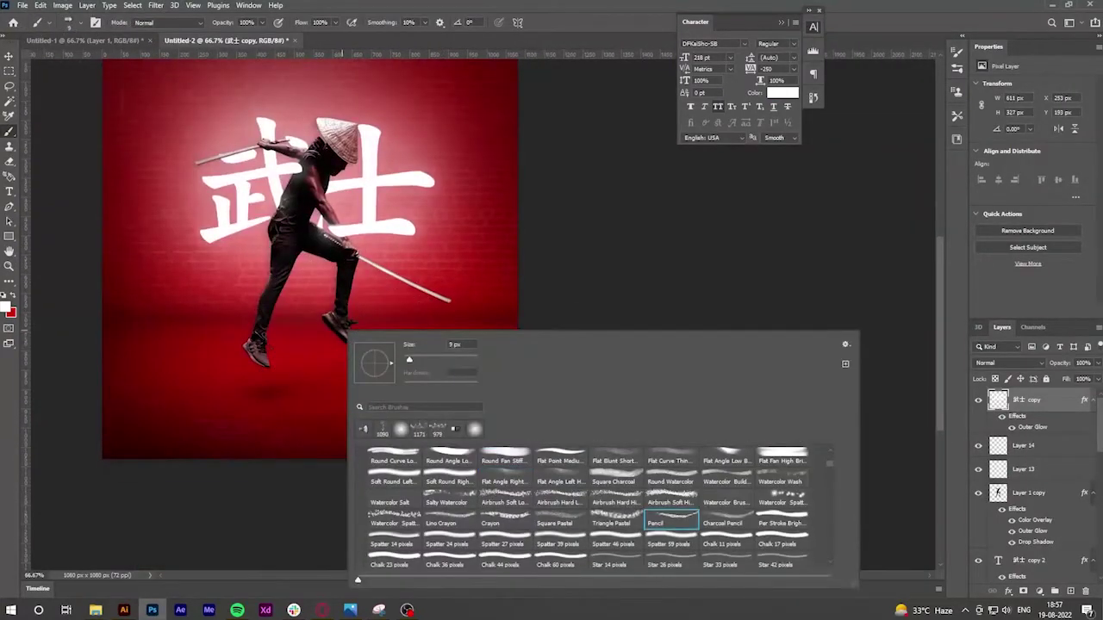
{"action": "right_click", "coordinate": [292, 284]}
{"action": "scroll", "coordinate": [618, 494], "scroll_direction": "down", "scroll_amount": 2}
{"action": "scroll", "coordinate": [619, 494], "scroll_direction": "down", "scroll_amount": 2}
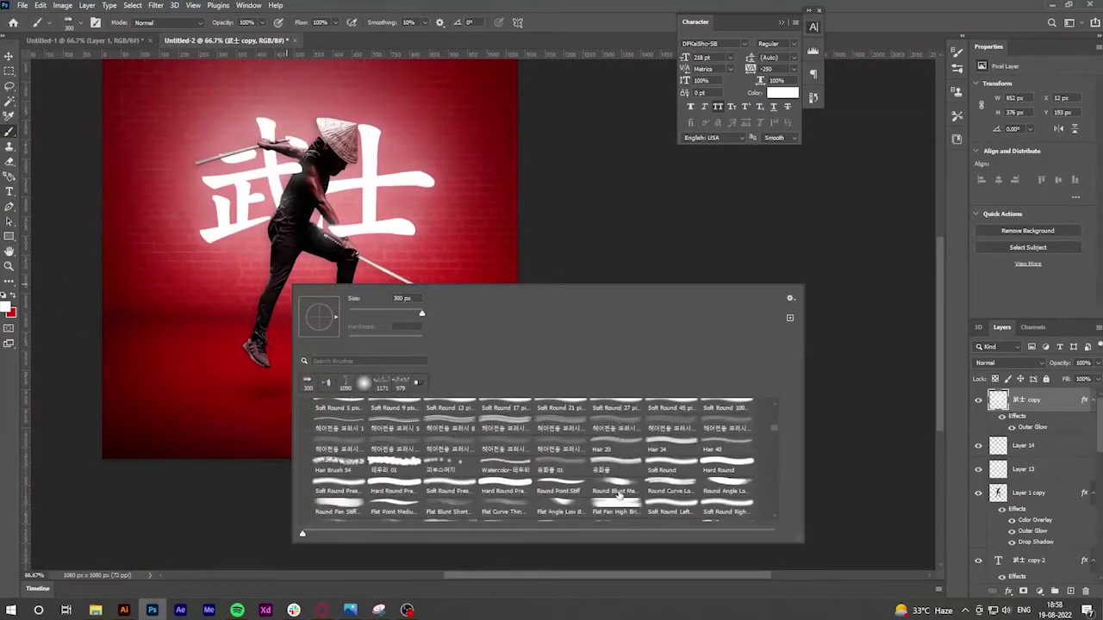
{"action": "scroll", "coordinate": [607, 491], "scroll_direction": "down", "scroll_amount": 2}
{"action": "scroll", "coordinate": [590, 488], "scroll_direction": "down", "scroll_amount": 2}
{"action": "scroll", "coordinate": [568, 483], "scroll_direction": "down", "scroll_amount": 2}
{"action": "scroll", "coordinate": [547, 480], "scroll_direction": "down", "scroll_amount": 2}
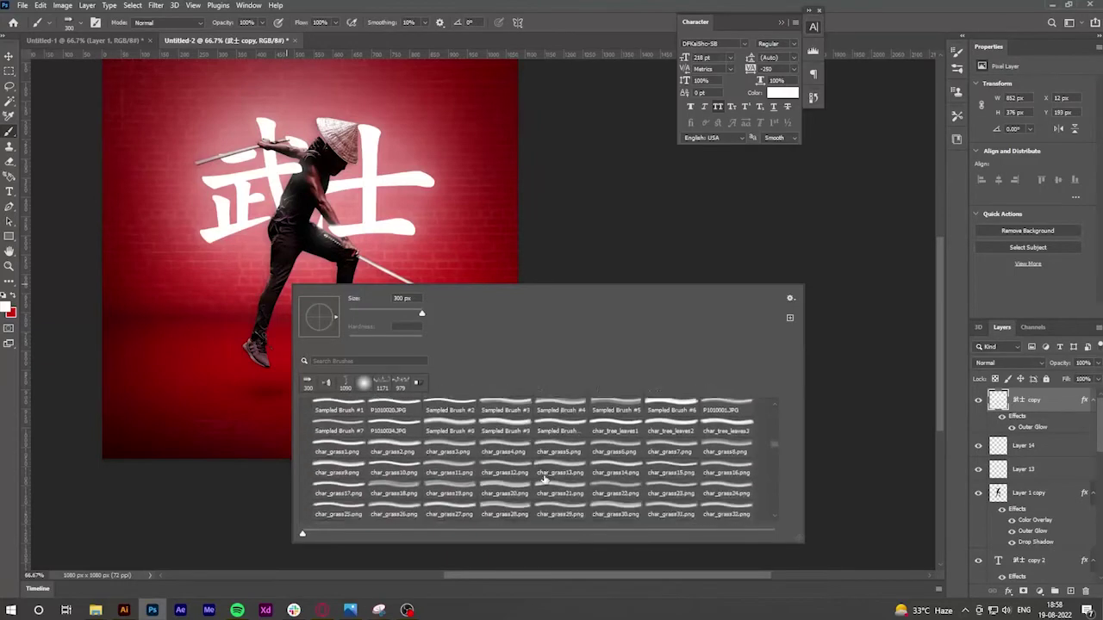
{"action": "scroll", "coordinate": [545, 480], "scroll_direction": "down", "scroll_amount": 3}
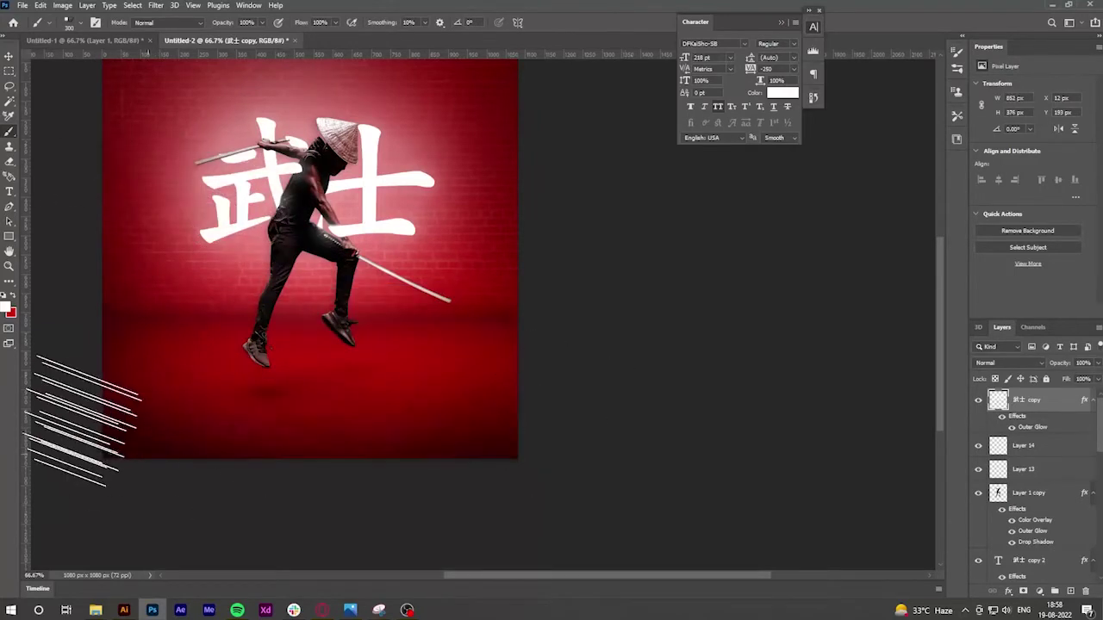
{"action": "scroll", "coordinate": [278, 352], "scroll_direction": "down", "scroll_amount": 1}
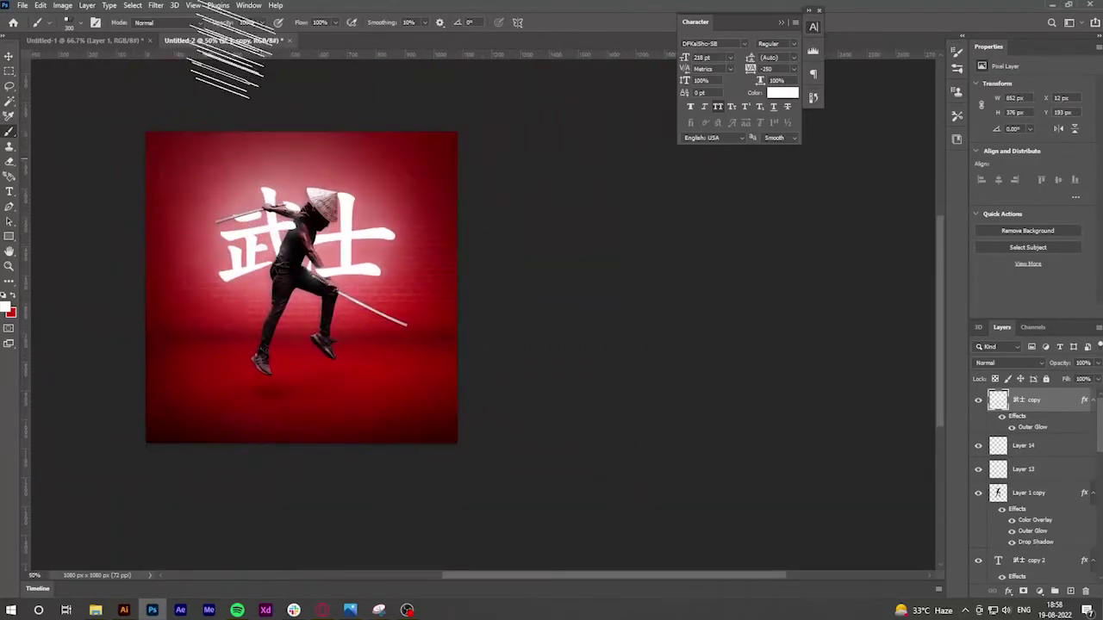
Paint white streaks along the lower-left edge and reposition them
{"action": "left_click_drag", "start_coordinate": [168, 344], "coordinate": [362, 427]}
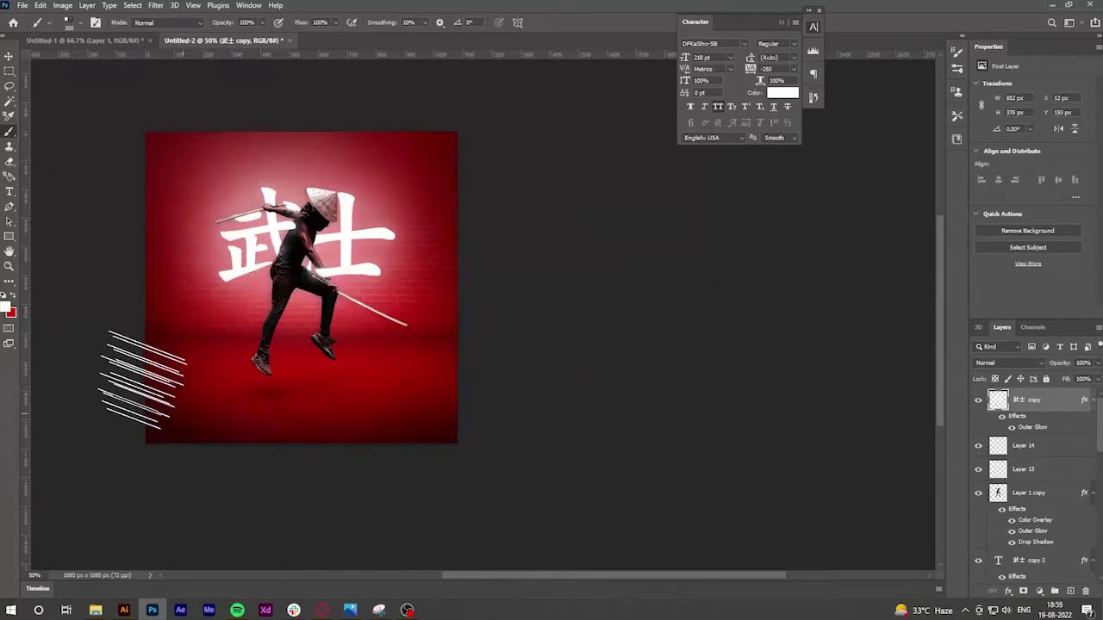
{"action": "right_click", "coordinate": [238, 355]}
{"action": "key", "text": "Escape"}
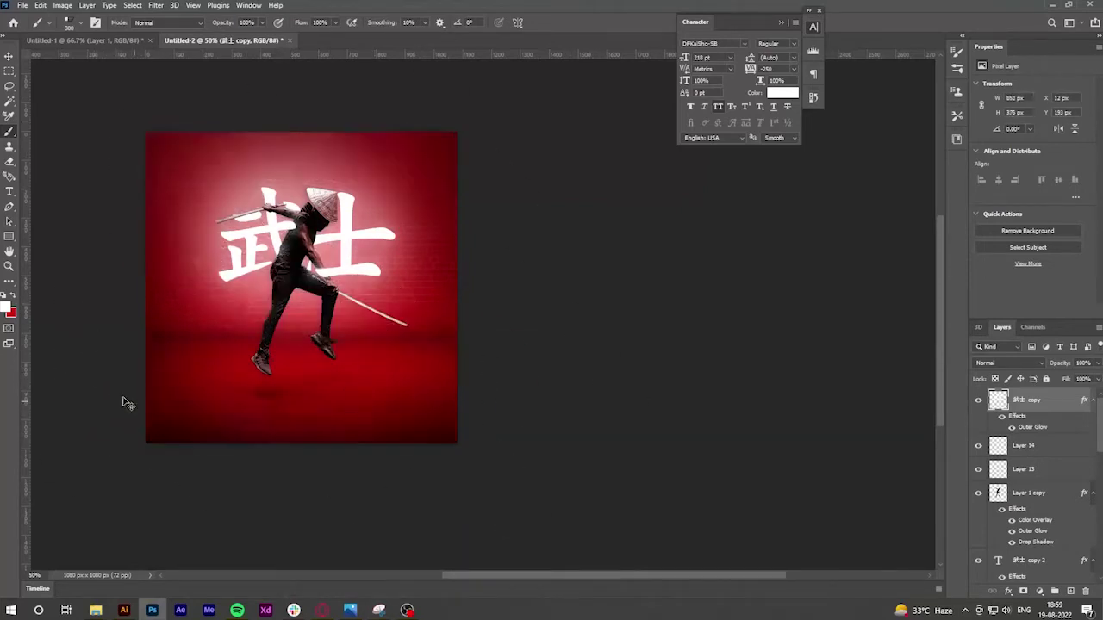
{"action": "right_click", "coordinate": [301, 284]}
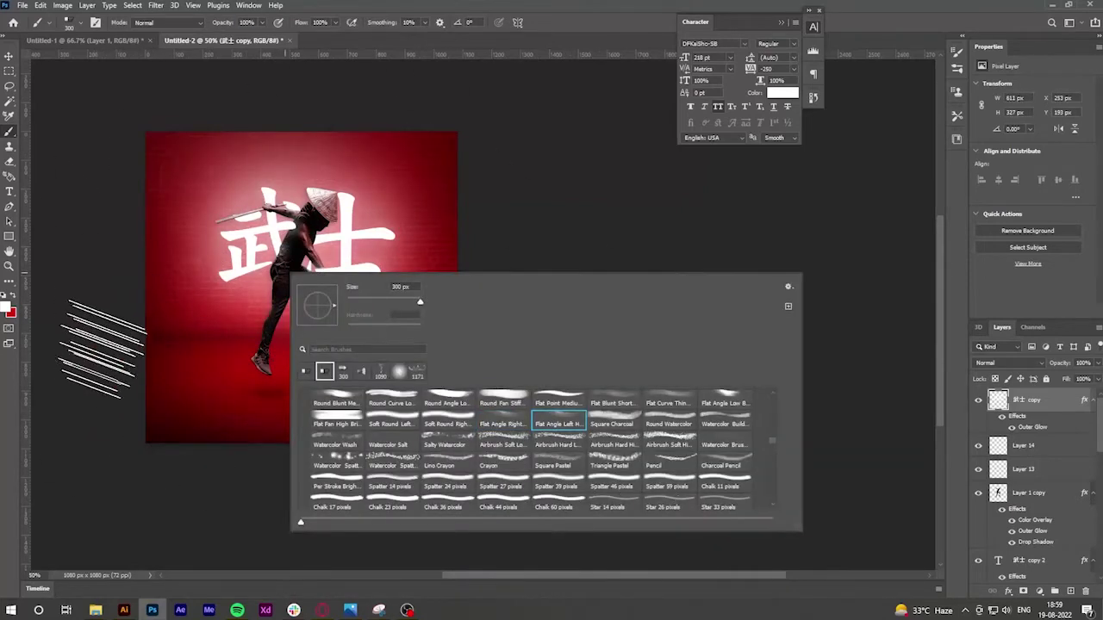
{"action": "key", "text": "Escape"}
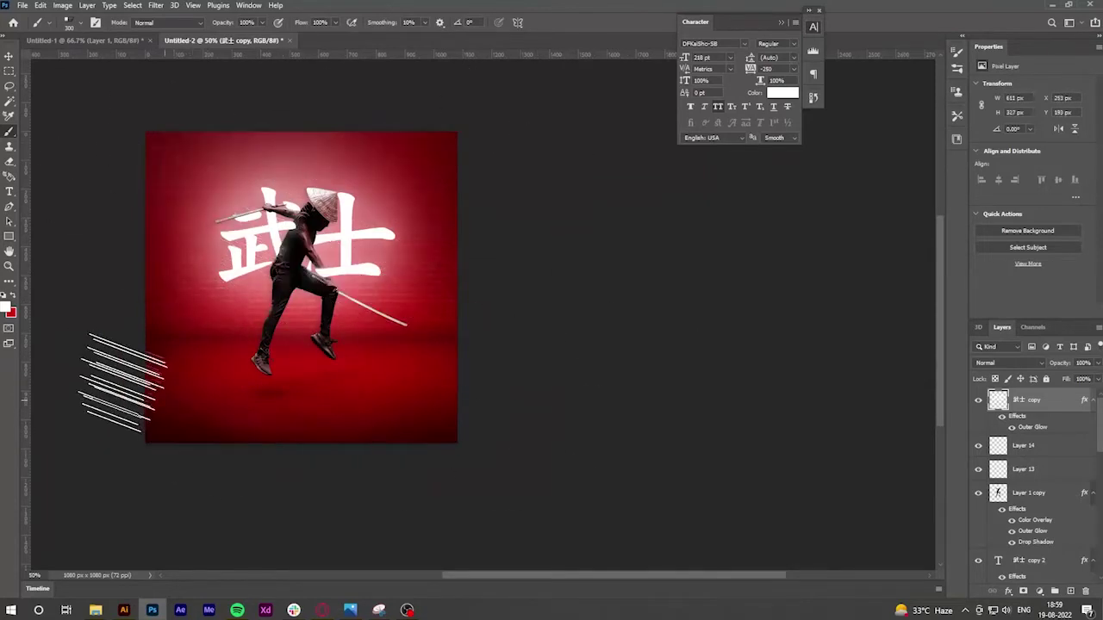
{"action": "key", "text": "v"}
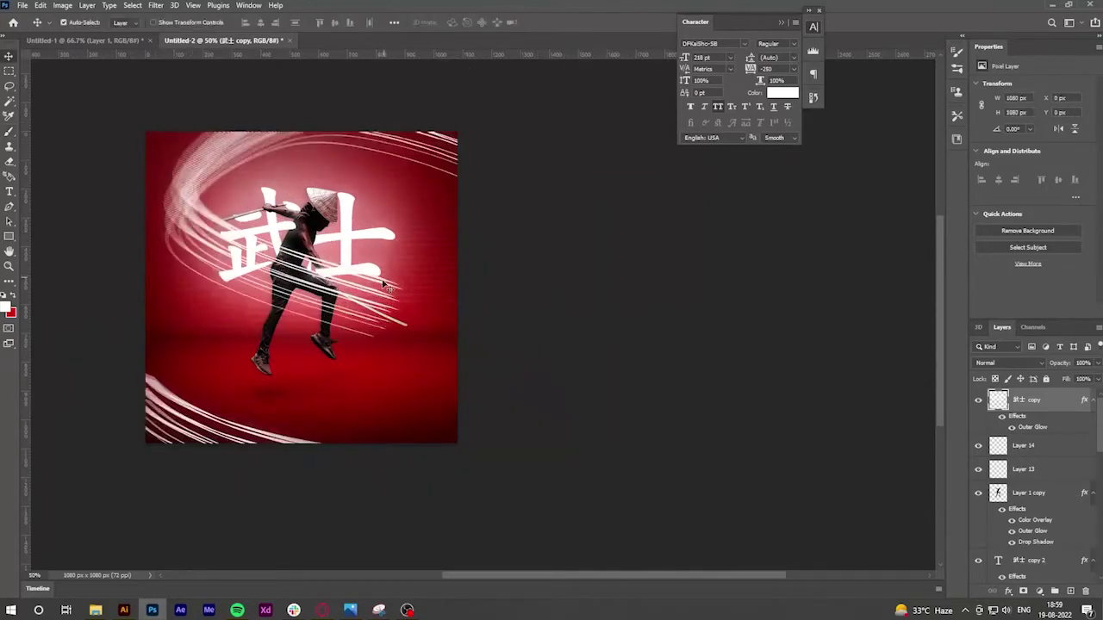
{"action": "mouse_move", "coordinate": [385, 285]}
{"action": "left_mouse_down"}
{"action": "mouse_move", "coordinate": [595, 394]}
{"action": "mouse_move", "coordinate": [264, 461]}
{"action": "left_mouse_up"}
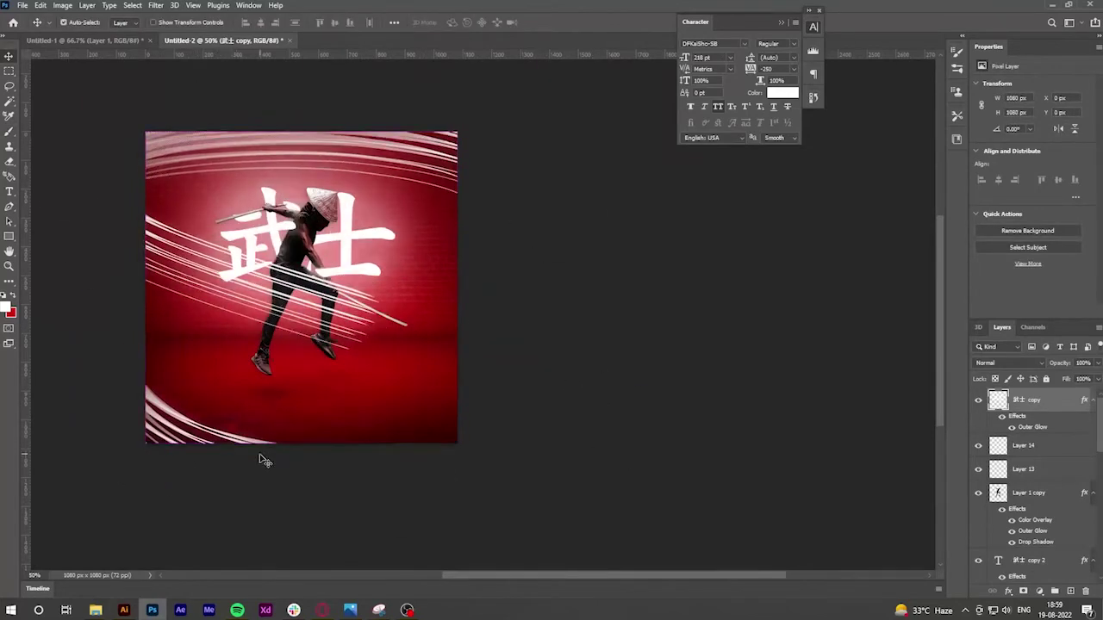
Add a new Layer 19 and stamp white streaks across the image
{"action": "key", "text": "ctrl+shift+alt+n"}
{"action": "key", "text": "b"}
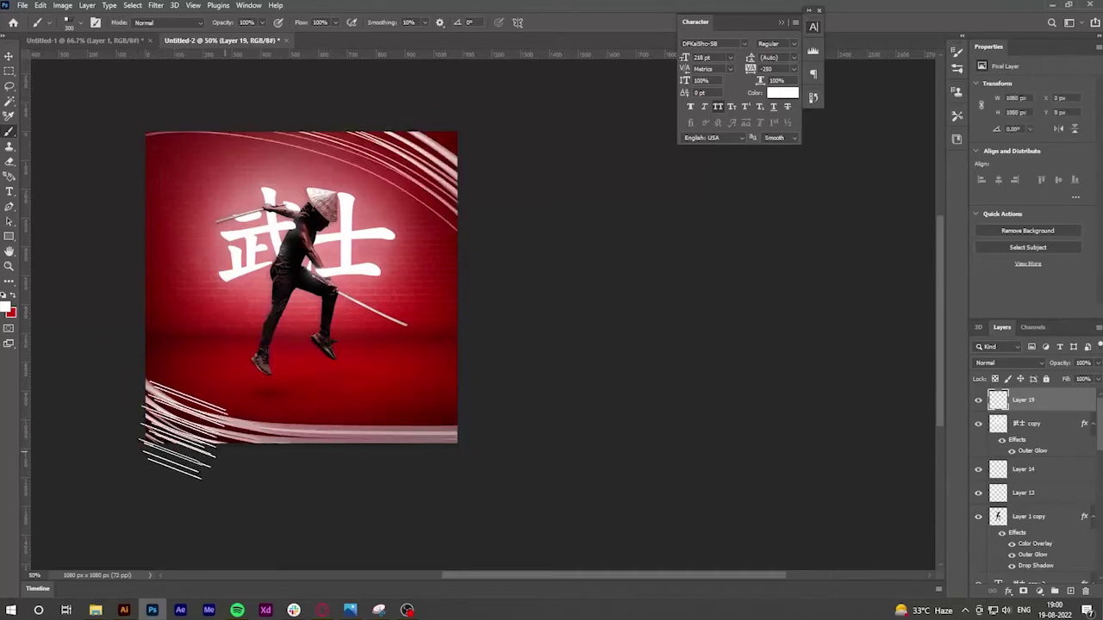
{"action": "left_click", "coordinate": [112, 388]}
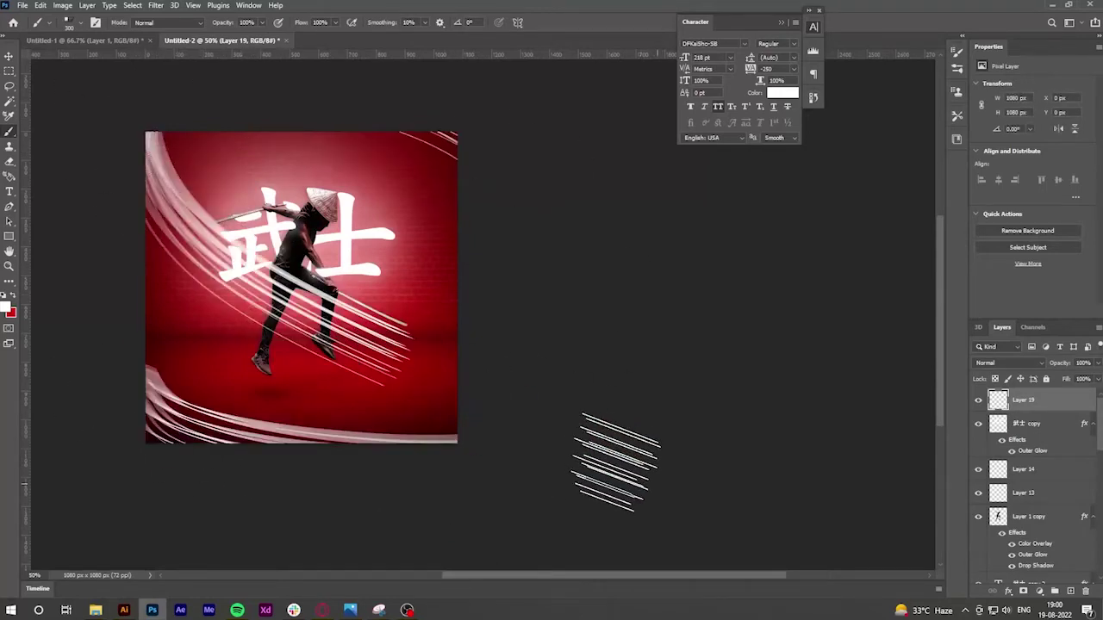
Move and stretch the streaks so they extend beyond the canvas edges
{"action": "key", "text": "v"}
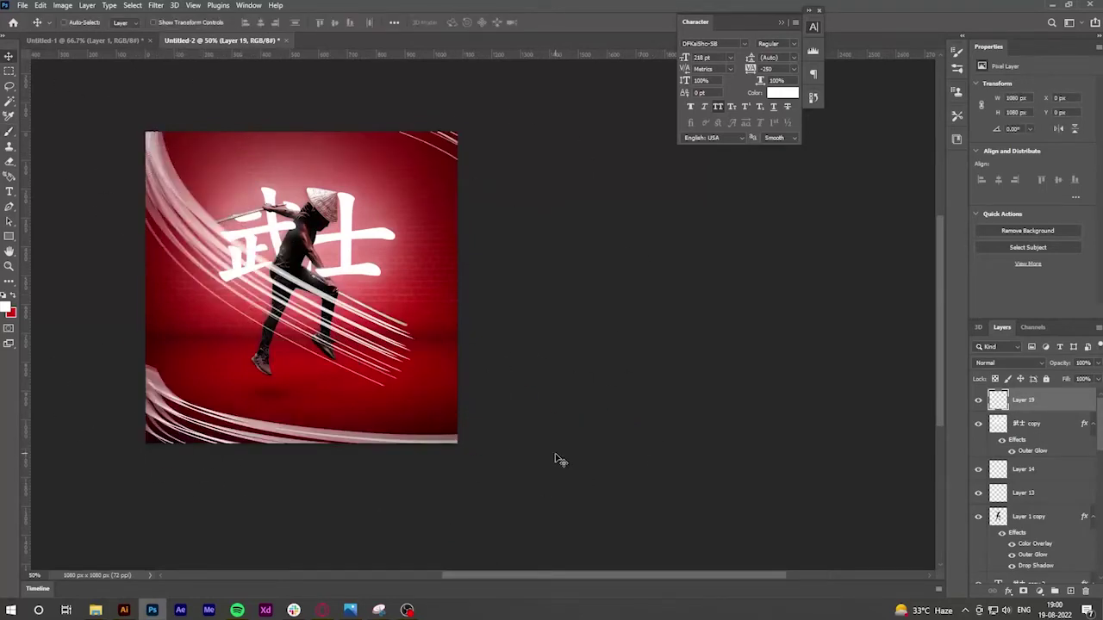
{"action": "key", "text": "ctrl+t"}
{"action": "left_click_drag", "start_coordinate": [443, 374], "coordinate": [413, 307]}
{"action": "left_click_drag", "start_coordinate": [458, 89], "coordinate": [458, 132]}
{"action": "left_click_drag", "start_coordinate": [102, 287], "coordinate": [144, 287]}
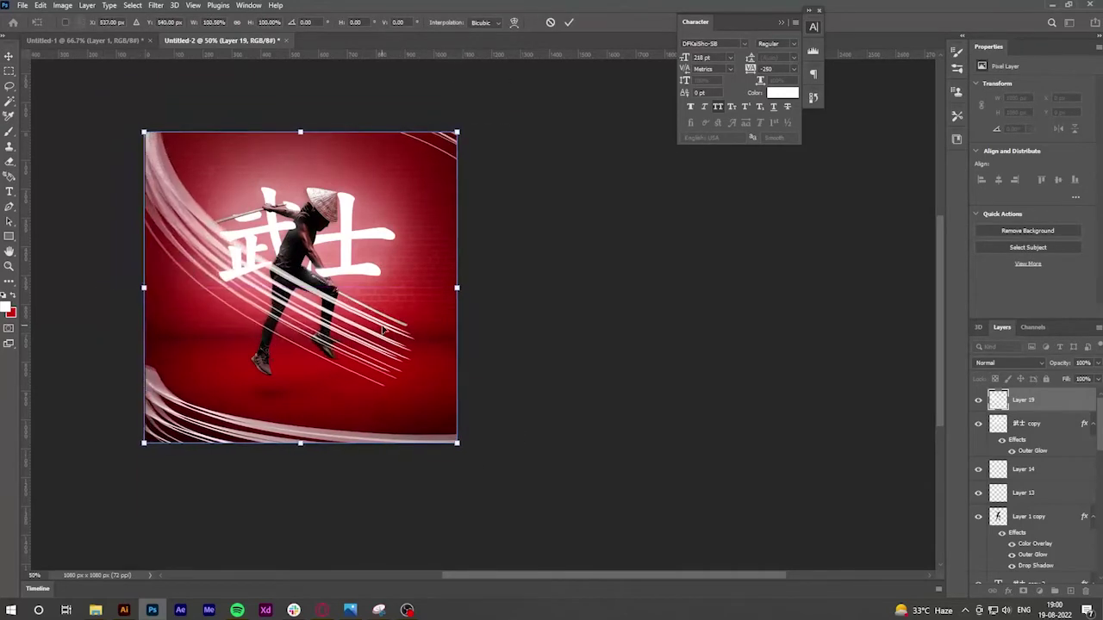
{"action": "left_click_drag", "start_coordinate": [457, 443], "coordinate": [471, 445]}
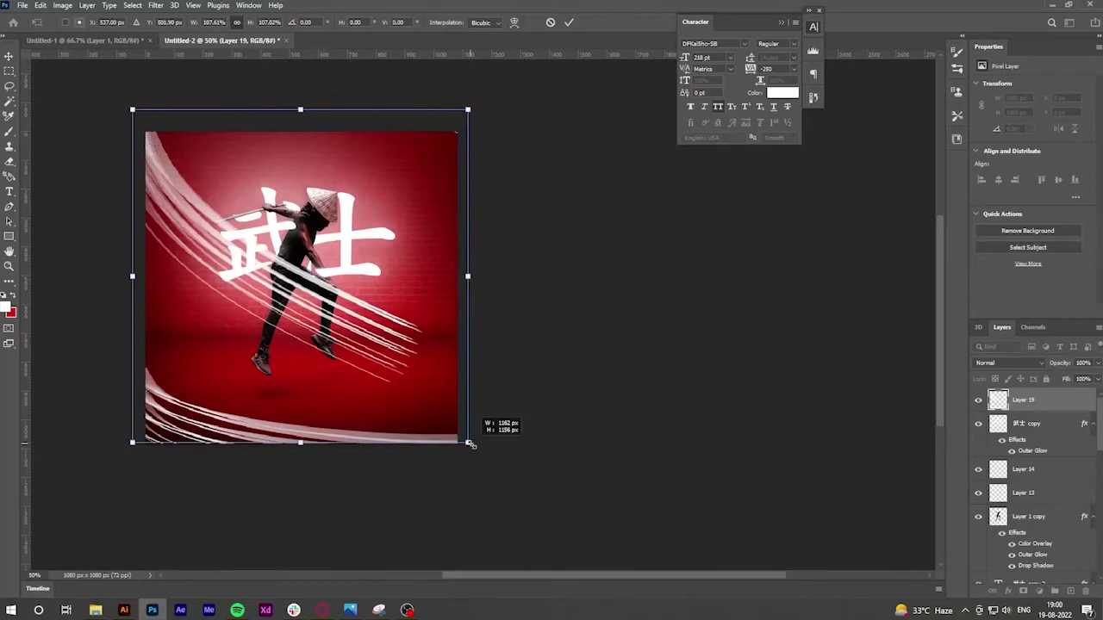
{"action": "left_click", "coordinate": [569, 24]}
Convert the lower streak layer to a Smart Object and apply 3.7 px Gaussian Blur
{"action": "key", "text": "p"}
{"action": "scroll", "coordinate": [157, 317], "scroll_direction": "down", "scroll_amount": 2}
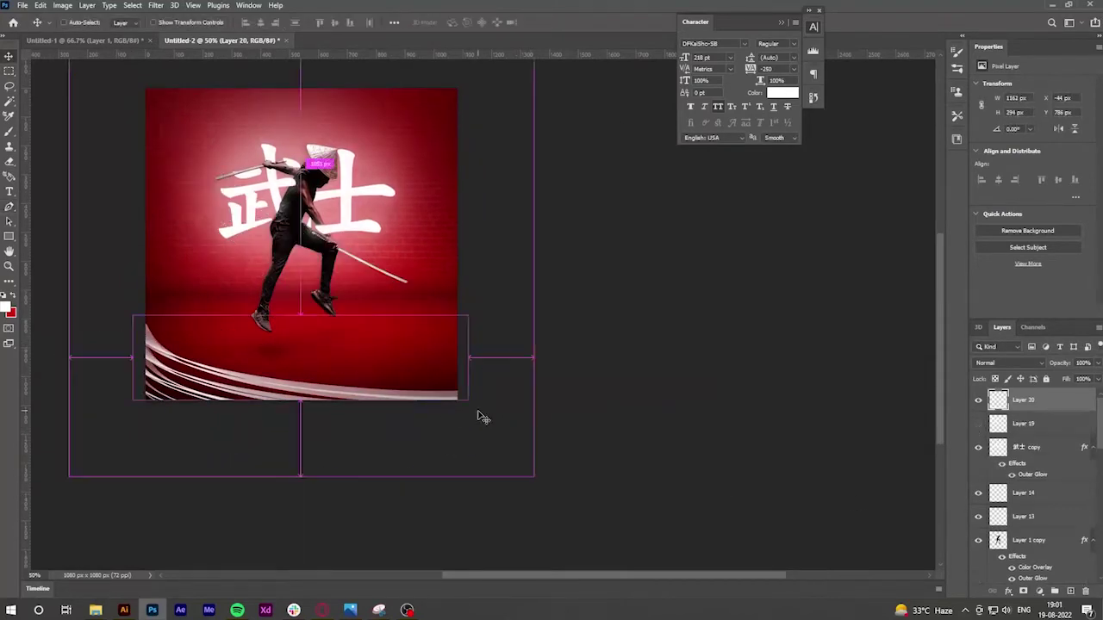
{"action": "right_click", "coordinate": [1026, 401]}
{"action": "left_click", "coordinate": [913, 271]}
{"action": "left_click", "coordinate": [156, 5]}
{"action": "left_click", "coordinate": [327, 197]}
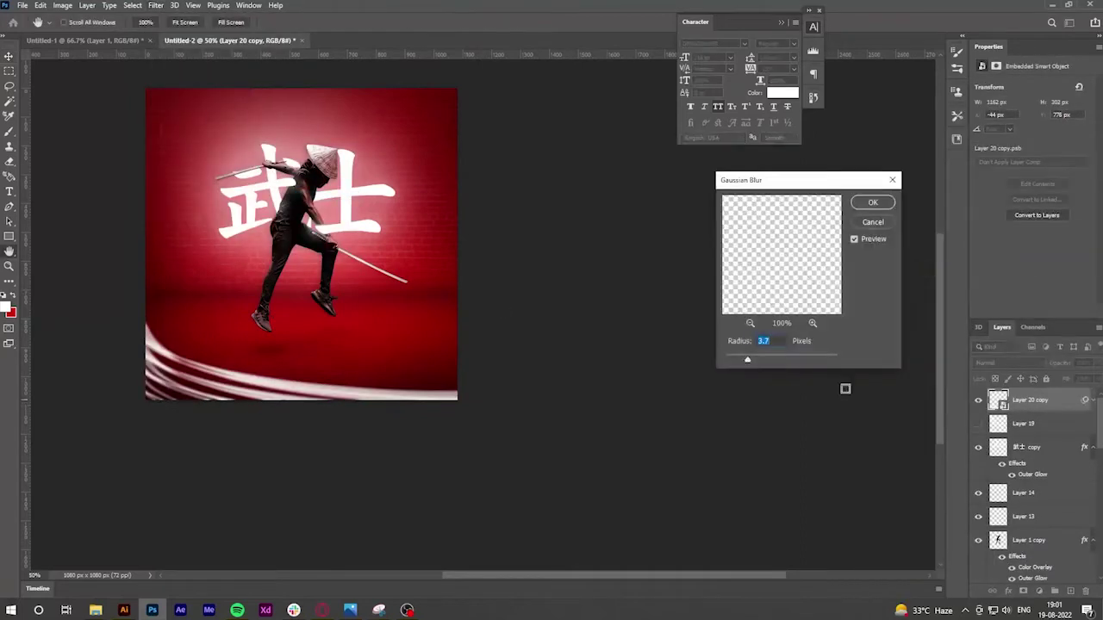
{"action": "key", "text": "Return"}
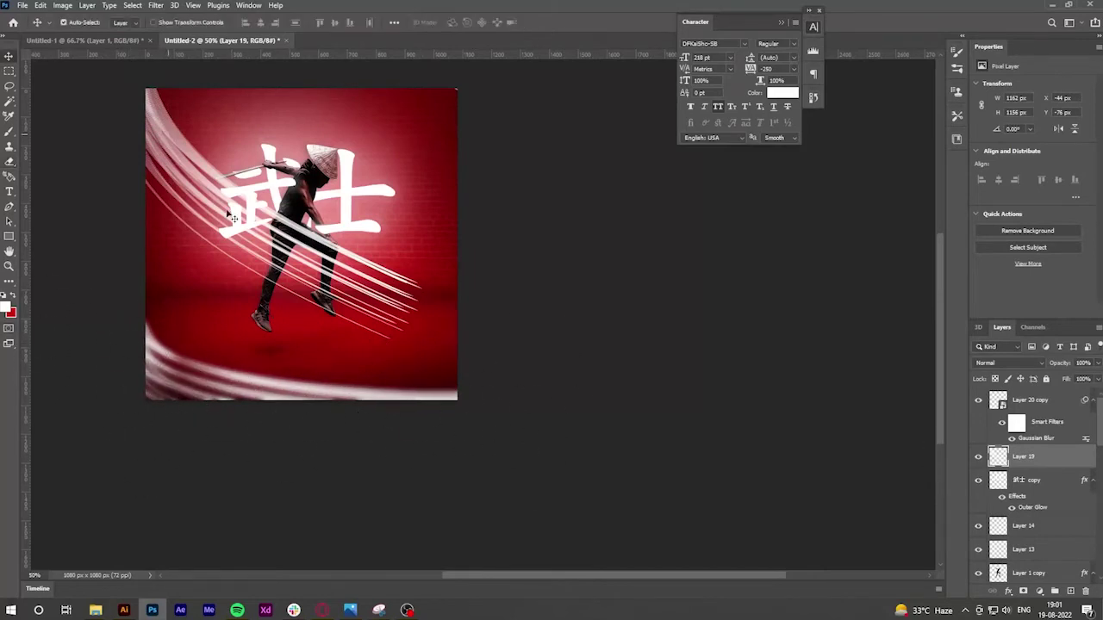
Erase the streaks over the samurai down toward the feet
{"action": "key", "text": "e"}
{"action": "scroll", "coordinate": [358, 292], "scroll_direction": "up", "scroll_amount": 1}
{"action": "scroll", "coordinate": [359, 292], "scroll_direction": "up", "scroll_amount": 1}
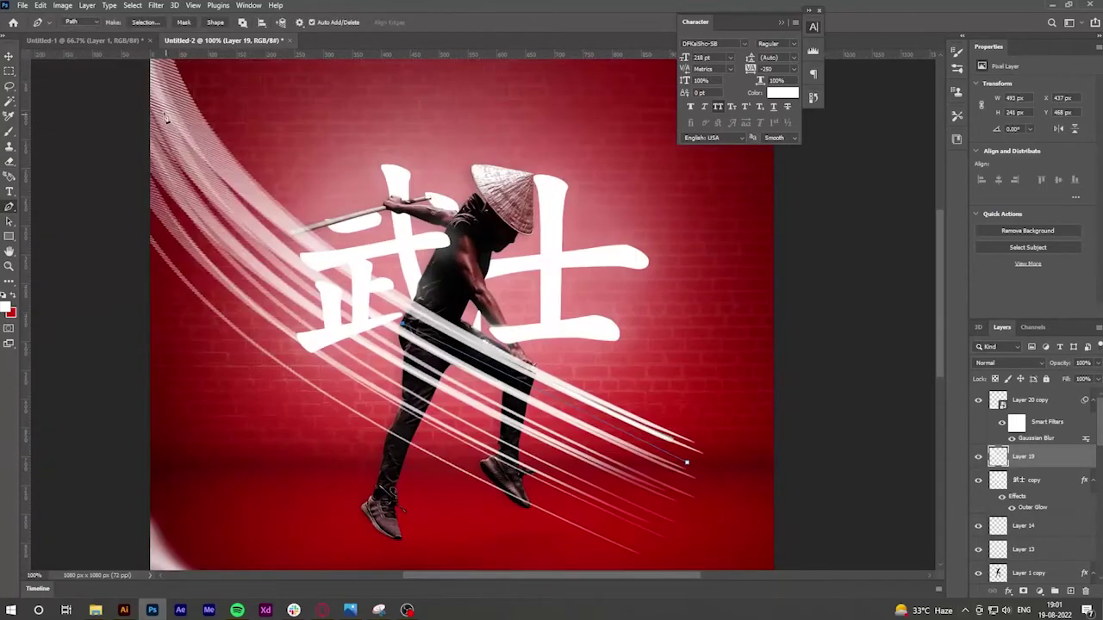
{"action": "left_click", "coordinate": [86, 69]}
{"action": "left_click_drag", "start_coordinate": [253, 387], "coordinate": [387, 424]}
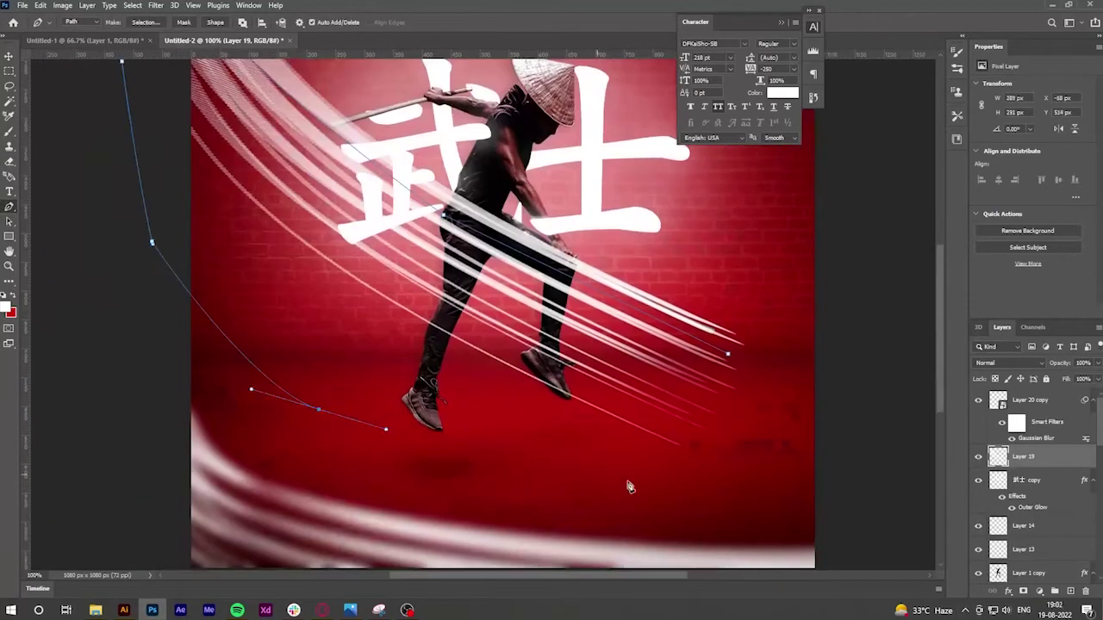
{"action": "left_click_drag", "start_coordinate": [741, 483], "coordinate": [746, 360]}
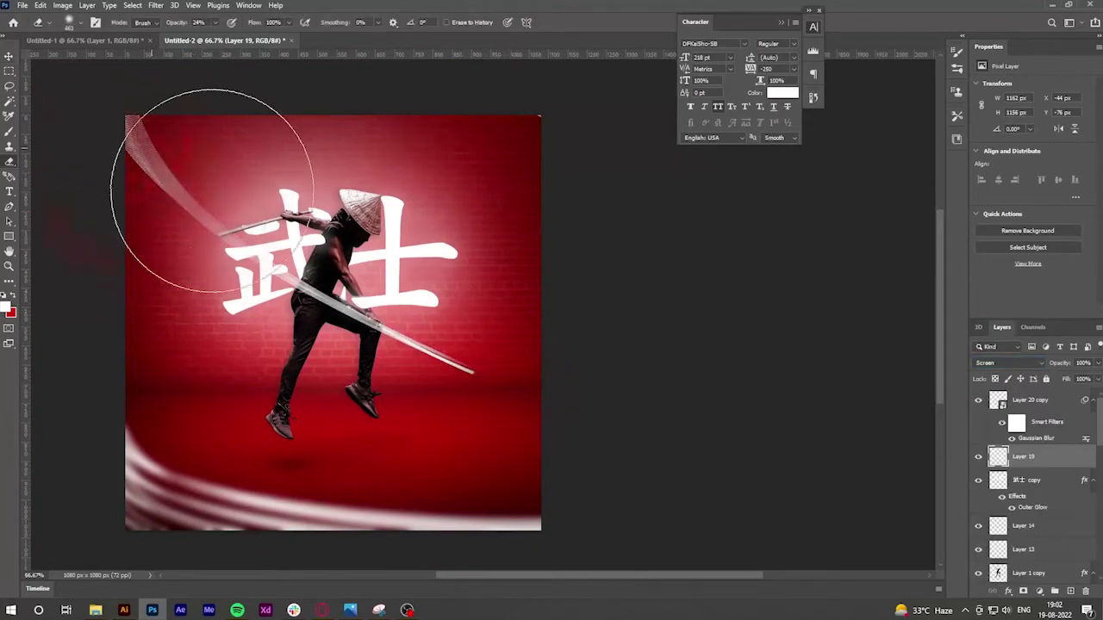
Duplicate the streak layer and switch between Layer 19 and its copy
{"action": "key", "text": "ctrl+j"}
{"action": "key", "text": "v"}
{"action": "scroll", "coordinate": [500, 411], "scroll_direction": "up", "scroll_amount": 2}
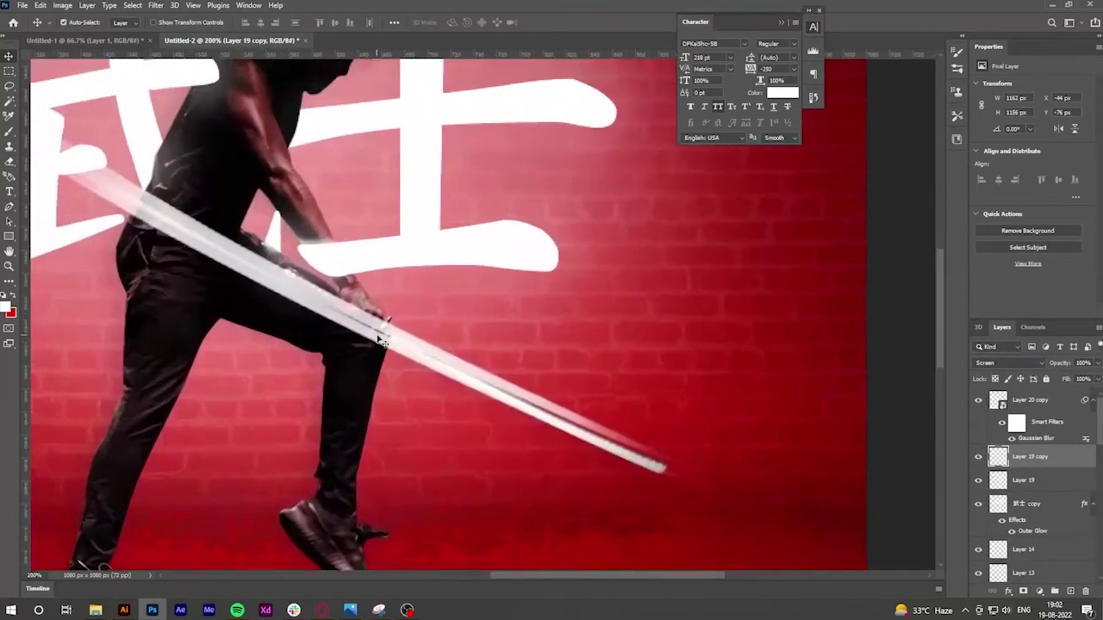
{"action": "scroll", "coordinate": [358, 315], "scroll_direction": "up", "scroll_amount": 2}
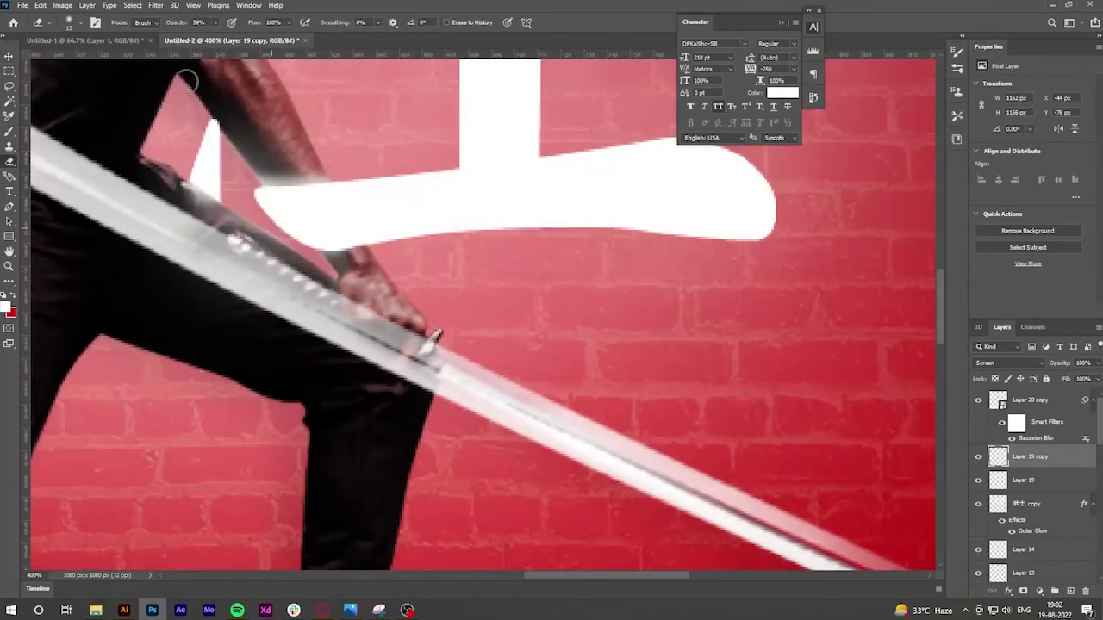
{"action": "left_click", "coordinate": [1008, 480]}
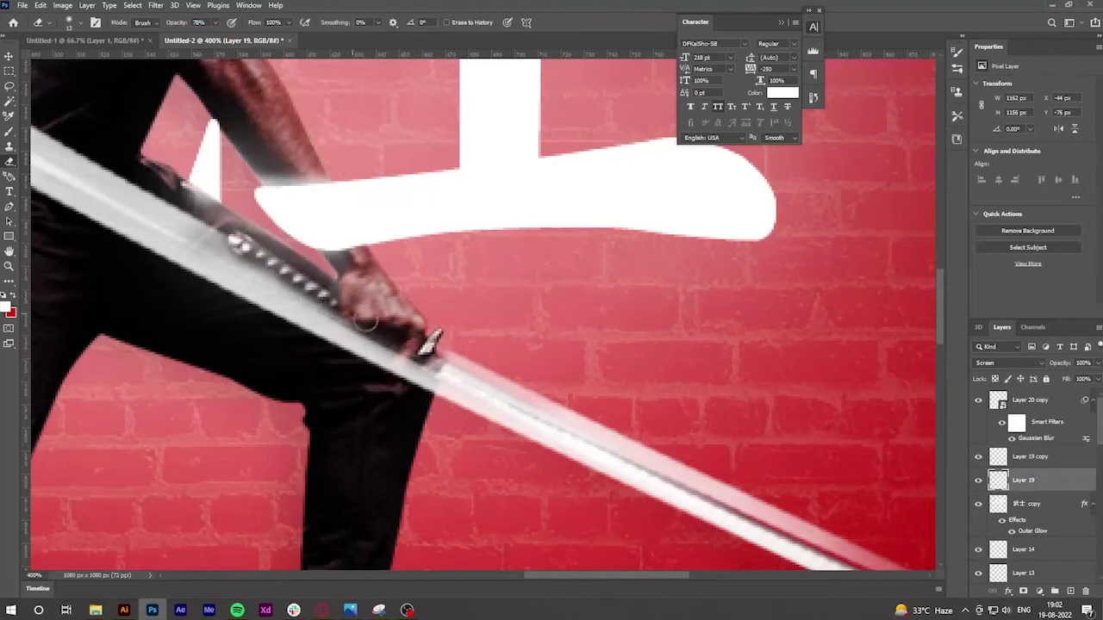
{"action": "scroll", "coordinate": [263, 252], "scroll_direction": "down", "scroll_amount": 2}
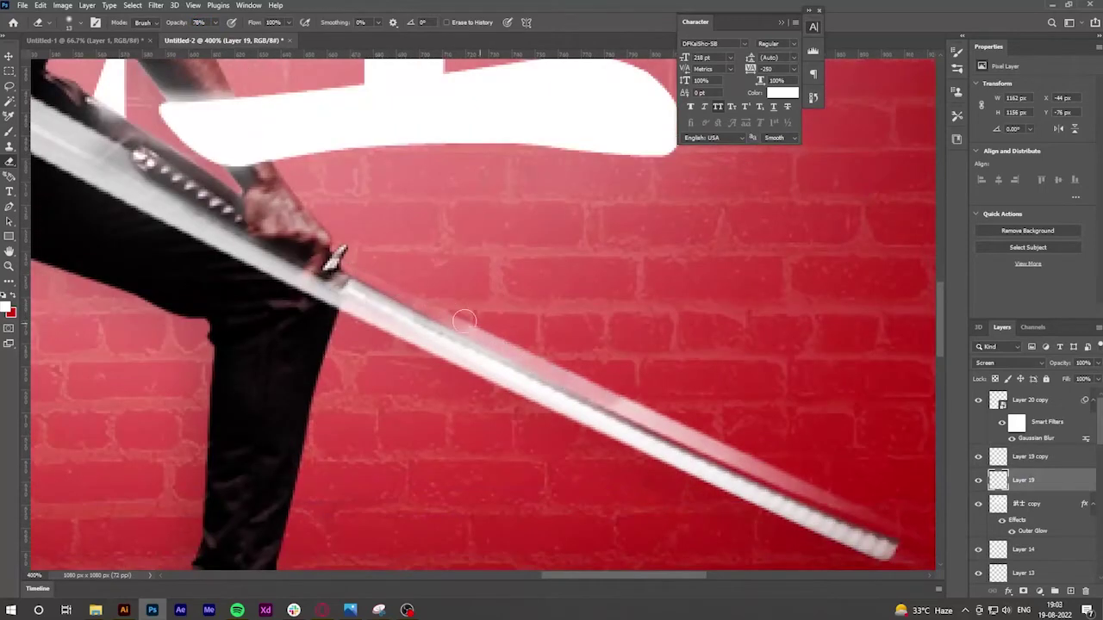
{"action": "key", "text": "alt+bracketright"}
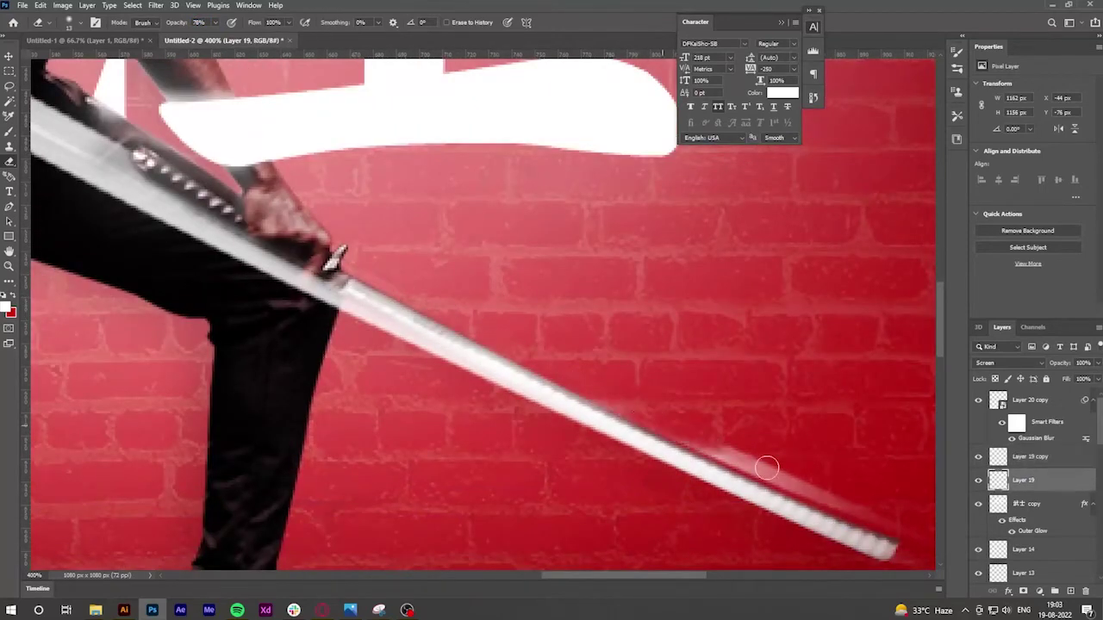
{"action": "scroll", "coordinate": [819, 495], "scroll_direction": "down", "scroll_amount": 5}
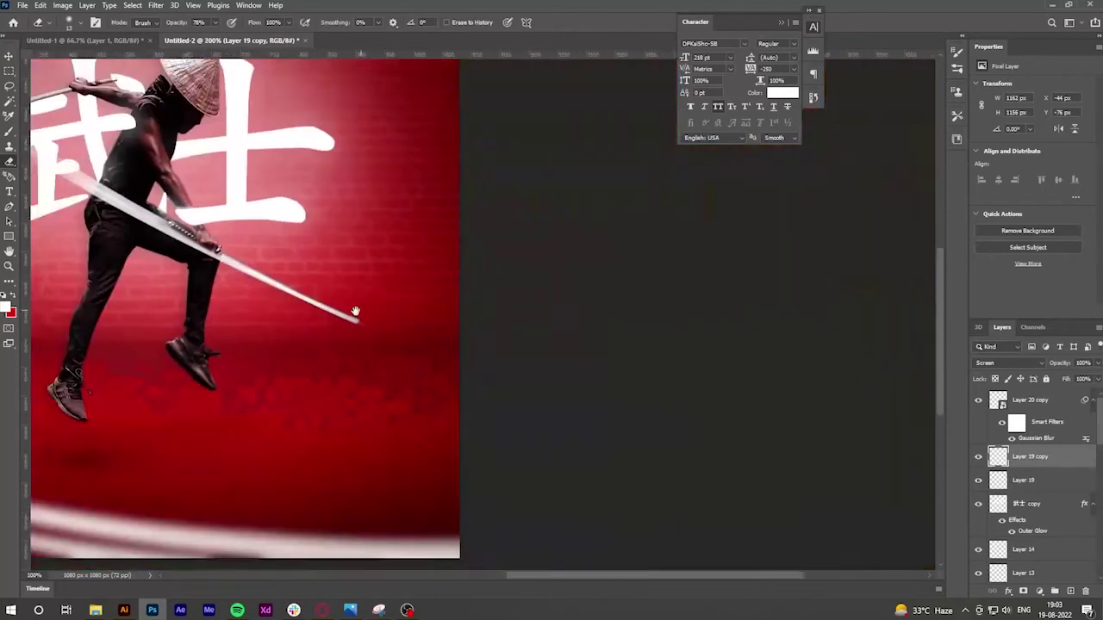
{"action": "key", "text": "v"}
{"action": "key", "text": "alt+bracketright"}
{"action": "scroll", "coordinate": [603, 284], "scroll_direction": "up", "scroll_amount": 1}
{"action": "scroll", "coordinate": [603, 284], "scroll_direction": "right", "scroll_amount": 1}
Paint white speed-line streaks across the top-right corner with a streak brush
{"action": "key", "text": "b"}
{"action": "left_click", "coordinate": [1040, 505]}
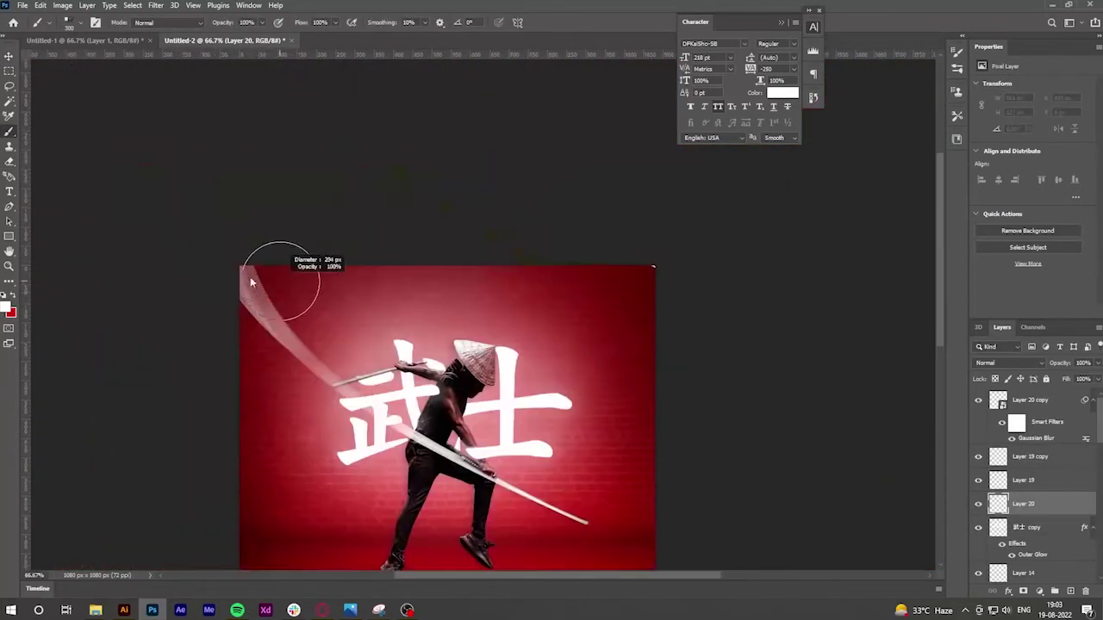
{"action": "right_click", "coordinate": [445, 369]}
{"action": "key", "text": "Escape"}
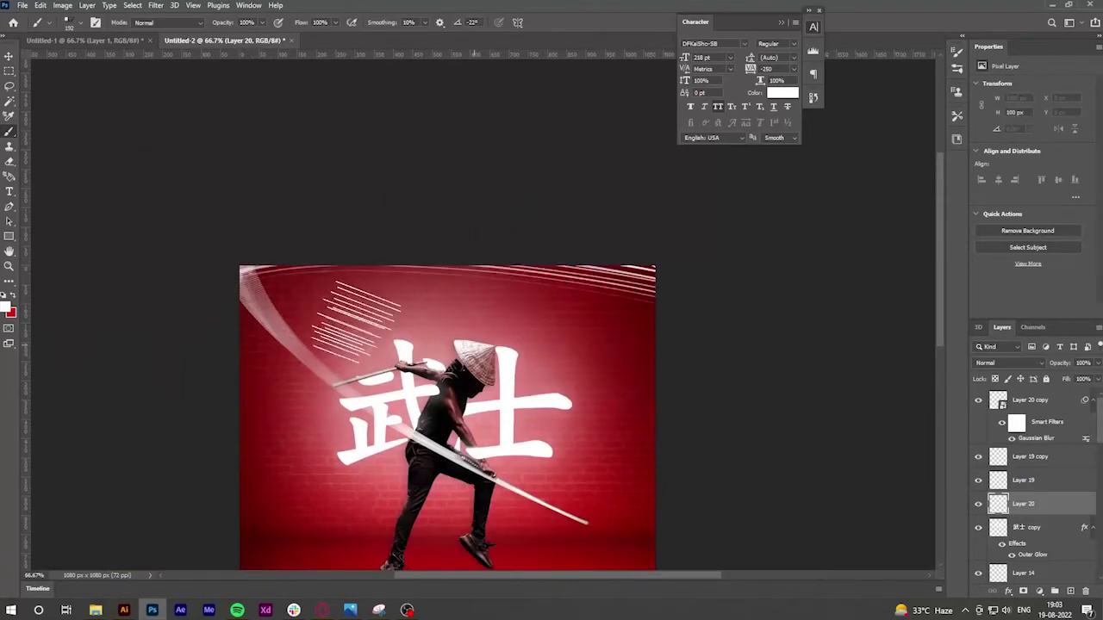
{"action": "mouse_move", "coordinate": [597, 274]}
{"action": "left_mouse_down"}
{"action": "mouse_move", "coordinate": [387, 138]}
{"action": "mouse_move", "coordinate": [405, 145]}
{"action": "left_mouse_up"}
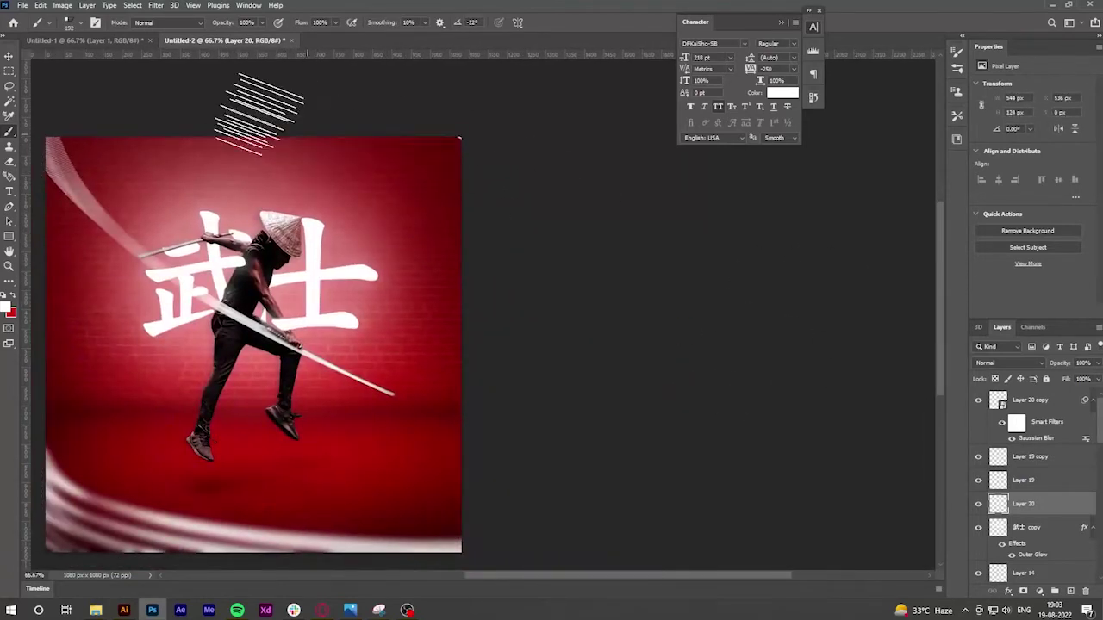
{"action": "left_click_drag", "start_coordinate": [375, 103], "coordinate": [505, 86]}
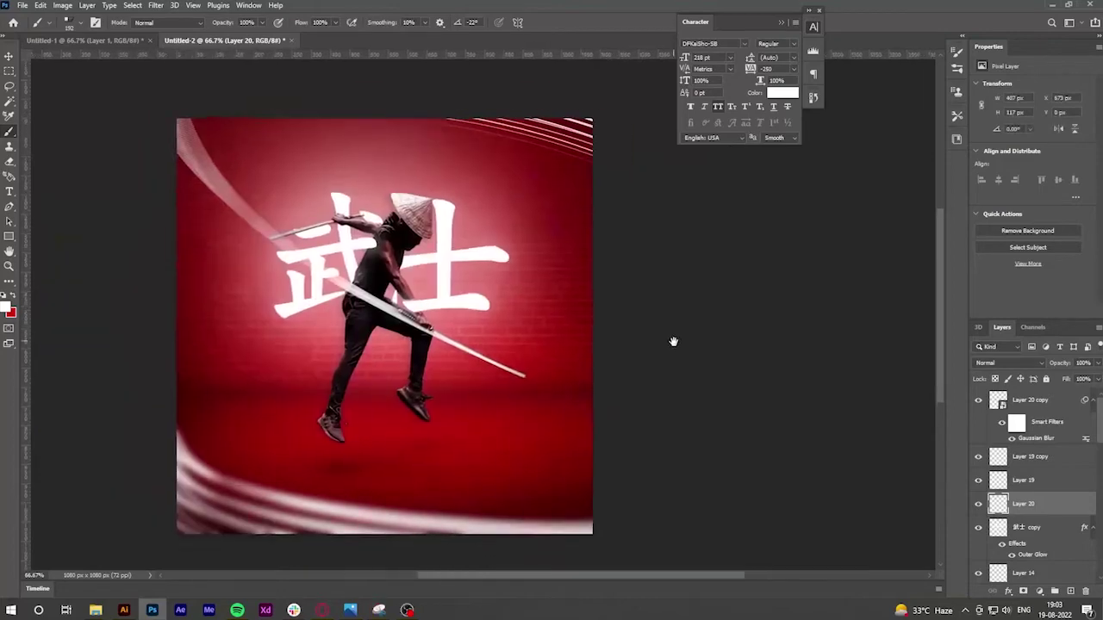
{"action": "left_click", "coordinate": [534, 138]}
{"action": "scroll", "coordinate": [497, 347], "scroll_direction": "down", "scroll_amount": 4}
{"action": "scroll", "coordinate": [498, 348], "scroll_direction": "right", "scroll_amount": 4}
{"action": "scroll", "coordinate": [640, 247], "scroll_direction": "up", "scroll_amount": 2}
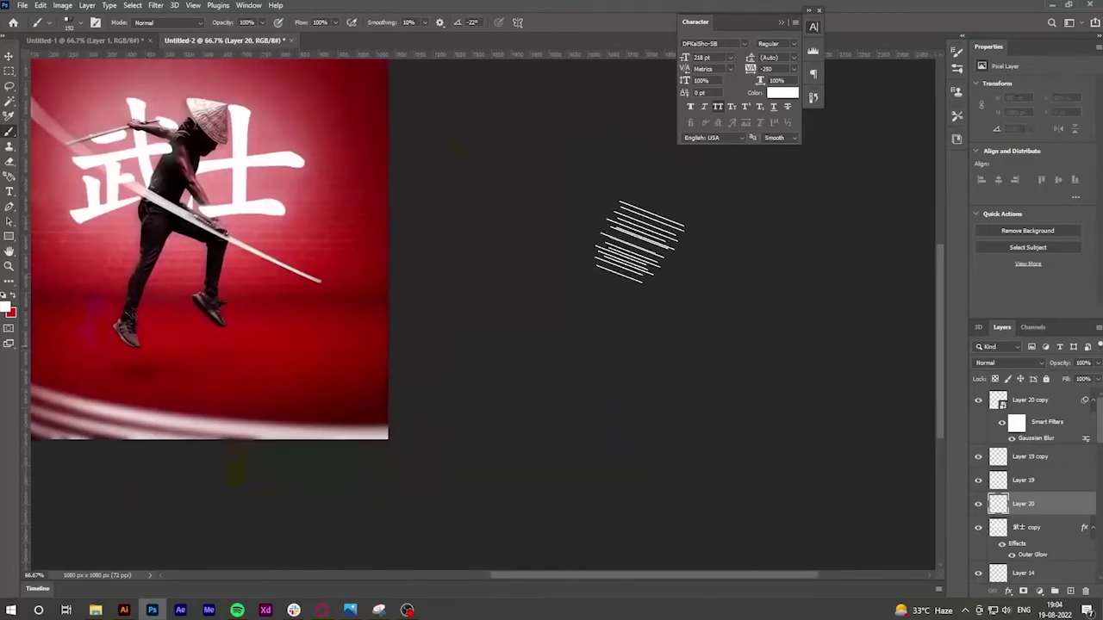
{"action": "scroll", "coordinate": [522, 315], "scroll_direction": "left", "scroll_amount": 4}
{"action": "scroll", "coordinate": [522, 315], "scroll_direction": "up", "scroll_amount": 3}
{"action": "scroll", "coordinate": [622, 254], "scroll_direction": "down", "scroll_amount": 2}
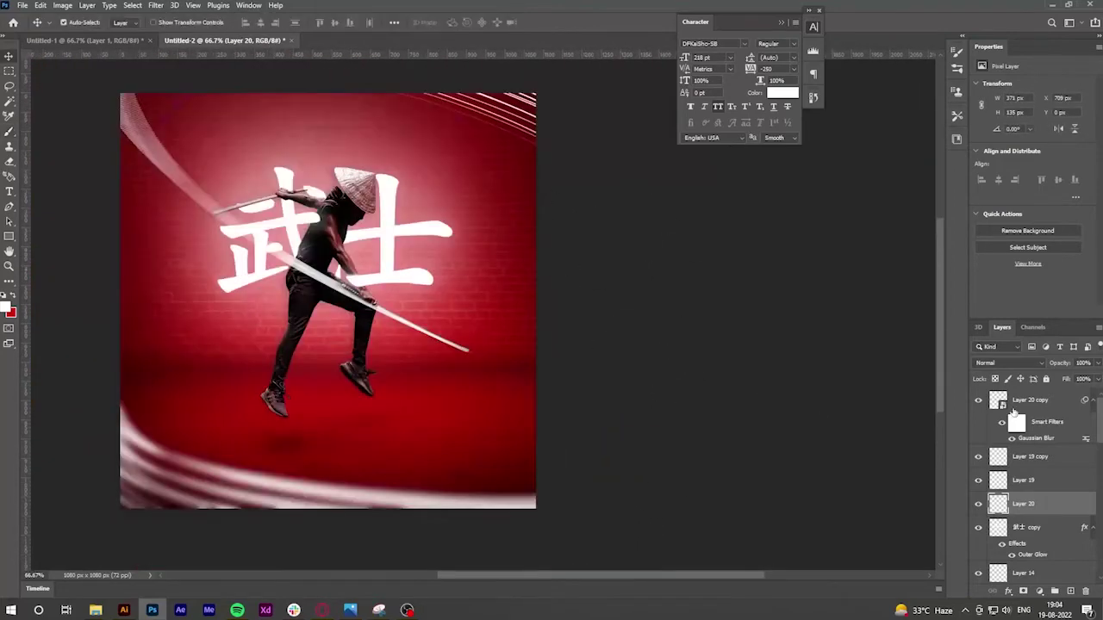
Apply a Gaussian Blur to the fresh streaks
{"action": "left_click", "coordinate": [156, 5]}
{"action": "left_click", "coordinate": [216, 148]}
{"action": "left_click", "coordinate": [345, 203]}
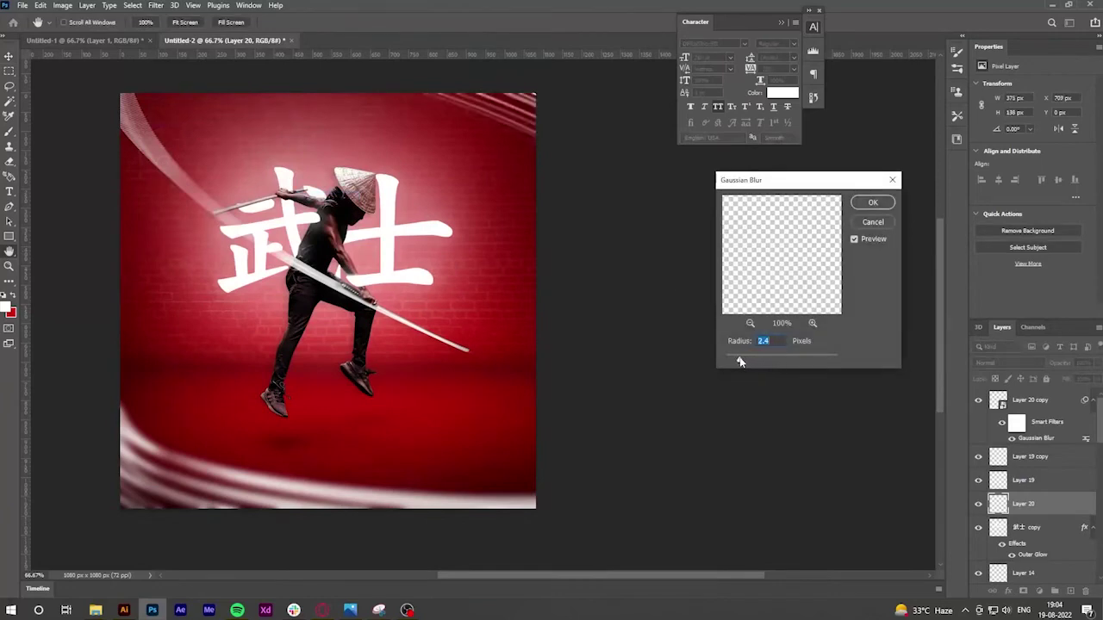
{"action": "left_click", "coordinate": [873, 203]}
Select Layer 19 copy, browse the brush presets and bring the image's lower part into view
{"action": "left_click", "coordinate": [1025, 457]}
{"action": "right_click", "coordinate": [439, 336]}
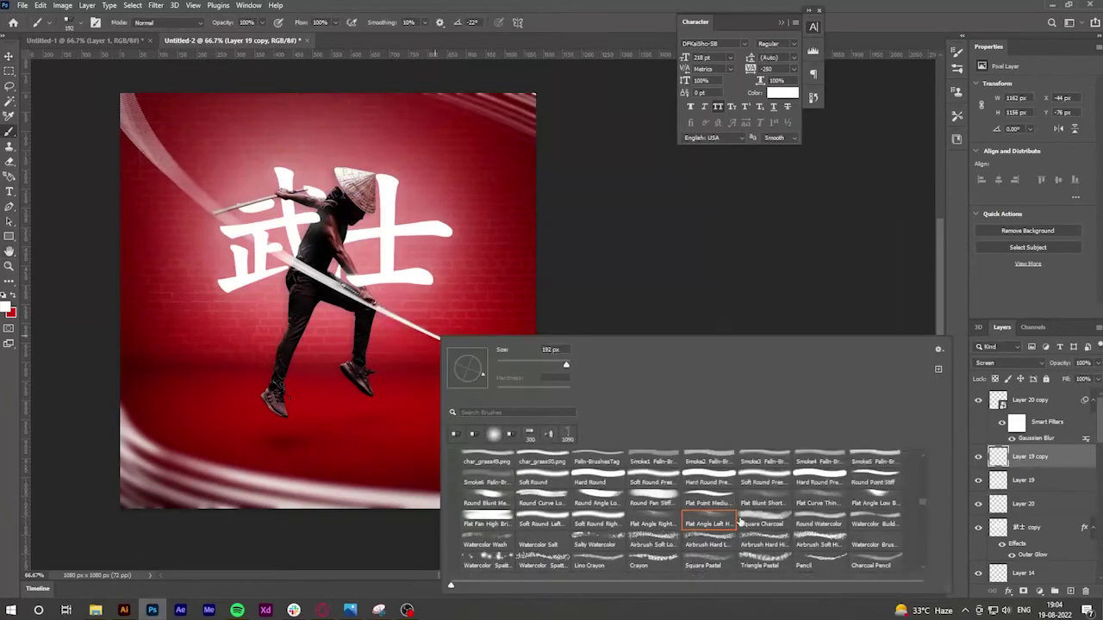
{"action": "scroll", "coordinate": [740, 519], "scroll_direction": "up", "scroll_amount": 3}
{"action": "scroll", "coordinate": [739, 519], "scroll_direction": "up", "scroll_amount": 2}
{"action": "scroll", "coordinate": [726, 534], "scroll_direction": "up", "scroll_amount": 2}
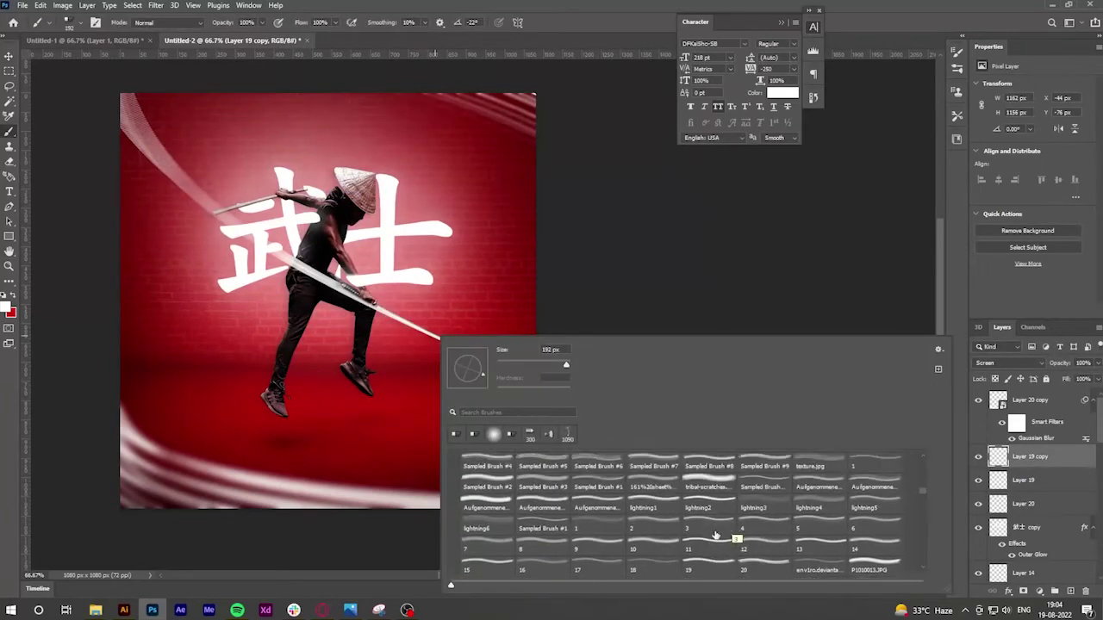
{"action": "mouse_move", "coordinate": [376, 477]}
{"action": "left_mouse_down"}
{"action": "mouse_move", "coordinate": [325, 332]}
{"action": "mouse_move", "coordinate": [353, 336]}
{"action": "left_mouse_up"}
Add a new empty layer and set the painting colour to black for shading
{"action": "key", "text": "ctrl+shift+alt+n"}
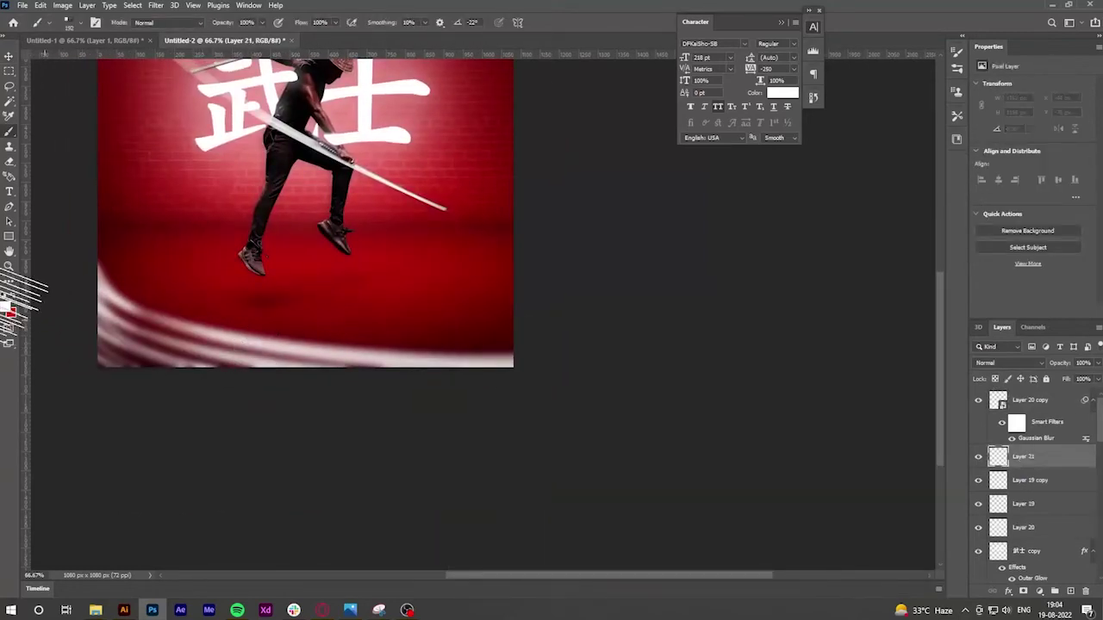
{"action": "key", "text": "i"}
{"action": "left_click", "coordinate": [7, 308]}
{"action": "left_click", "coordinate": [1009, 224]}
{"action": "key", "text": "b"}
{"action": "right_click", "coordinate": [203, 324]}
{"action": "key", "text": "Escape"}
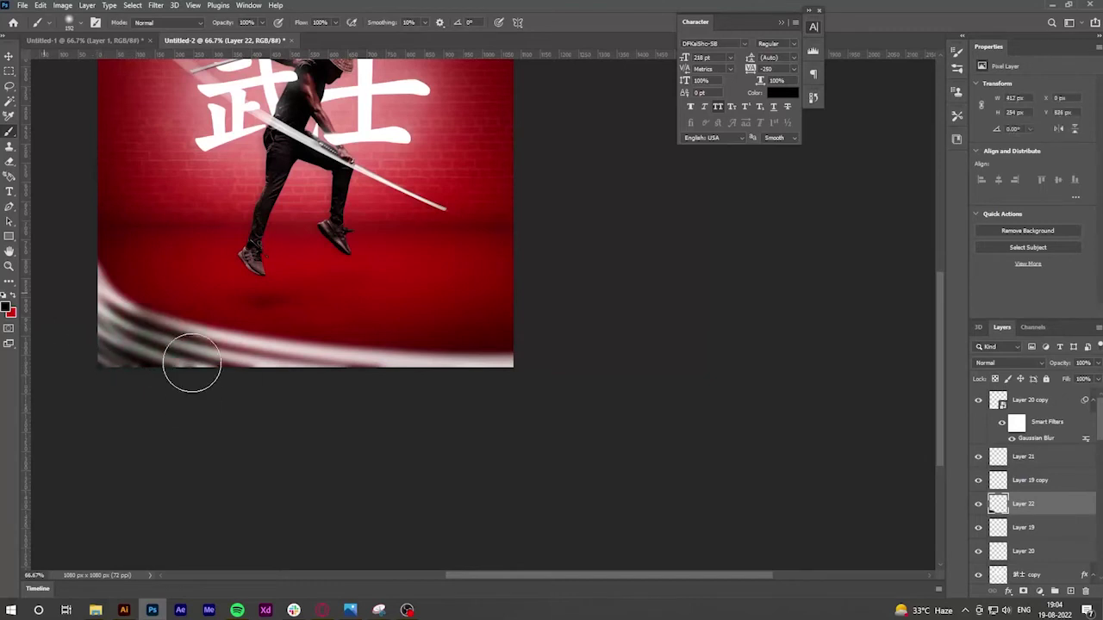
Lower Layer 22's opacity and enlarge its content to about 138%
{"action": "left_click_drag", "start_coordinate": [1059, 363], "coordinate": [939, 379]}
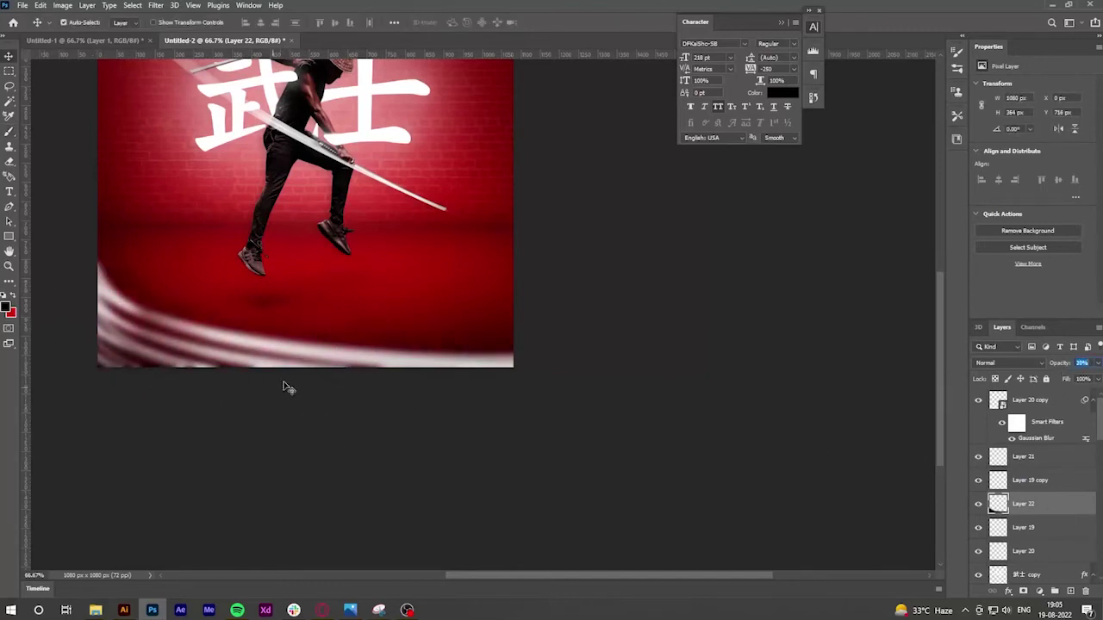
{"action": "key", "text": "ctrl+t"}
{"action": "left_click_drag", "start_coordinate": [169, 438], "coordinate": [113, 458]}
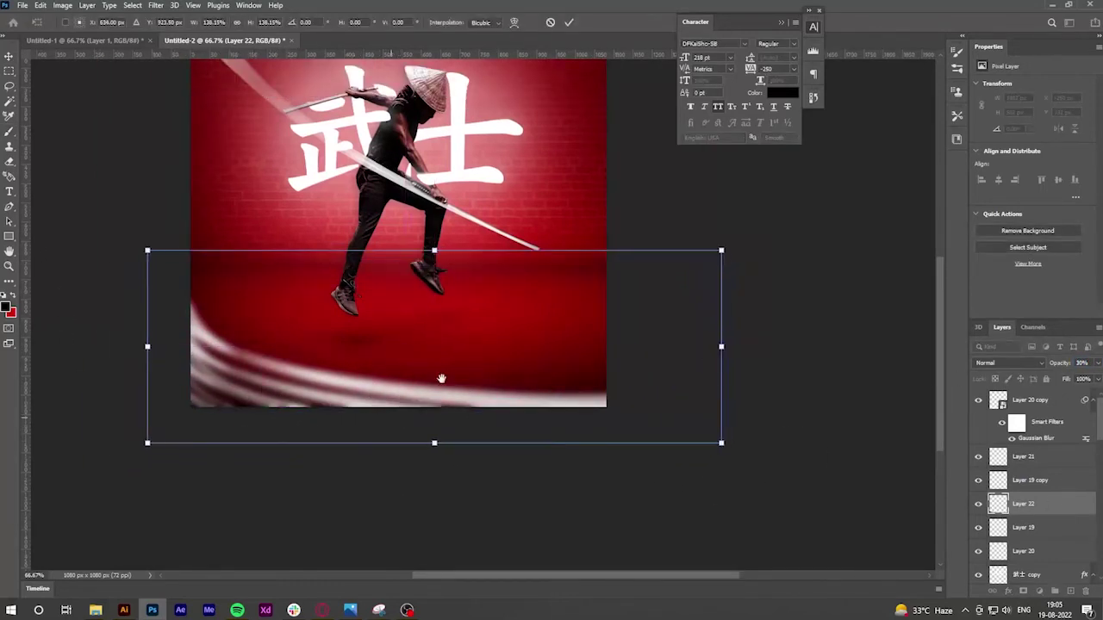
{"action": "key", "text": "ctrl+minus"}
{"action": "key", "text": "Return"}
{"action": "scroll", "coordinate": [495, 203], "scroll_direction": "up", "scroll_amount": 3}
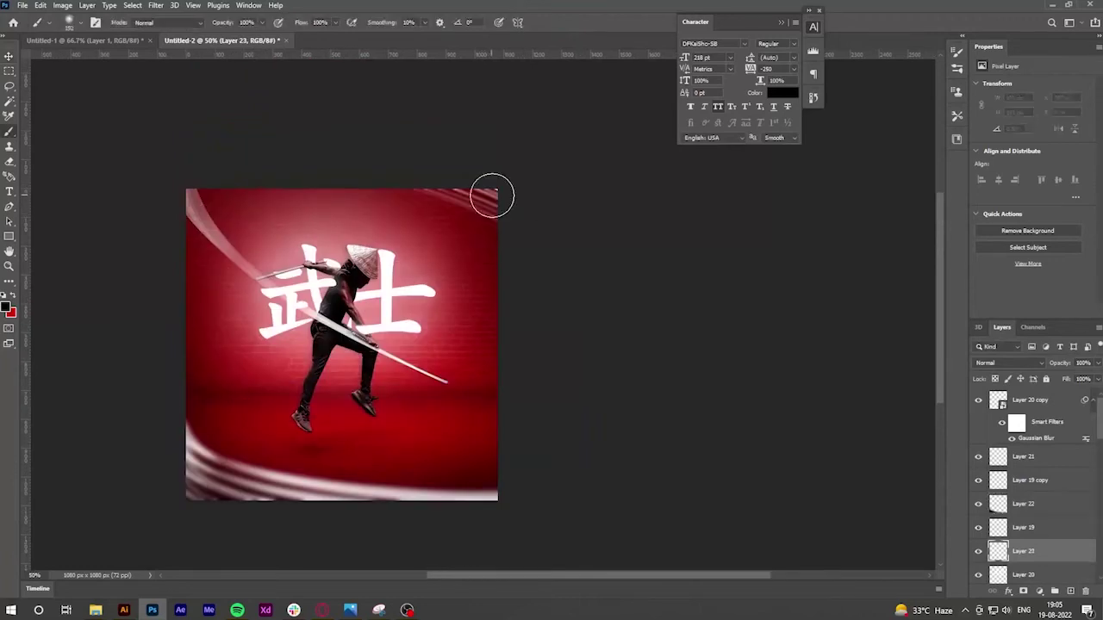
Move Layer 23 down the stack, drop its opacity to 80%, and add a new layer
{"action": "key", "text": "v"}
{"action": "key", "text": "ctrl+bracketleft"}
{"action": "key", "text": "ctrl+bracketleft"}
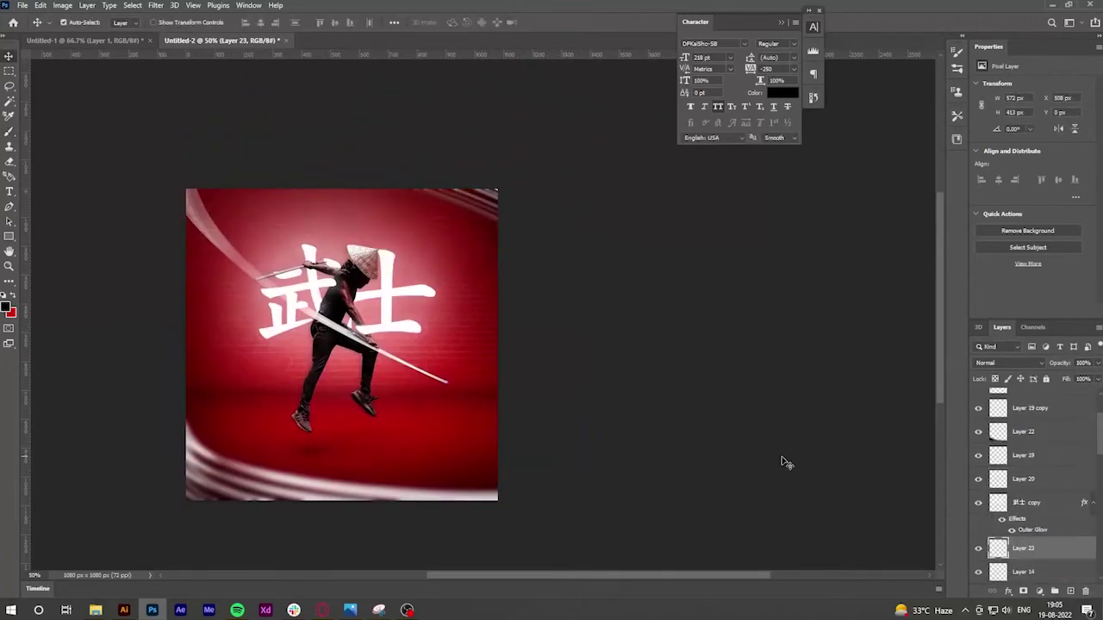
{"action": "key", "text": "z"}
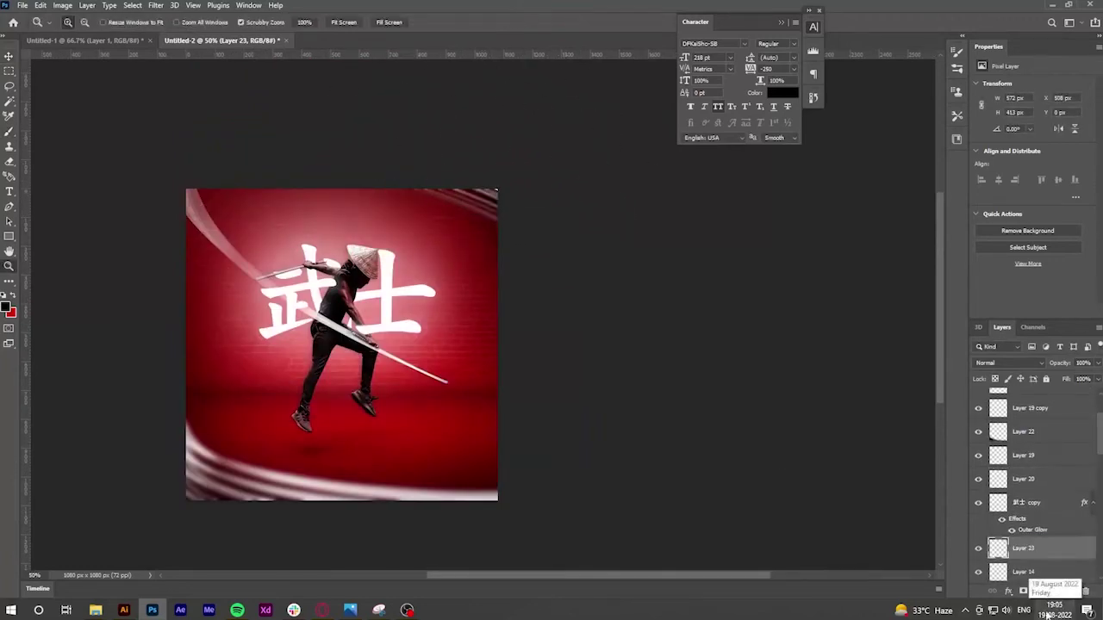
{"action": "left_click_drag", "start_coordinate": [1039, 579], "coordinate": [1025, 536]}
{"action": "key", "text": "8"}
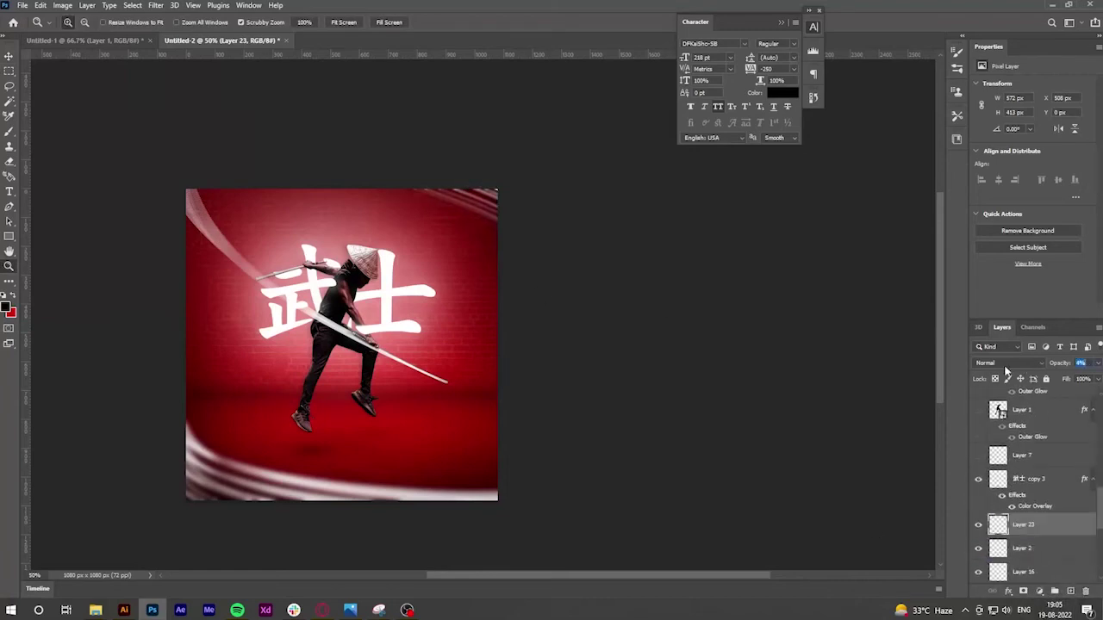
{"action": "key", "text": "ctrl+shift+alt+n"}
Choose the Smoke 1 brush and enlarge it to a large size
{"action": "key", "text": "b"}
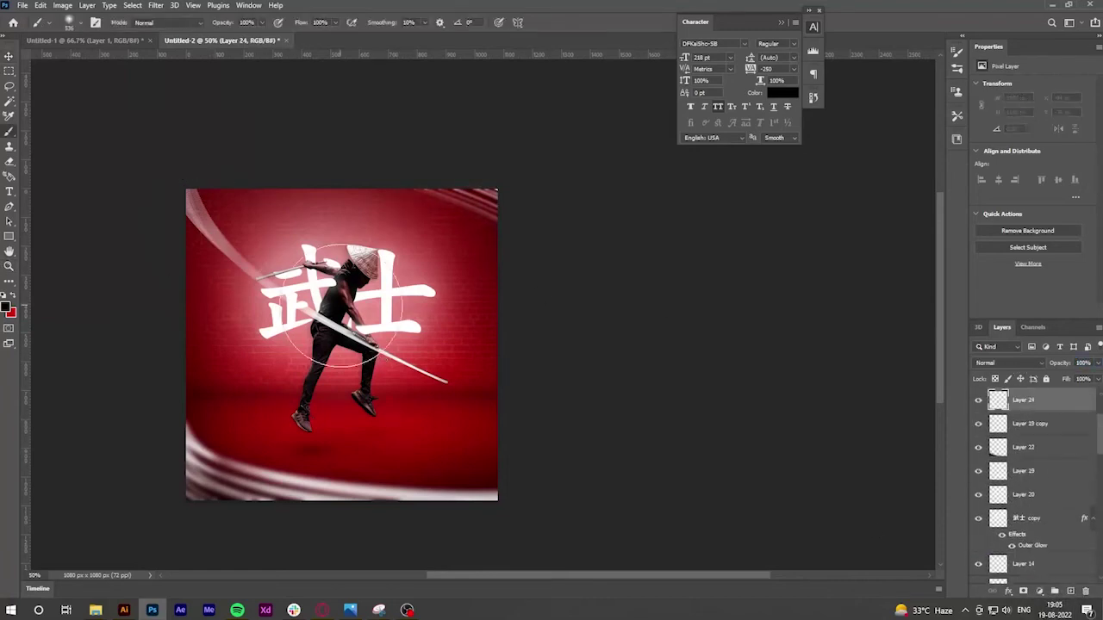
{"action": "right_click", "coordinate": [346, 307]}
{"action": "scroll", "coordinate": [591, 501], "scroll_direction": "up", "scroll_amount": 1}
{"action": "scroll", "coordinate": [591, 501], "scroll_direction": "up", "scroll_amount": 2}
{"action": "scroll", "coordinate": [569, 501], "scroll_direction": "up", "scroll_amount": 2}
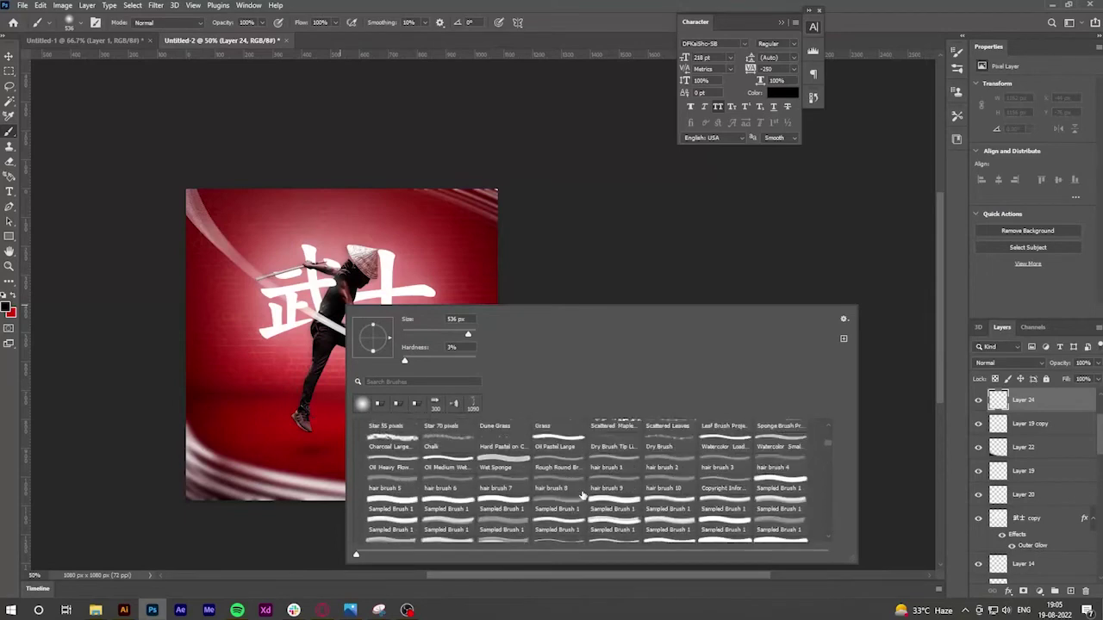
{"action": "scroll", "coordinate": [543, 499], "scroll_direction": "up", "scroll_amount": 2}
{"action": "key", "text": "Return"}
{"action": "right_click", "coordinate": [301, 315]}
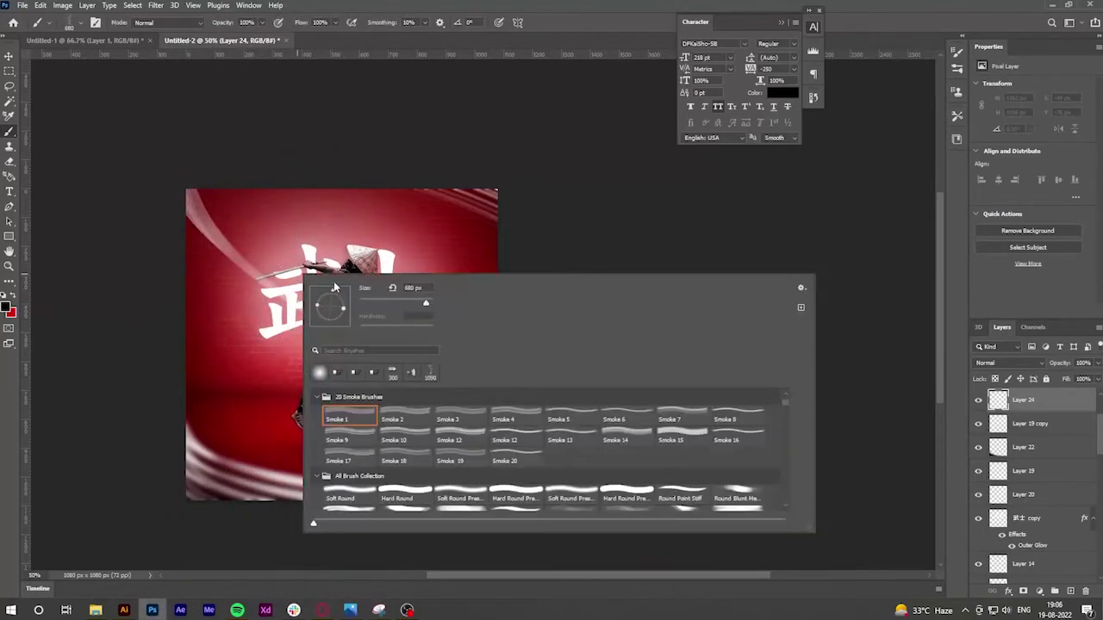
{"action": "left_click_drag", "start_coordinate": [302, 315], "coordinate": [260, 256]}
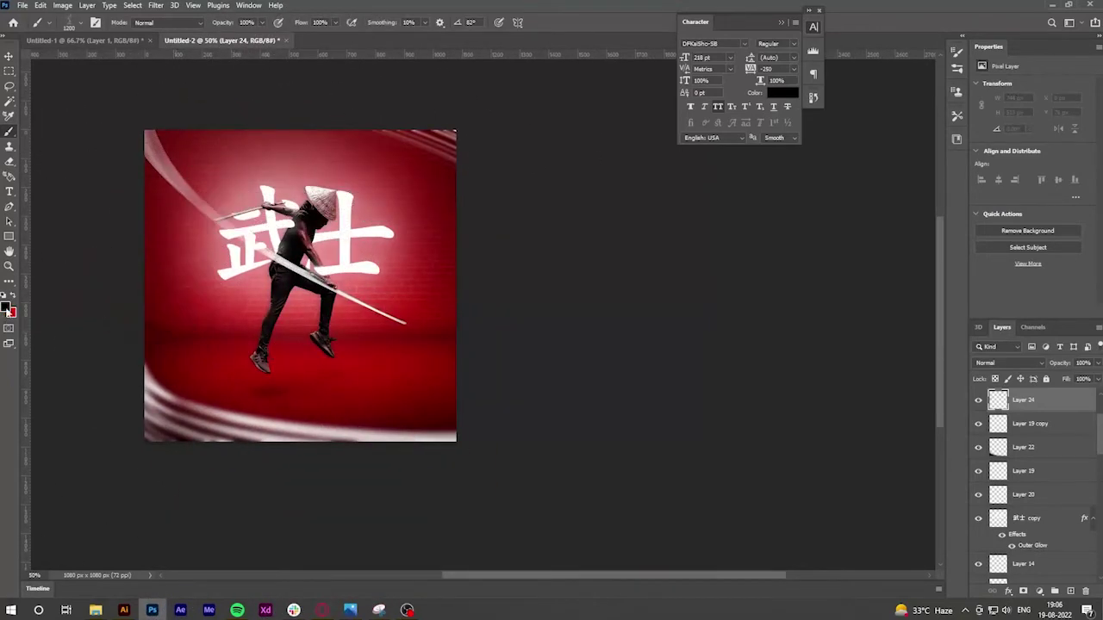
Set the foreground to white and stamp smoke over the upper left
{"action": "right_click", "coordinate": [614, 293], "text": "alt+shift"}
{"action": "right_click", "coordinate": [181, 215]}
{"action": "left_click_drag", "start_coordinate": [181, 215], "coordinate": [150, 155]}
{"action": "right_click", "coordinate": [166, 184]}
{"action": "left_click", "coordinate": [194, 147]}
Erase stray smoke edges with the Eraser, then check Layer 19 and Layer 19 copy
{"action": "key", "text": "e"}
{"action": "left_click_drag", "start_coordinate": [388, 171], "coordinate": [450, 258]}
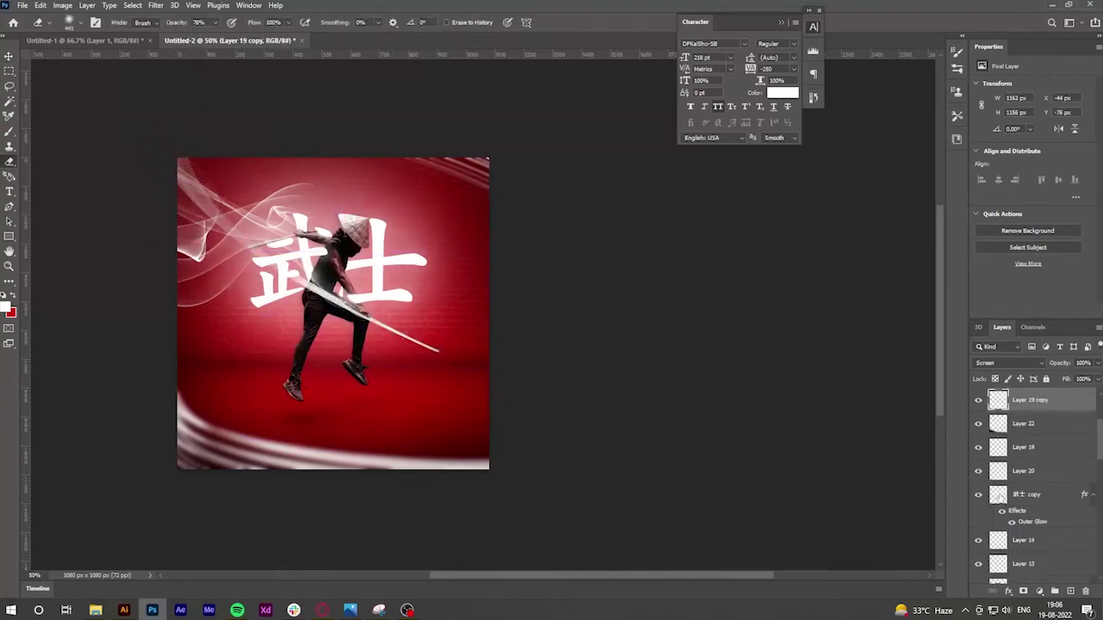
{"action": "left_click", "coordinate": [179, 179], "text": "ctrl"}
{"action": "left_click", "coordinate": [302, 284], "text": "ctrl"}
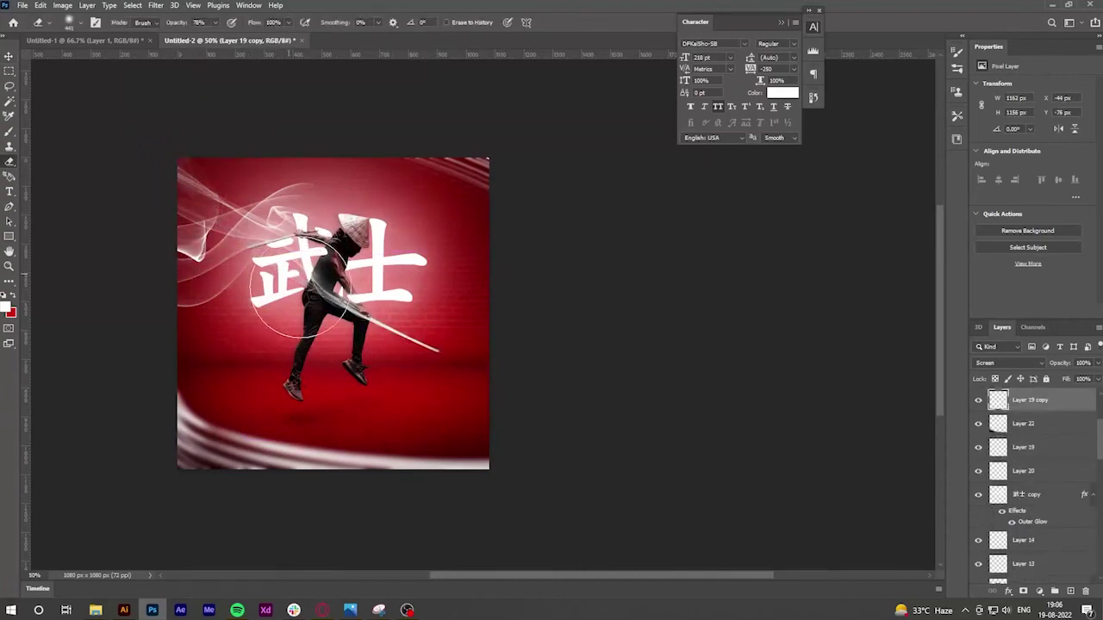
{"action": "left_click", "coordinate": [686, 401]}
Scale Layer 20's streaks to about 137%, then set Layer 20 copy's blend mode to Luminosity
{"action": "left_click", "coordinate": [340, 473], "text": "ctrl"}
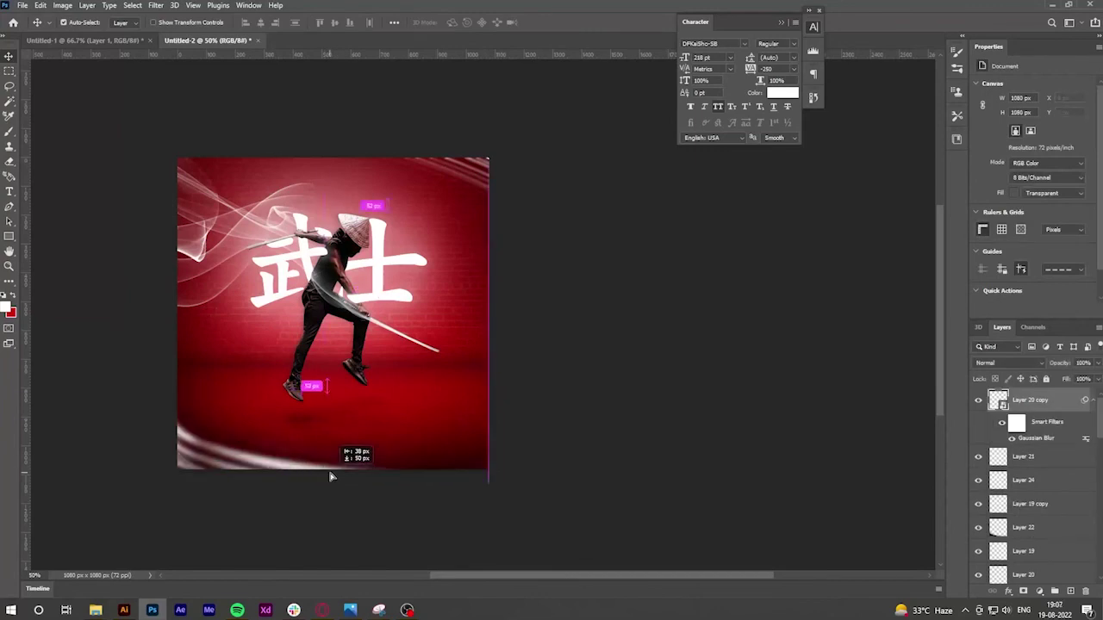
{"action": "key", "text": "ctrl+t"}
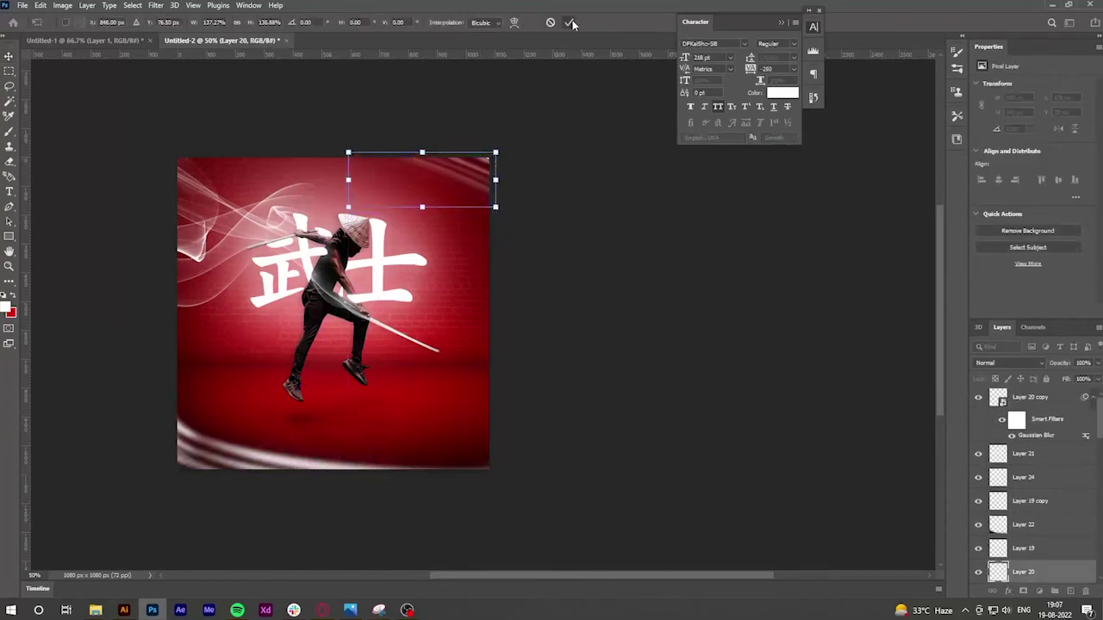
{"action": "left_click", "coordinate": [568, 22]}
{"action": "left_click", "coordinate": [1030, 397]}
{"action": "left_click", "coordinate": [1008, 363]}
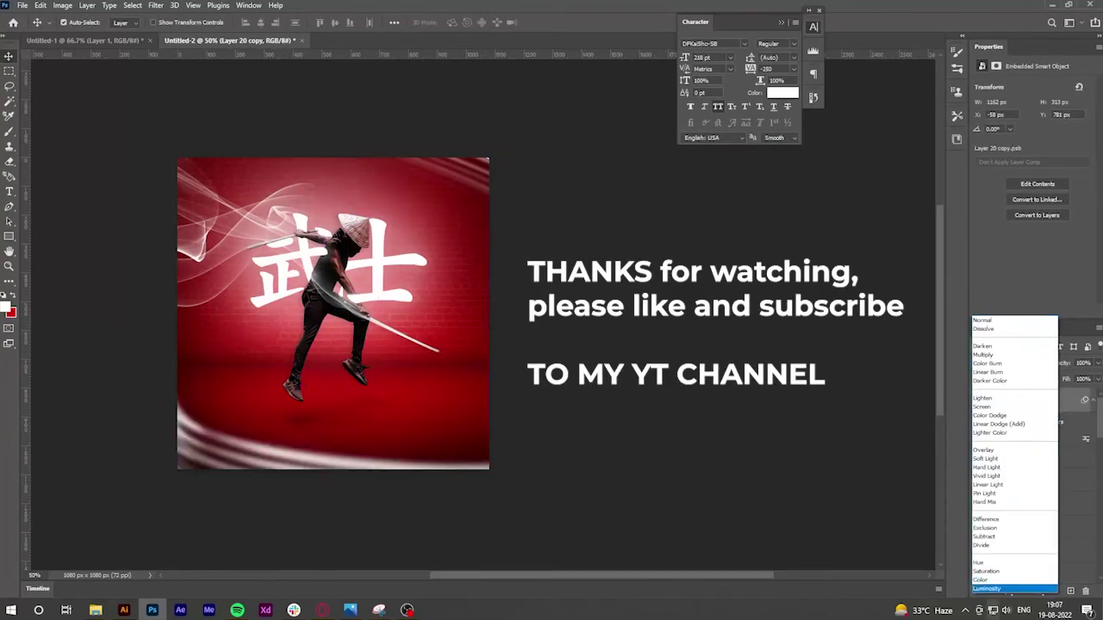